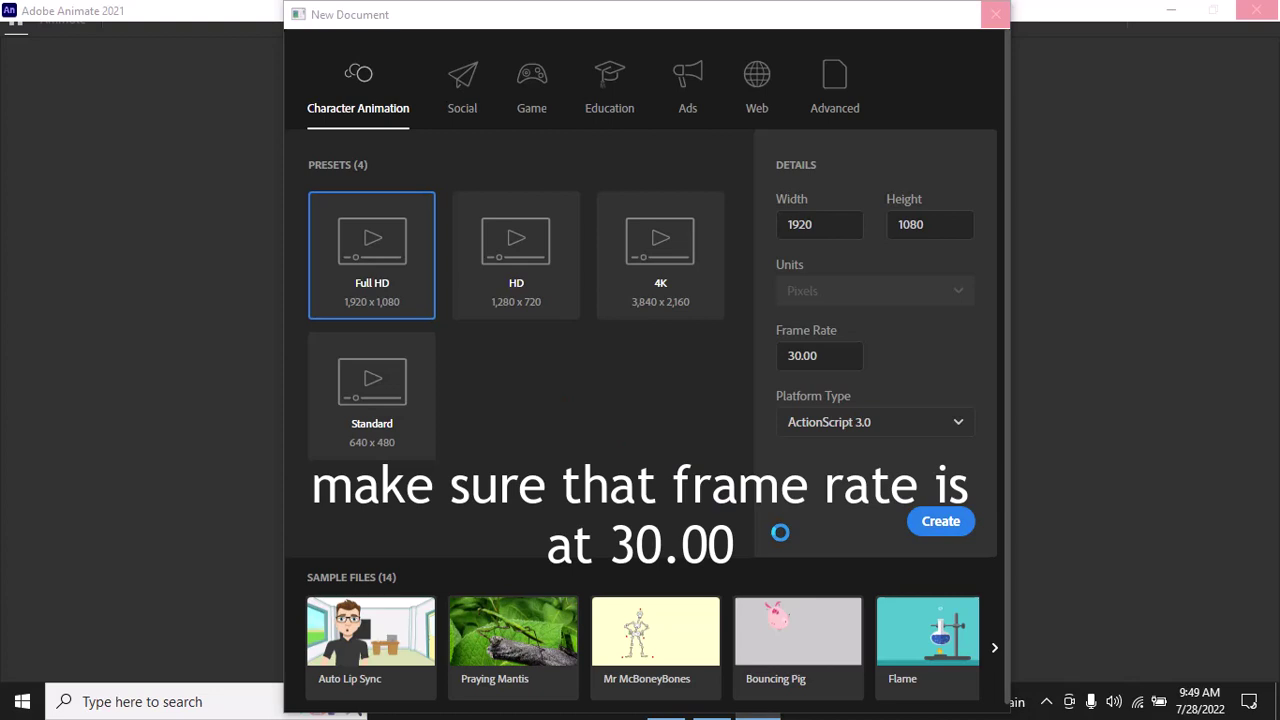
- Create a Full HD 1920 x 1080 ActionScript 3.0 document at 30 fps and set the stage zoom to 36%
click(930, 520)
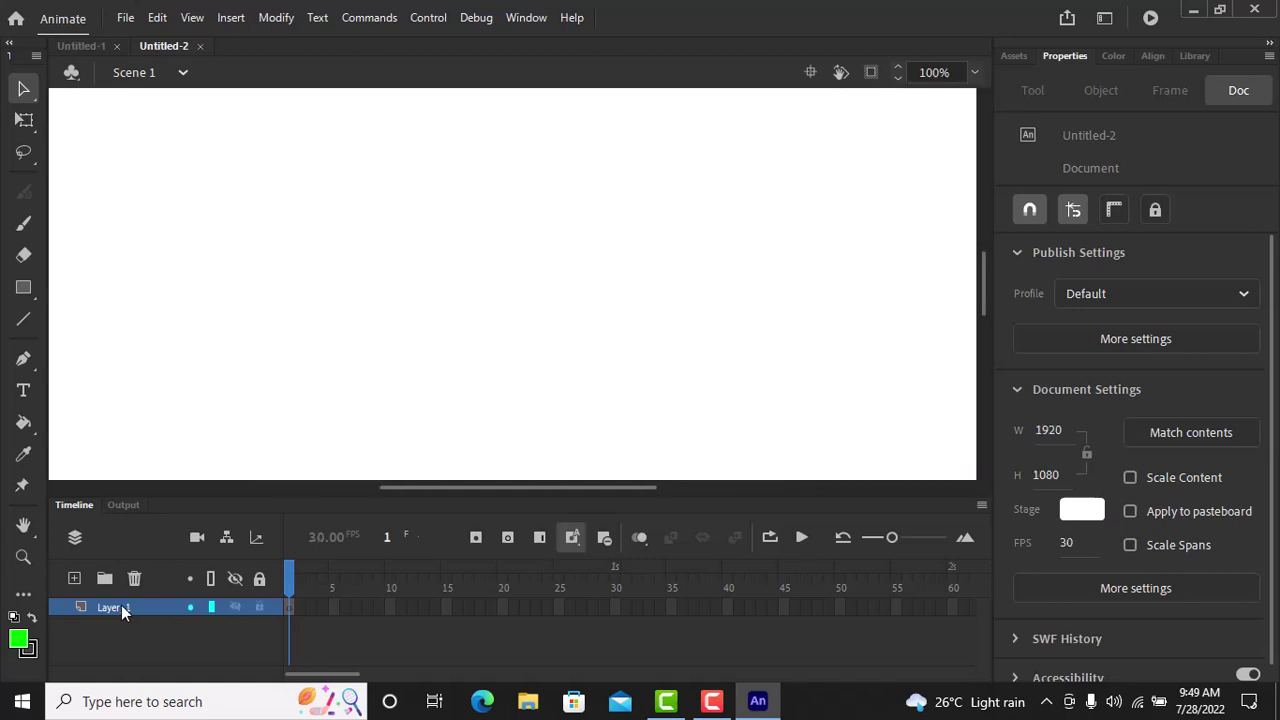
click(914, 76)
text(36)
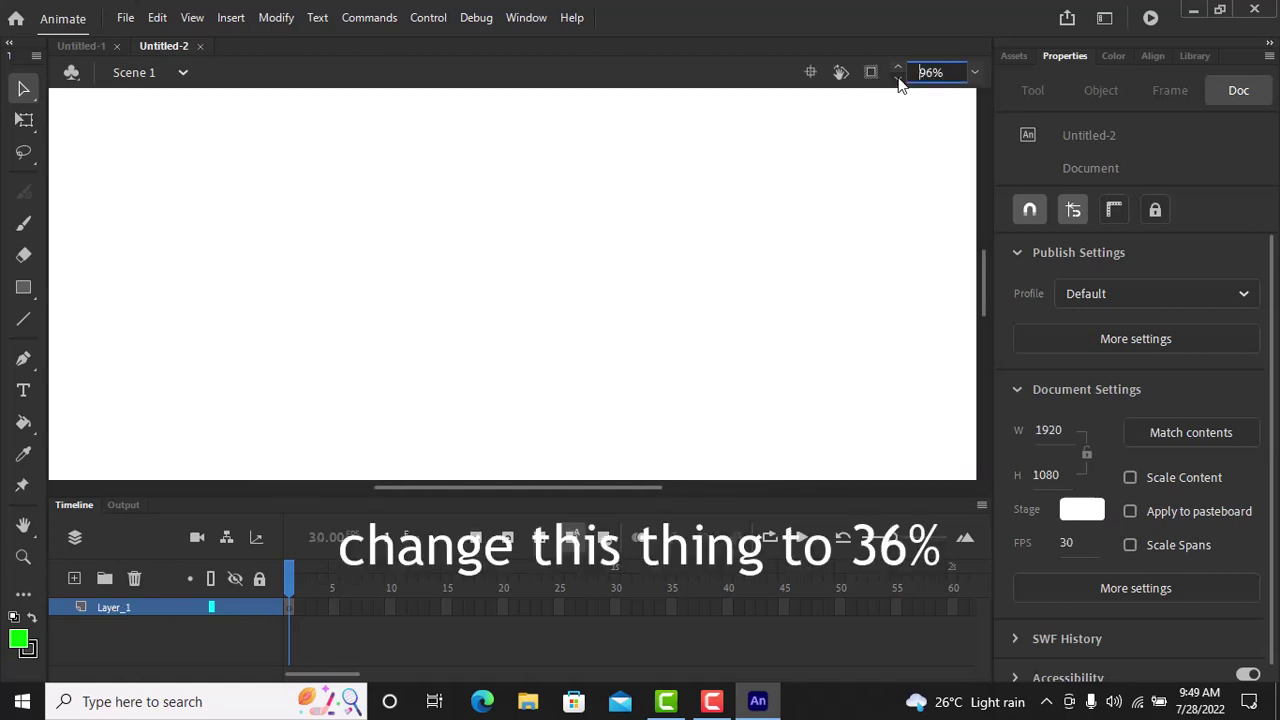
key(Return)
text(36)
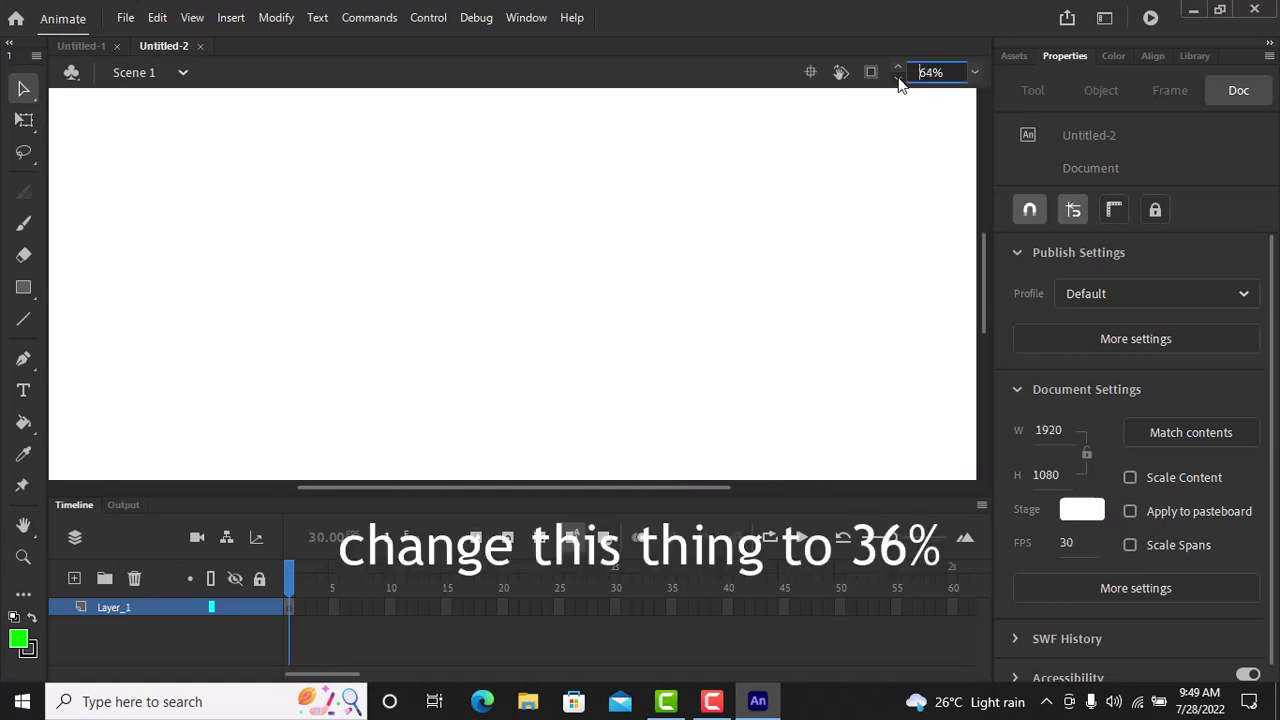
key(Return)
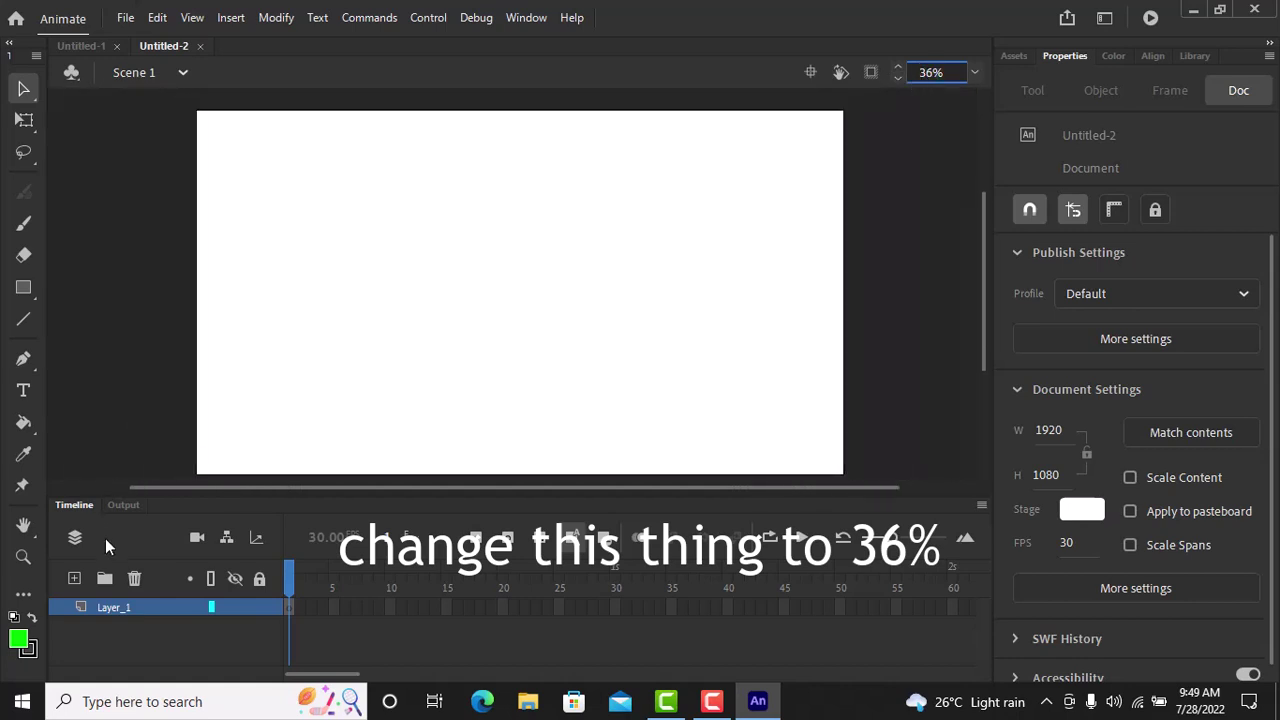
- Rename Layer_1 to BackGround
double_click(132, 606)
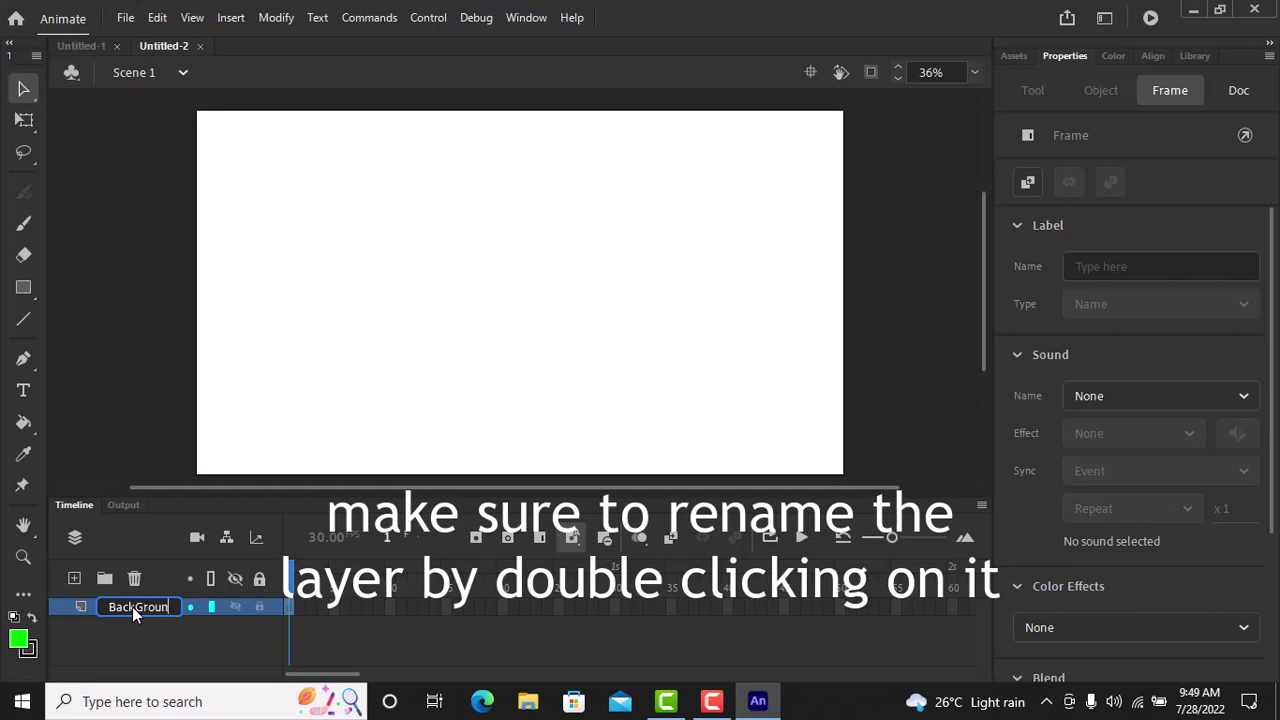
key(Return)
key(alt)
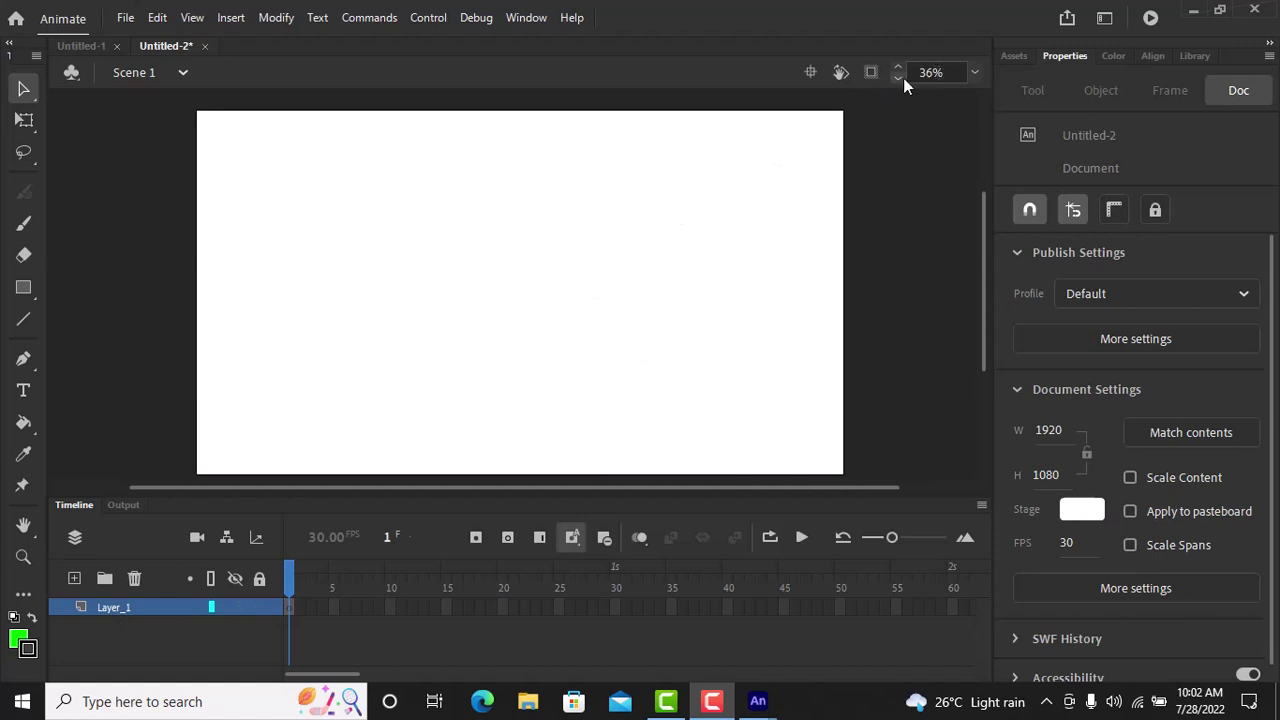
- Draw a green-filled rectangle with a black outline covering the whole stage on Layer_1
click(22, 290)
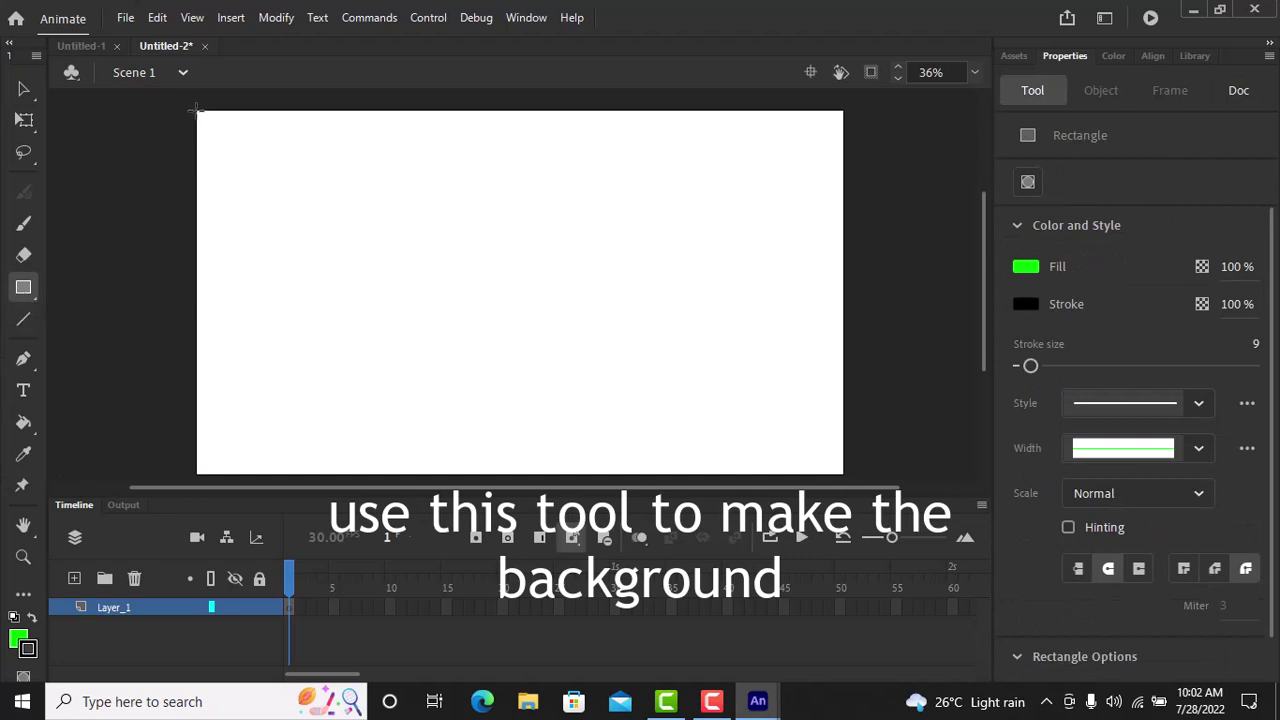
mouse_move(197, 111)
mouse_down()
mouse_move(306, 217)
mouse_move(523, 323)
mouse_move(745, 467)
mouse_move(844, 477)
mouse_up()
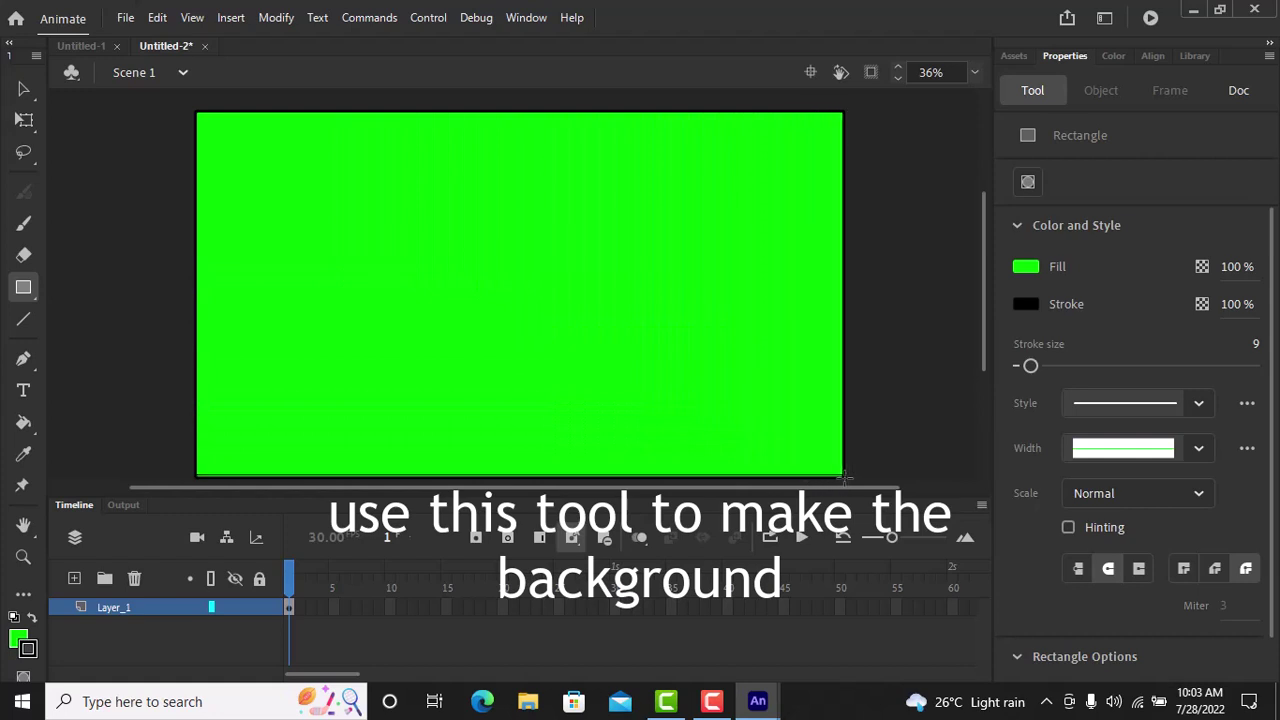
- Set the rectangle stroke to green at size 0.1 and draw a second rectangle over the entire stage
click(1026, 304)
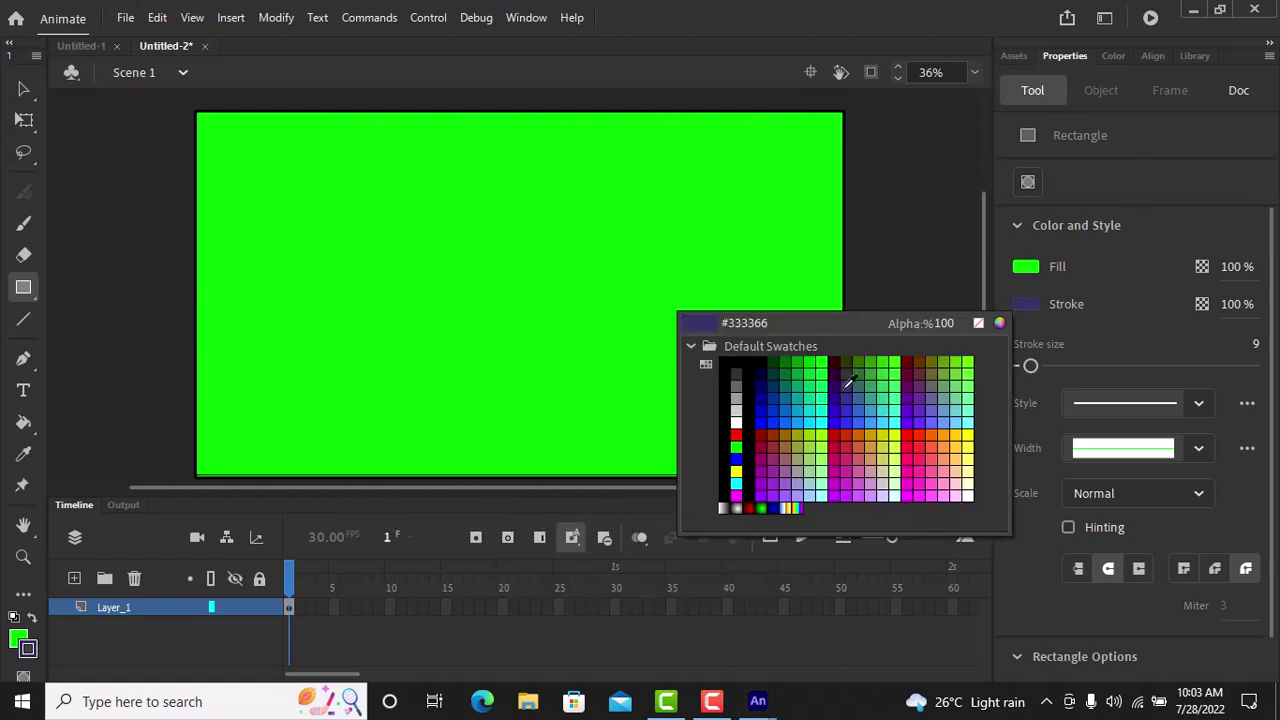
click(737, 455)
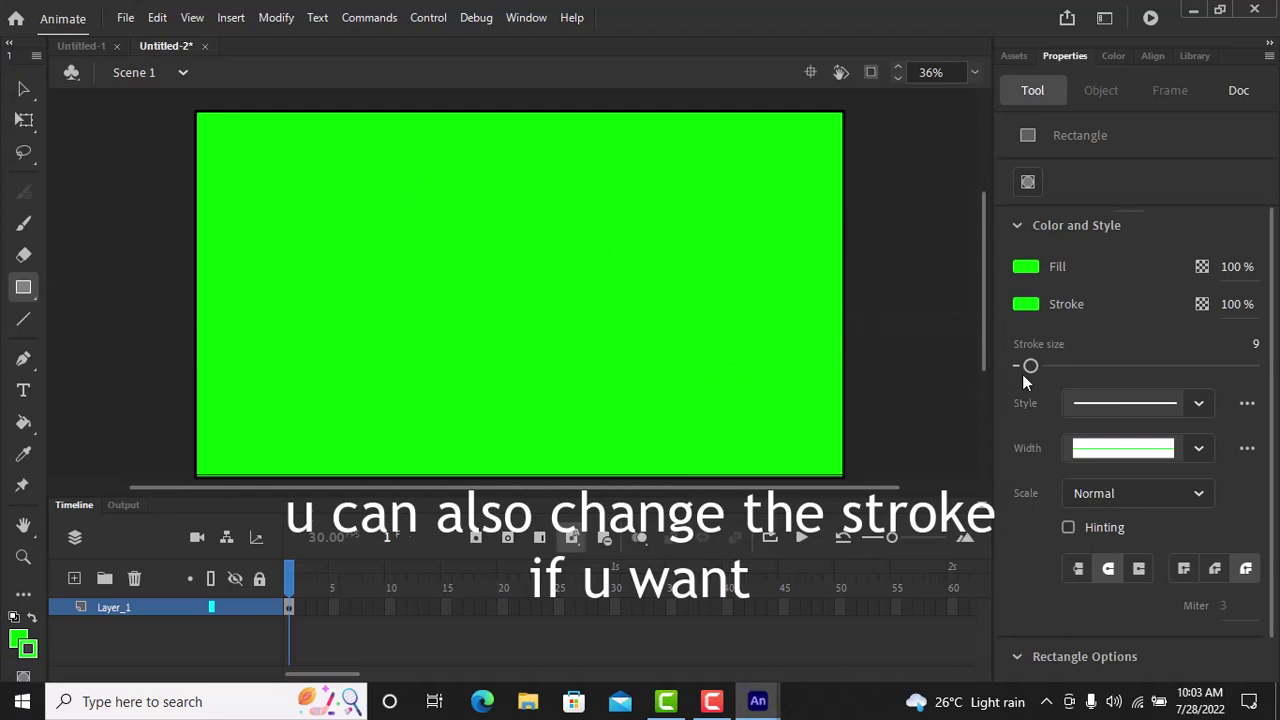
mouse_move(1030, 366)
mouse_down()
mouse_move(1103, 368)
mouse_move(952, 378)
mouse_up()
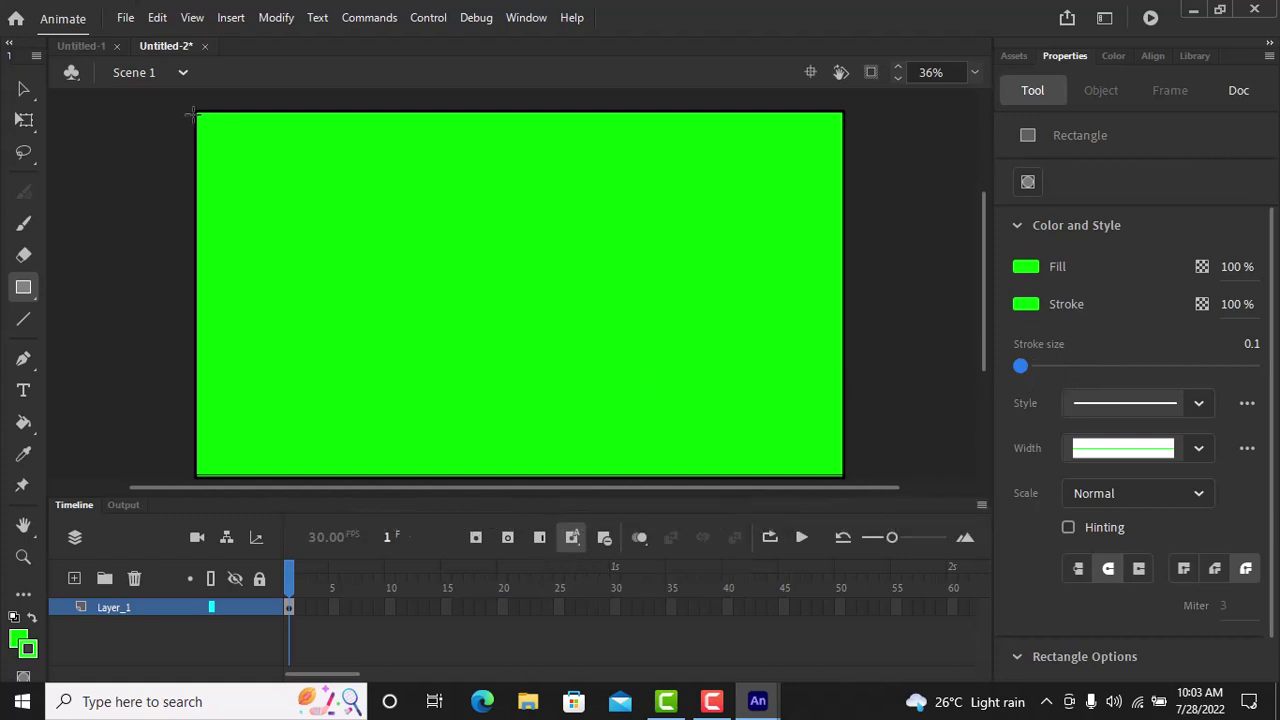
drag(193, 113, 845, 487)
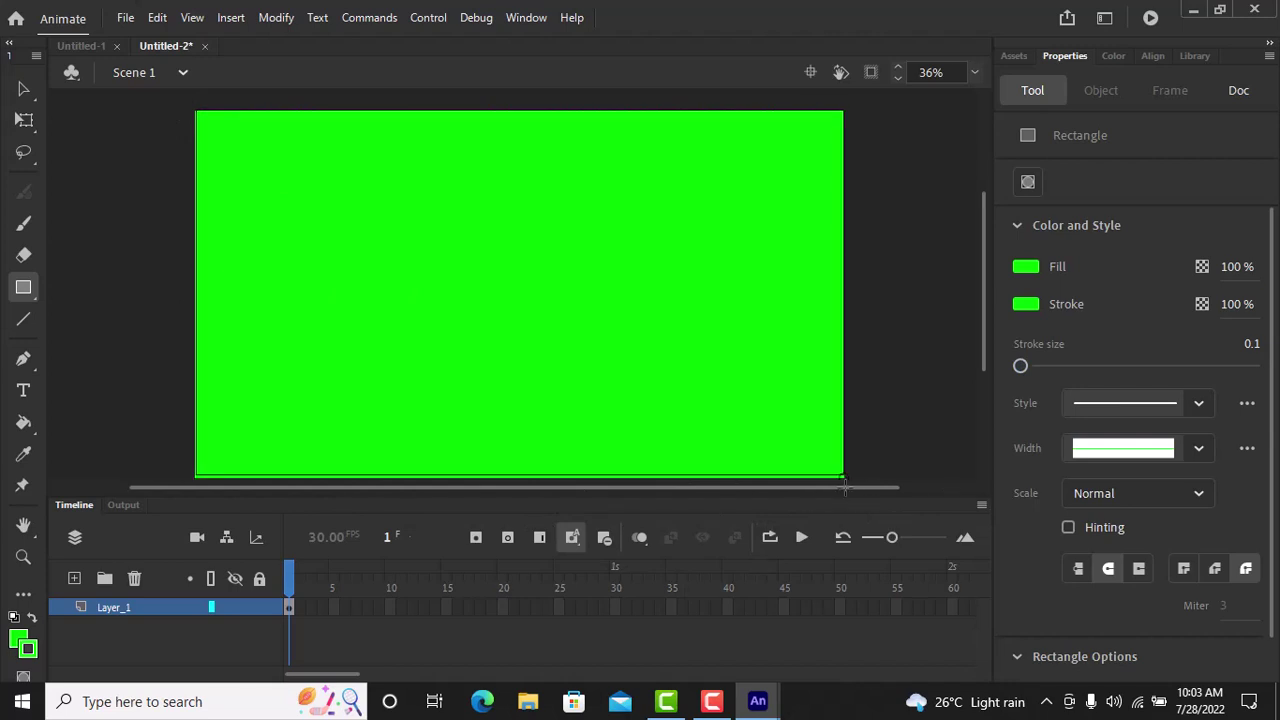
- Rename Layer_1 to Back_Ground
double_click(127, 612)
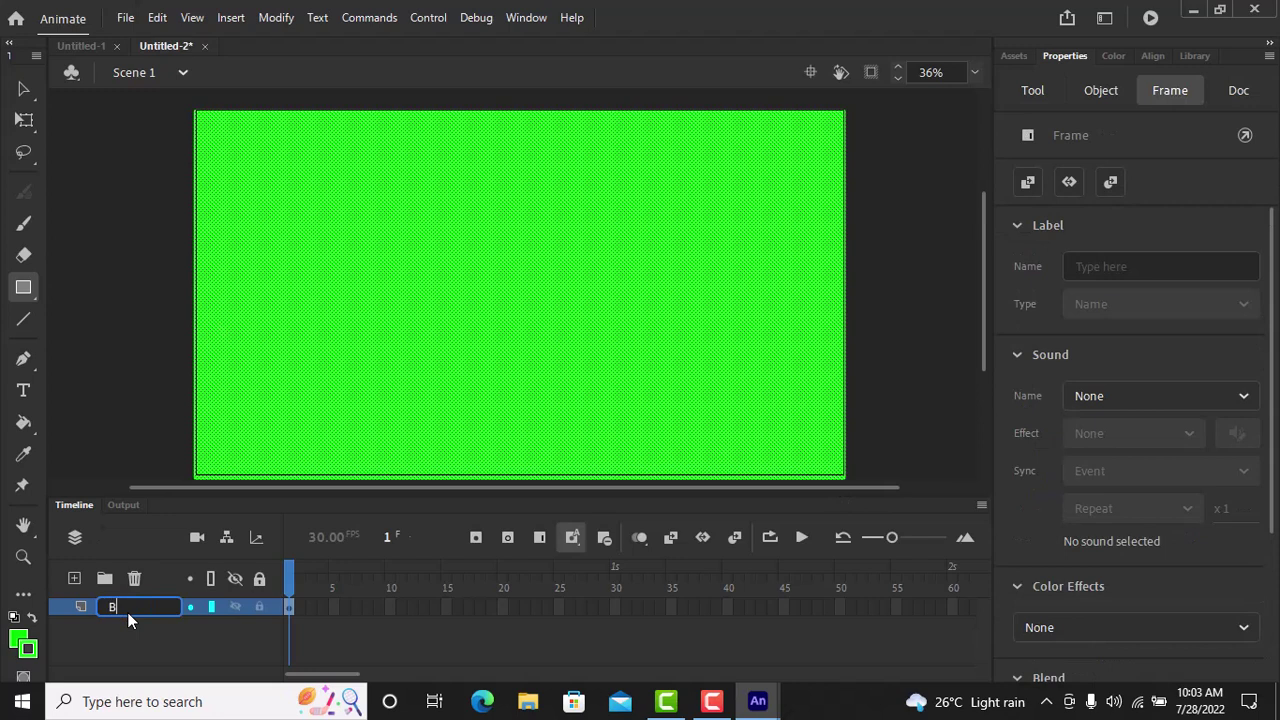
text(Back Ground)
key(Return)
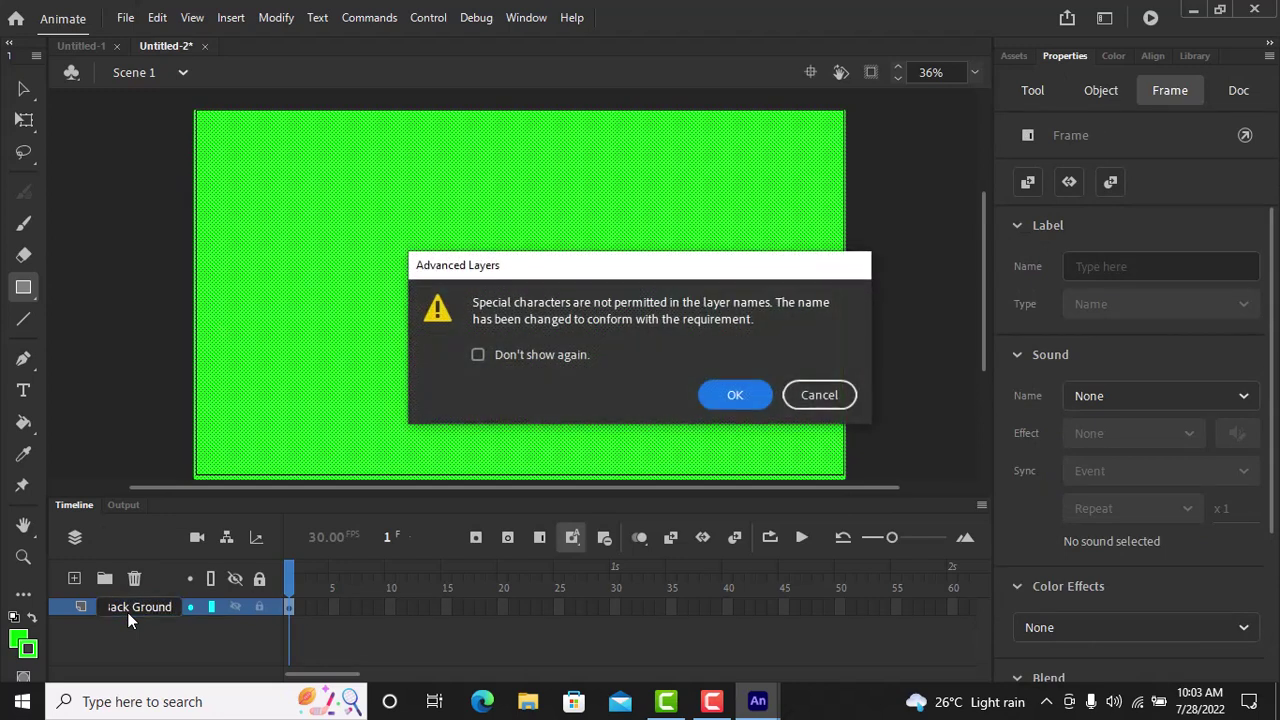
key(Return)
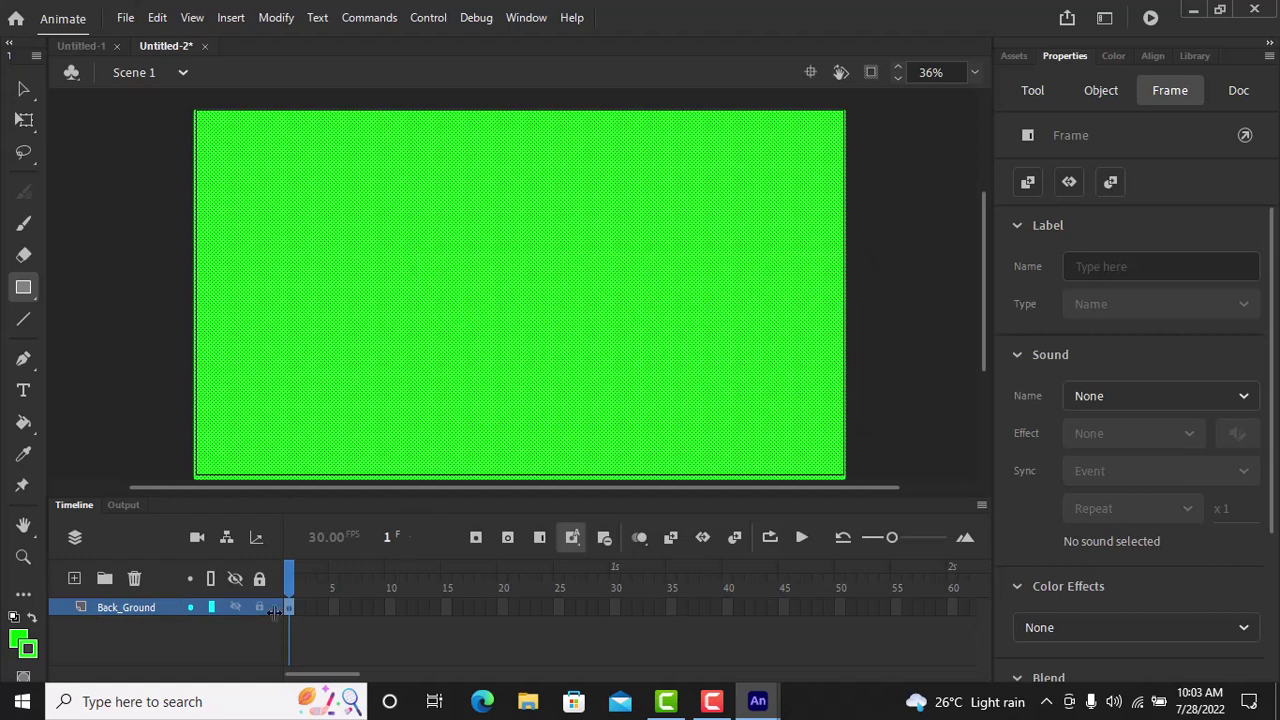
- Add five new layers above the Back_Ground layer
click(73, 580)
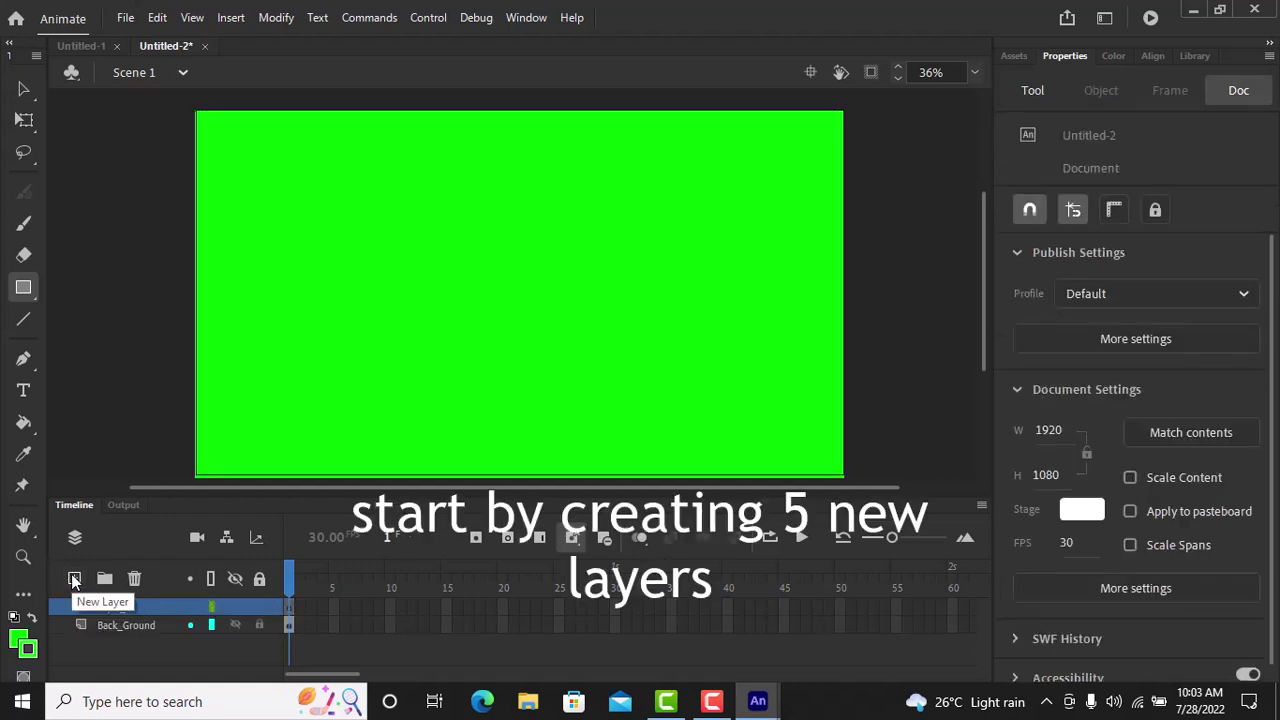
click(73, 580)
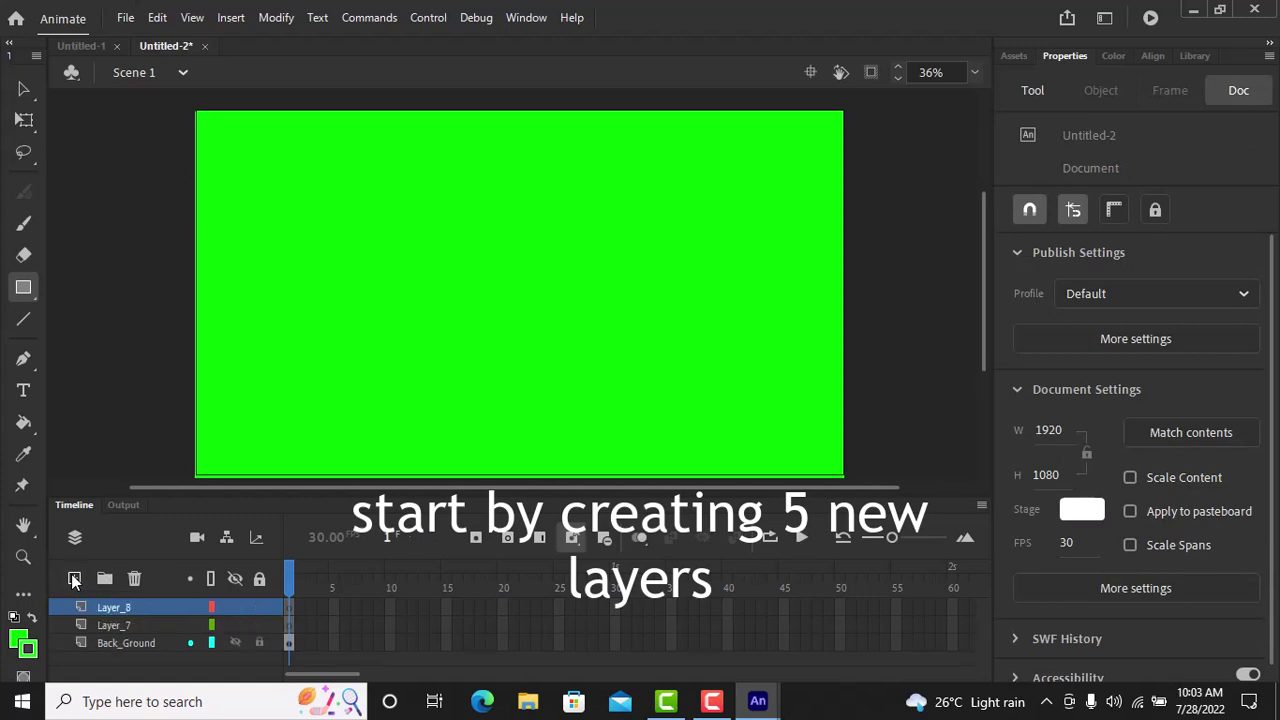
click(73, 580)
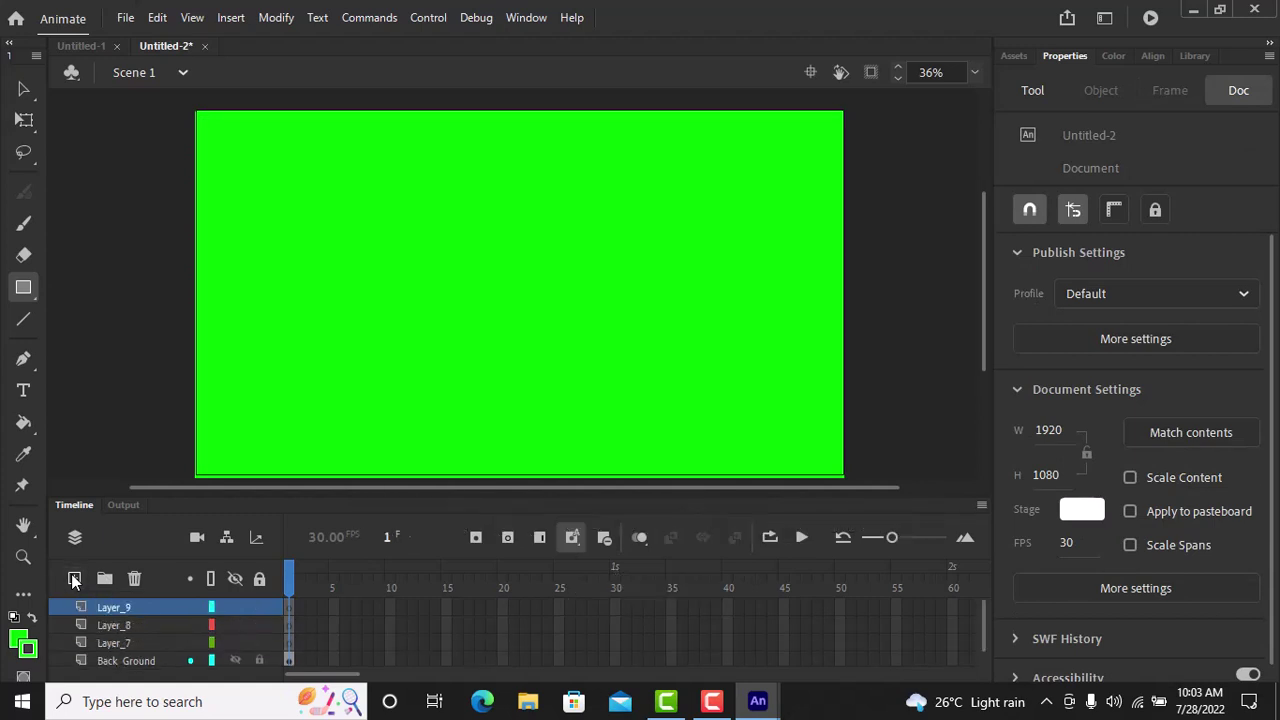
click(73, 580)
click(73, 580)
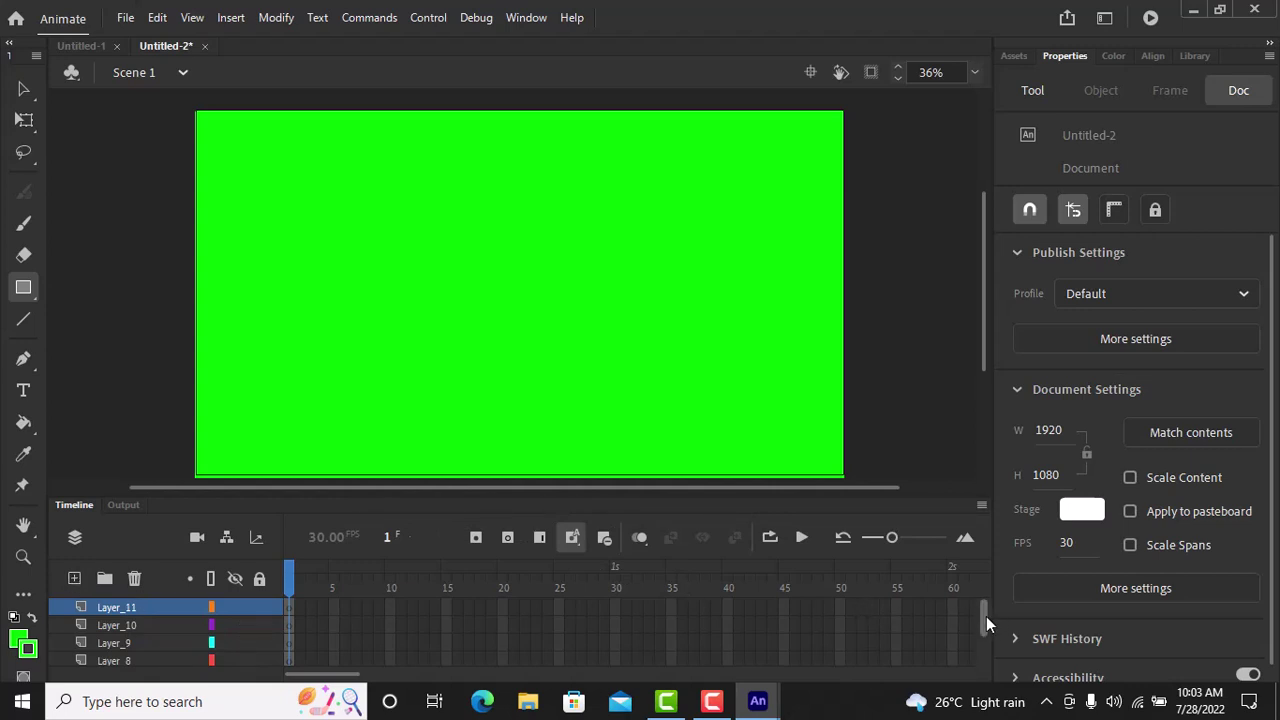
- Rename Layer_7, directly above Back_Ground, to Left_Leg
drag(986, 616, 988, 631)
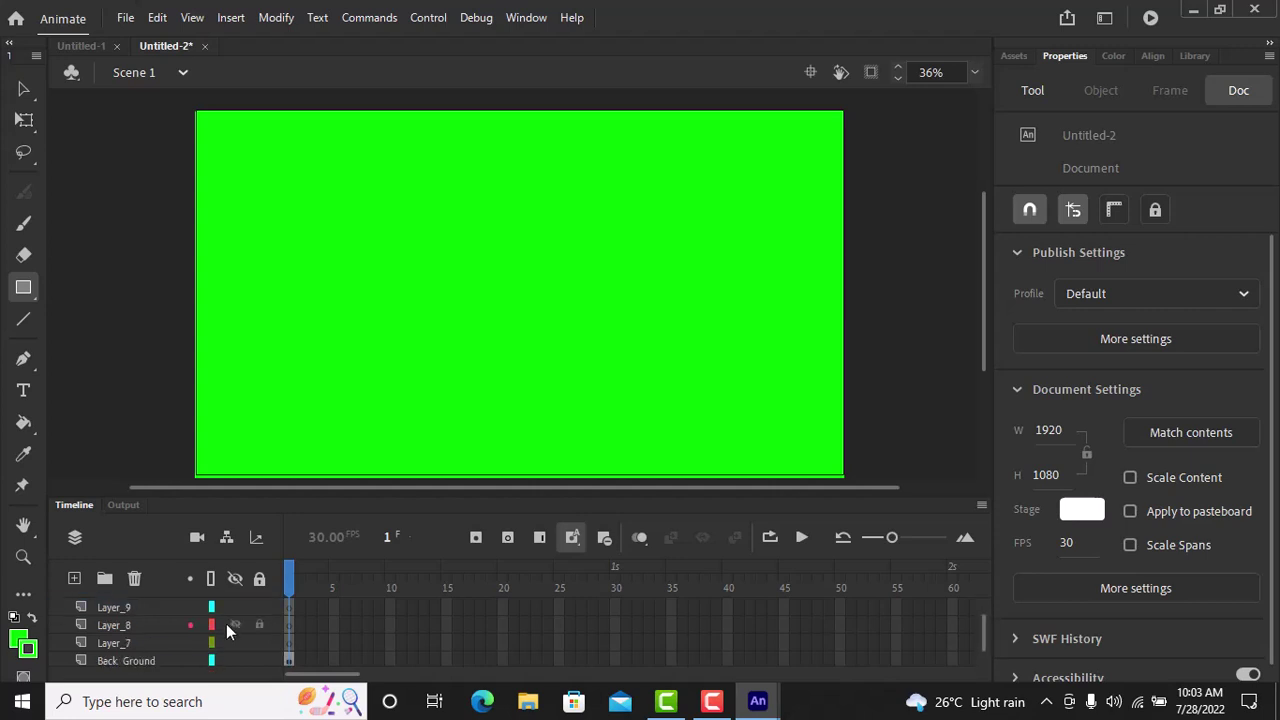
double_click(119, 643)
key(BackSpace)
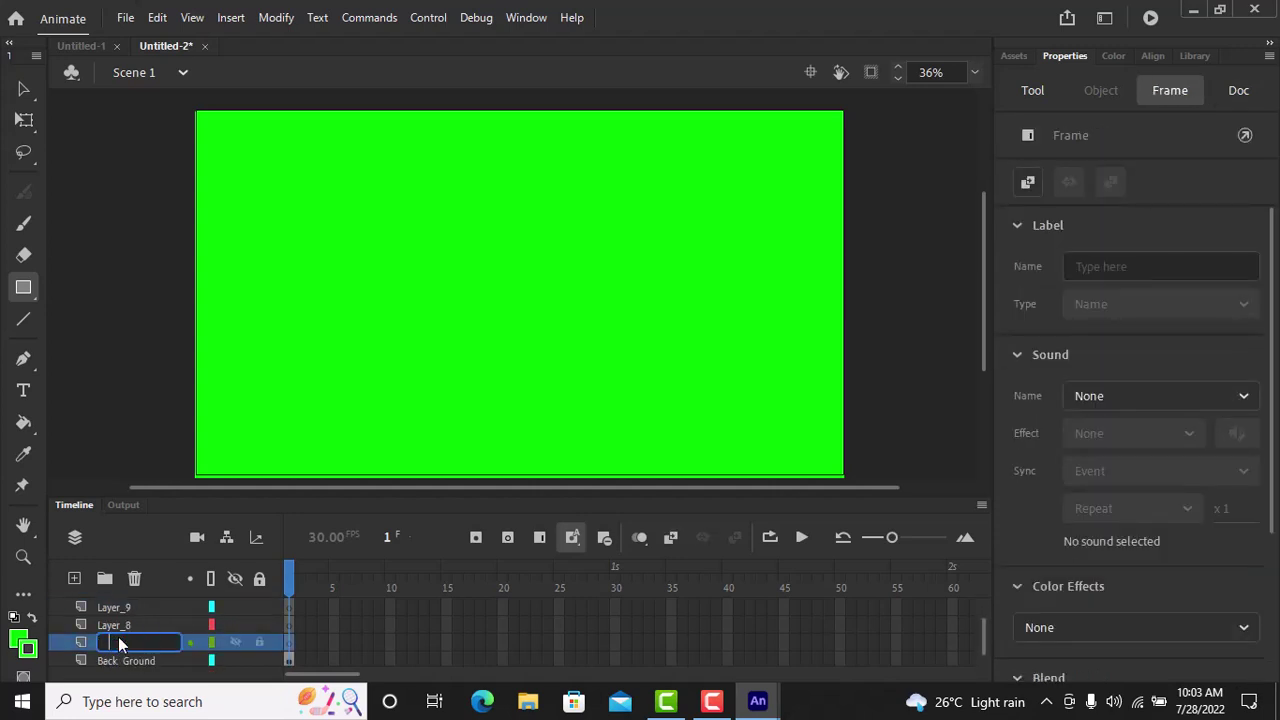
text(Layer6 Leg)
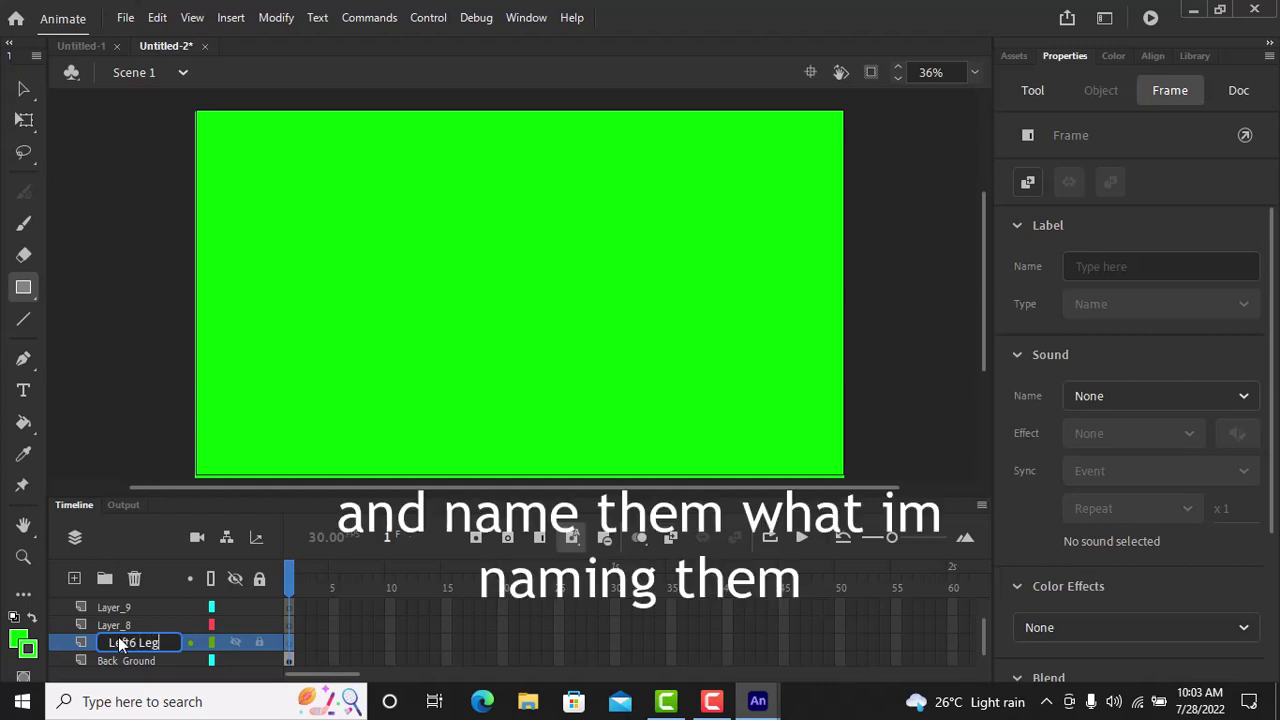
key(Return)
click(124, 645)
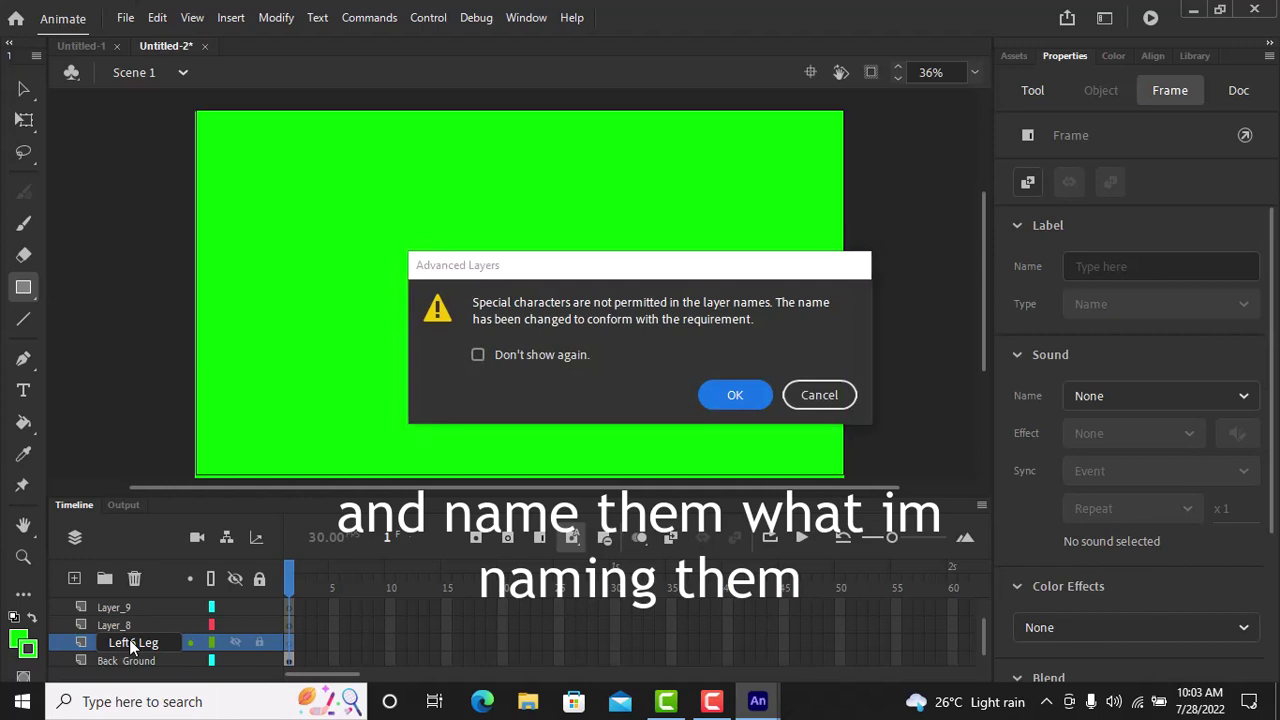
click(737, 396)
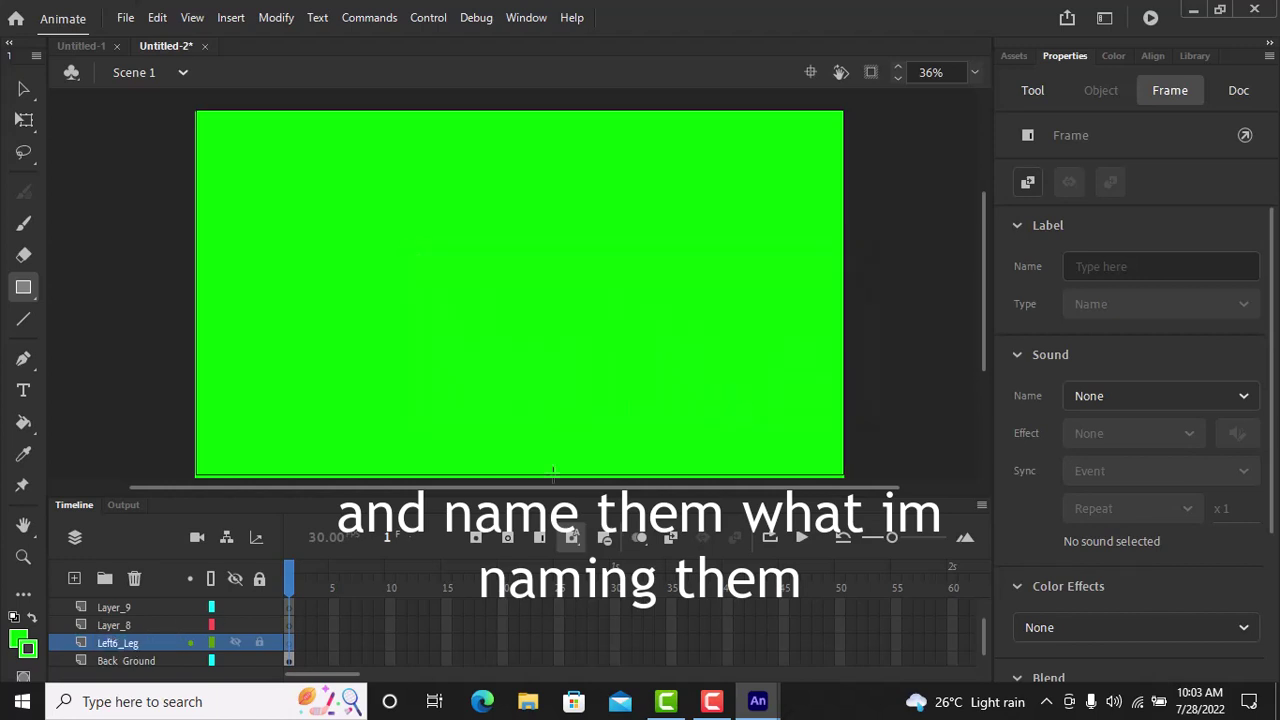
double_click(124, 645)
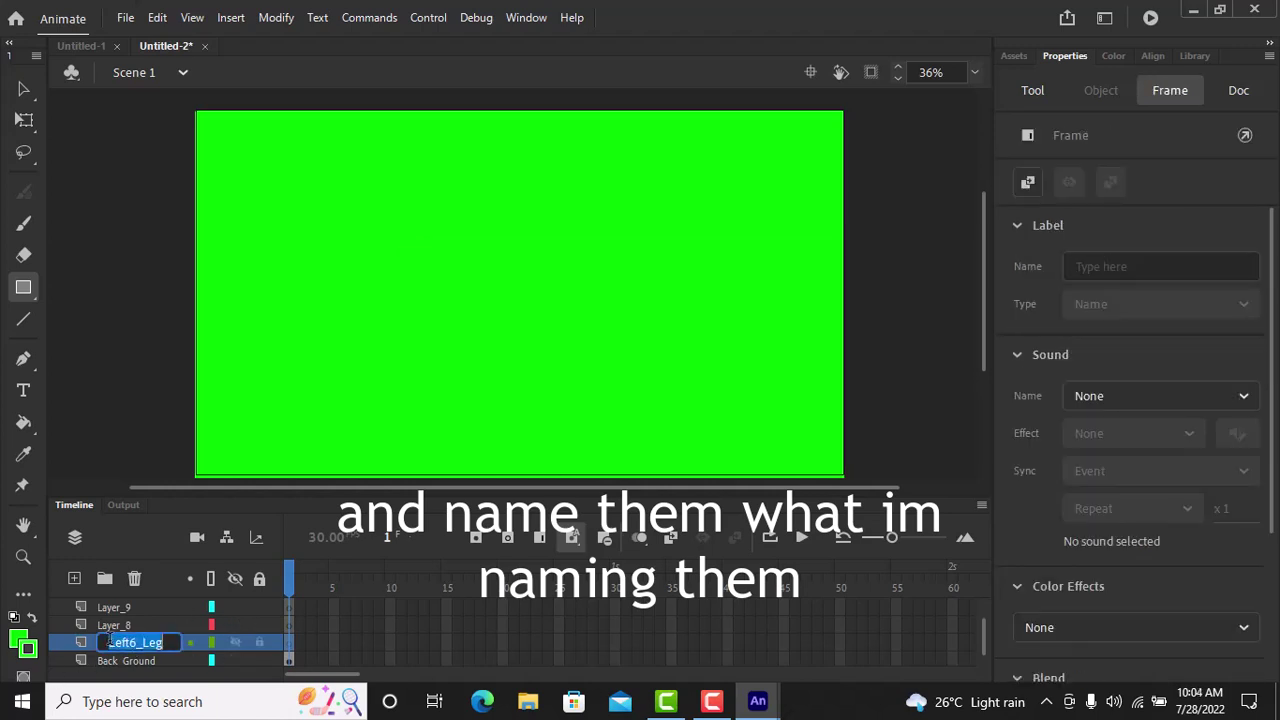
click(138, 642)
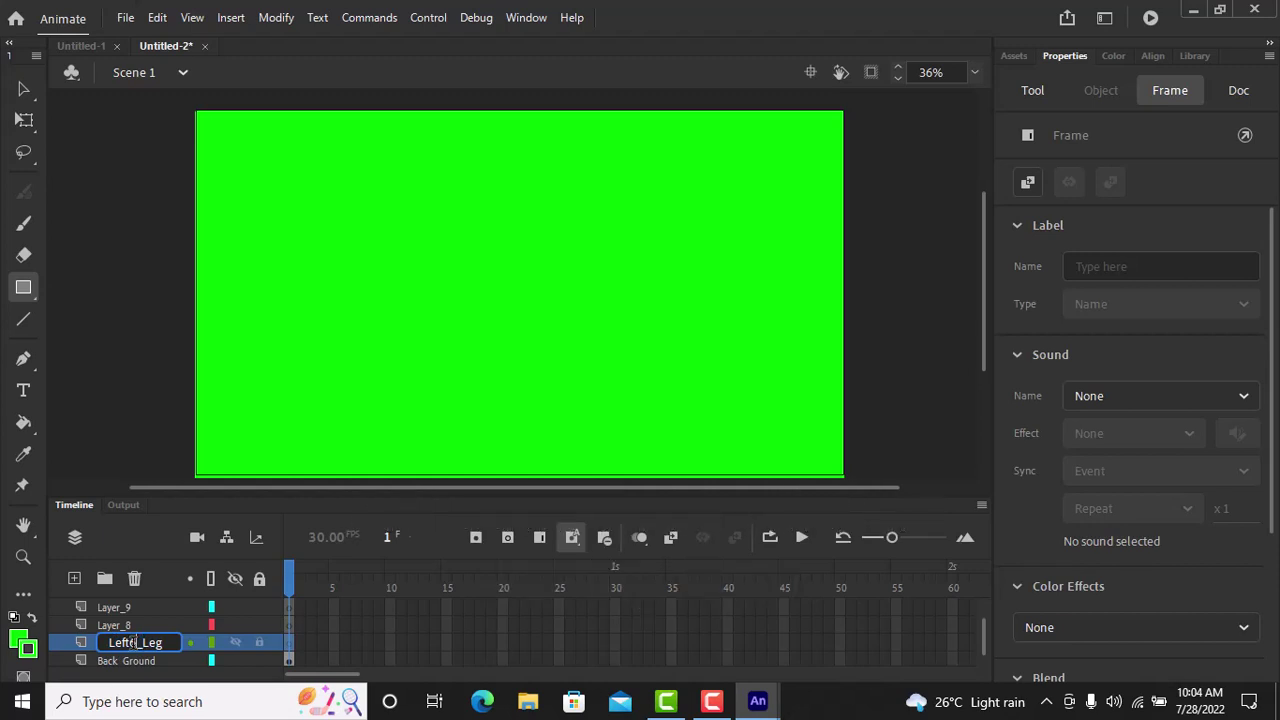
key(BackSpace)
key(Return)
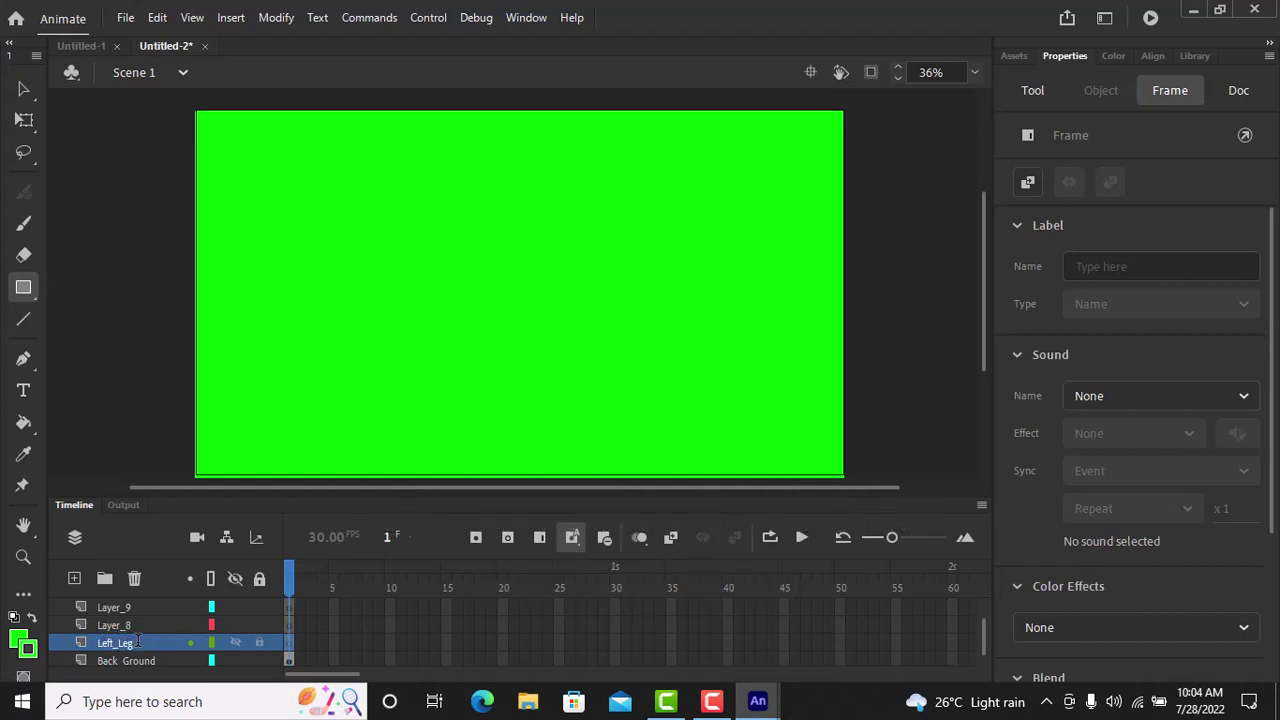
- Rename Layer_8 to Right_Leg and Layer_9 to Body
double_click(136, 626)
key(BackSpace)
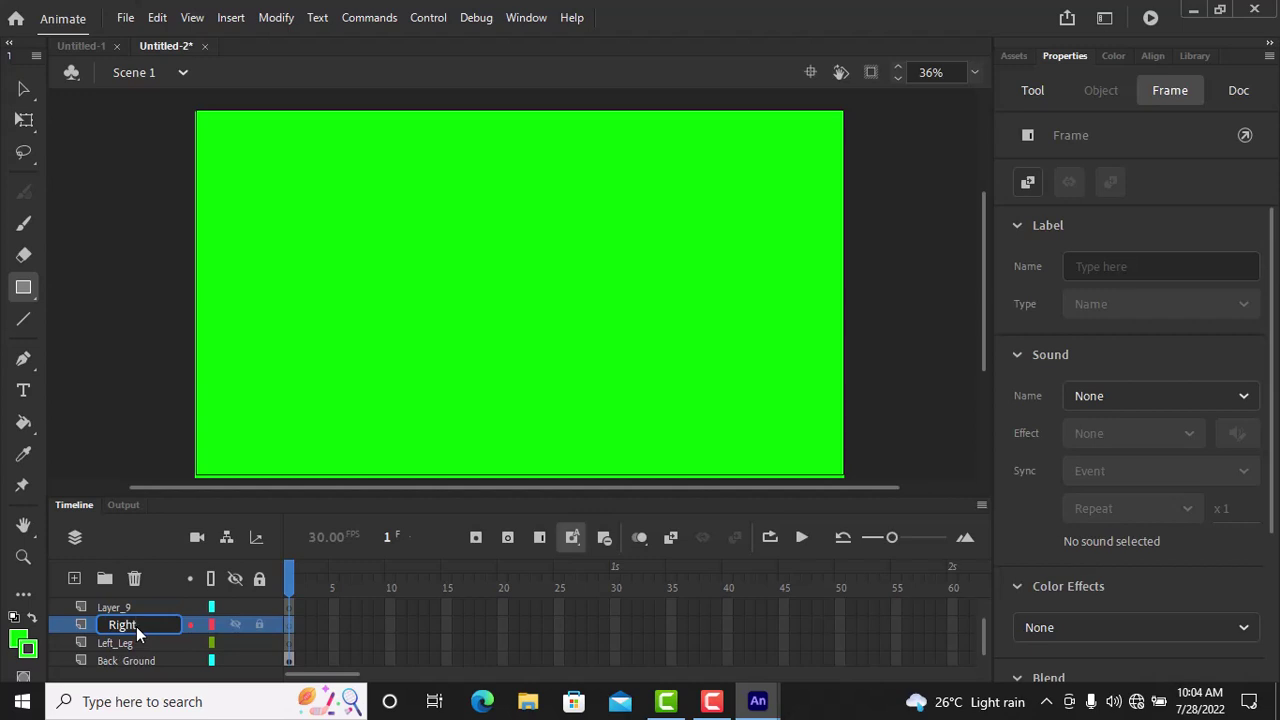
text(Leg)
text(e)
double_click(135, 607)
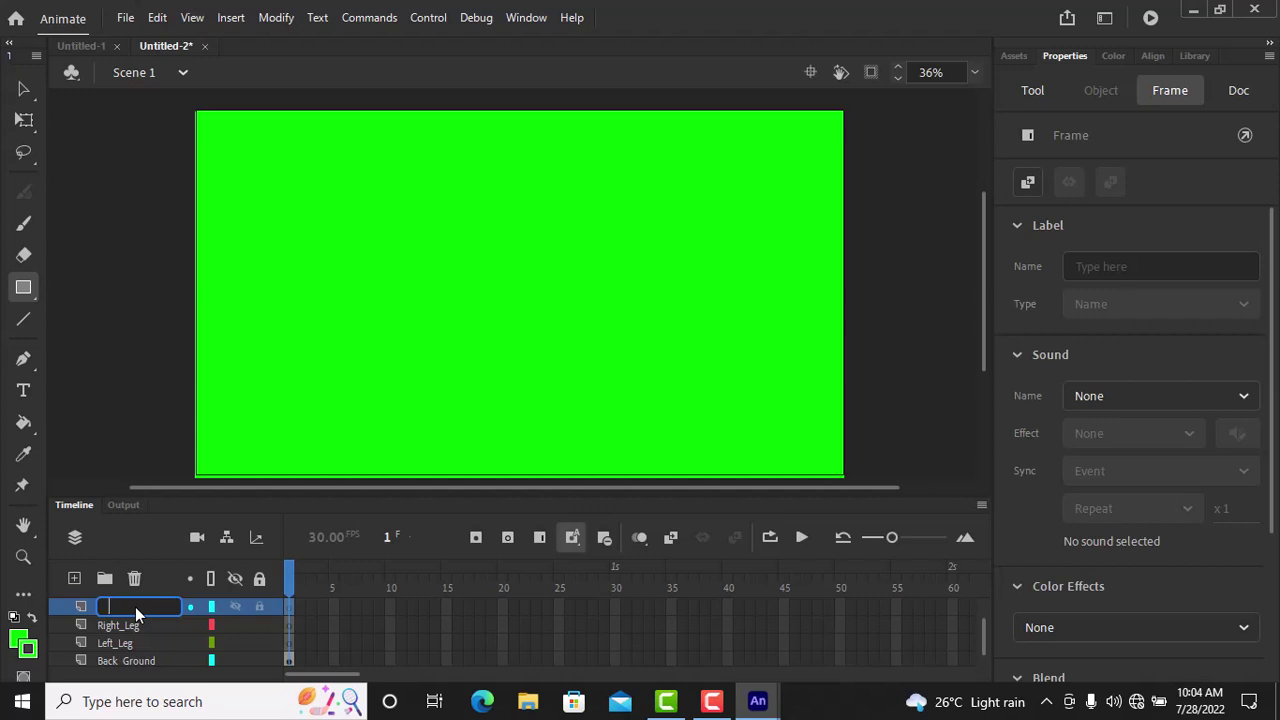
key(Return)
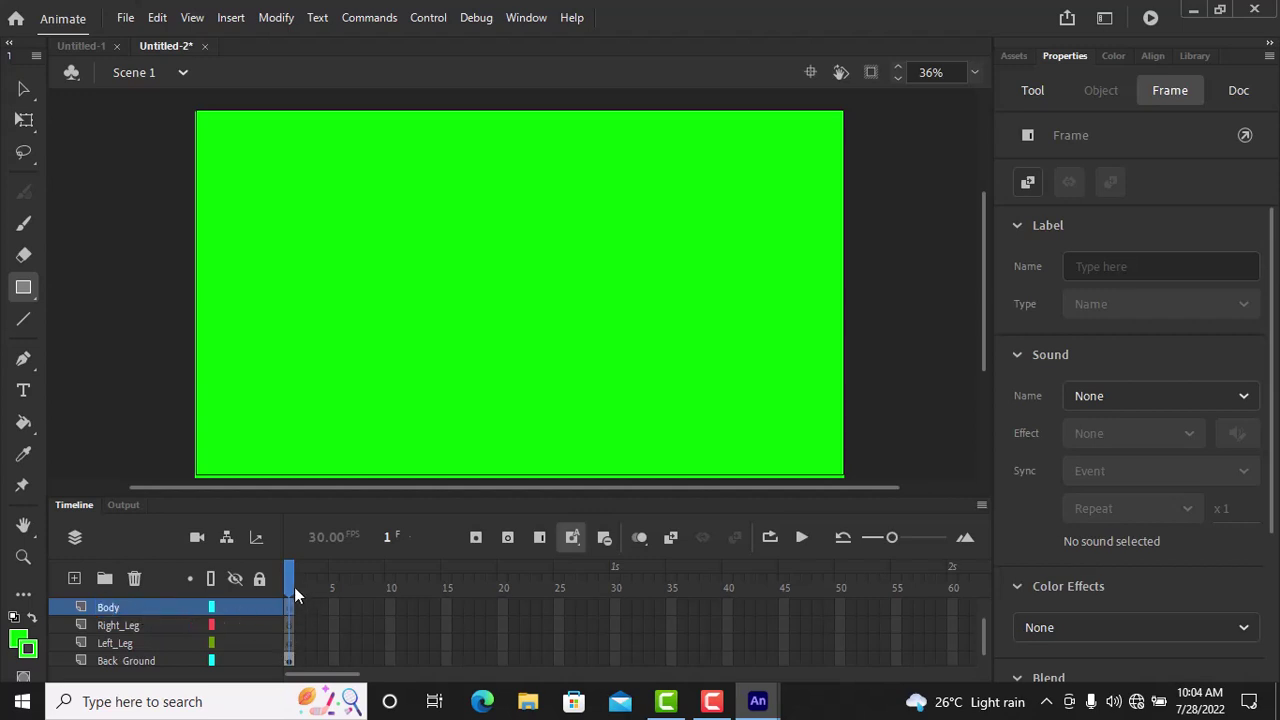
click(112, 643)
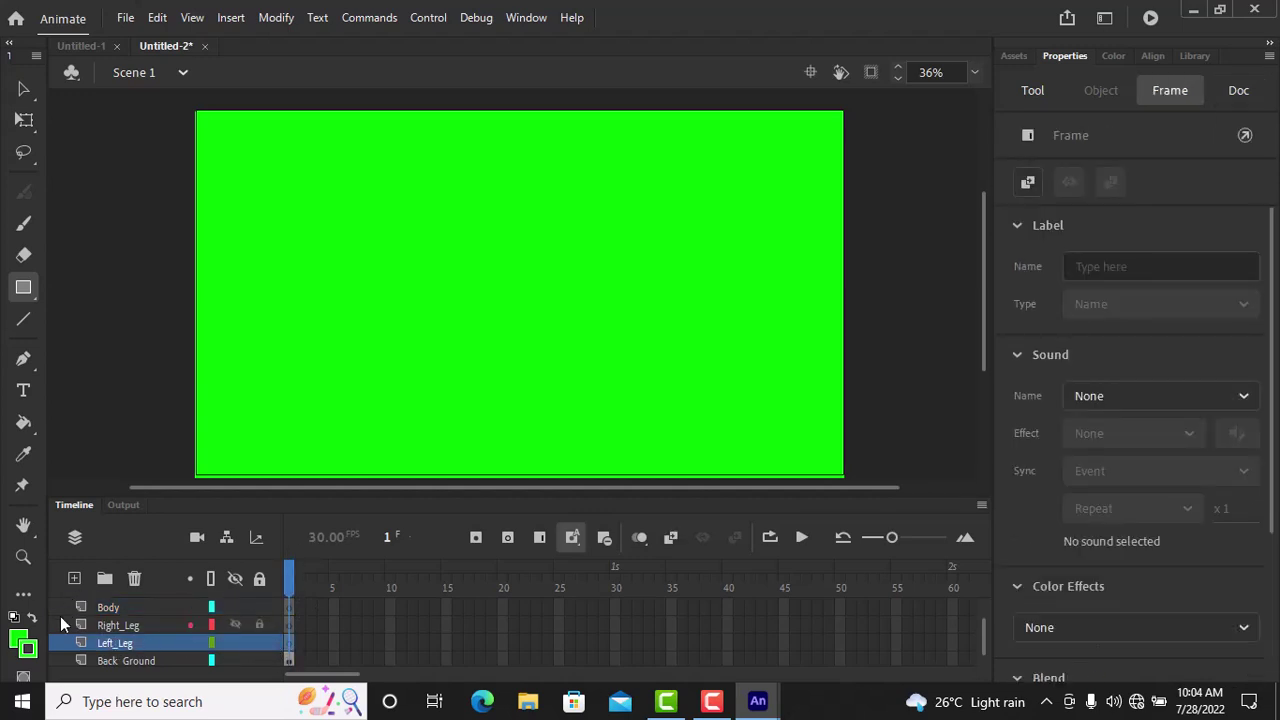
mouse_move(62, 622)
mouse_down()
mouse_move(61, 596)
mouse_move(72, 622)
mouse_up()
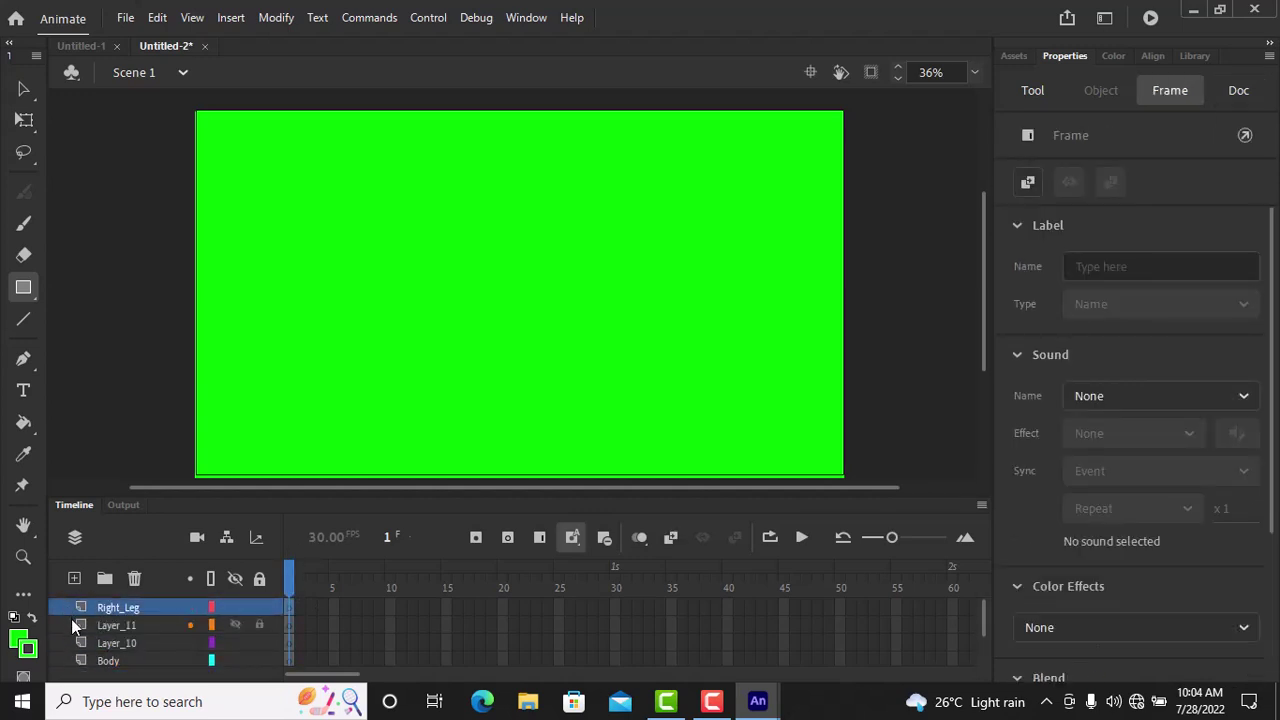
click(122, 627)
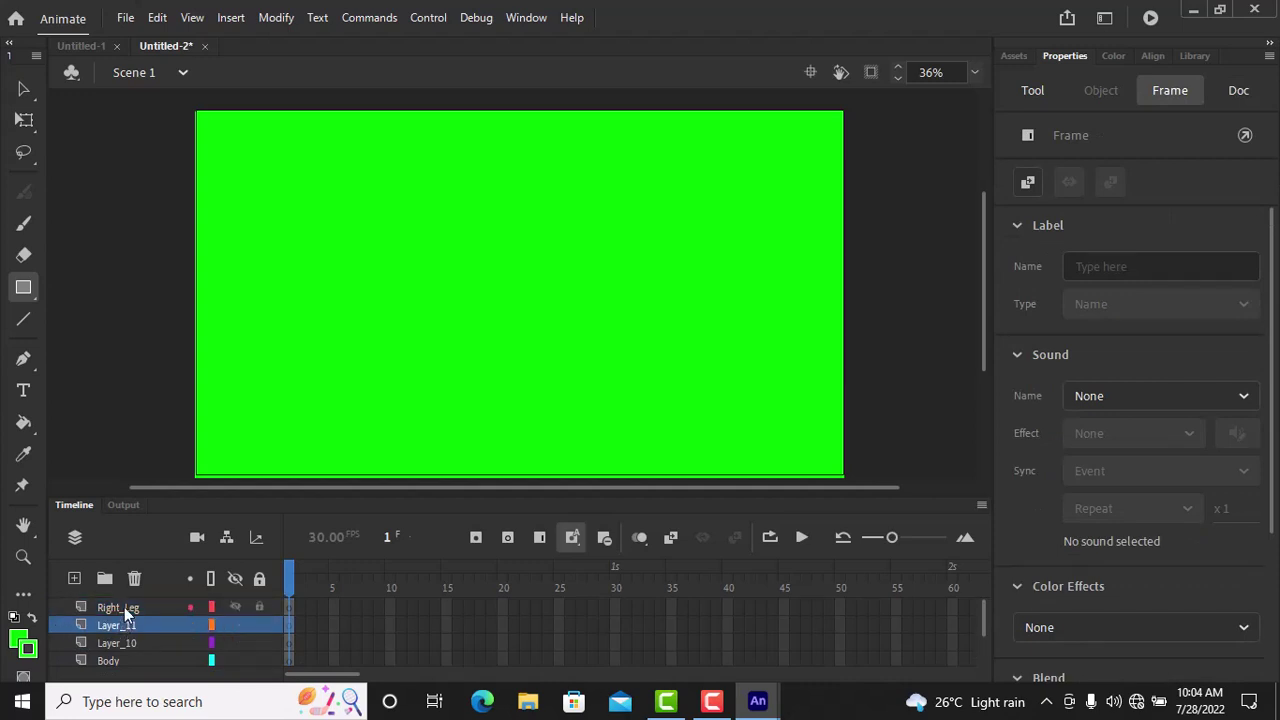
mouse_move(123, 608)
mouse_down()
mouse_move(123, 666)
mouse_move(124, 626)
mouse_up()
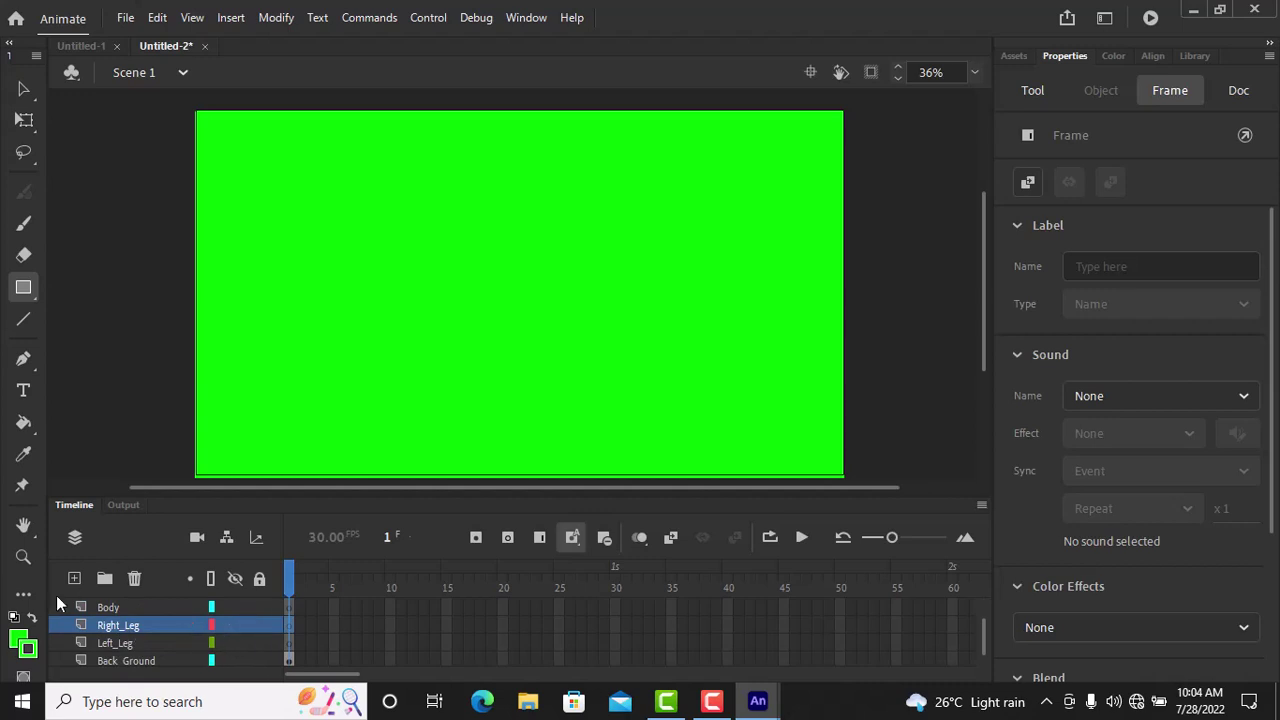
click(76, 607)
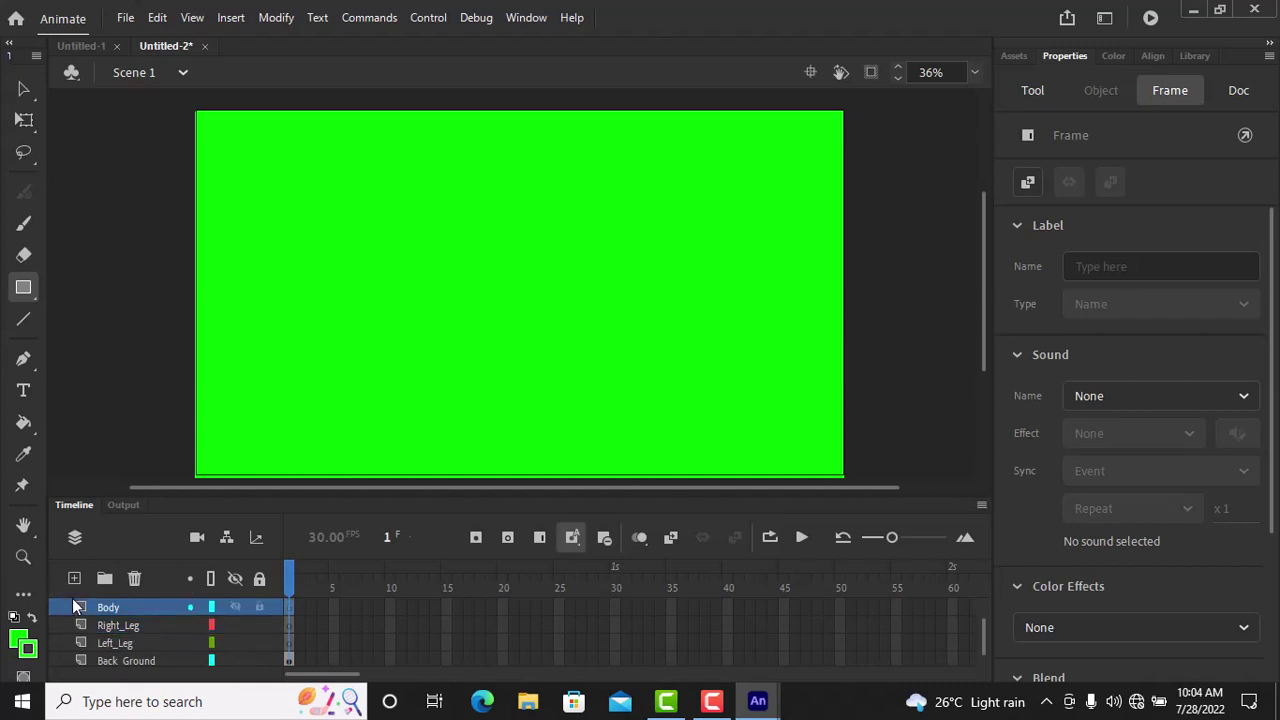
click(74, 580)
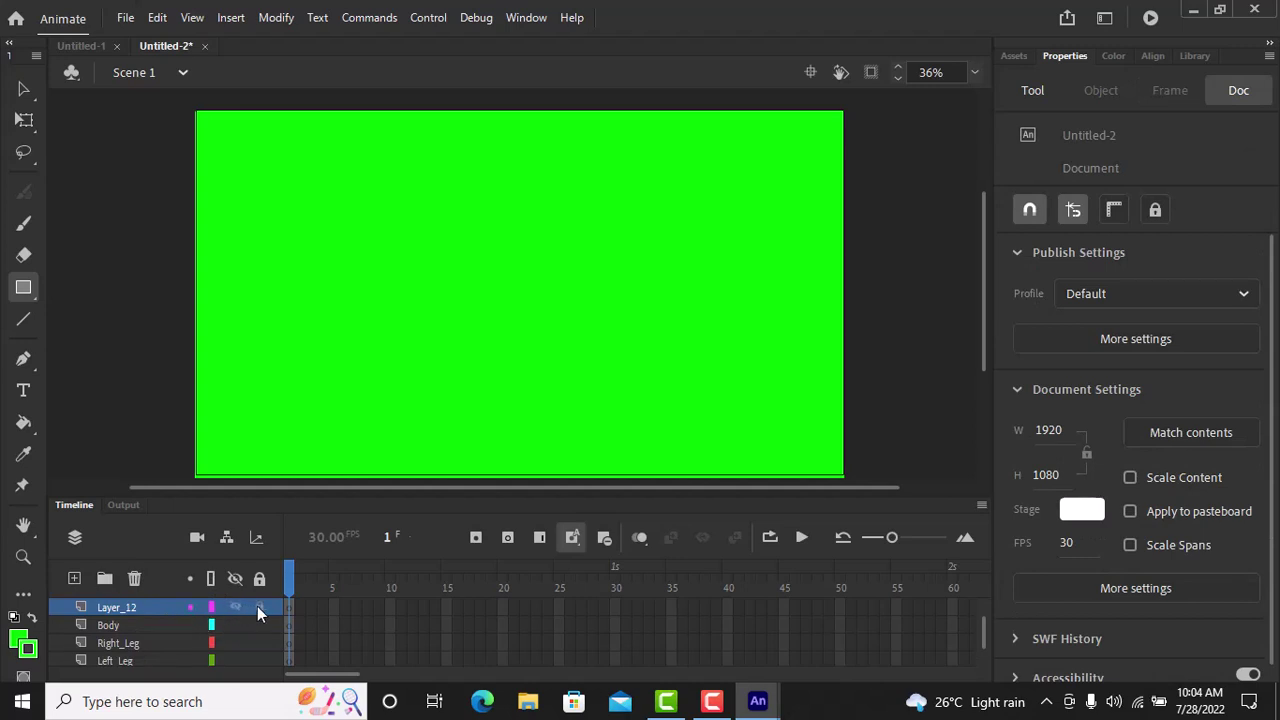
right_click(200, 608)
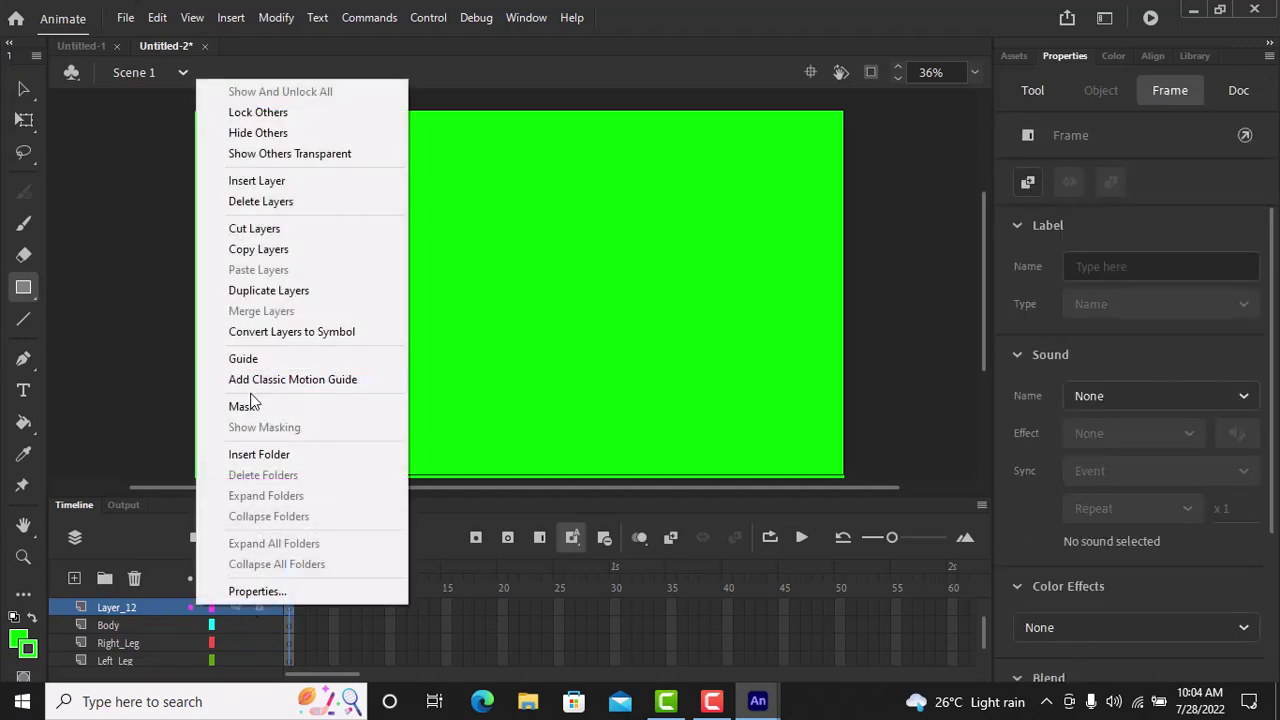
click(245, 203)
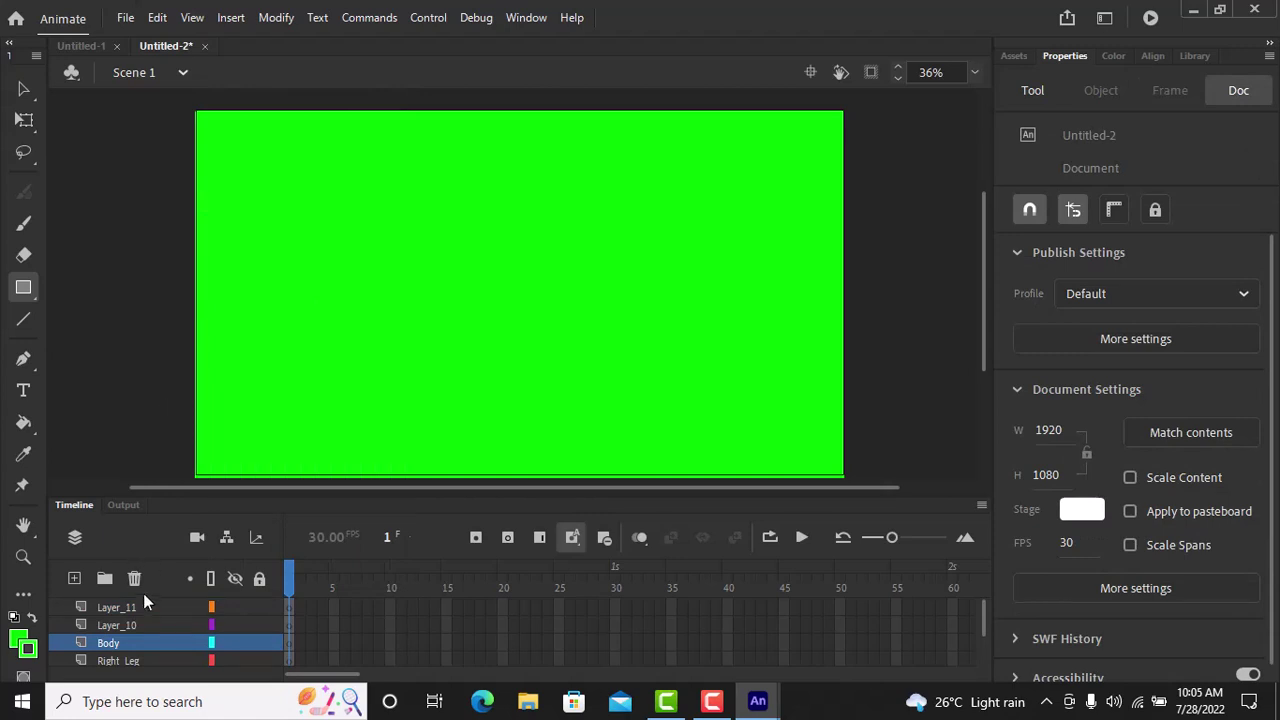
- Rename Layer_10, directly above the Body layer, to Left_Arm
click(122, 626)
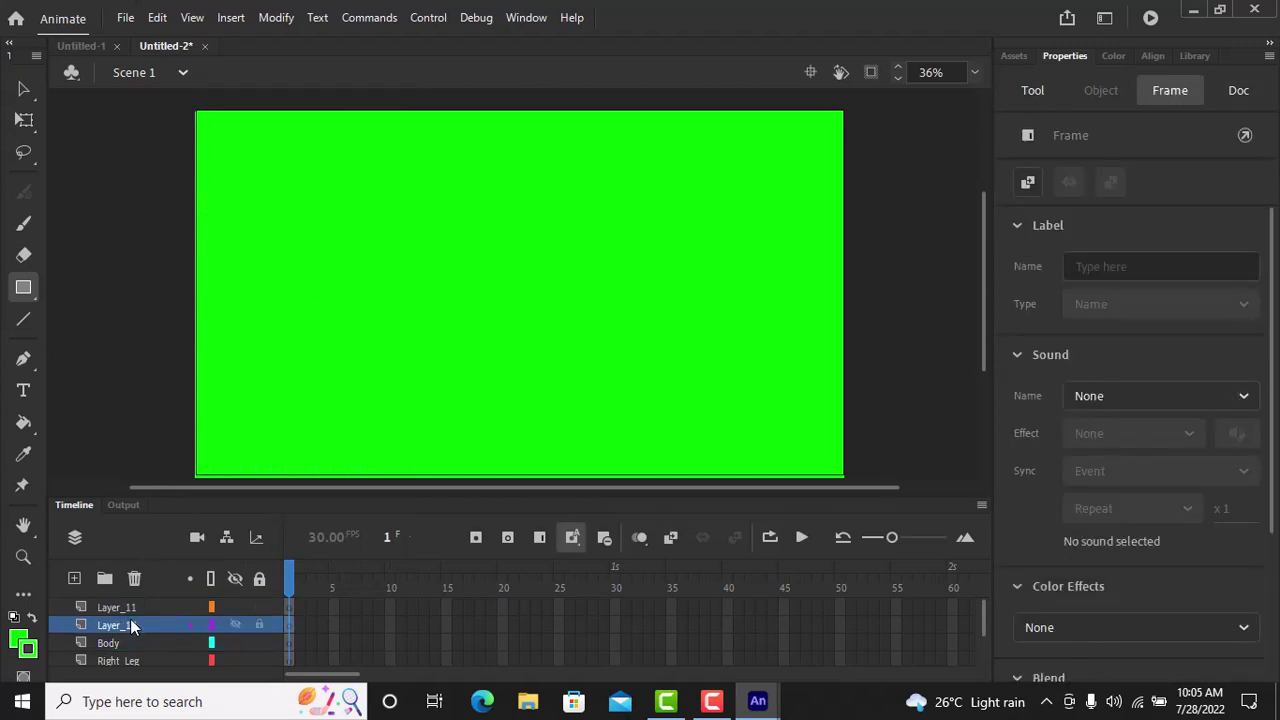
double_click(128, 625)
key(BackSpace)
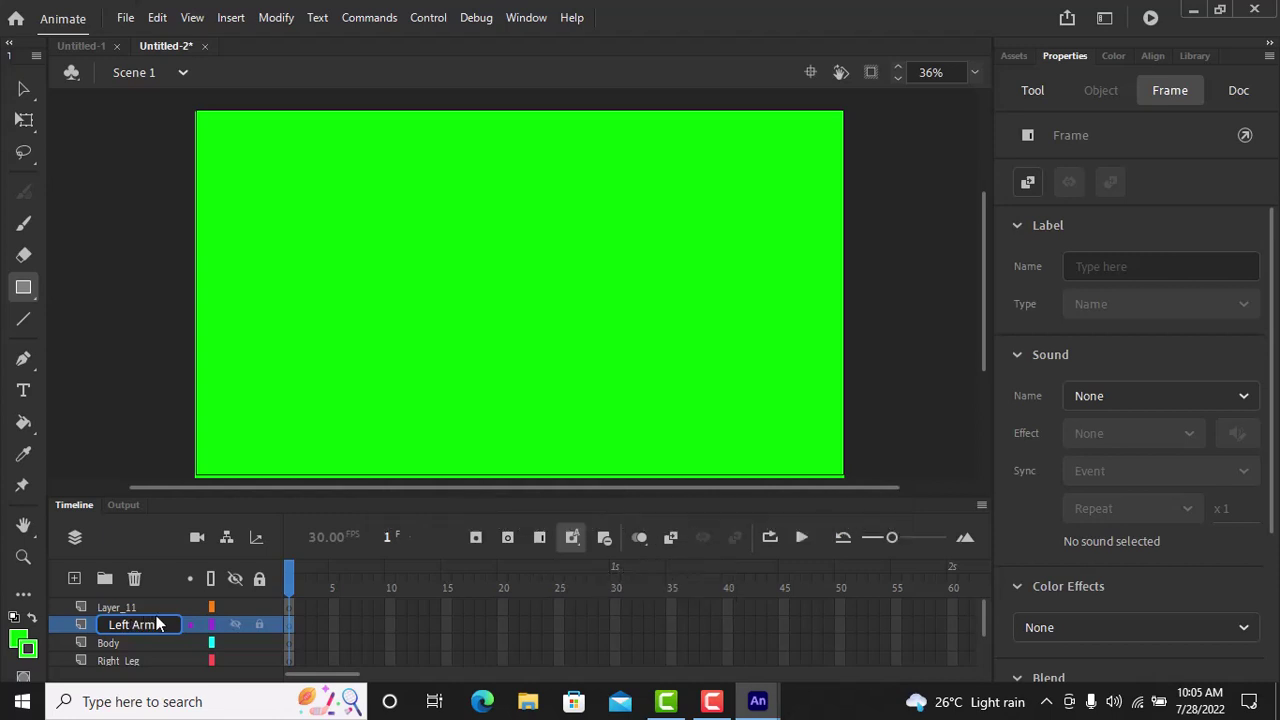
key(Return)
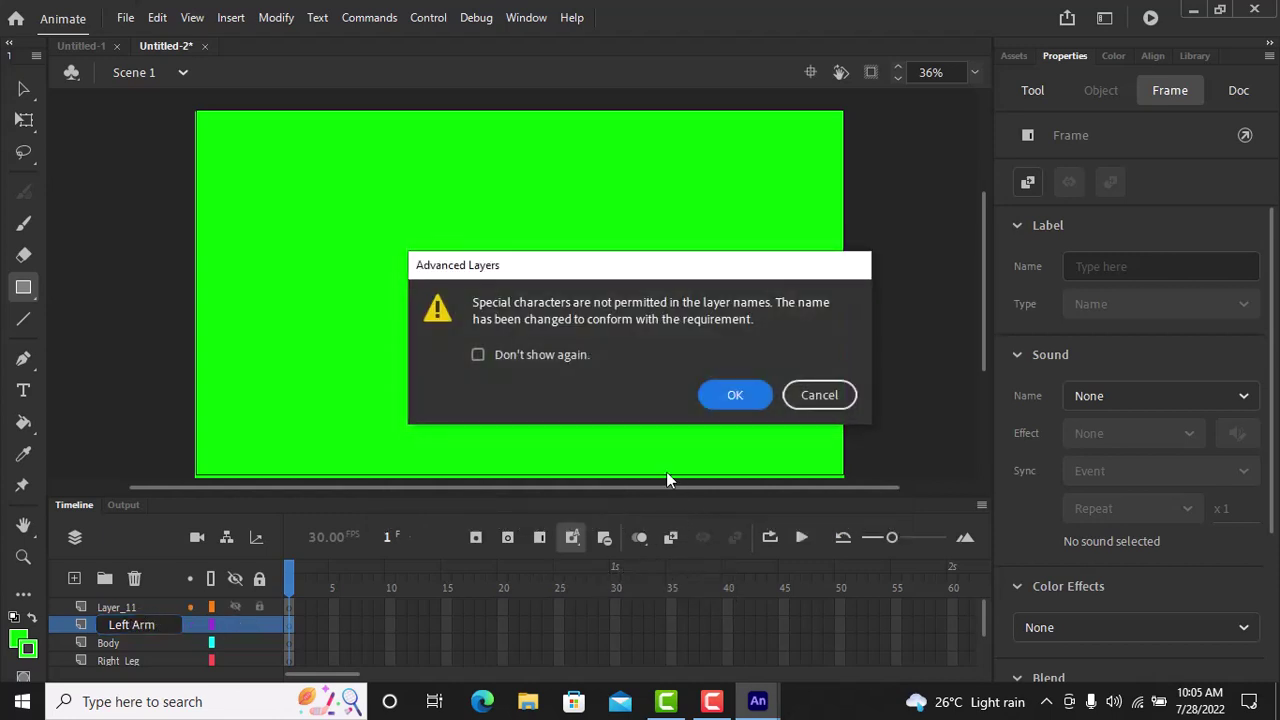
key(Return)
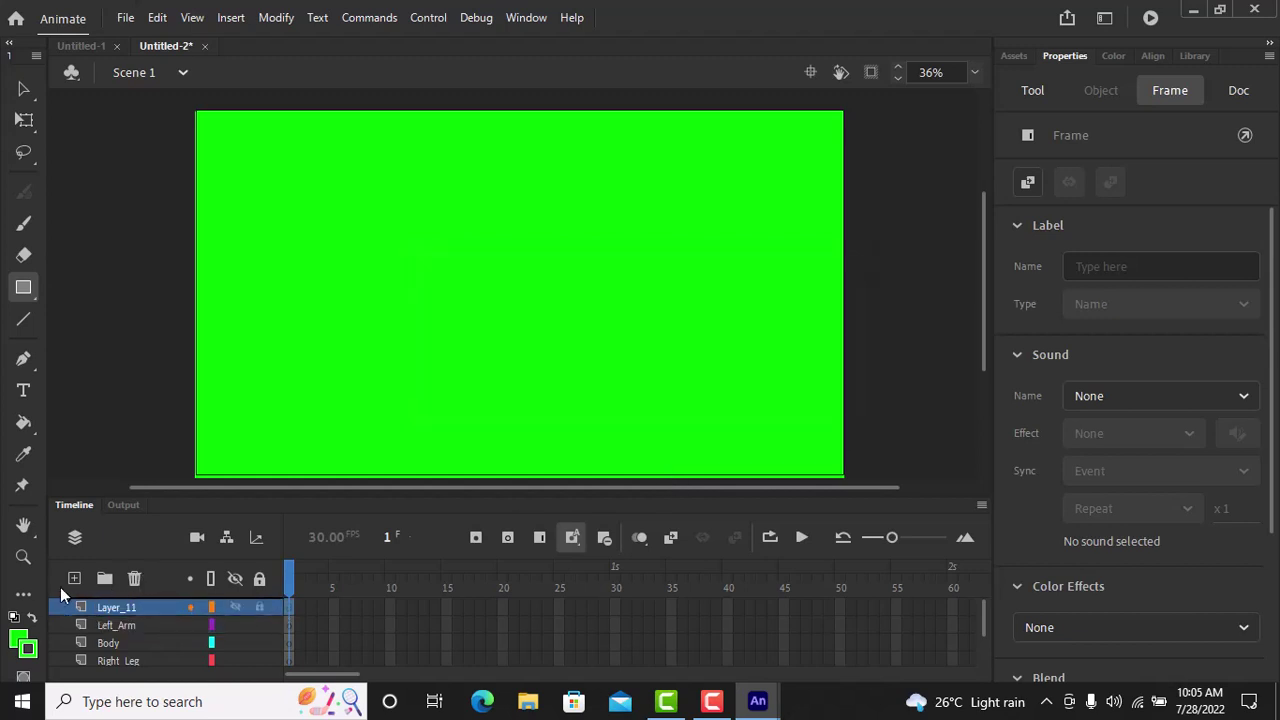
- Rename Layer_11, the layer above Left_Arm, to Right_Arm
key(Delete)
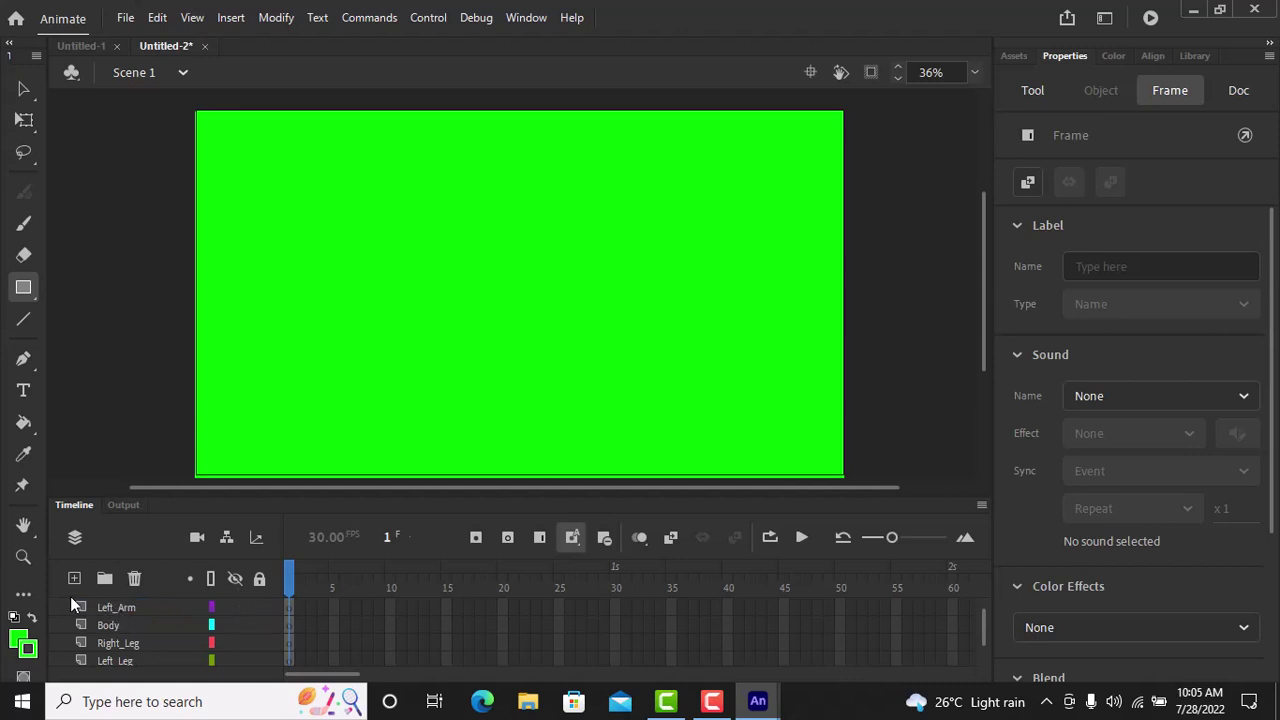
click(82, 580)
double_click(120, 606)
text(Right_Arm)
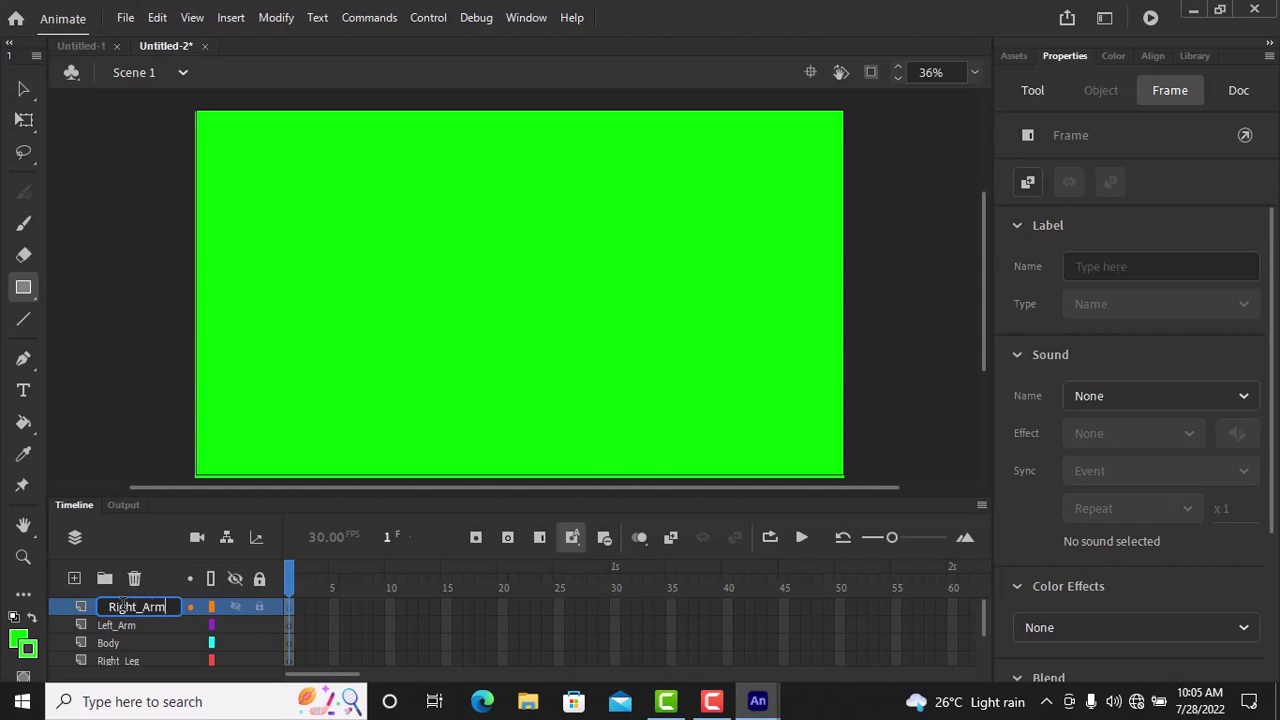
key(Return)
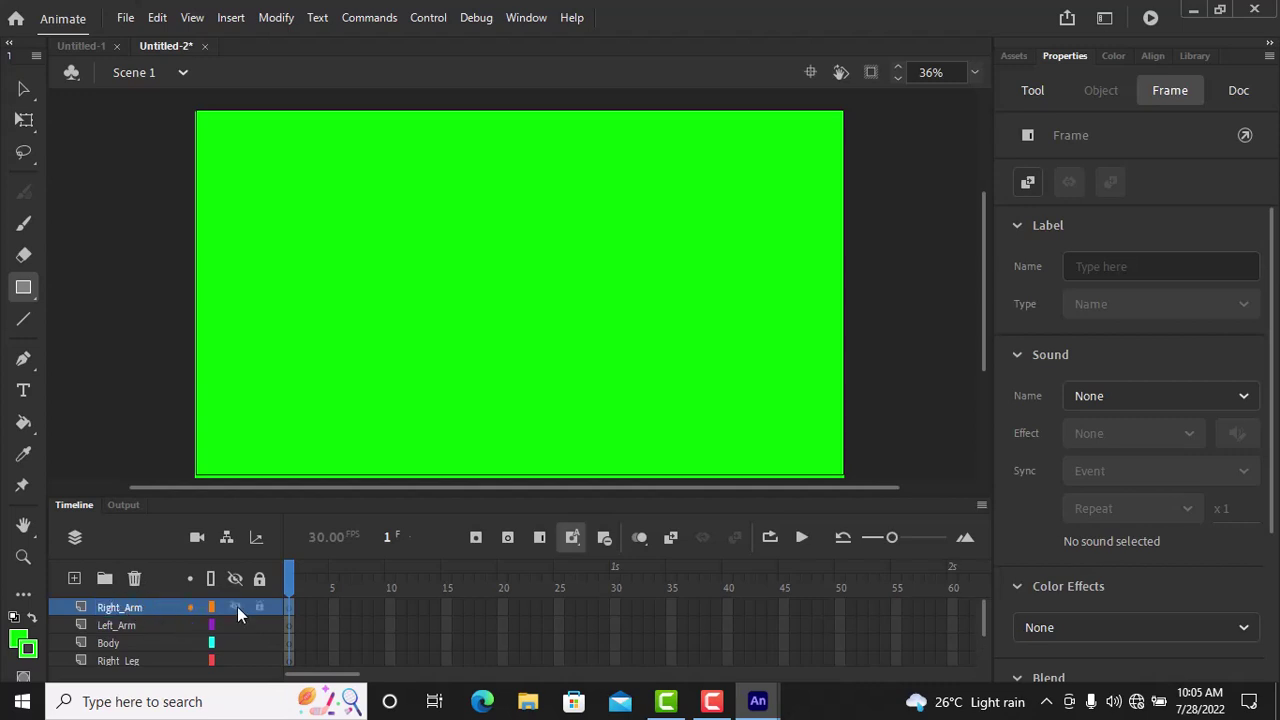
- On the Left_Leg layer, set up the Line tool with a black stroke (#000000) of size 9
click(124, 642)
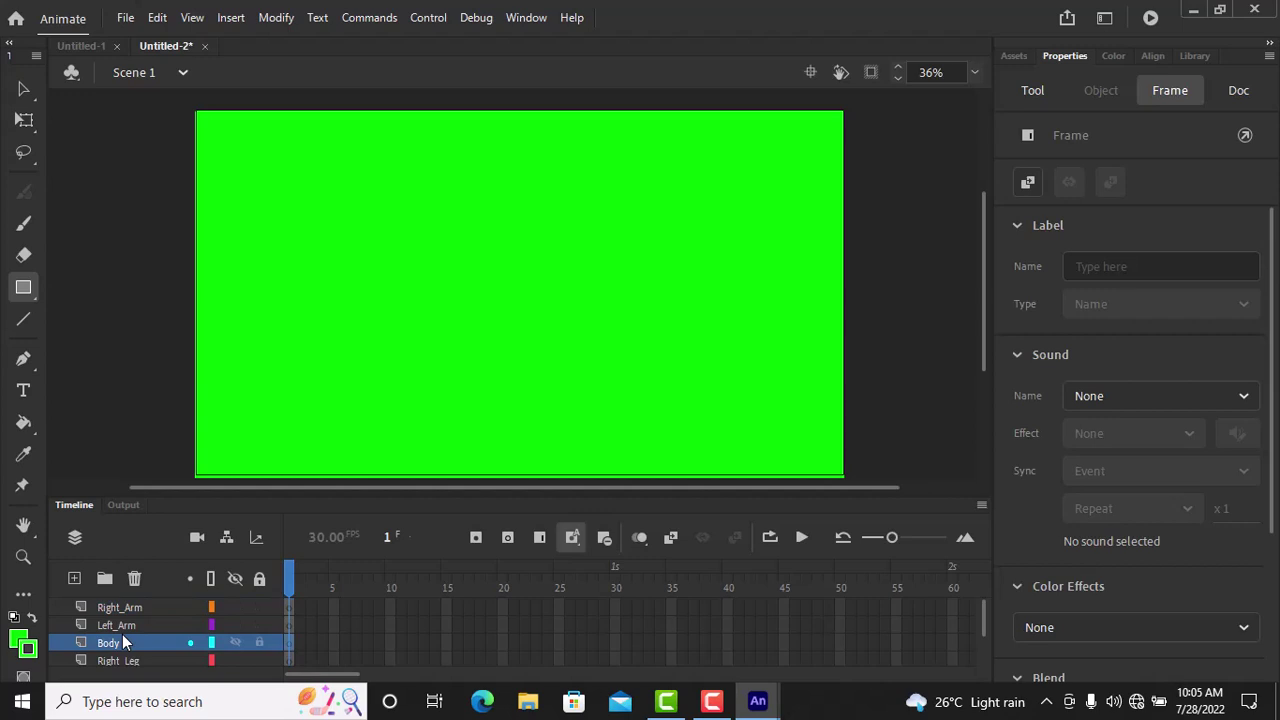
scroll(123, 642, down, 3)
click(117, 626)
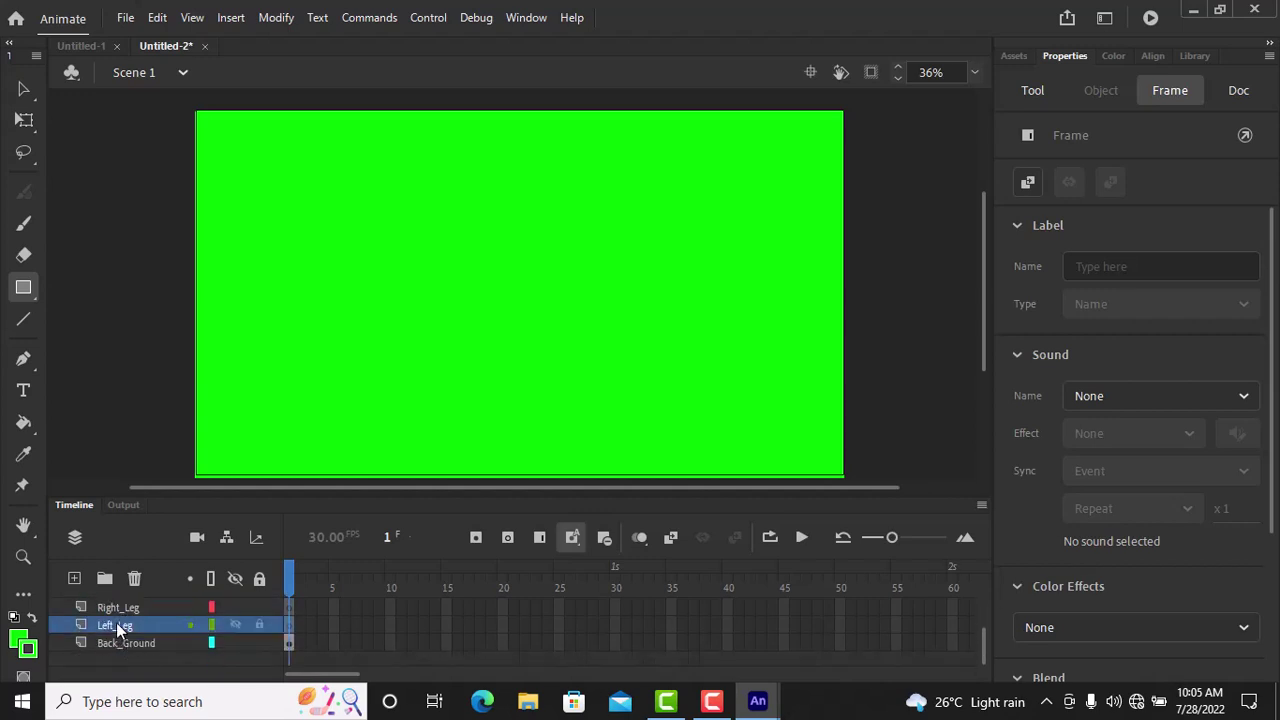
click(22, 324)
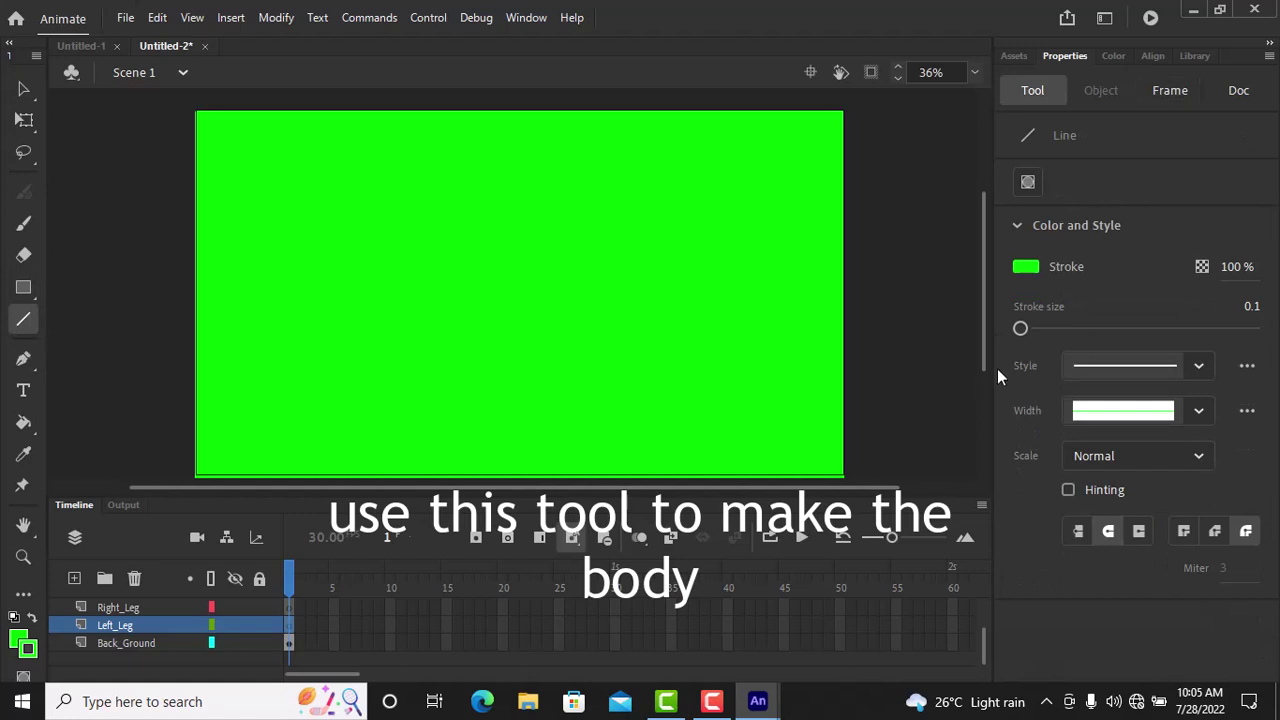
click(1030, 330)
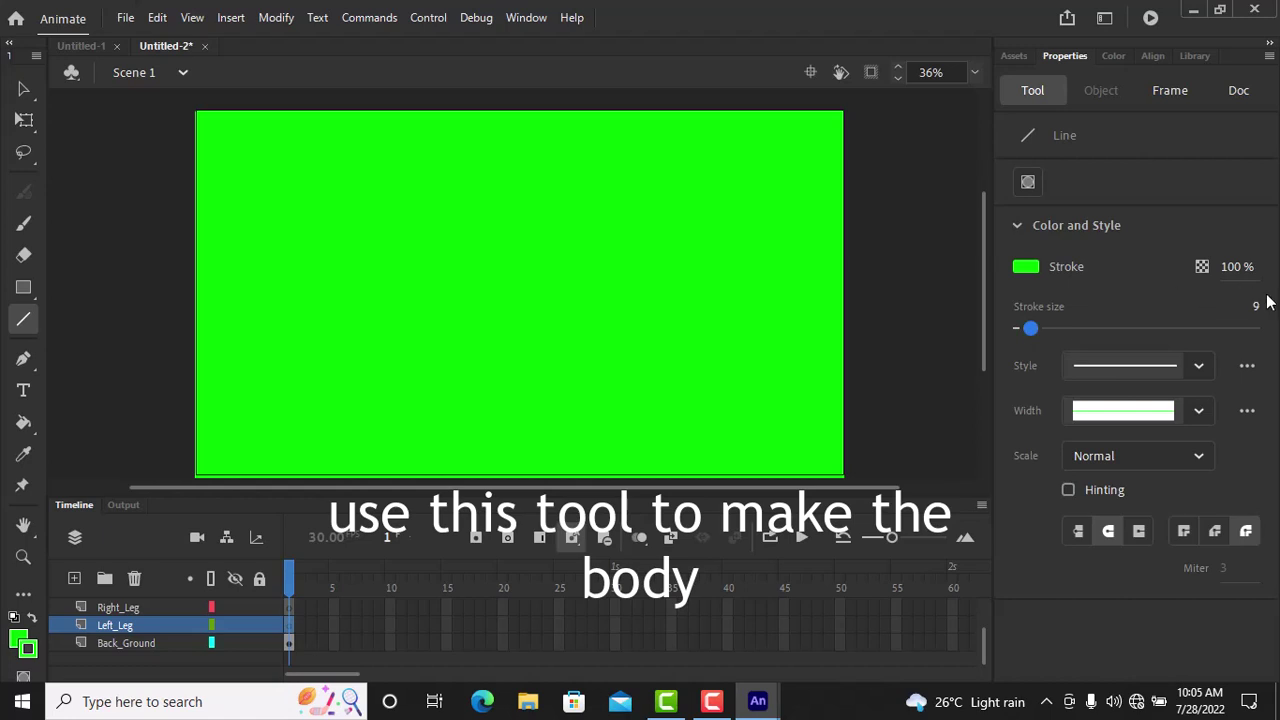
click(1026, 266)
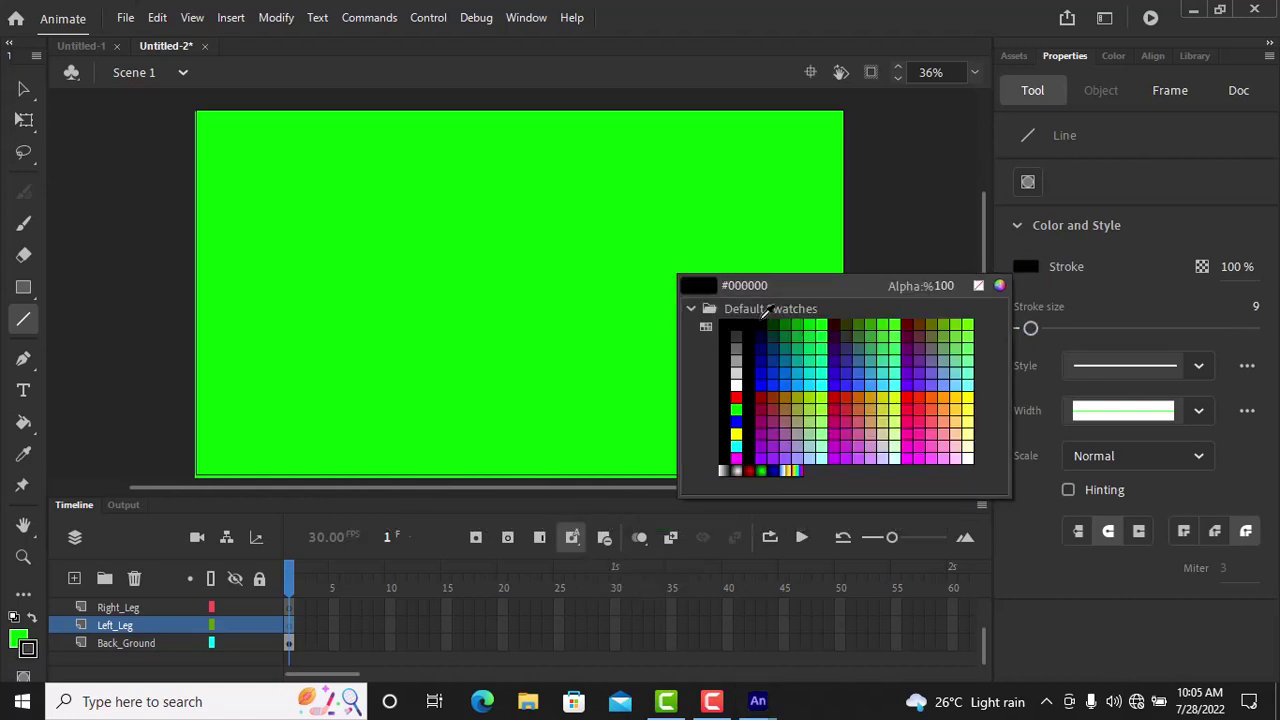
click(761, 328)
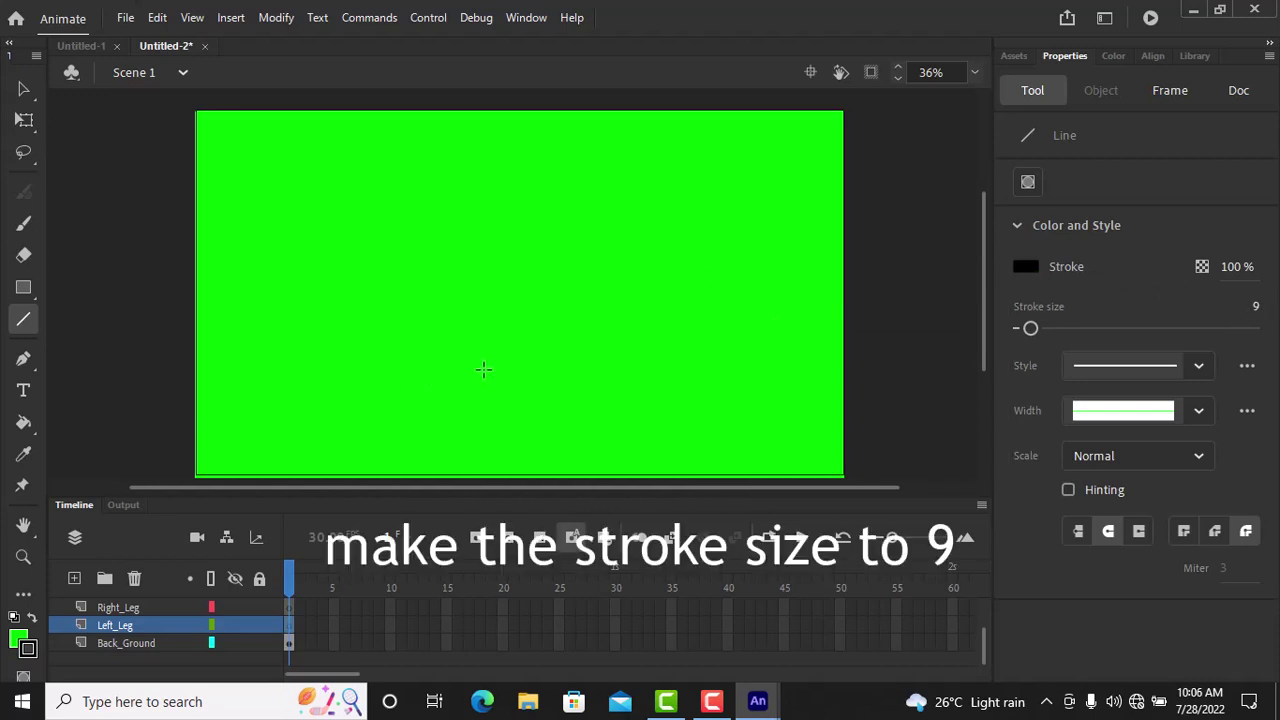
- Draw a slightly slanted line in the lower middle of the stage for the left leg and bend it outward
drag(487, 359, 466, 461)
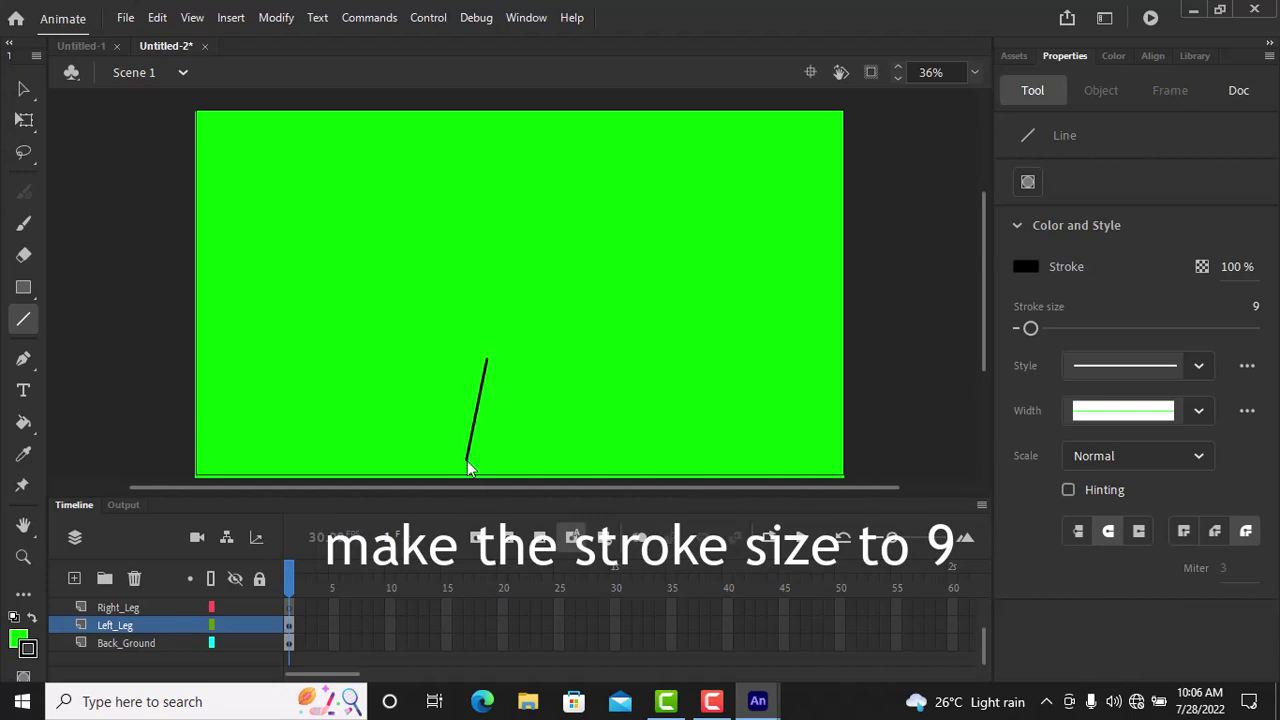
click(25, 90)
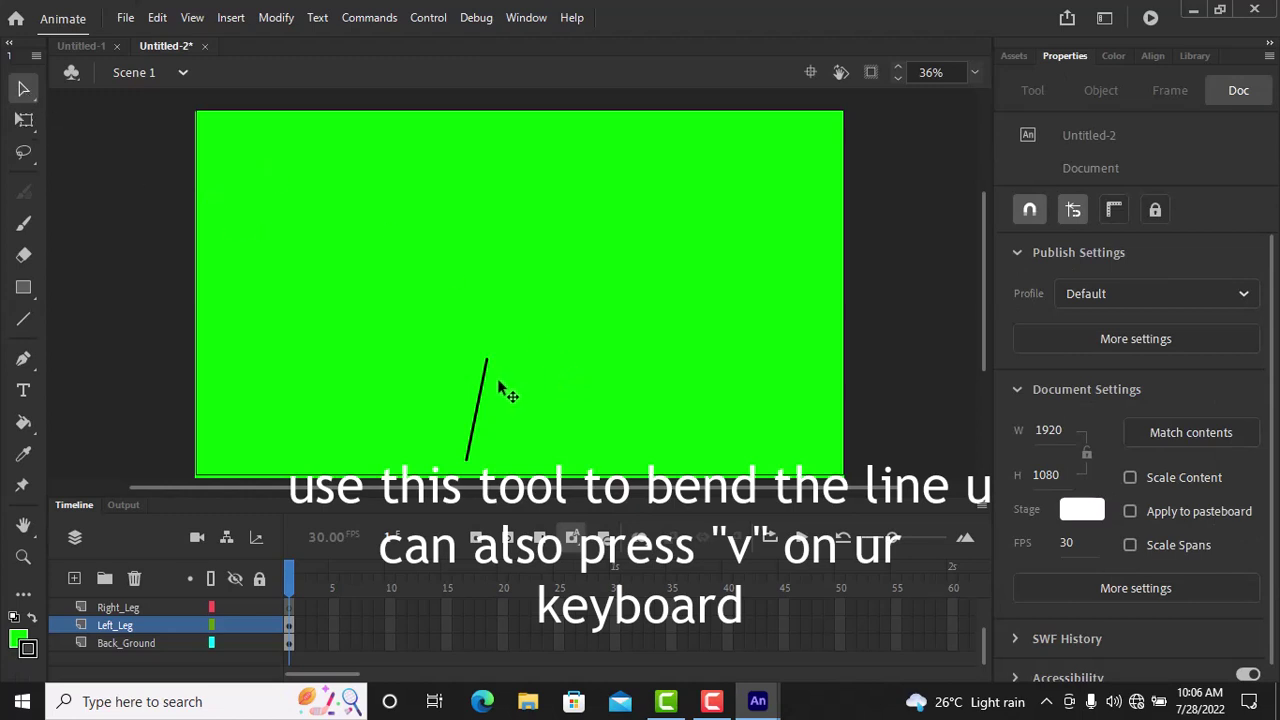
mouse_move(479, 402)
mouse_down()
mouse_move(477, 383)
mouse_move(479, 404)
mouse_up()
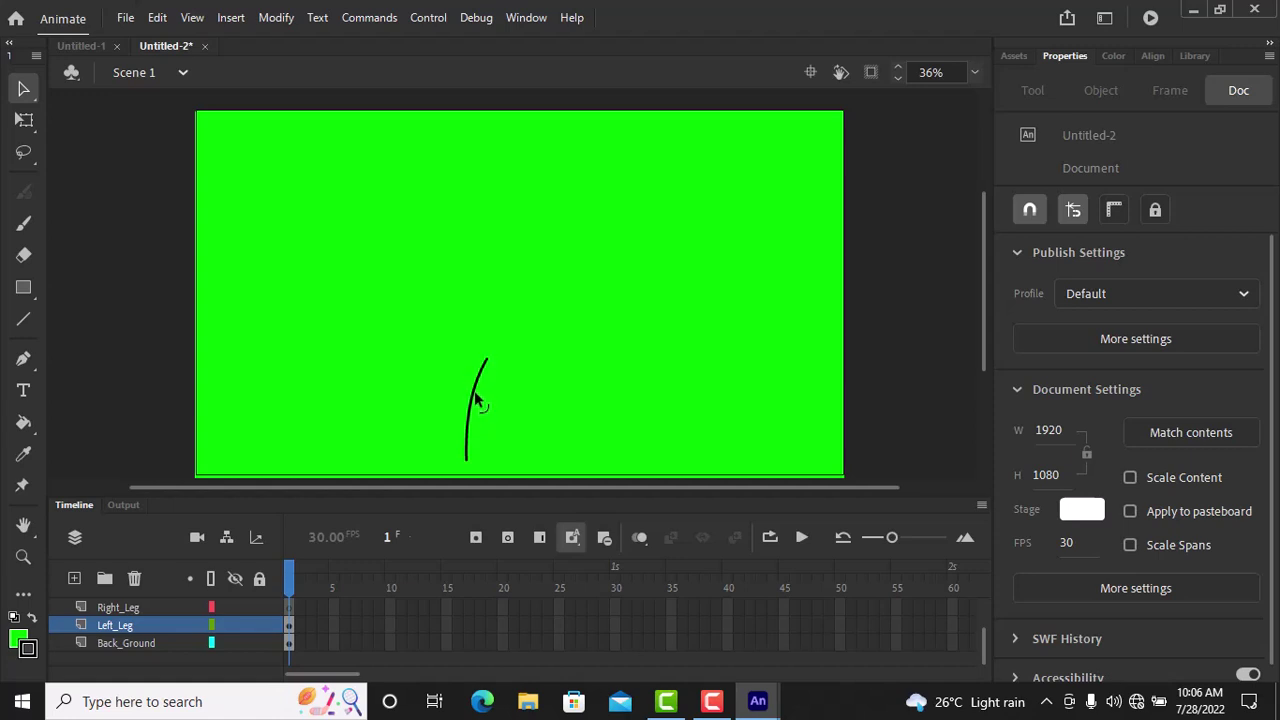
- On the Right_Leg layer, draw a matching line slanting the other way from the left leg's top end and bend it into a curve
click(140, 604)
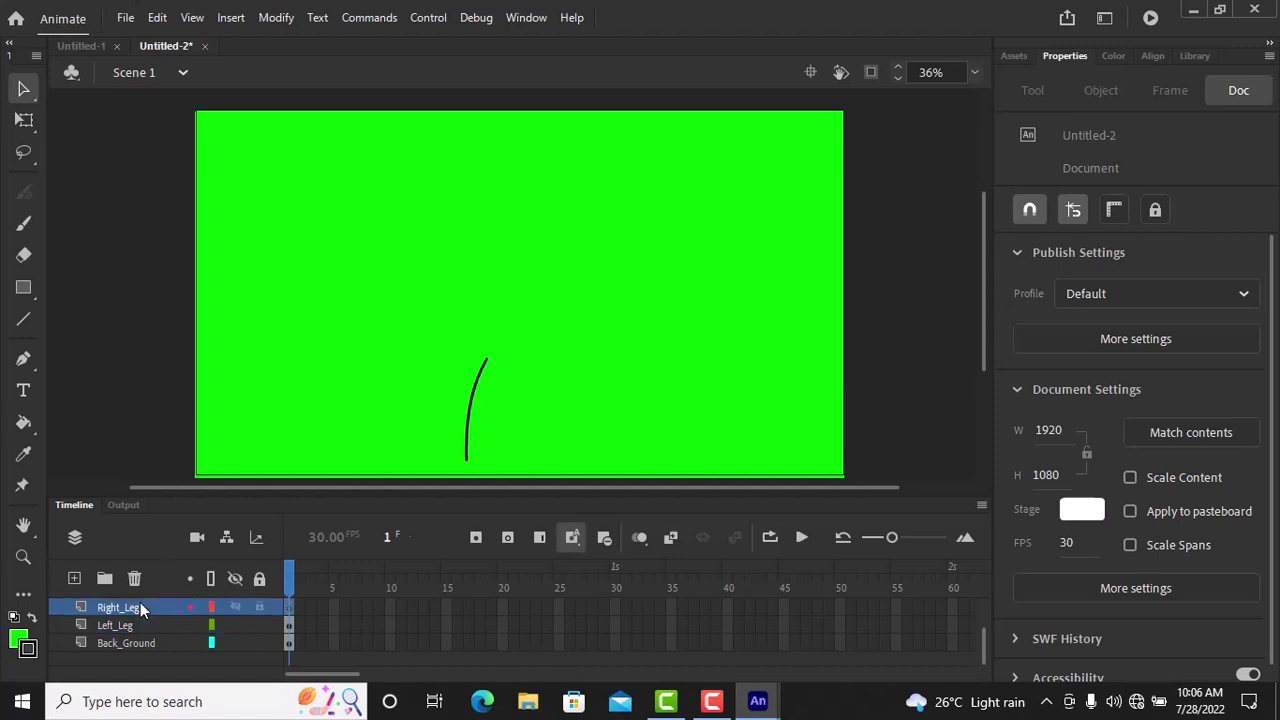
click(22, 324)
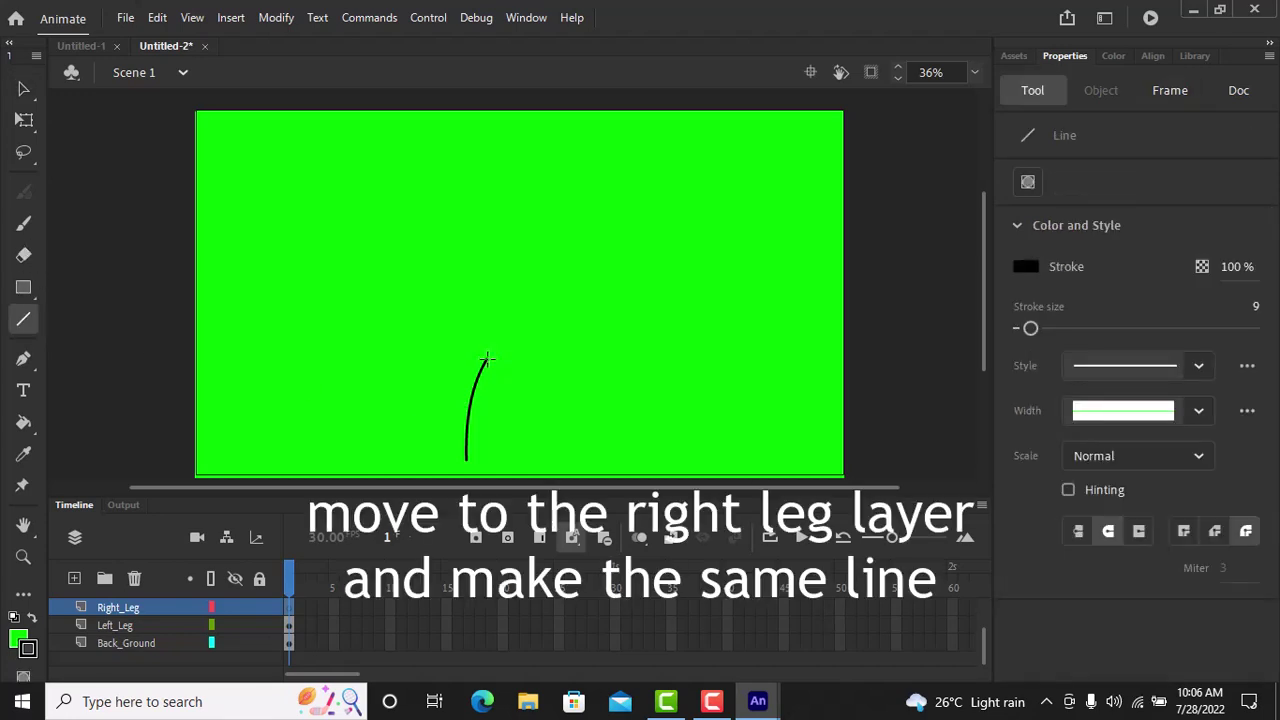
drag(486, 358, 514, 459)
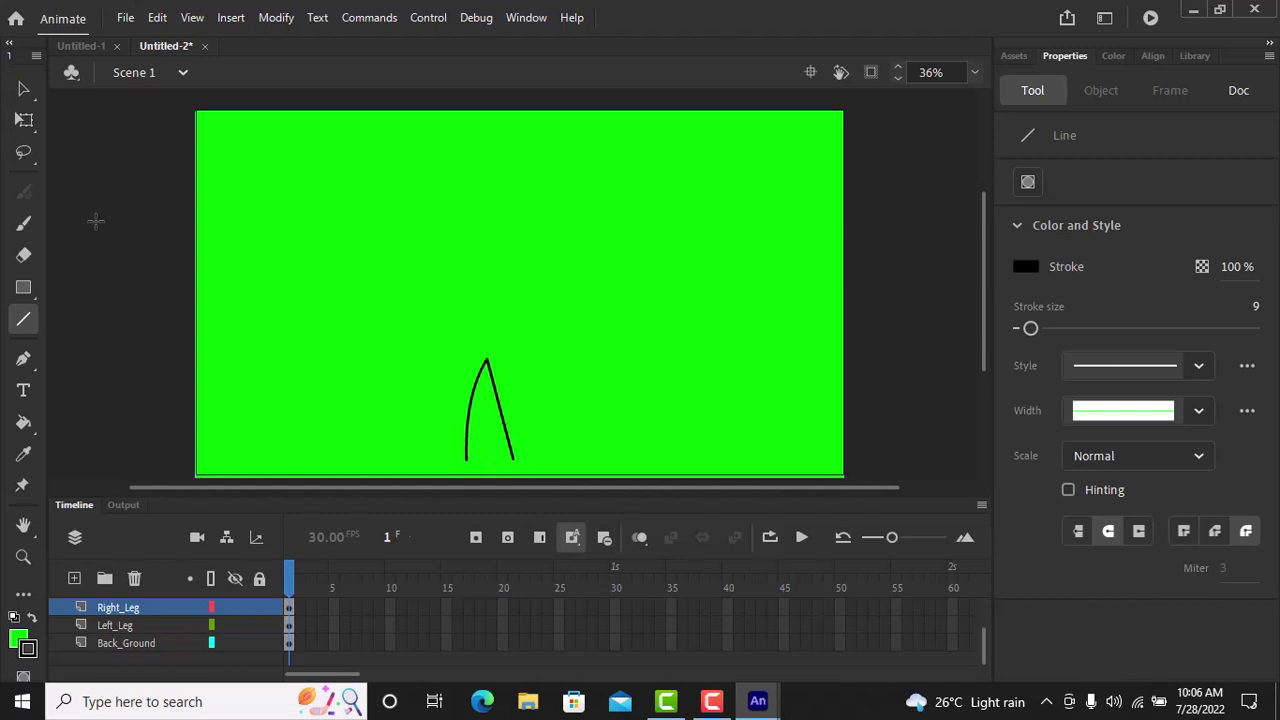
click(24, 89)
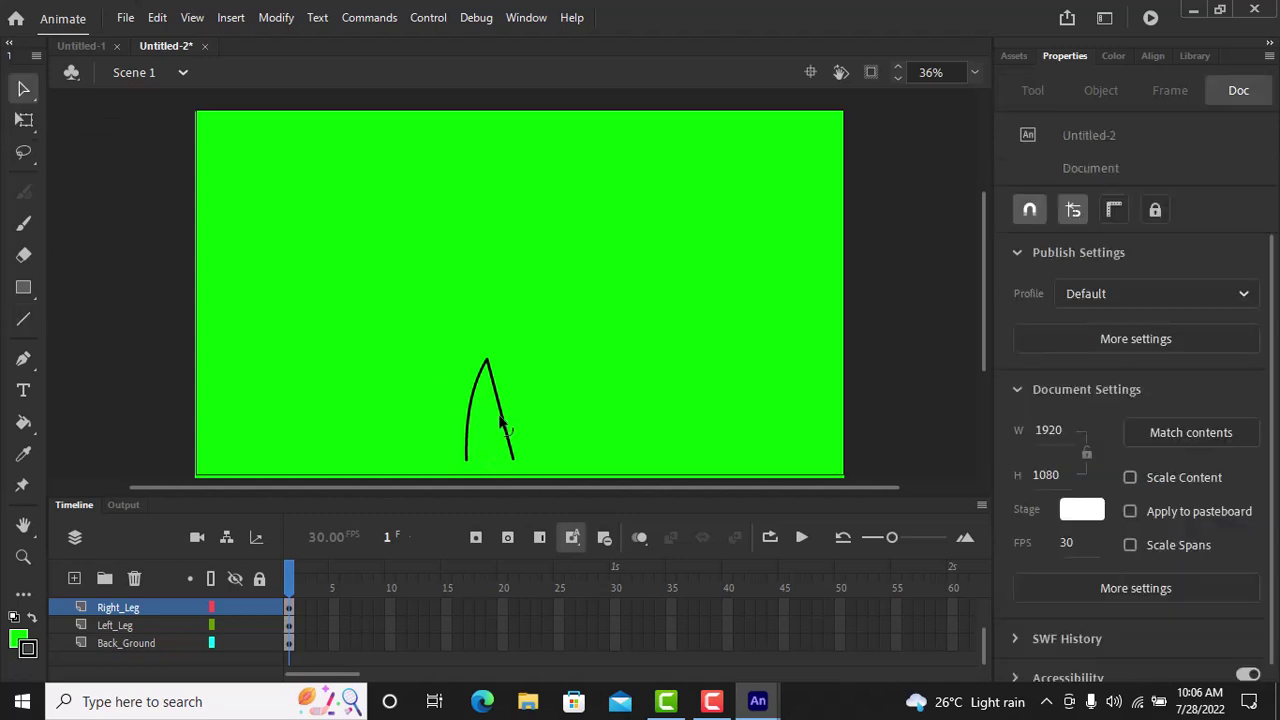
drag(501, 421, 502, 423)
- Adjust the lower ends of both legs to an even height and refine the right leg's curve
drag(468, 465, 461, 463)
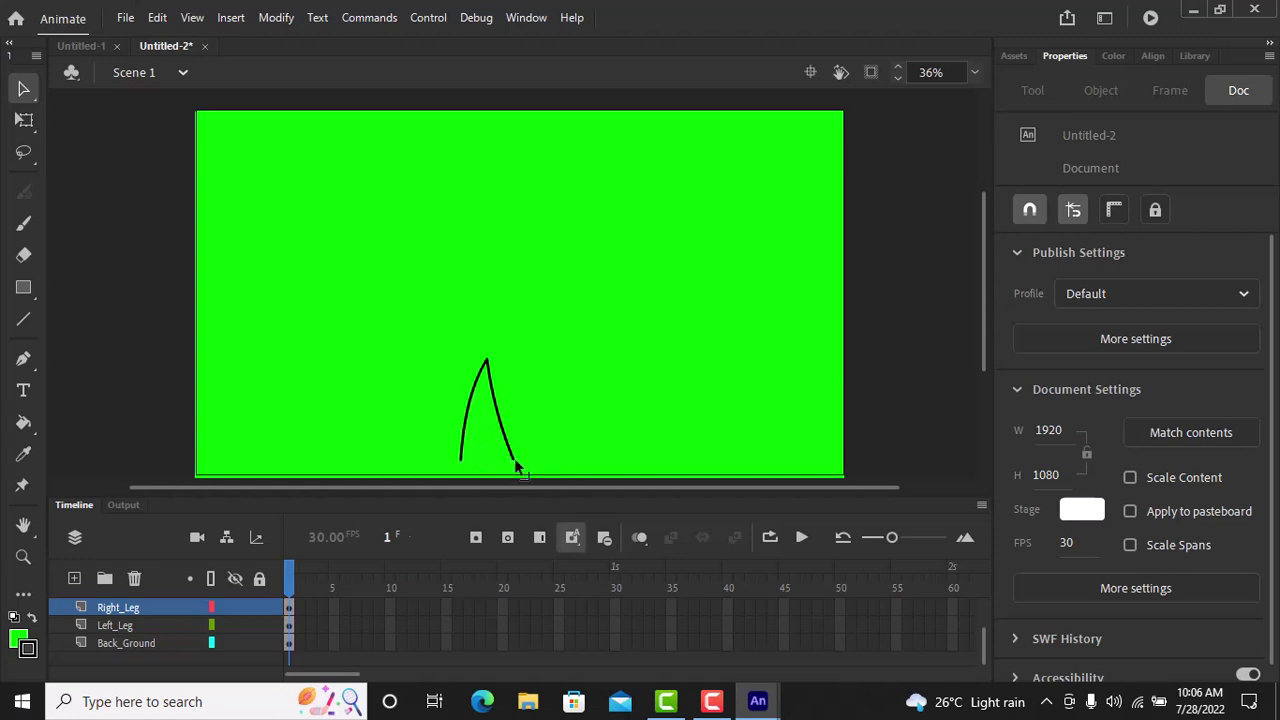
drag(514, 465, 511, 464)
click(509, 458)
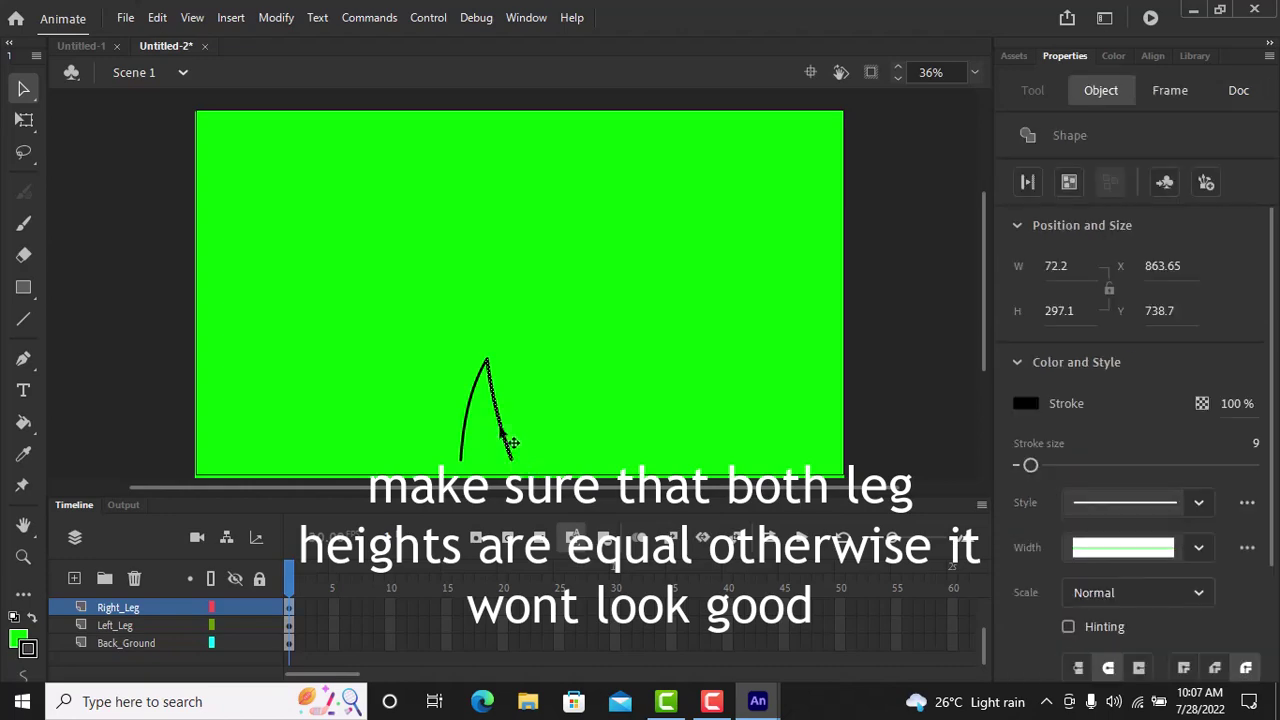
click(540, 423)
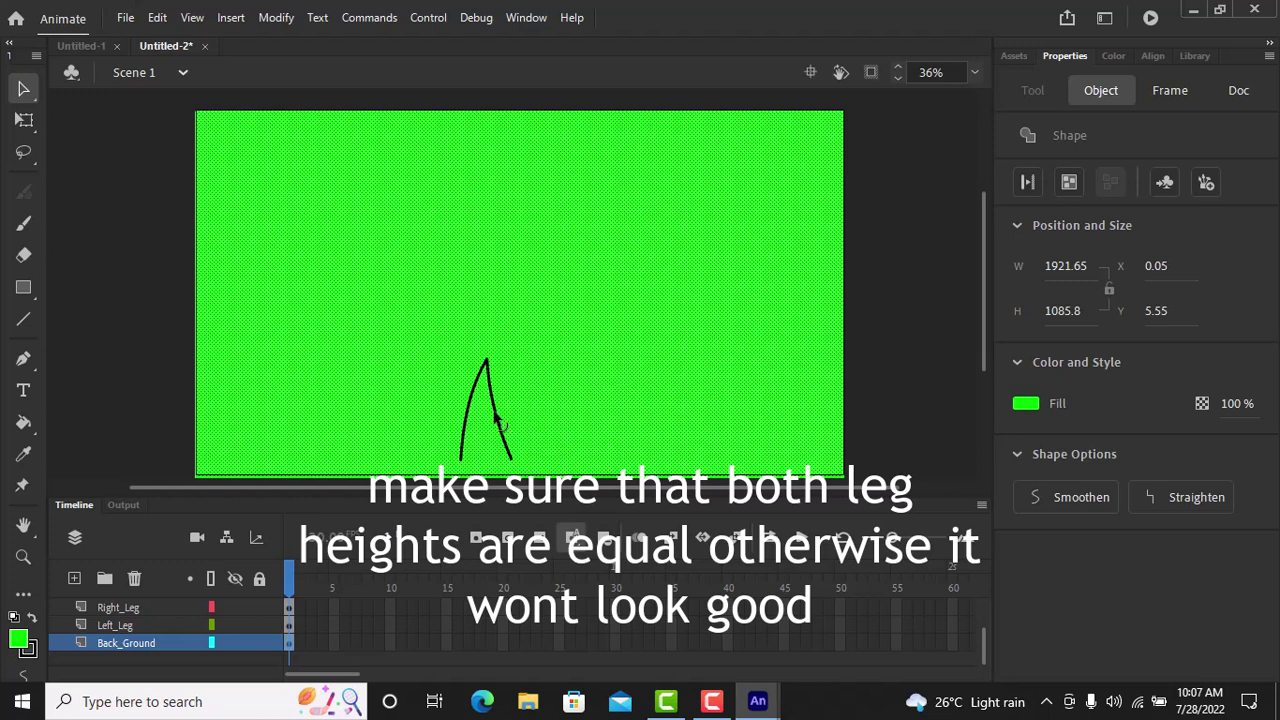
click(500, 420)
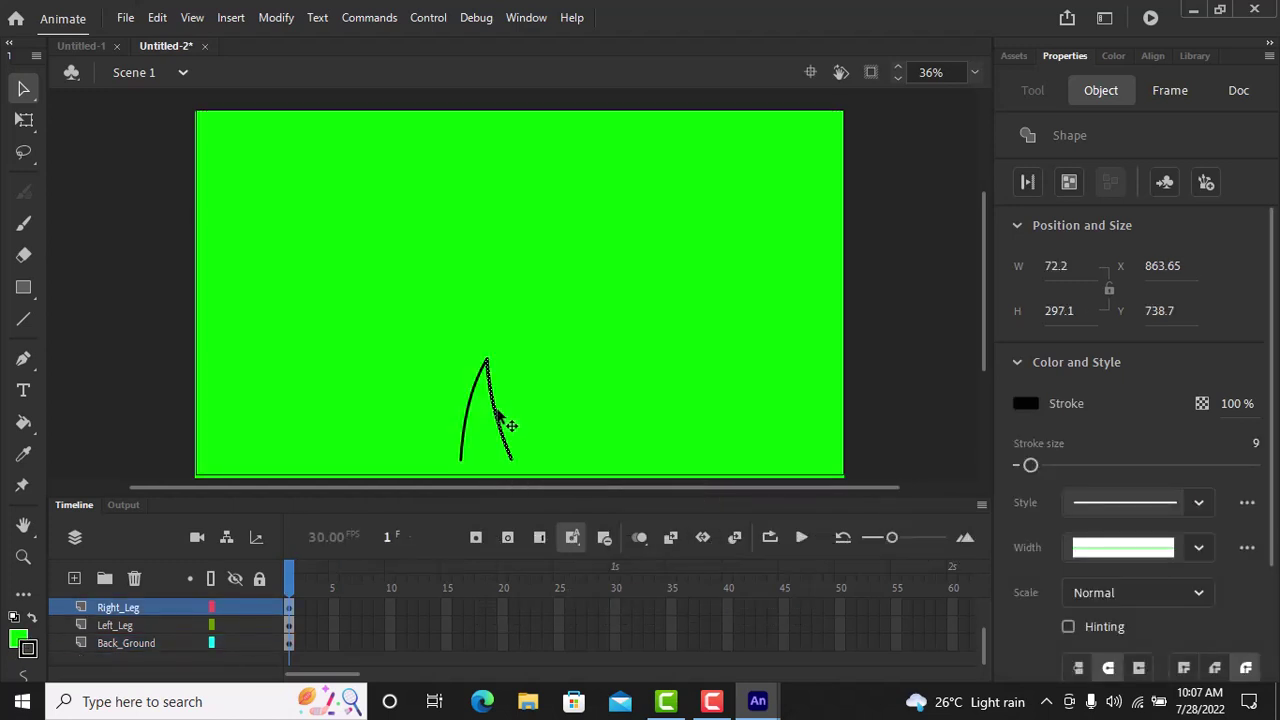
click(533, 406)
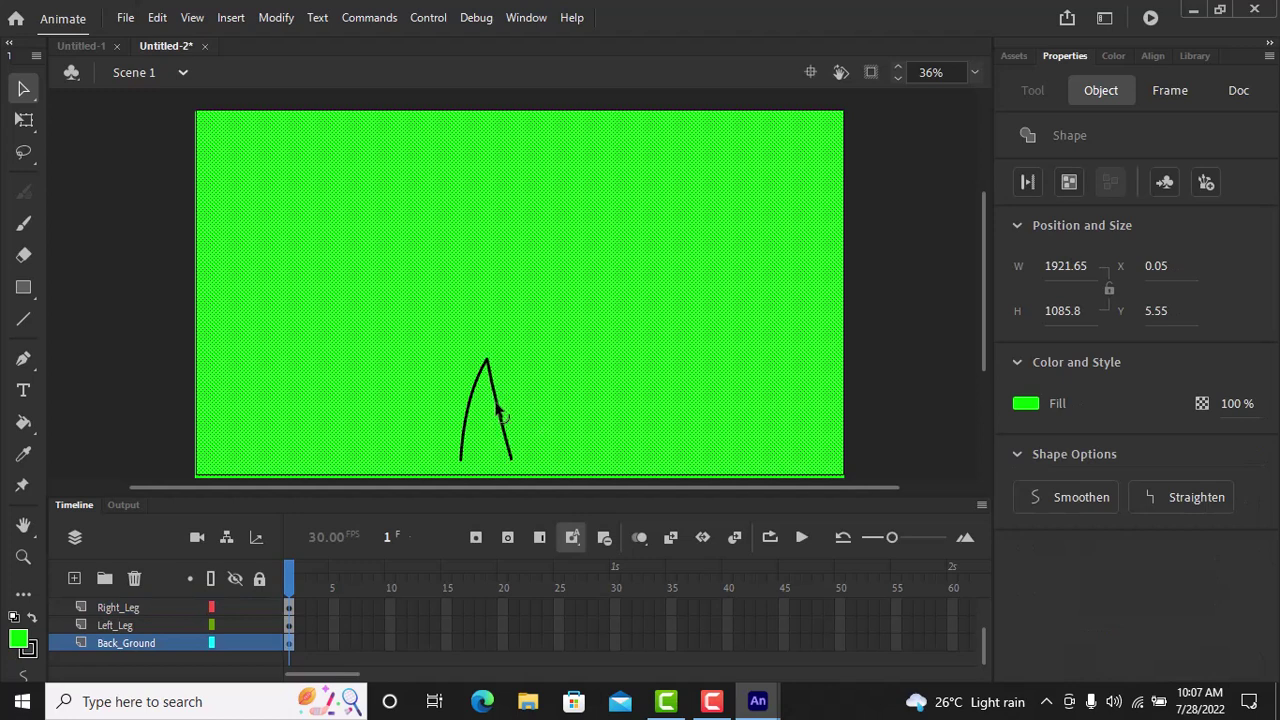
- Extend the Right_Leg, Left_Leg and Back_Ground layers to frame 120
click(472, 607)
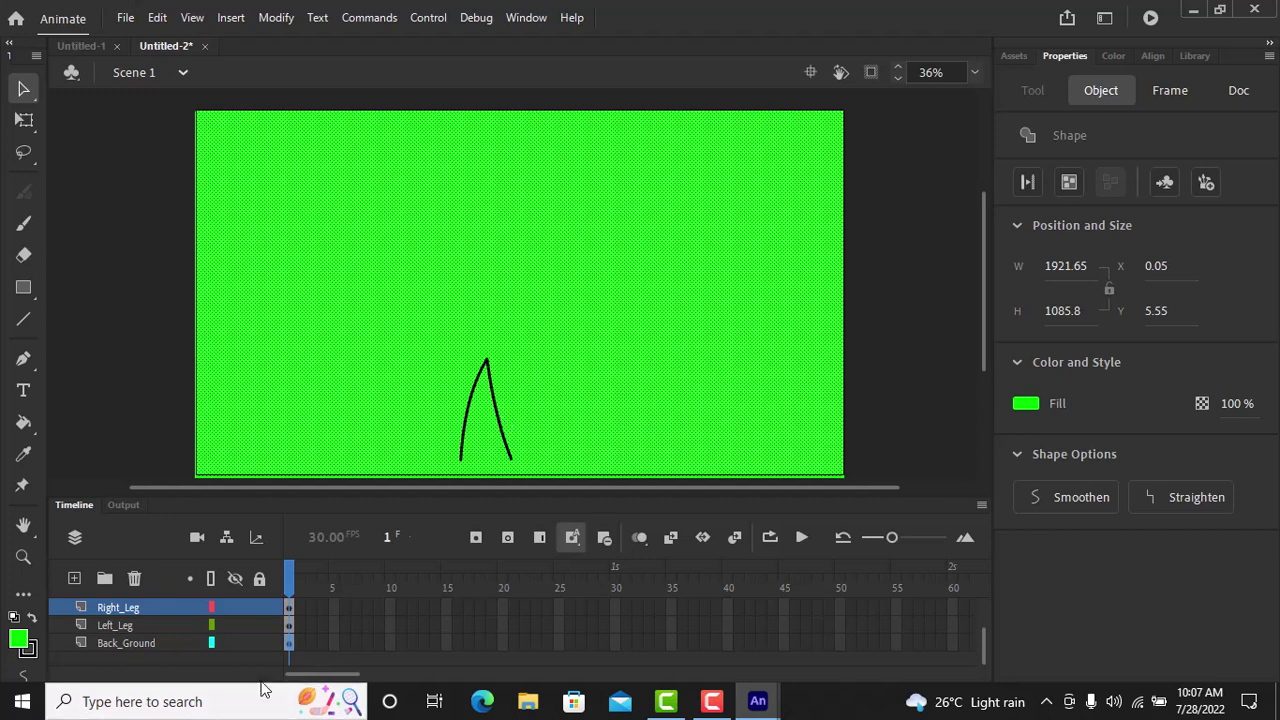
drag(308, 674, 428, 684)
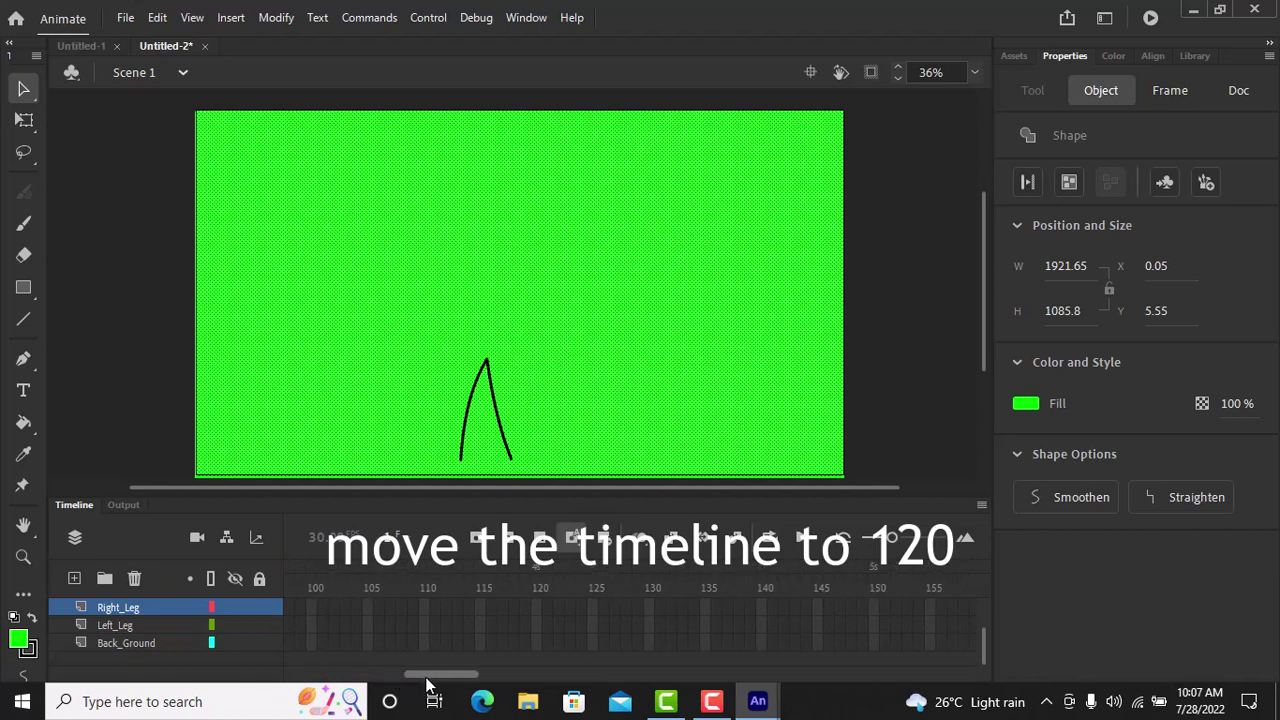
click(536, 597)
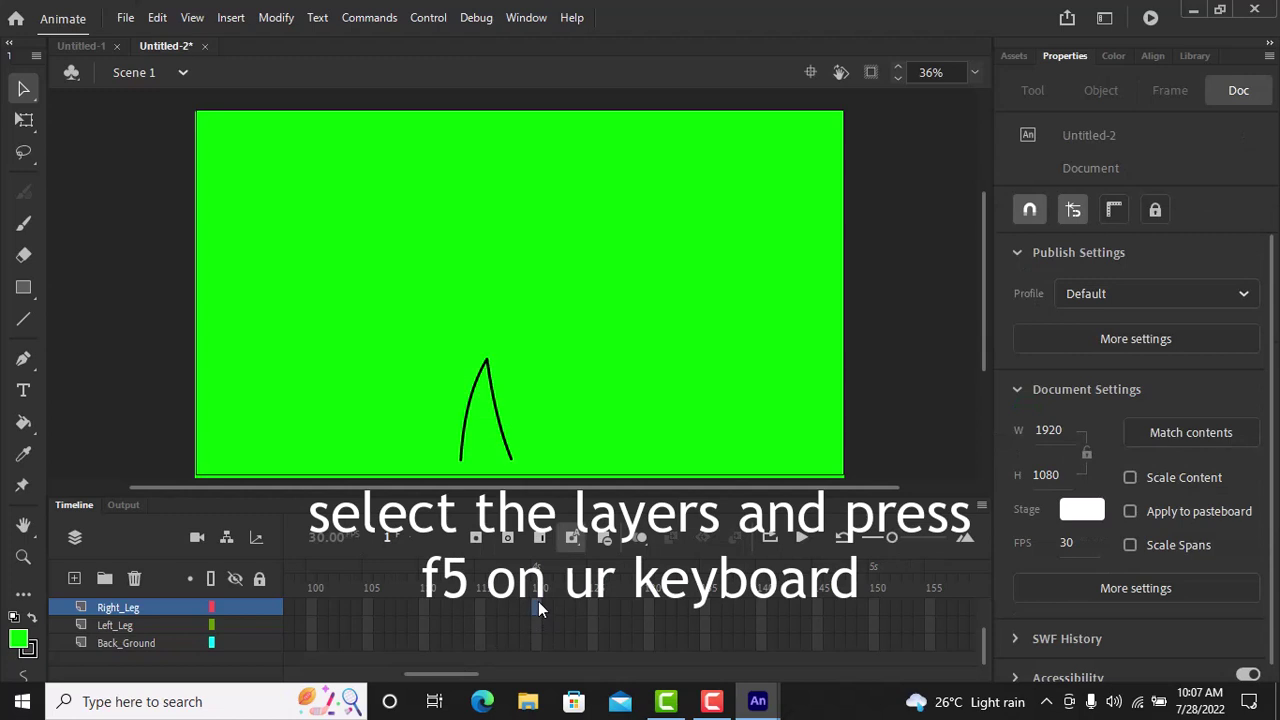
drag(538, 606, 536, 665)
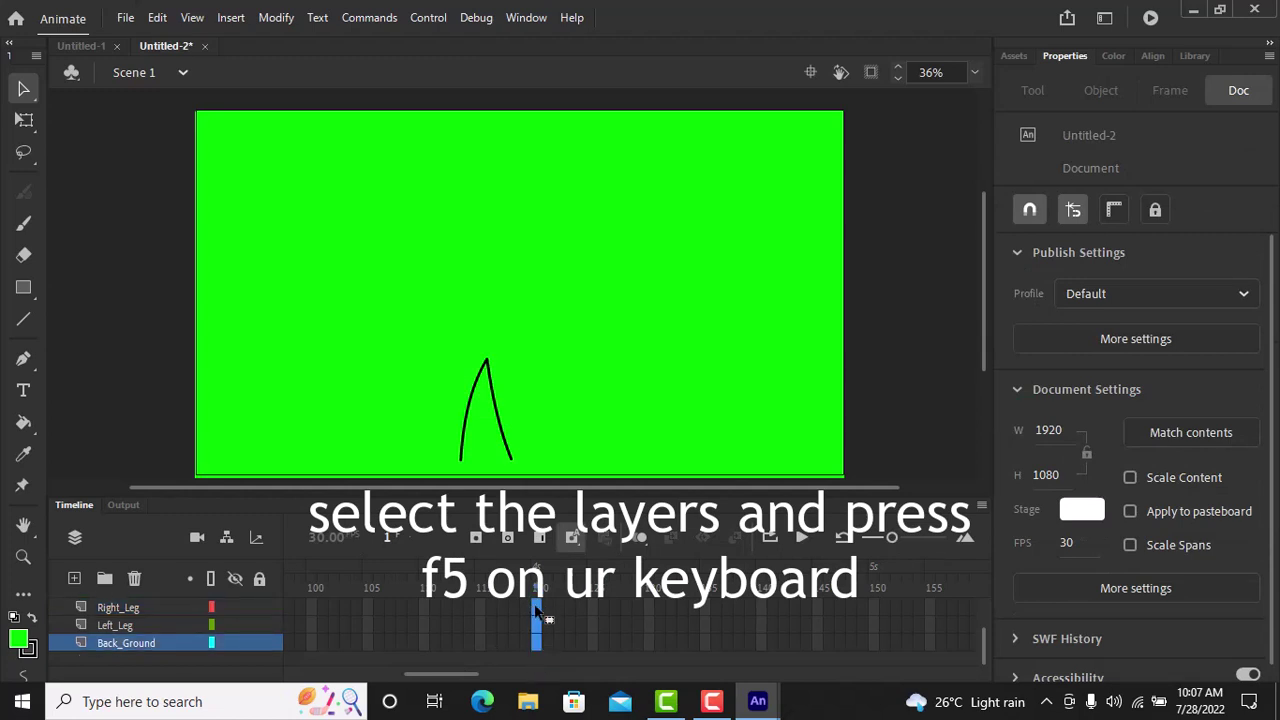
key(F5)
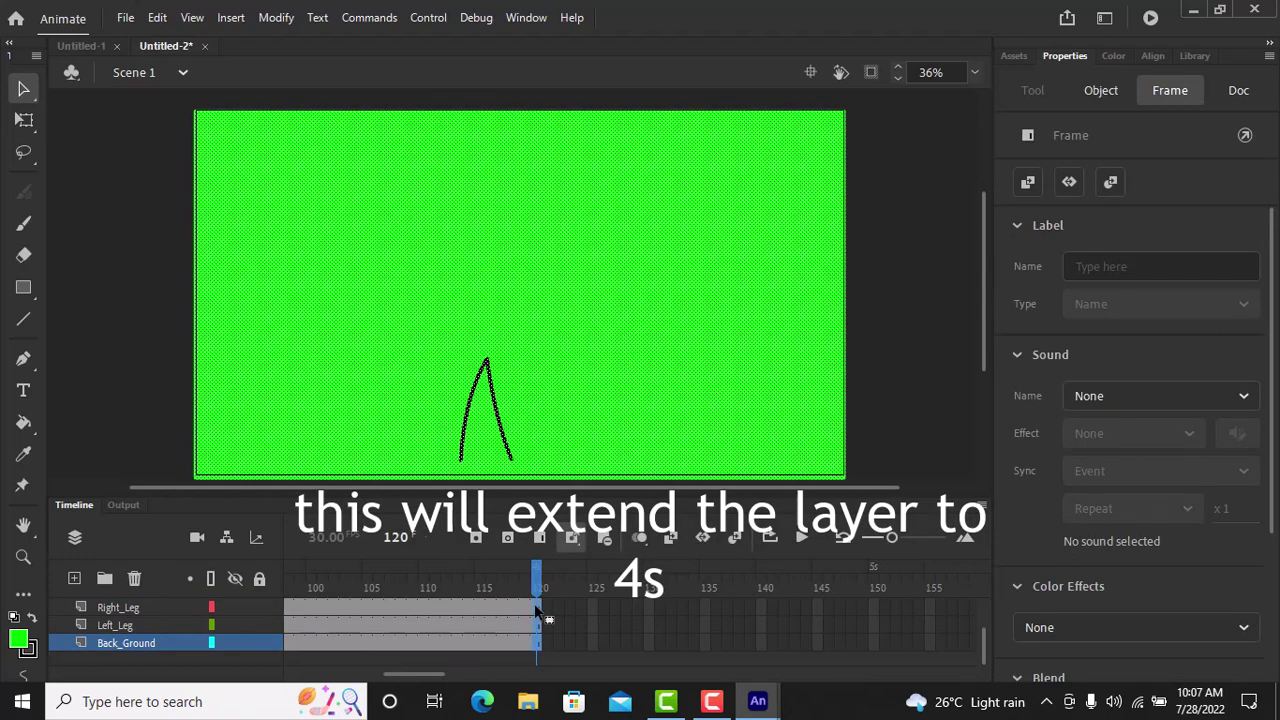
- Extend the Right_Arm, Left_Arm and Body layers to frame 120 by inserting frames
drag(983, 648, 976, 622)
drag(539, 648, 538, 608)
right_click(540, 634)
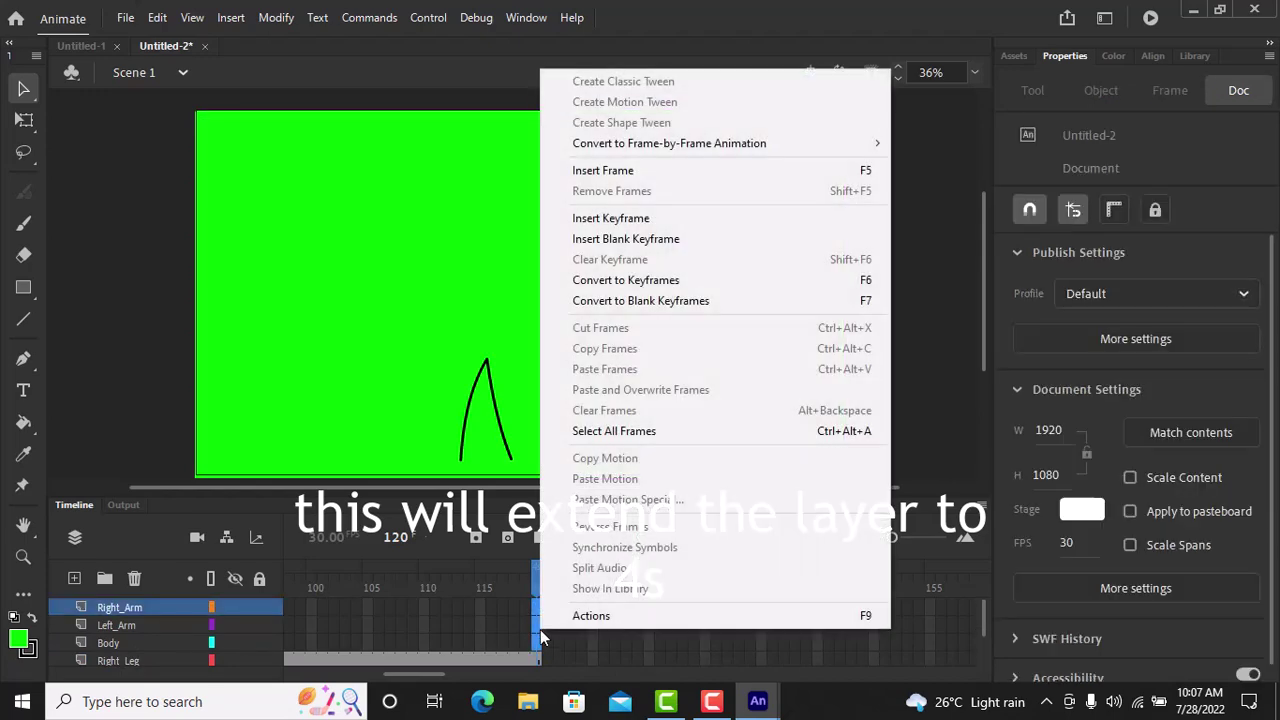
click(603, 171)
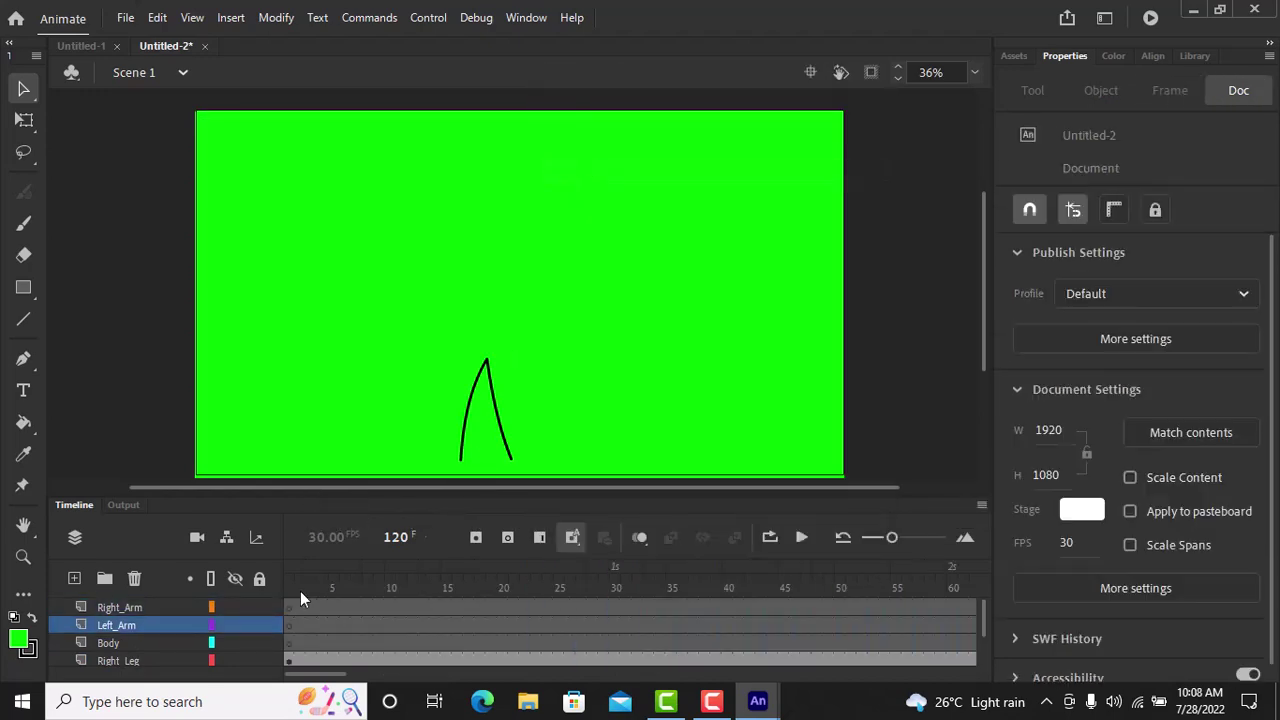
- On the Body layer, draw a vertical line straight up from the point where the two legs meet
click(148, 641)
click(24, 319)
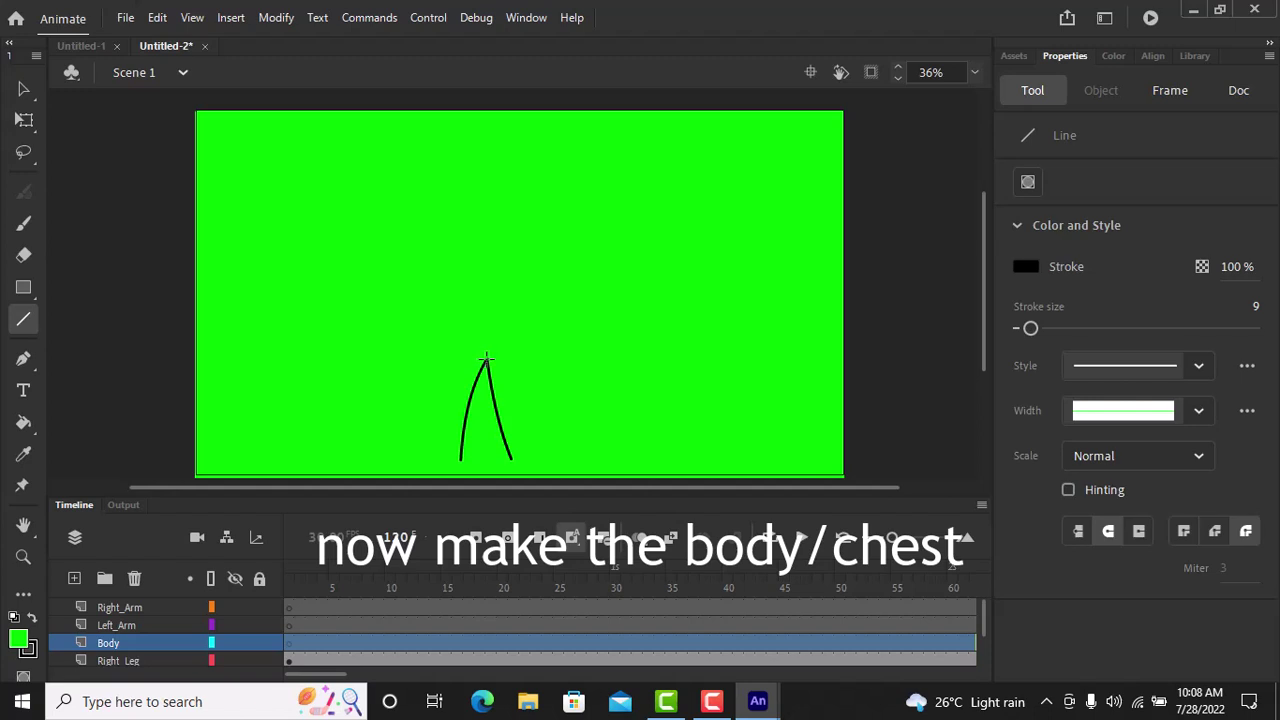
drag(486, 358, 489, 240)
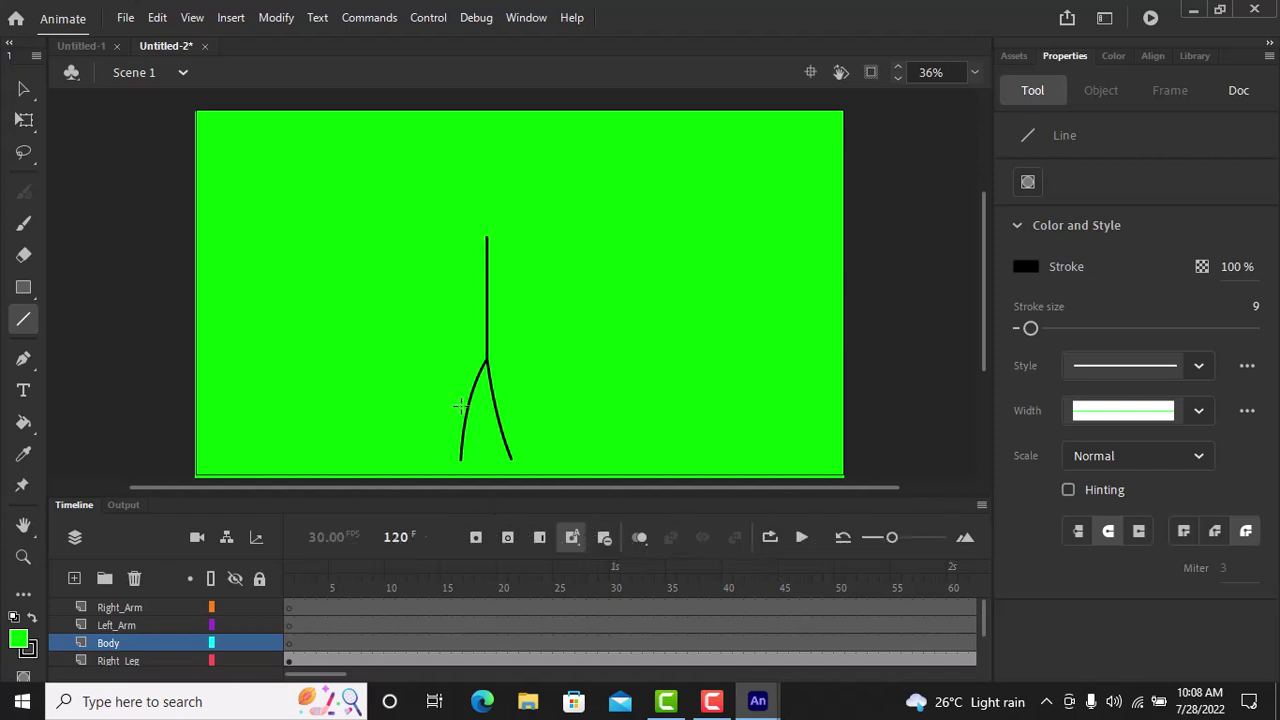
- Try raising the hip joint by shortening the body line's lower end, moving both legs' top ends up to it and re-bending the legs
click(24, 88)
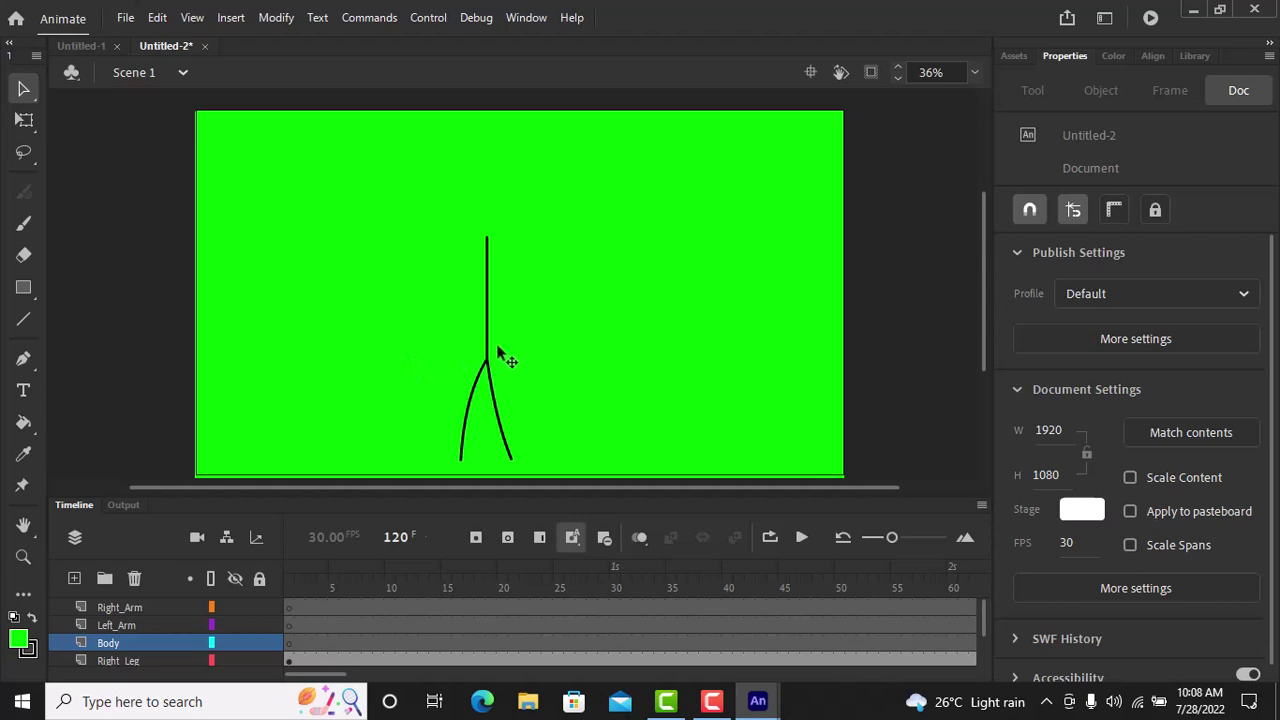
drag(489, 358, 489, 343)
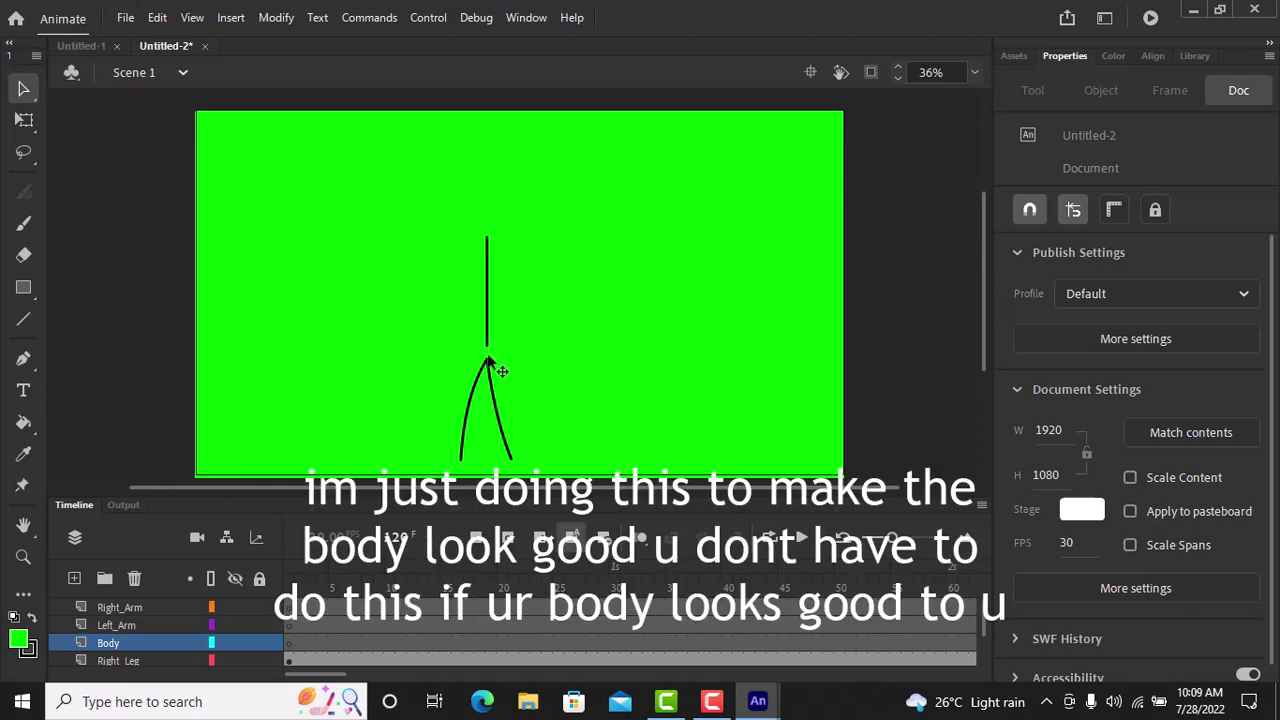
drag(487, 343, 488, 356)
drag(487, 360, 484, 352)
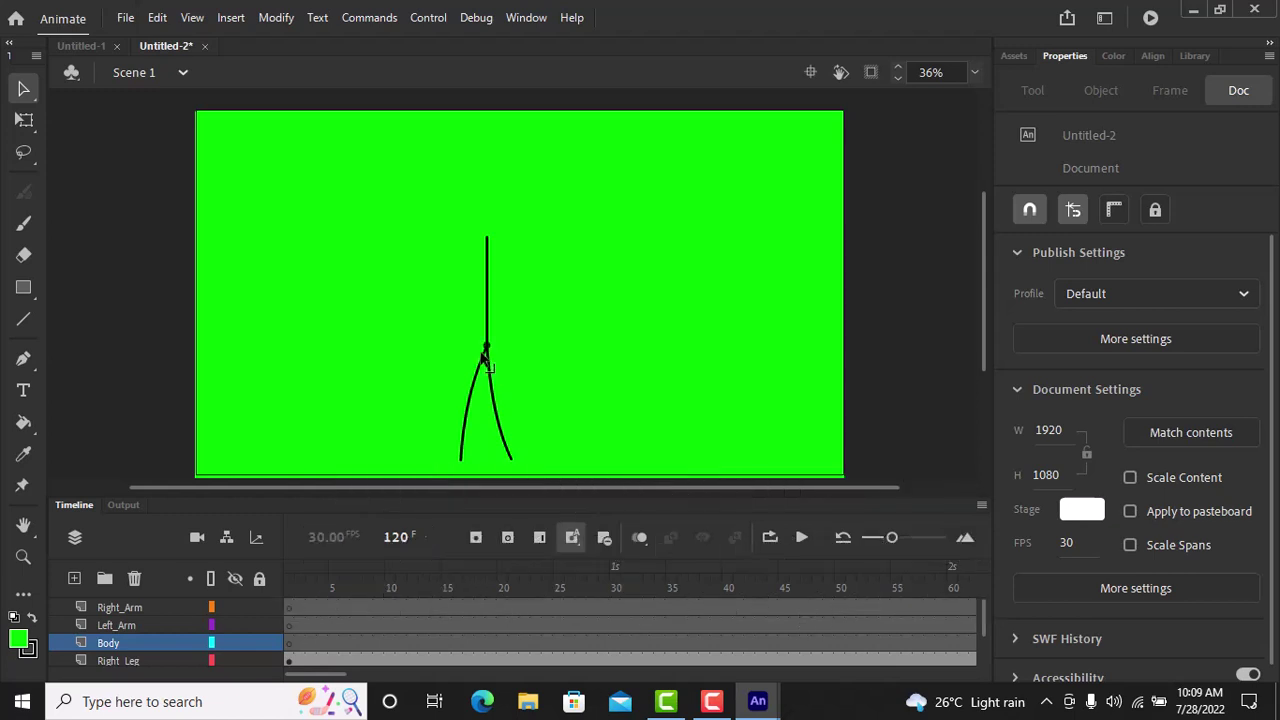
drag(503, 429, 517, 462)
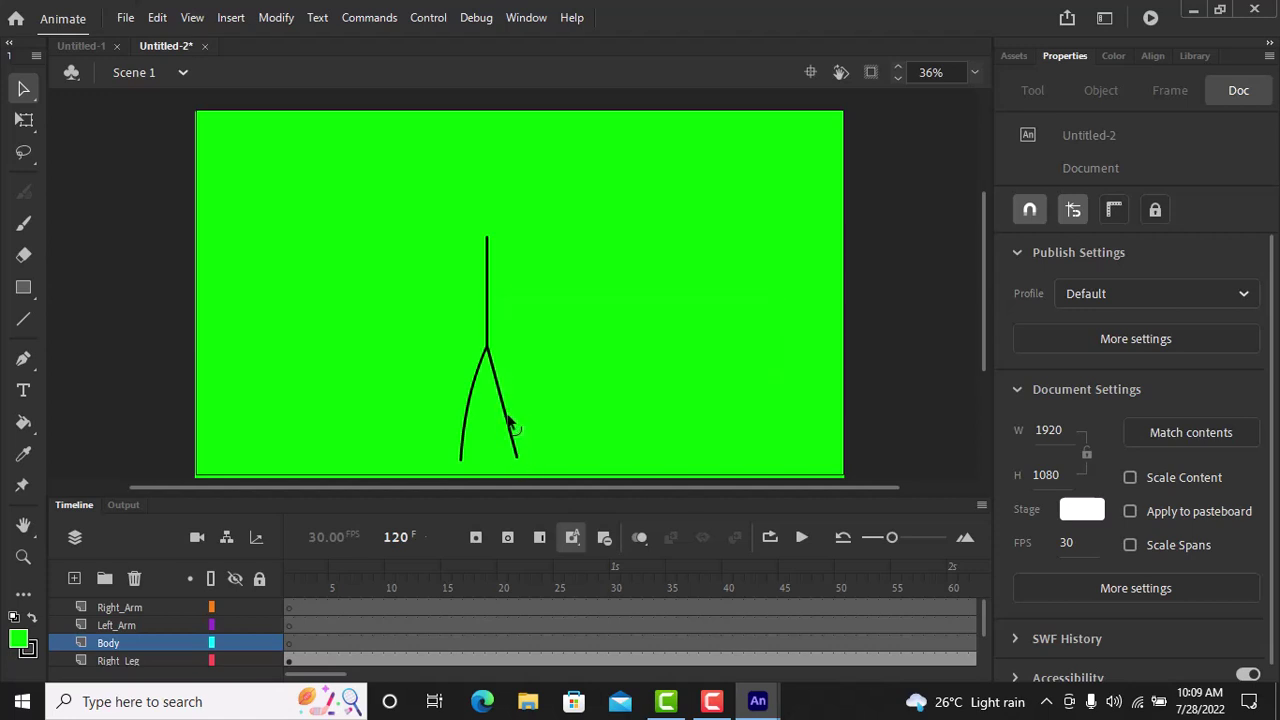
drag(507, 425, 508, 428)
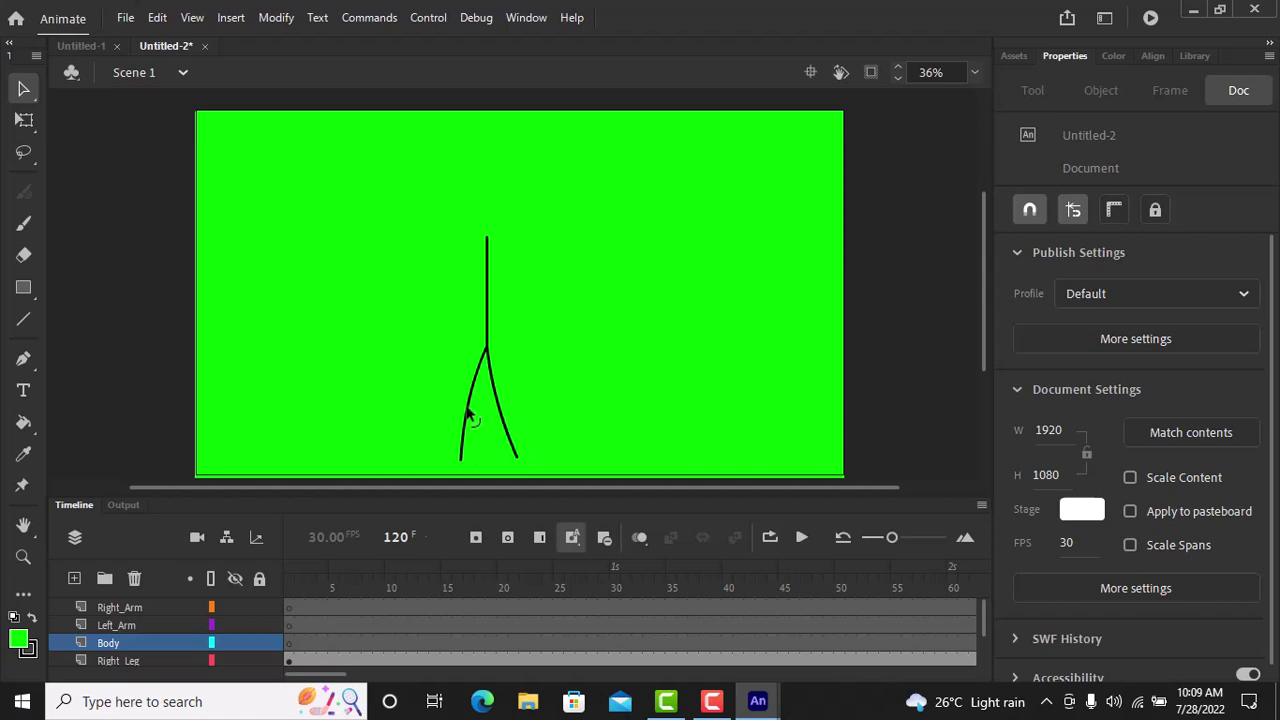
drag(467, 415, 465, 413)
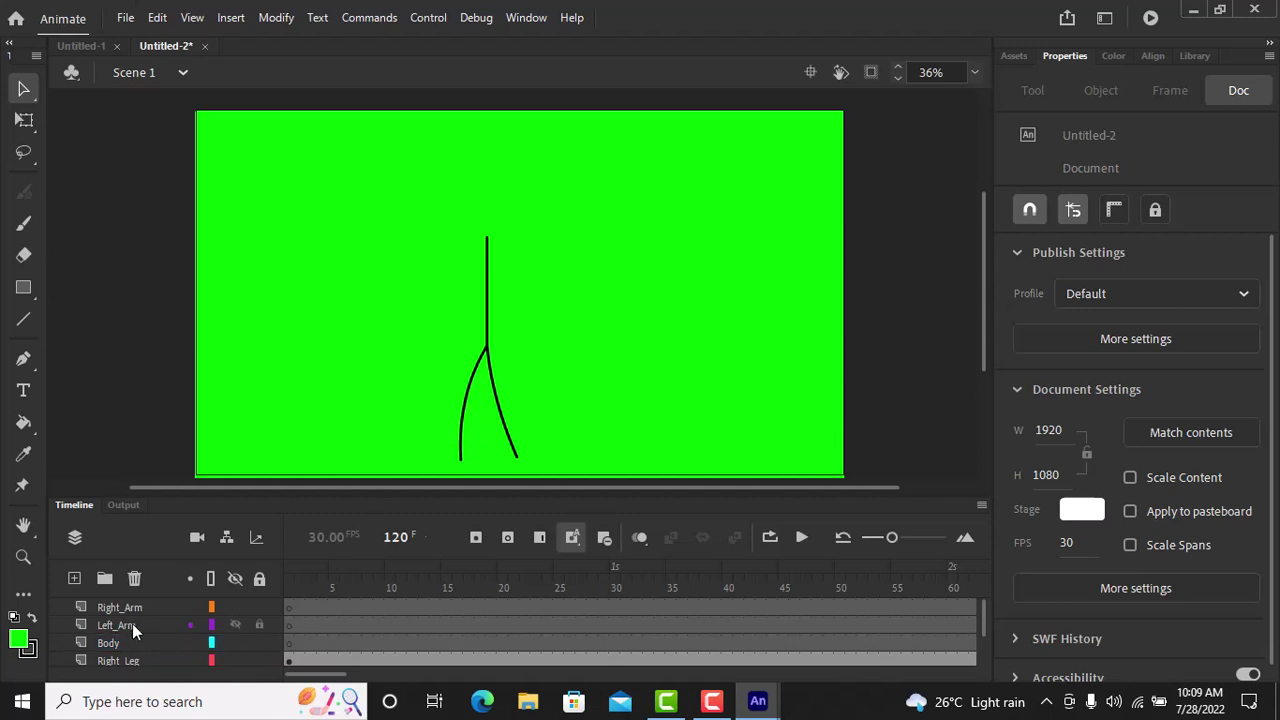
- Redraw the torso as a shorter vertical line on the Body layer above the original leg joint, and readjust the right leg's foot and curve
click(144, 643)
key(n)
click(24, 90)
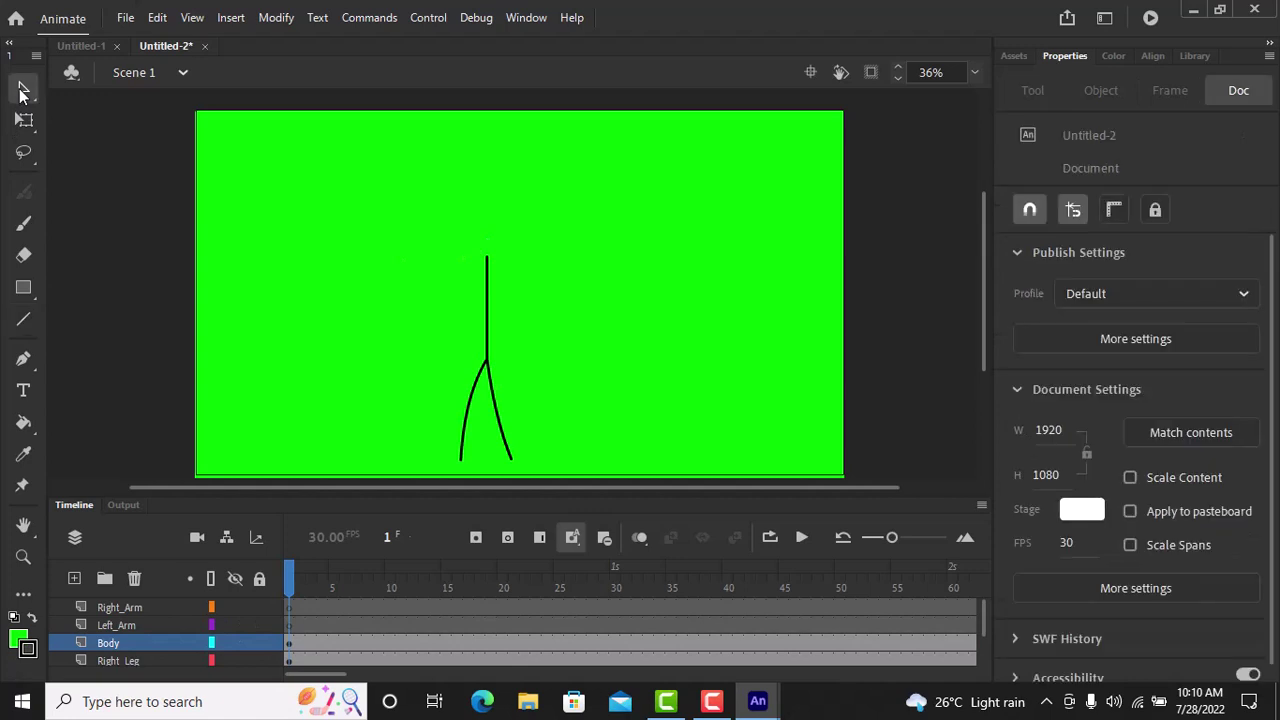
drag(513, 463, 503, 426)
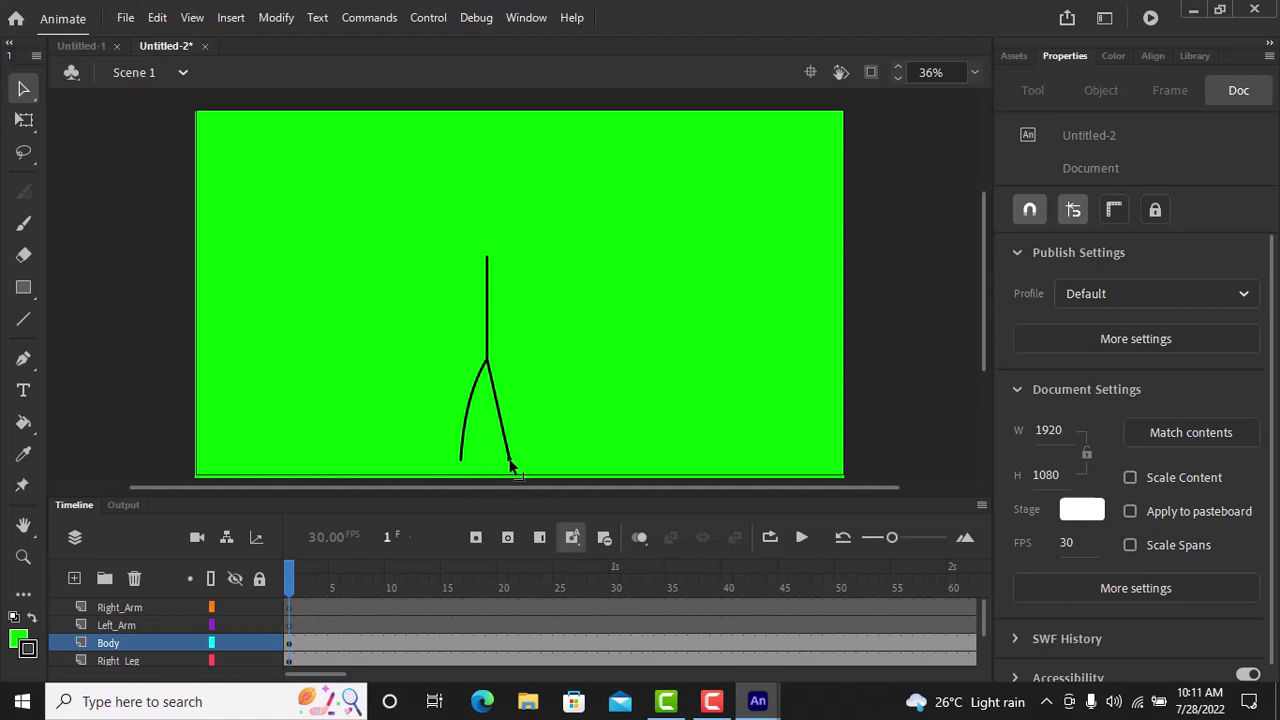
drag(502, 423, 500, 423)
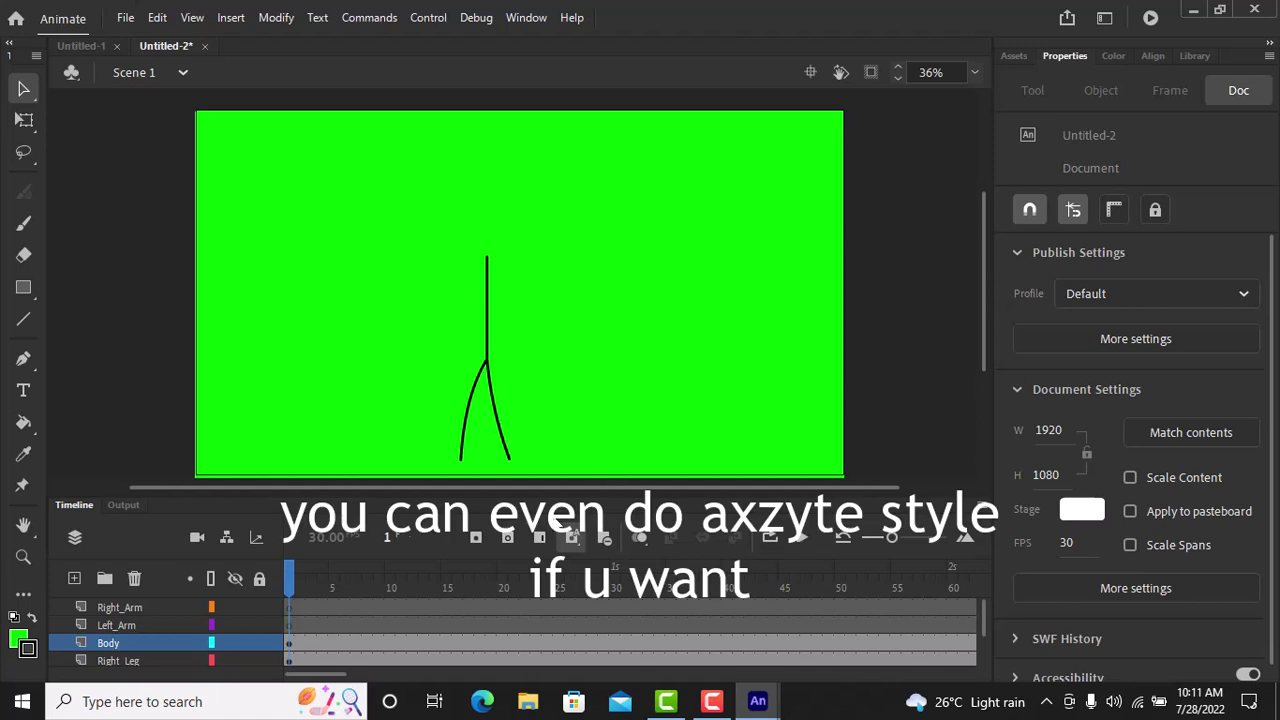
- On frame 1 of the Left_Arm layer, draw a line slanting down from the upper torso to the left and bend it slightly
click(150, 622)
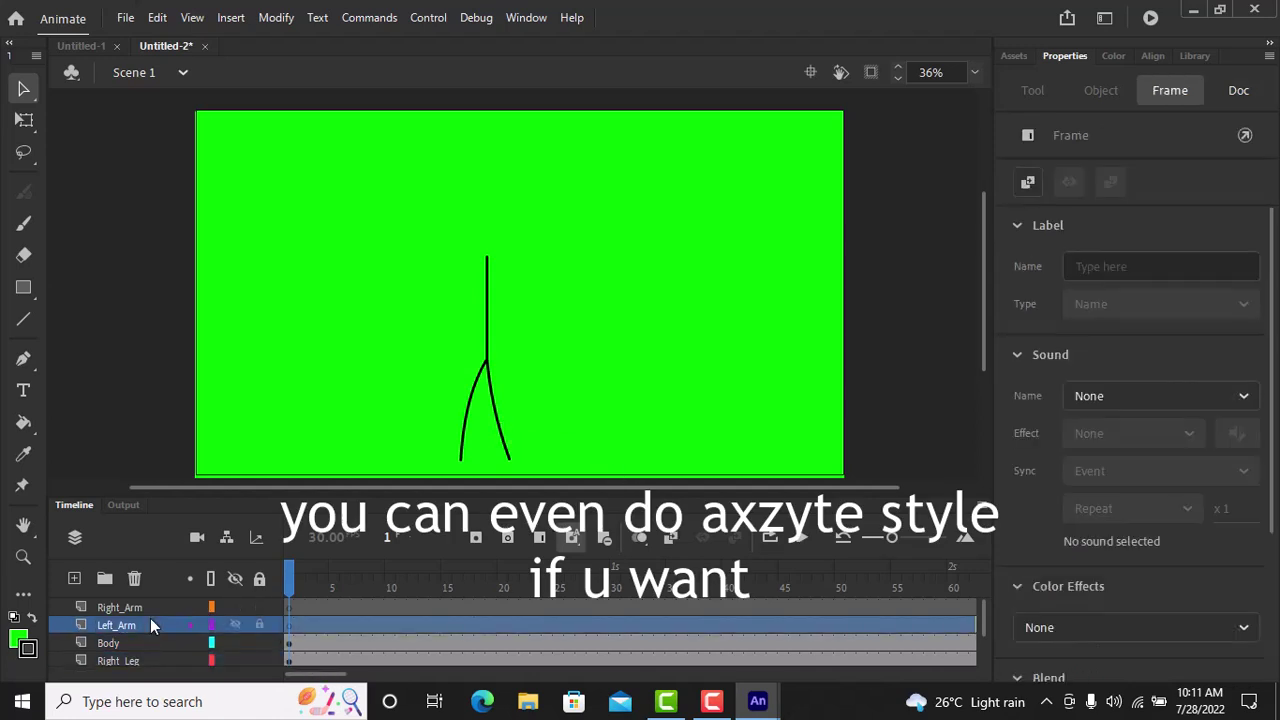
click(290, 627)
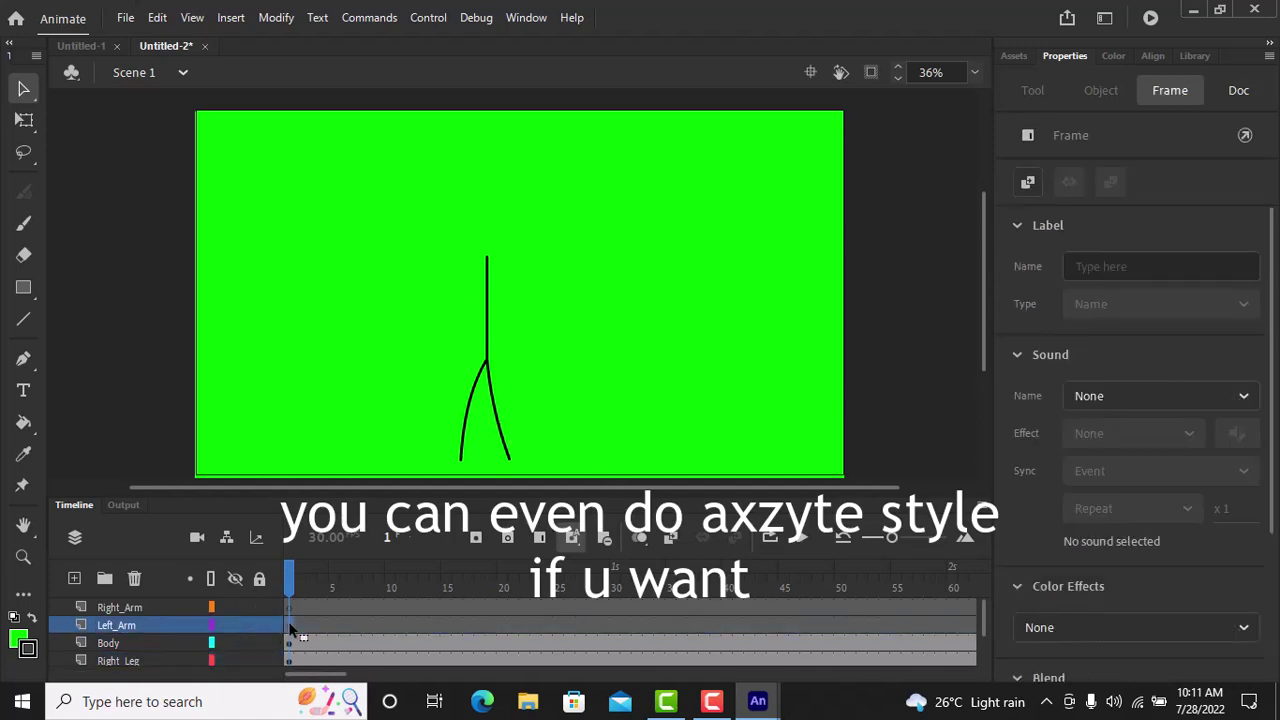
click(23, 319)
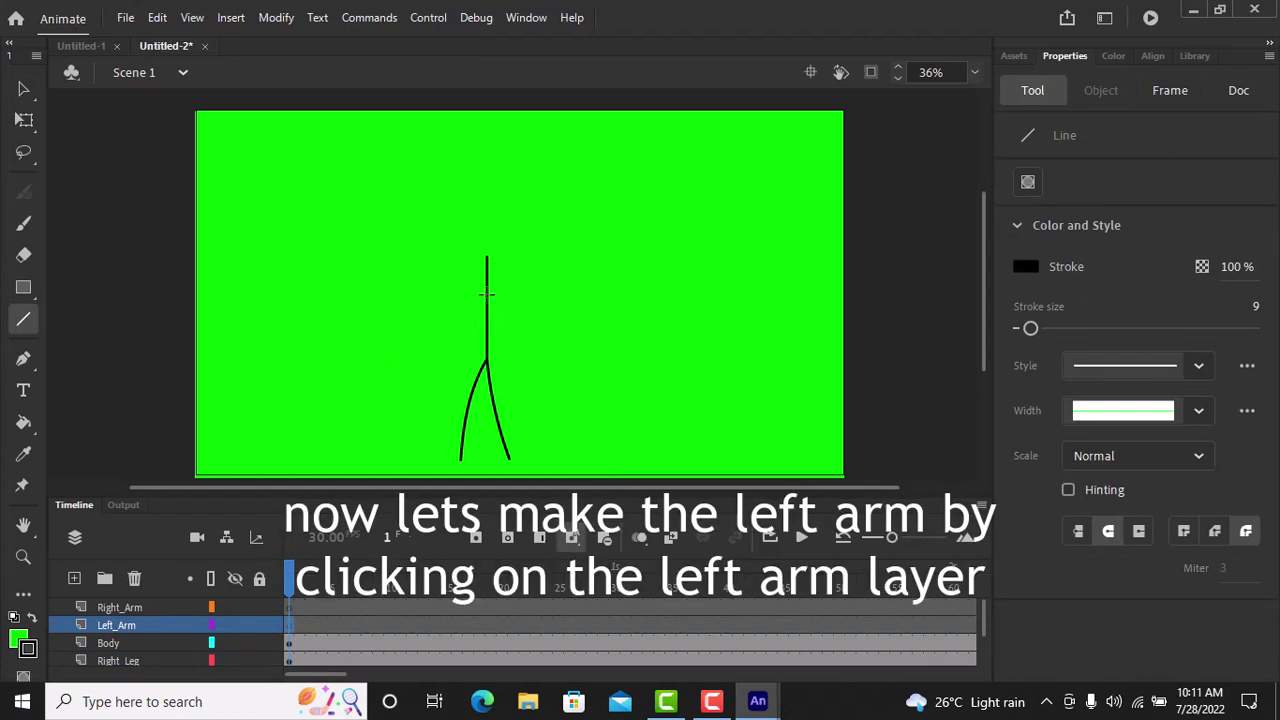
drag(486, 296, 461, 362)
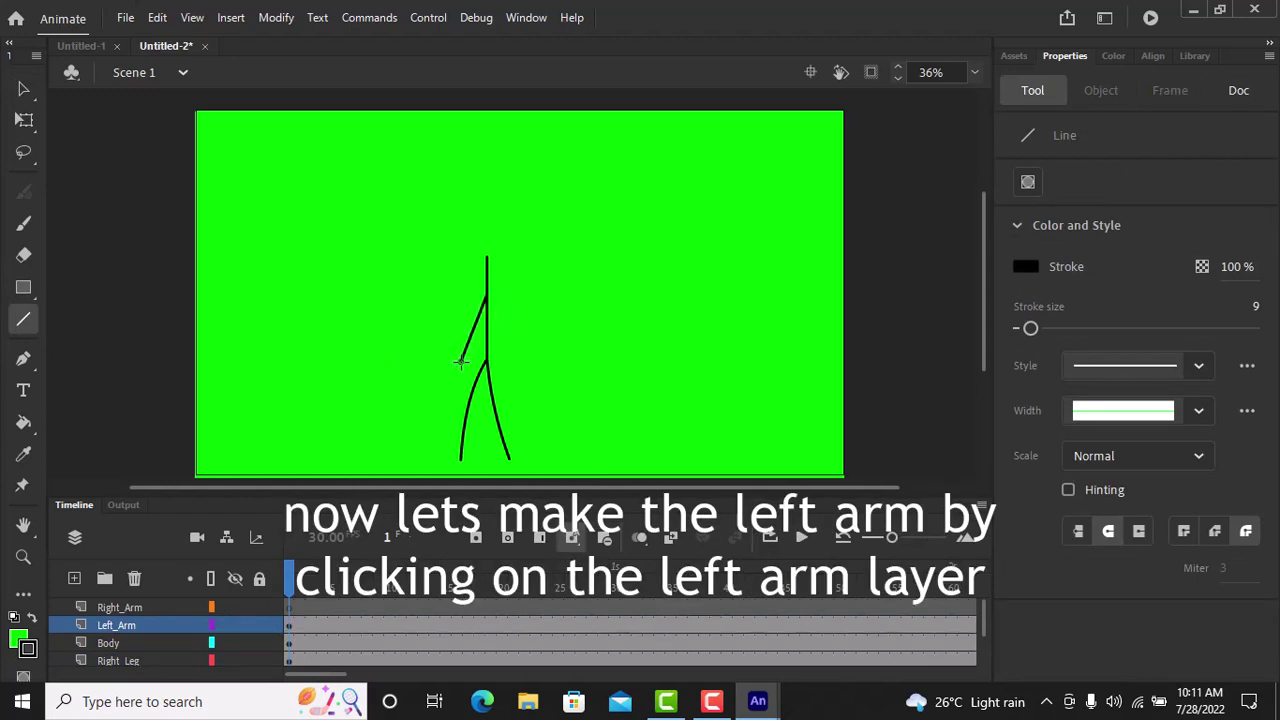
click(24, 90)
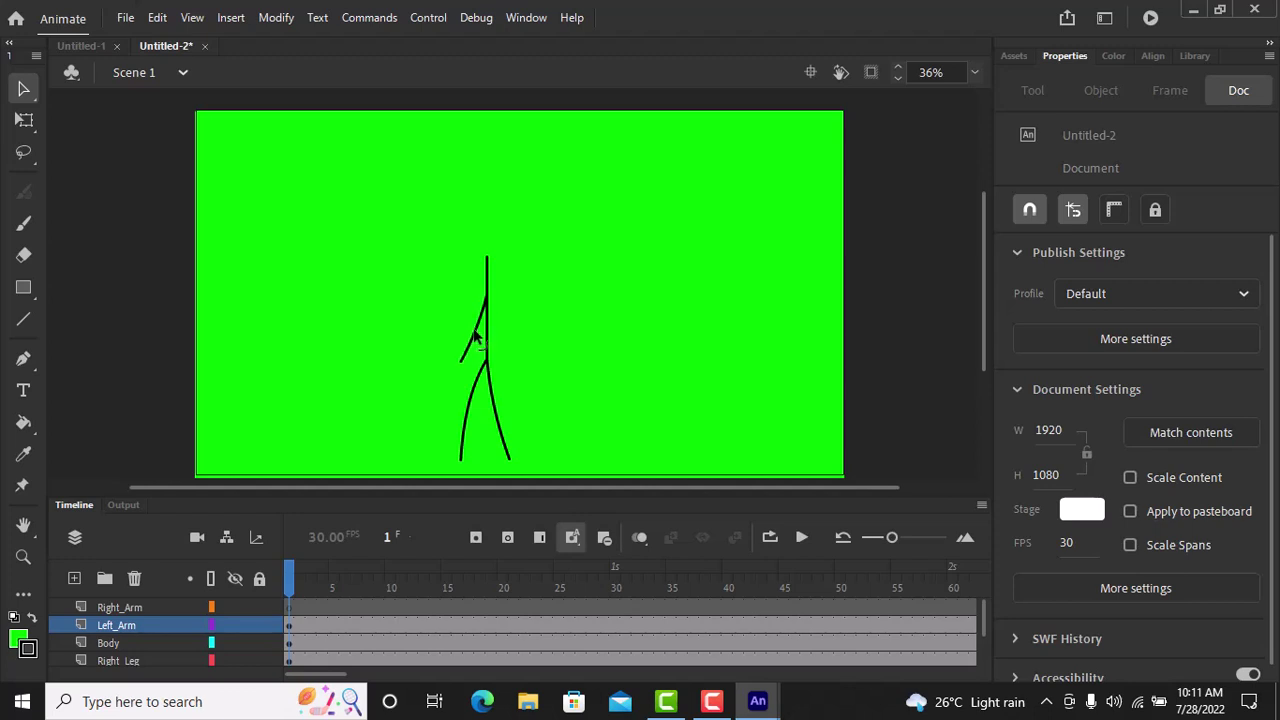
- On frame 1 of the Right_Arm layer, draw a line slanting down to the right from the same shoulder point and bend it outward
click(288, 607)
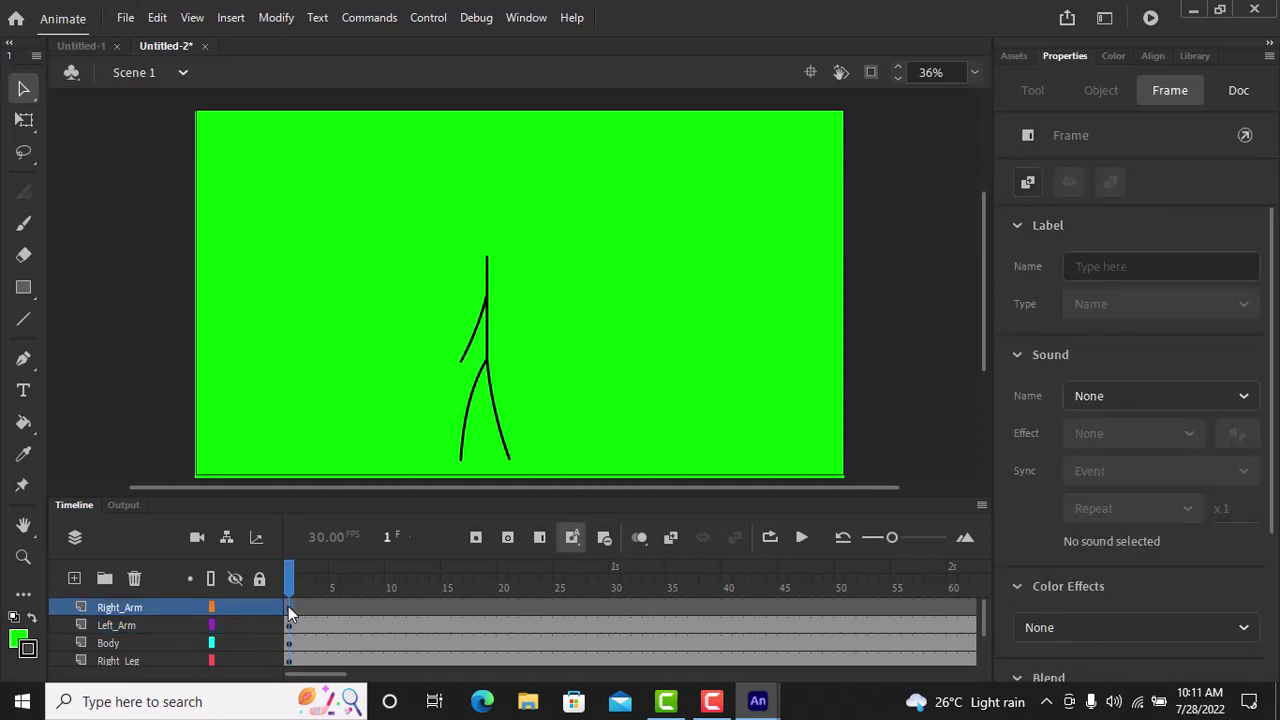
click(24, 322)
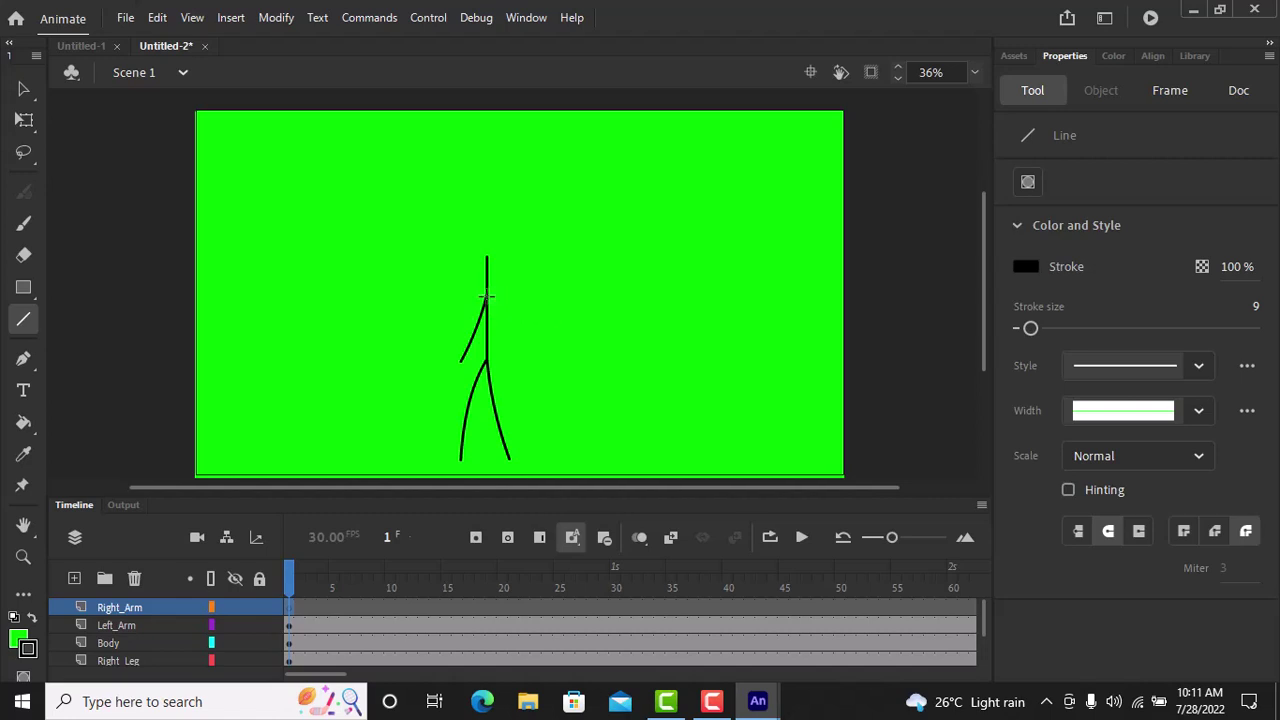
drag(487, 296, 511, 364)
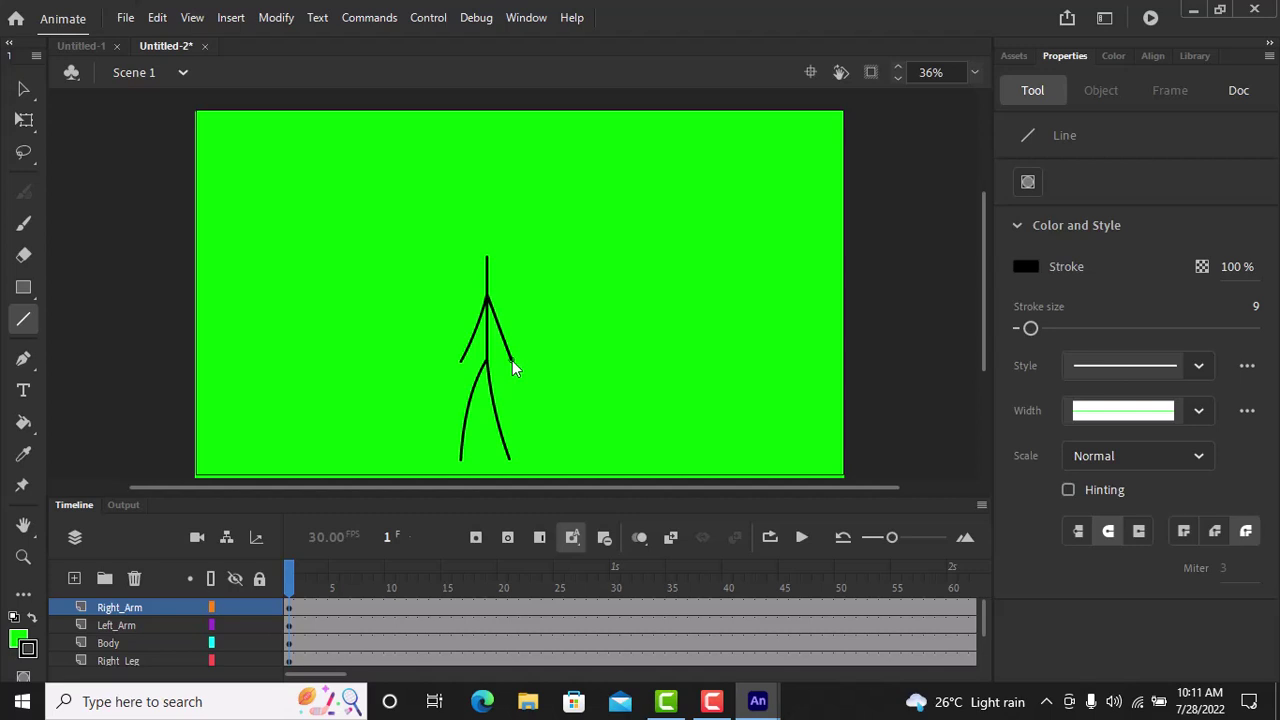
click(24, 89)
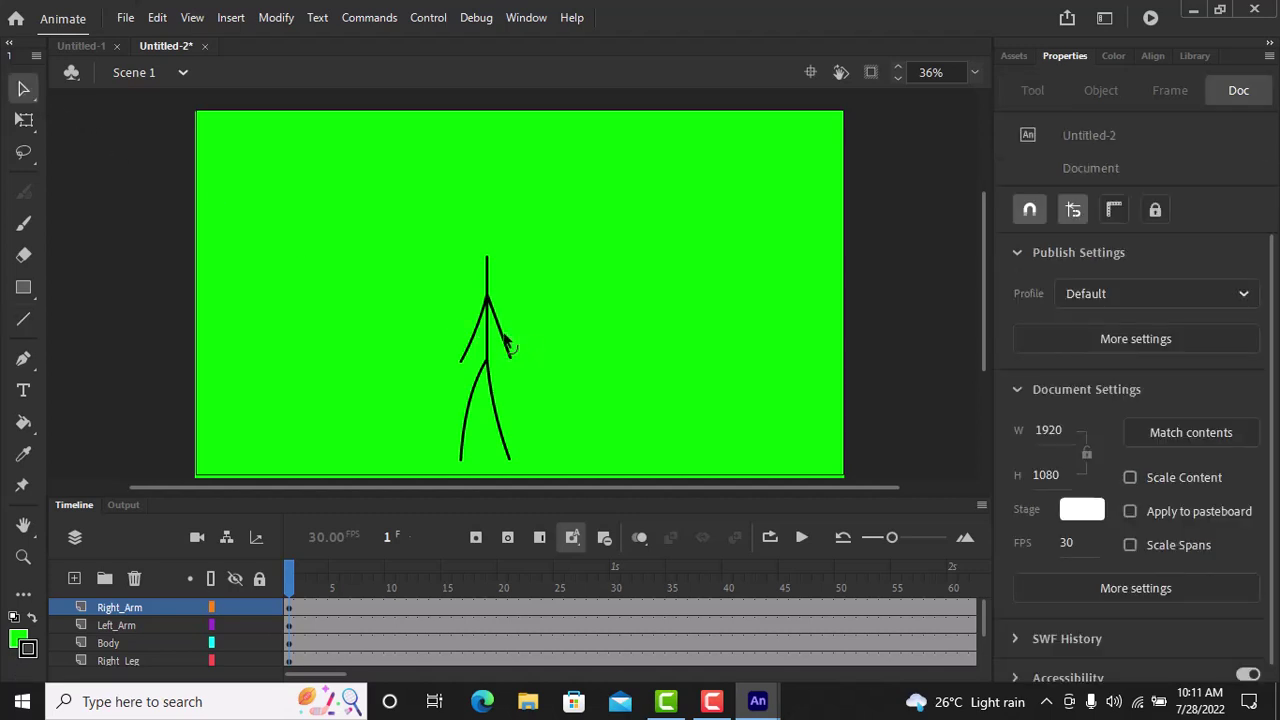
drag(502, 343, 513, 342)
- Shorten both legs by raising their lower ends to a similar height, and refine the right leg's curve
mouse_move(513, 460)
mouse_down()
mouse_move(507, 449)
mouse_move(461, 455)
mouse_up()
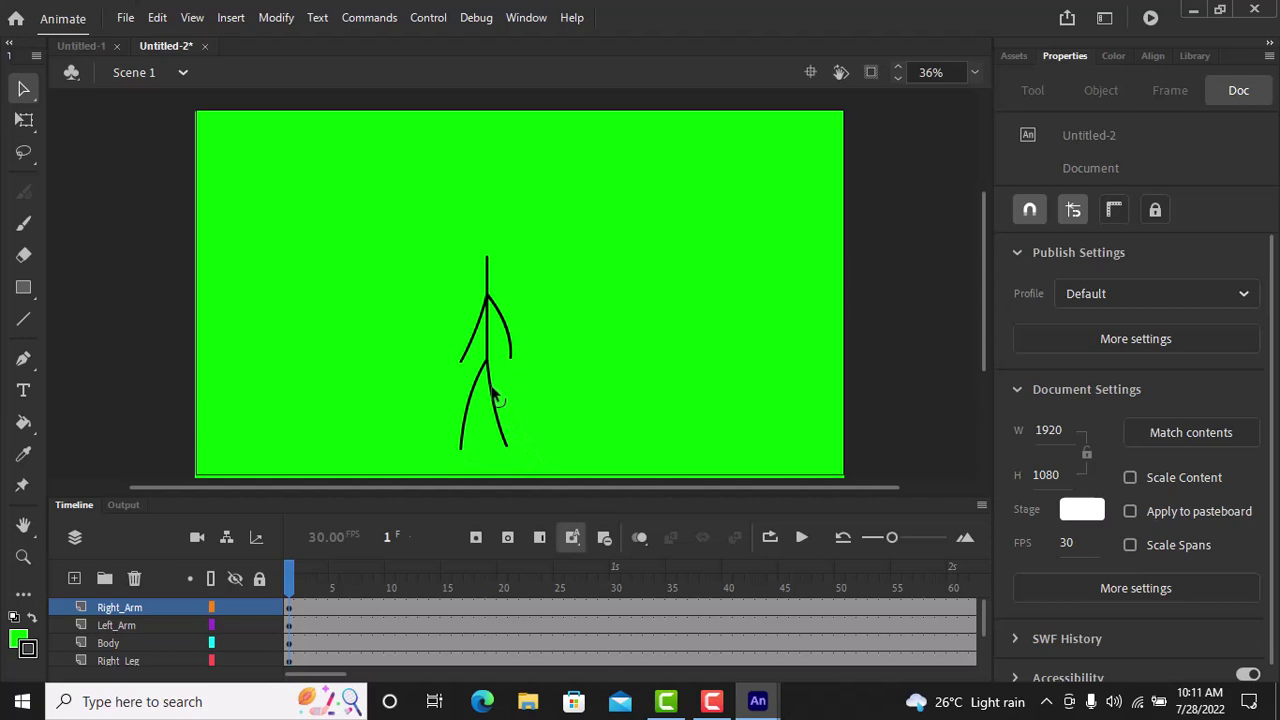
drag(496, 402, 495, 403)
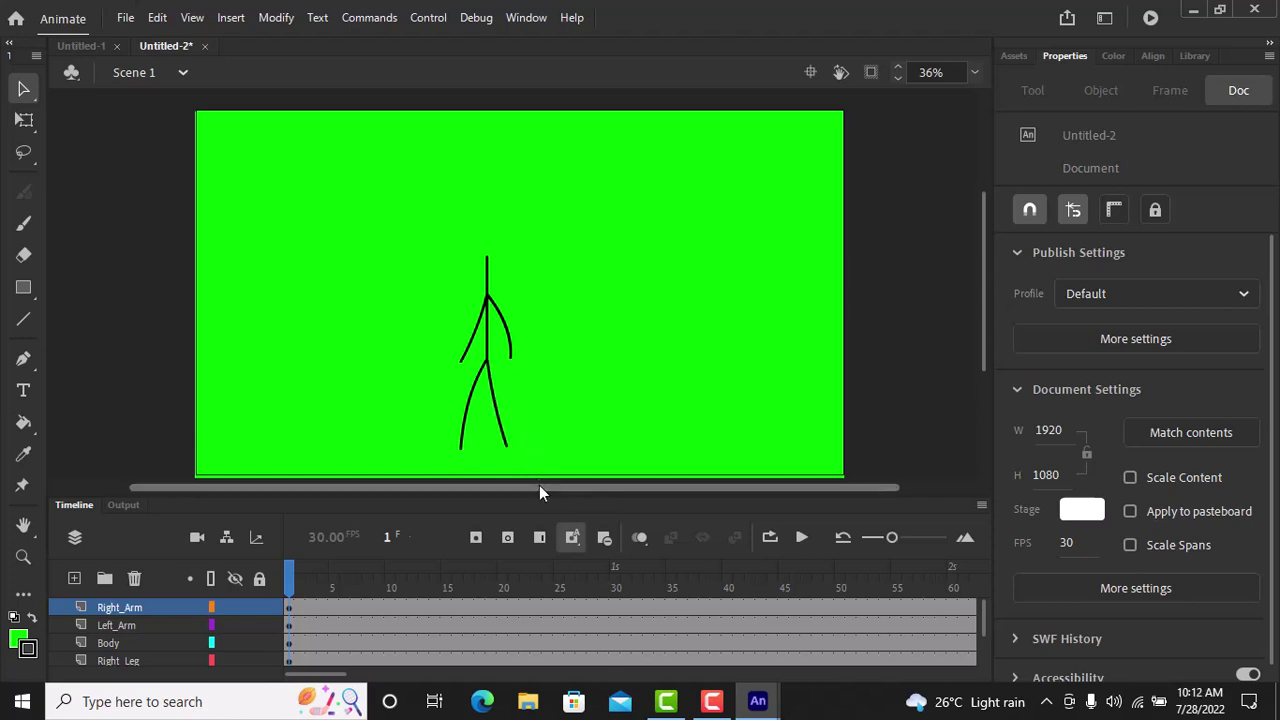
drag(507, 448, 507, 452)
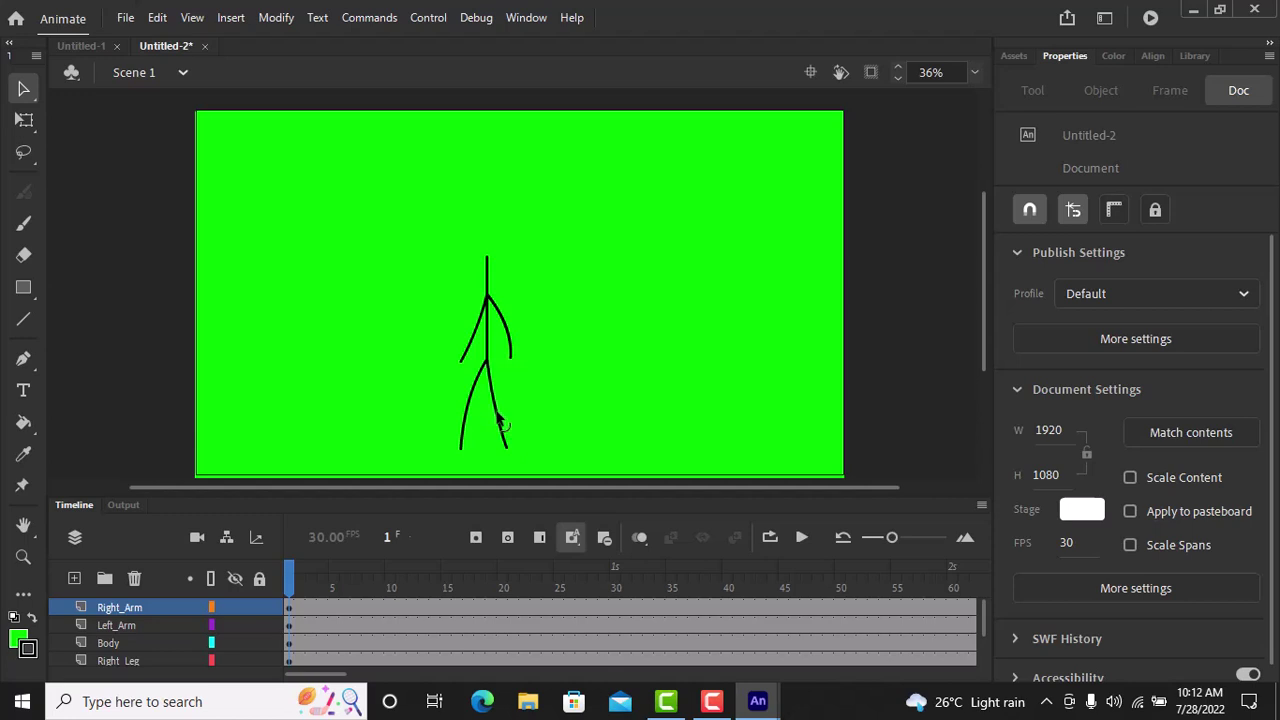
- Insert keyframes at frame 15 on the Left_Leg and Right_Leg layers
click(379, 657)
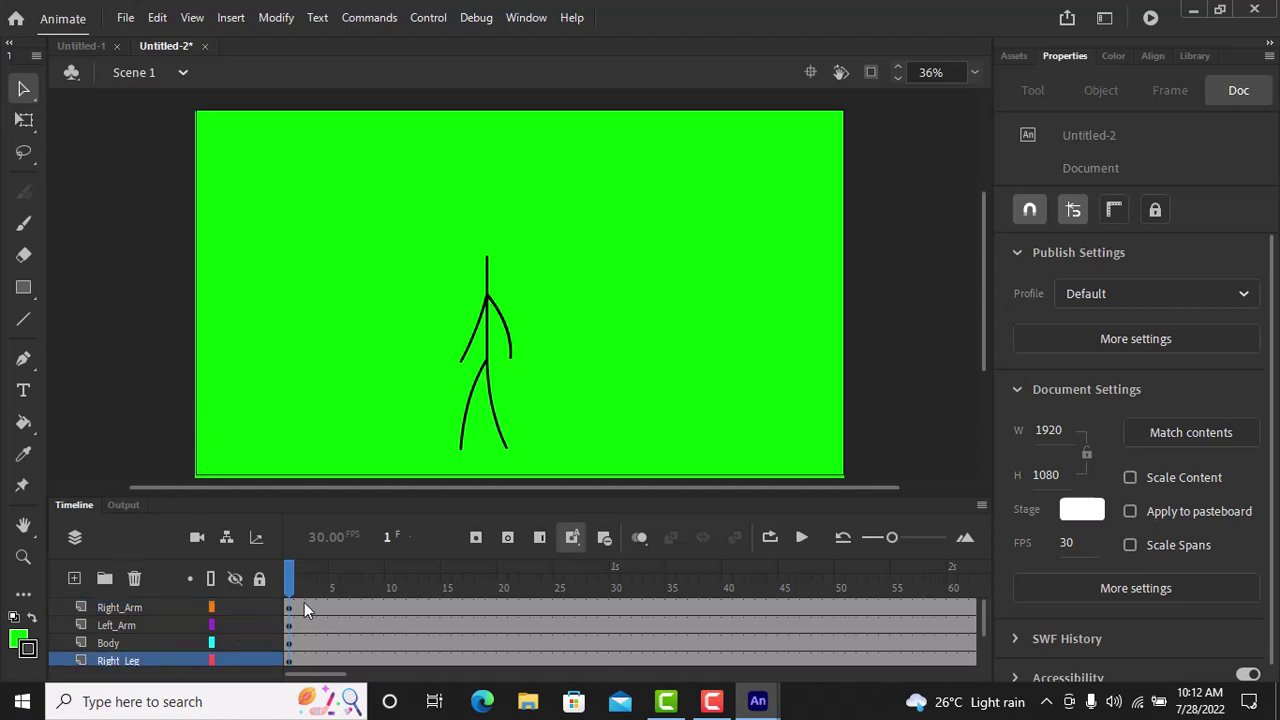
drag(286, 578, 445, 570)
drag(983, 619, 987, 640)
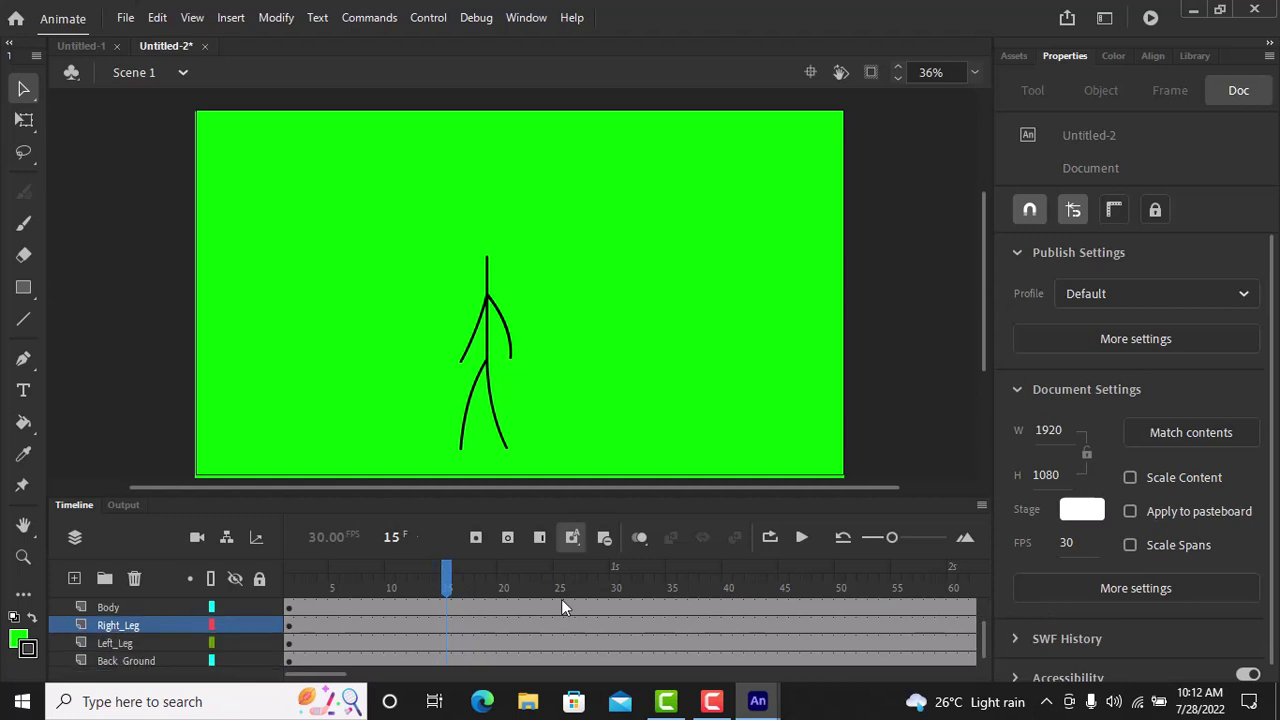
click(447, 642)
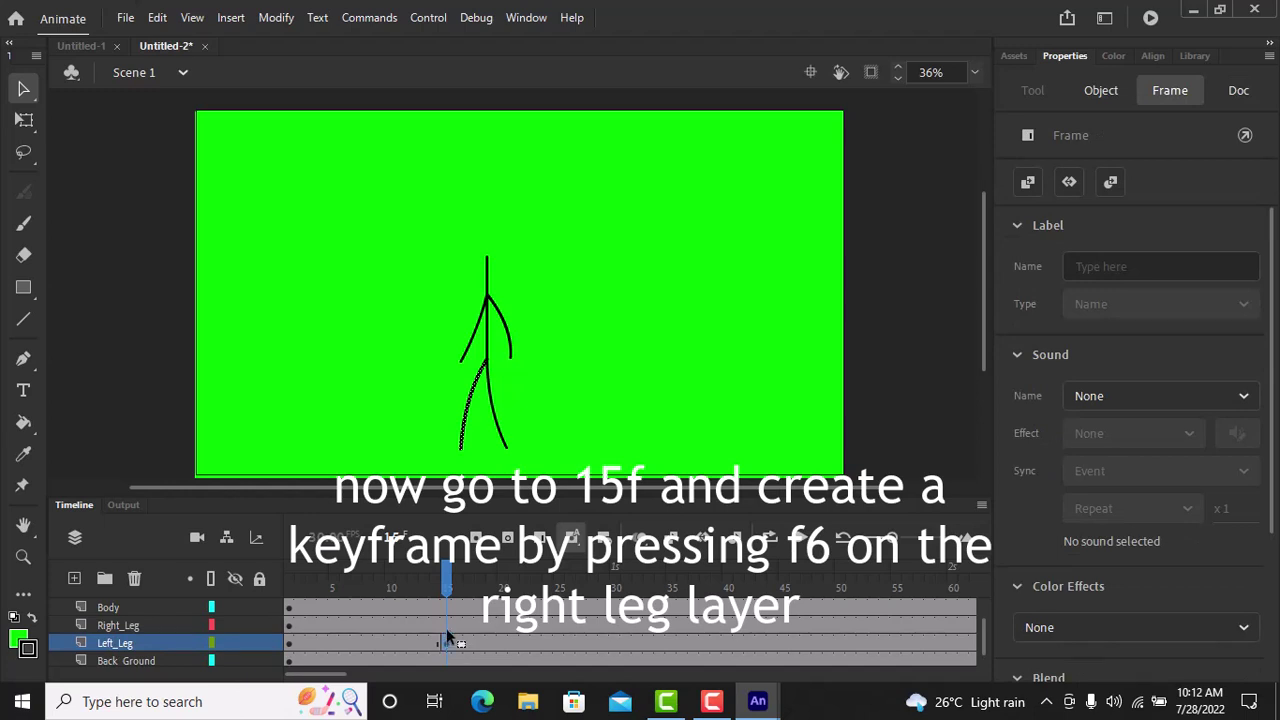
click(446, 626)
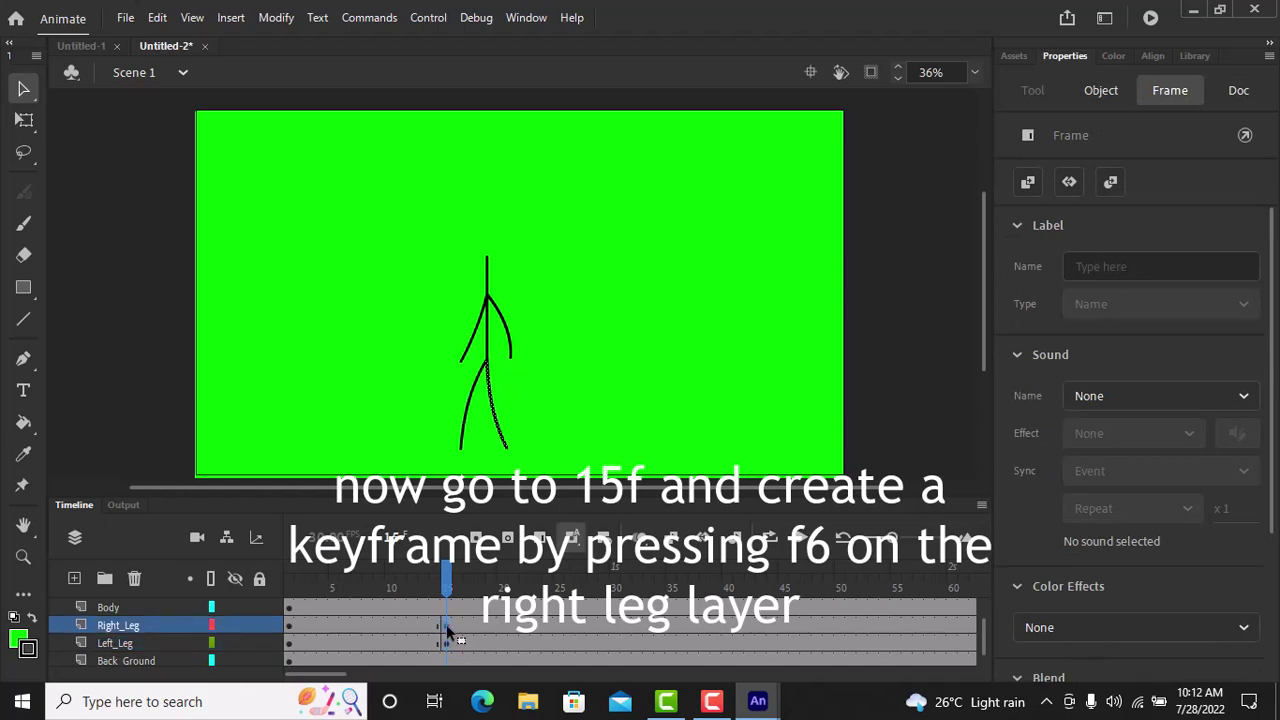
key(F6)
- At frame 15, raise the right leg's lower end and bend the leg into a deep curve with the foot pointing right
click(470, 408)
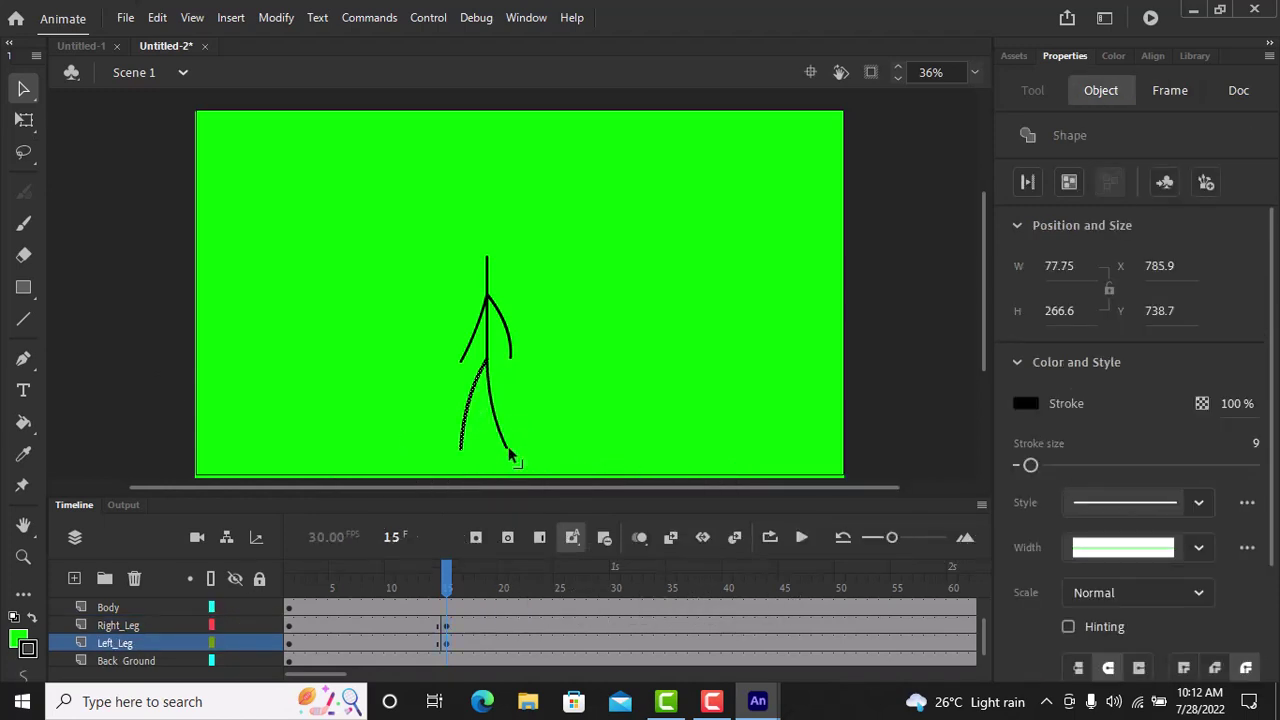
mouse_move(507, 448)
mouse_down()
mouse_move(513, 428)
mouse_move(486, 418)
mouse_up()
click(440, 625)
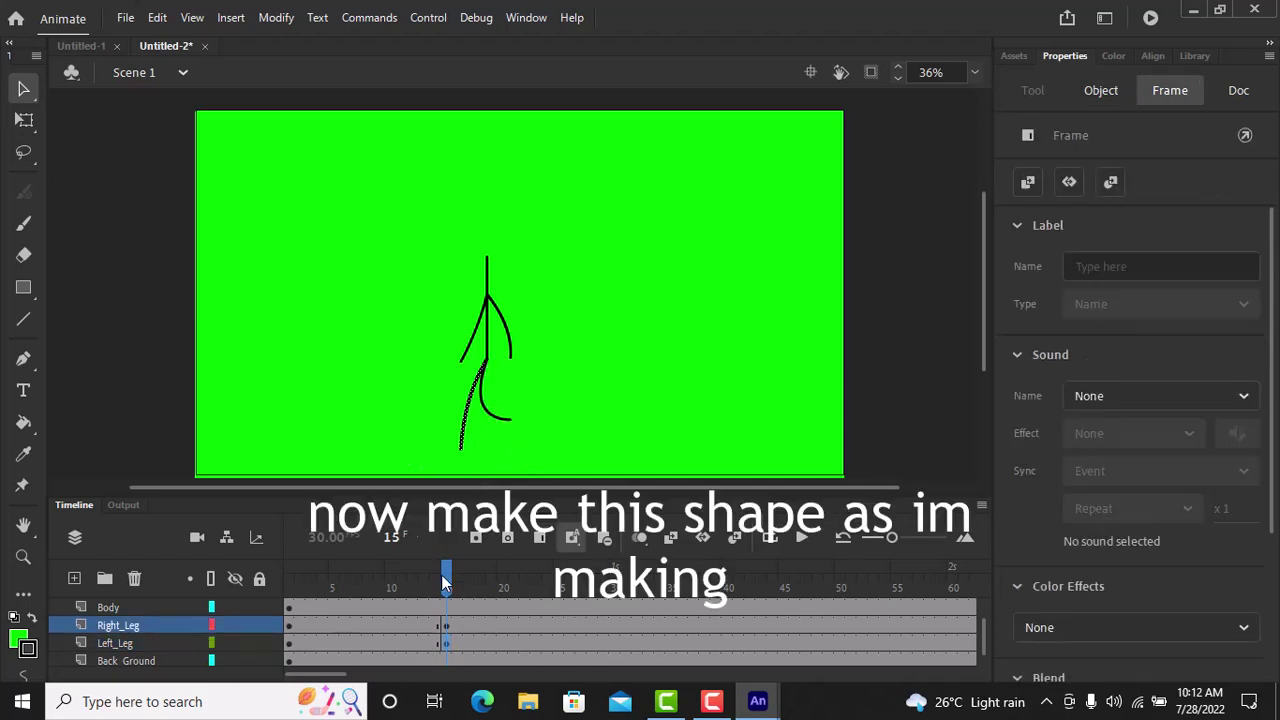
- Create a shape tween on the Right_Leg layer between the keyframes at frames 1 and 15
drag(441, 574, 410, 594)
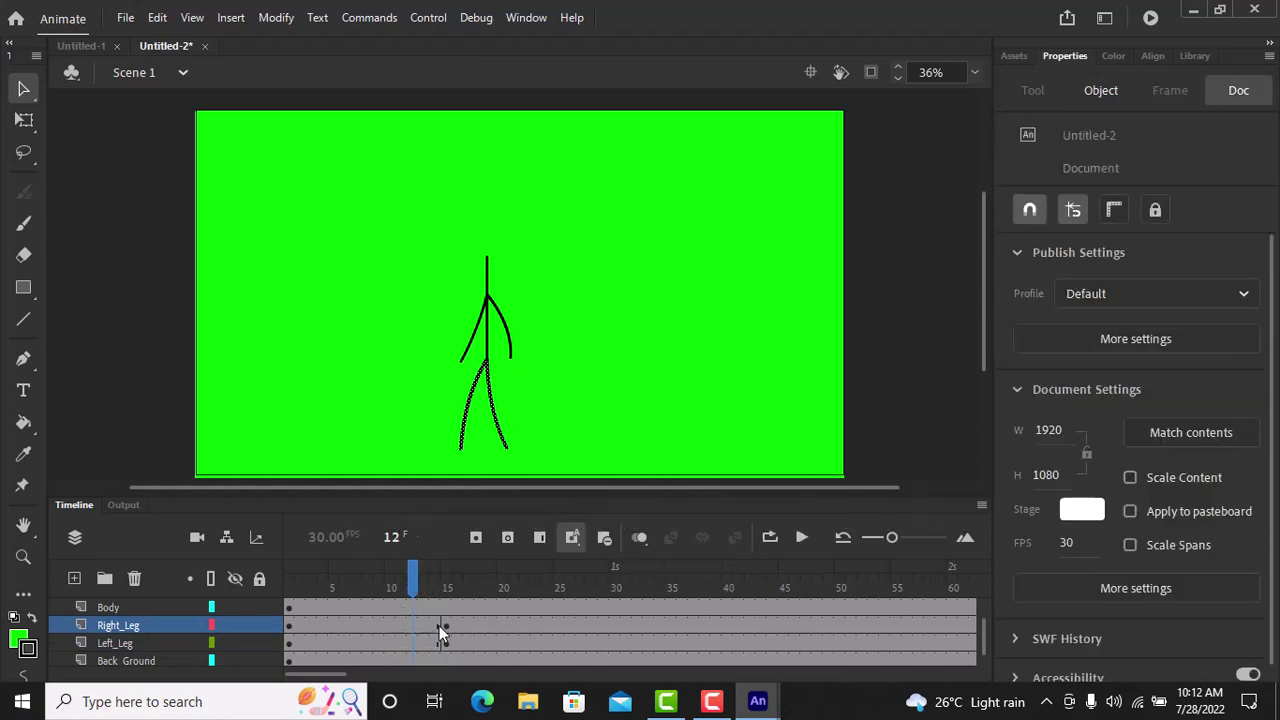
right_click(354, 622)
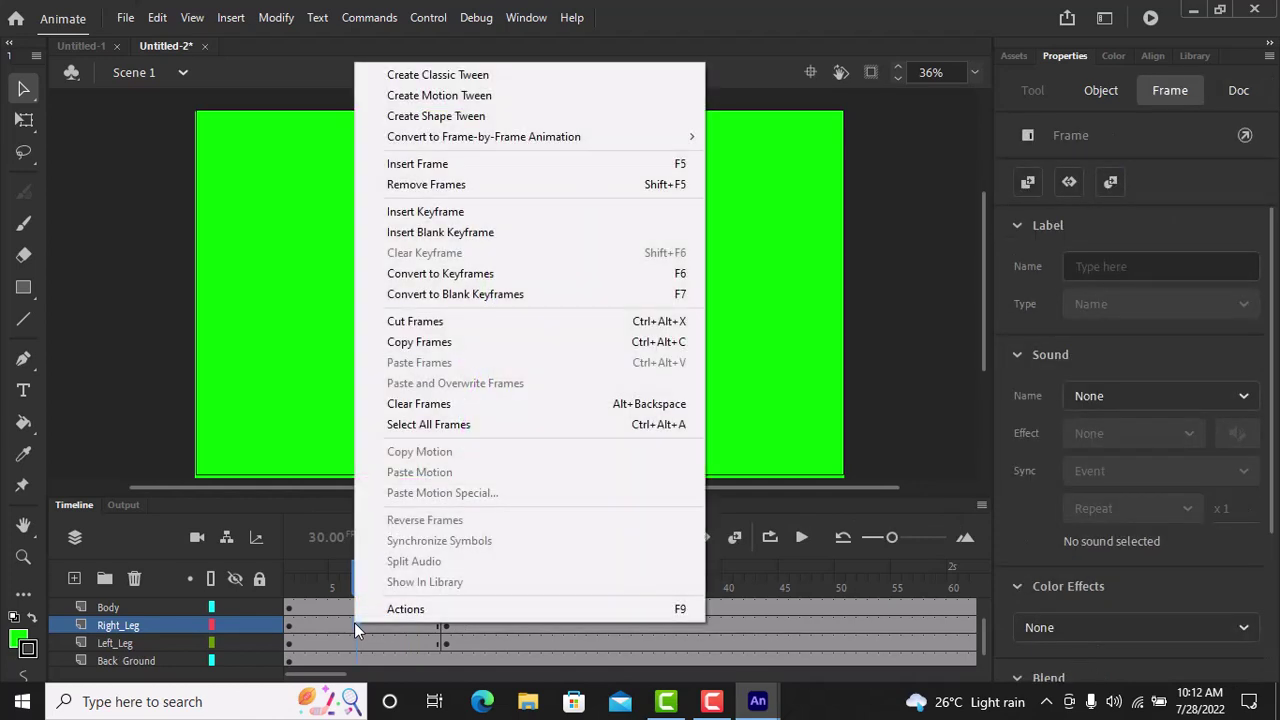
click(420, 118)
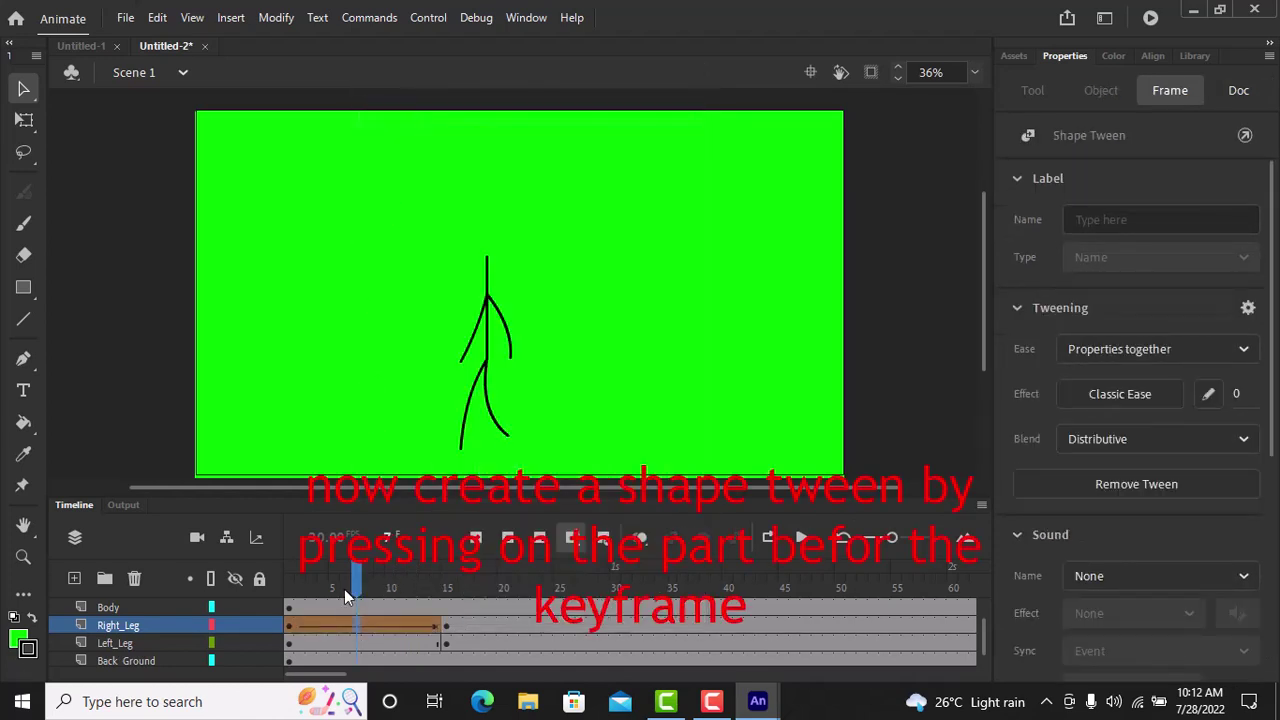
- Copy the Left_Leg keyframe from frame 15 and paste it into a keyframe at frame 30 on the Right_Leg layer
drag(344, 589, 622, 602)
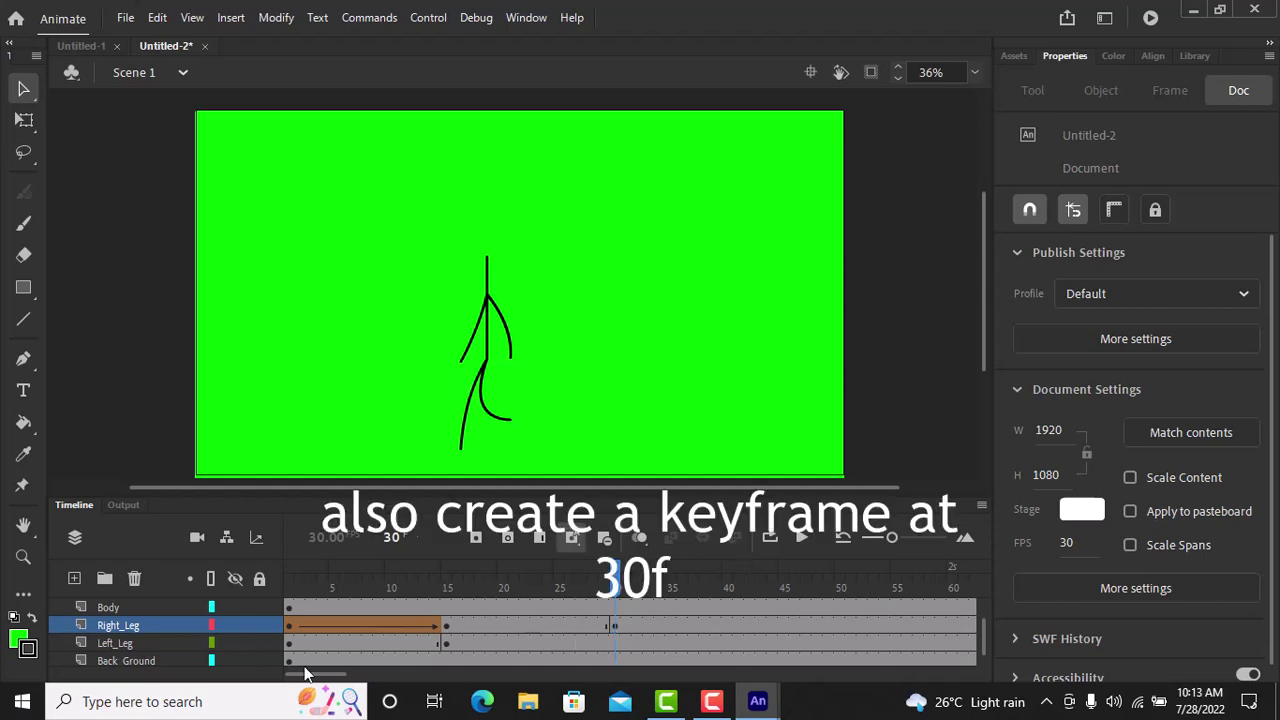
right_click(447, 642)
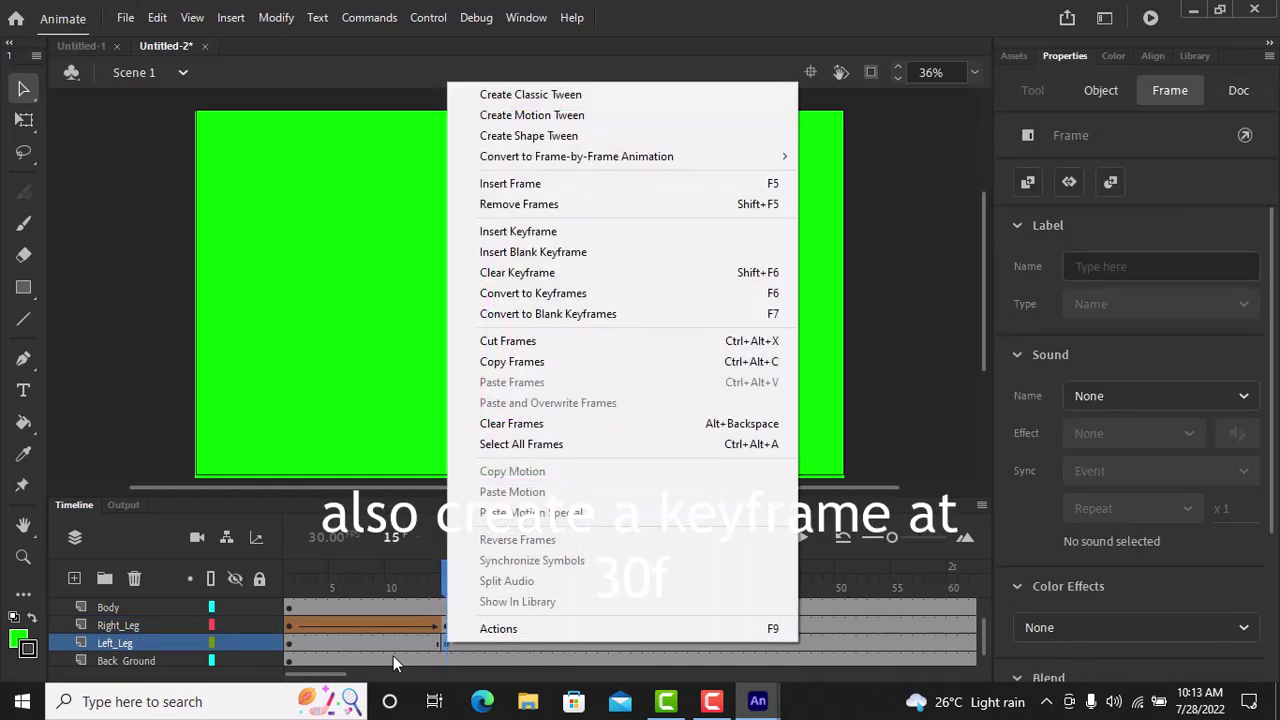
click(492, 364)
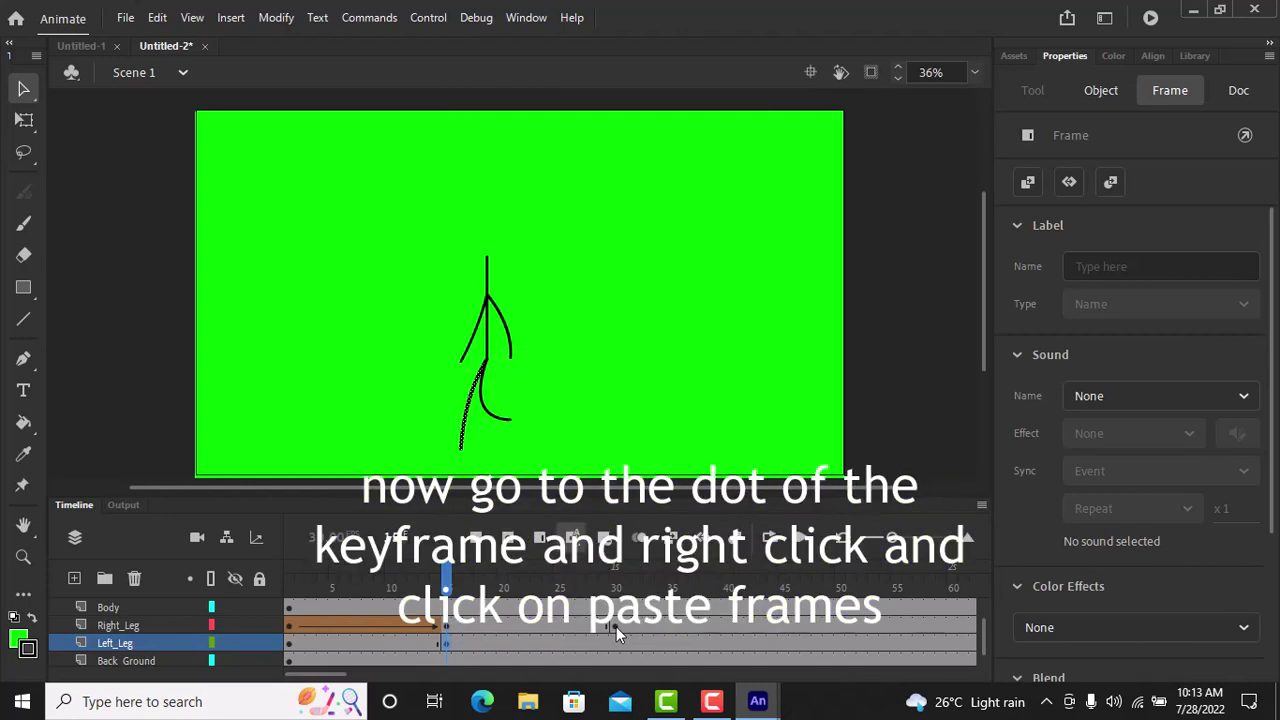
right_click(616, 627)
click(653, 366)
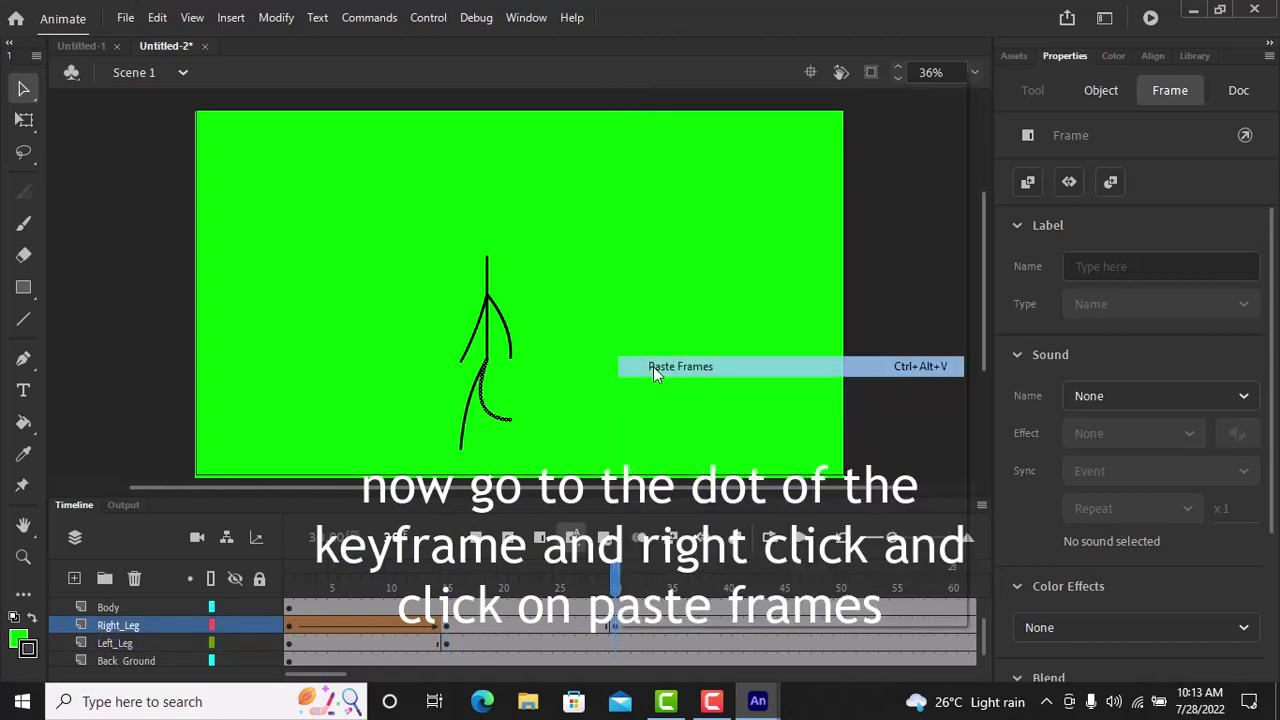
- Create a shape tween on the Right_Leg layer between the keyframes at frames 15 and 30
right_click(539, 625)
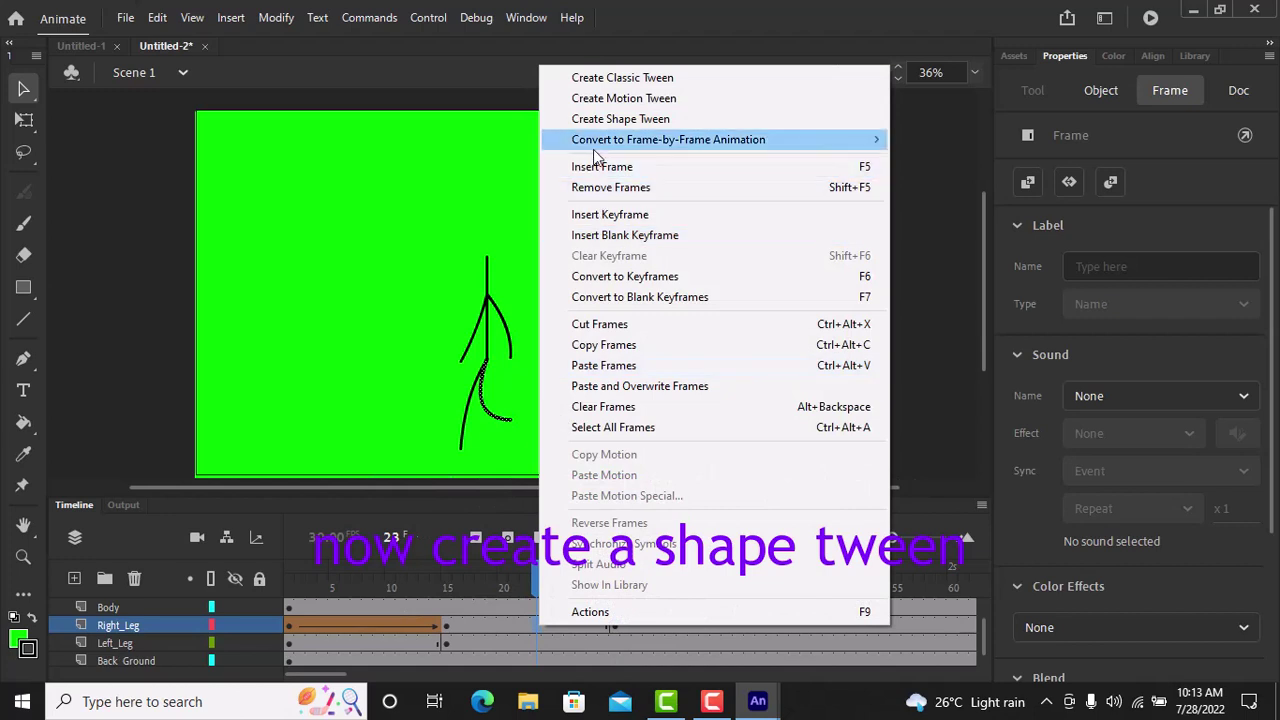
click(603, 120)
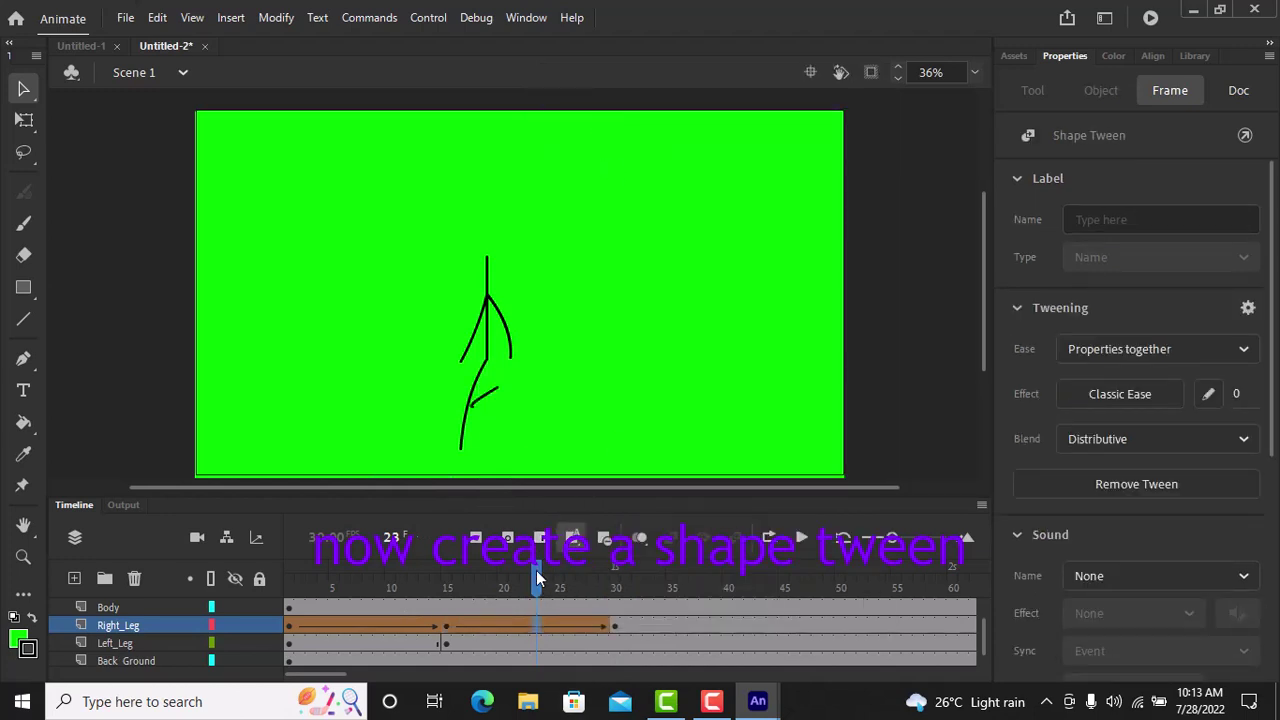
drag(540, 577, 451, 603)
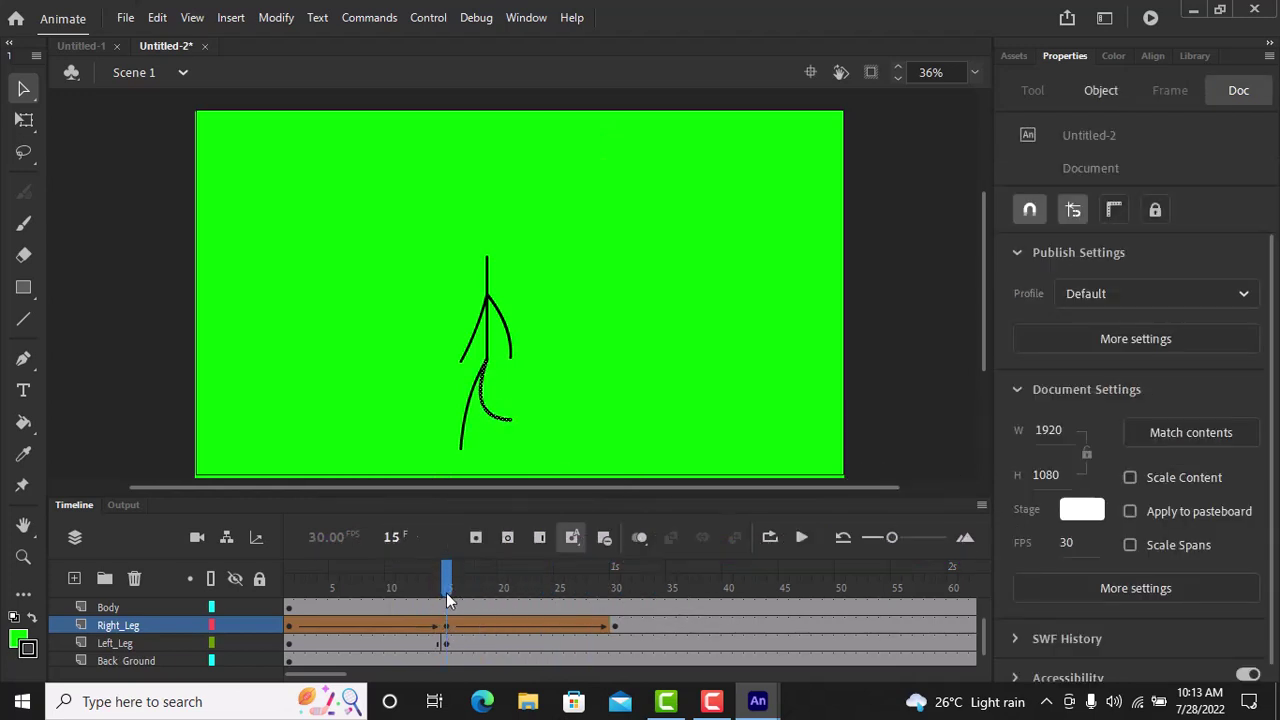
- At frame 15, add a shape hint to the right leg and place it where the body and both legs meet
mouse_move(446, 592)
mouse_down()
mouse_move(506, 591)
mouse_move(445, 591)
mouse_up()
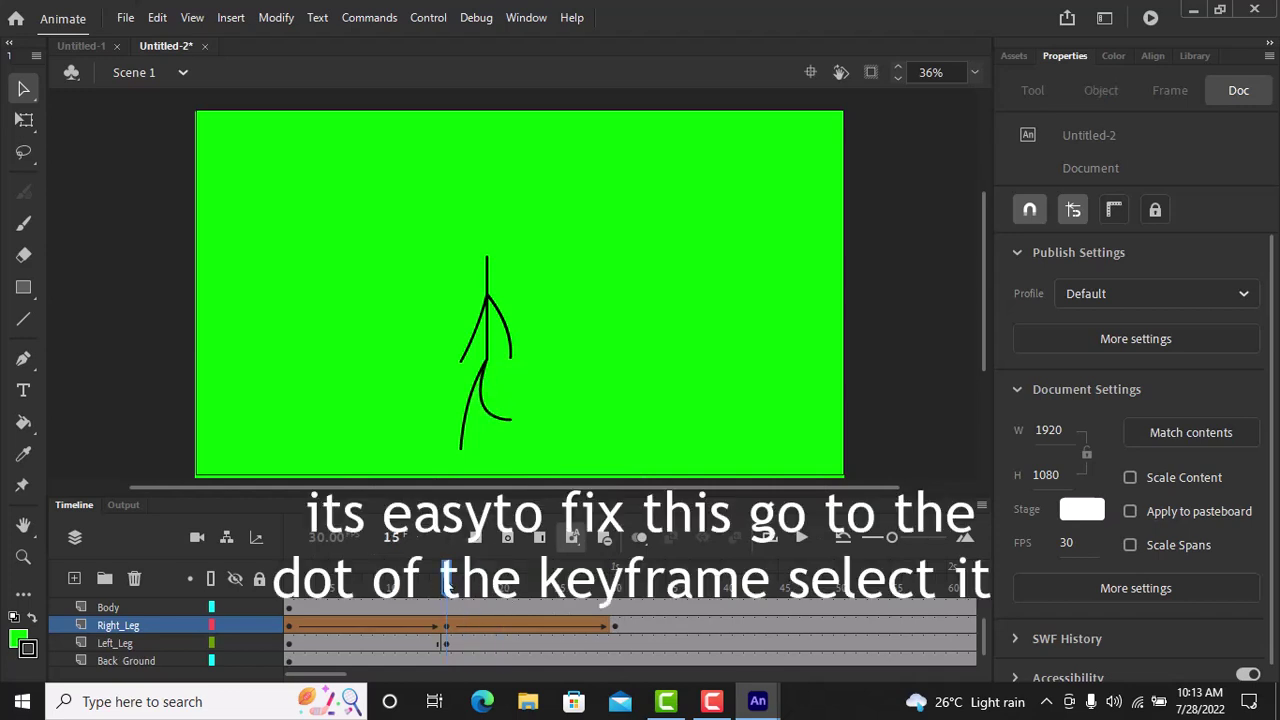
key(comma)
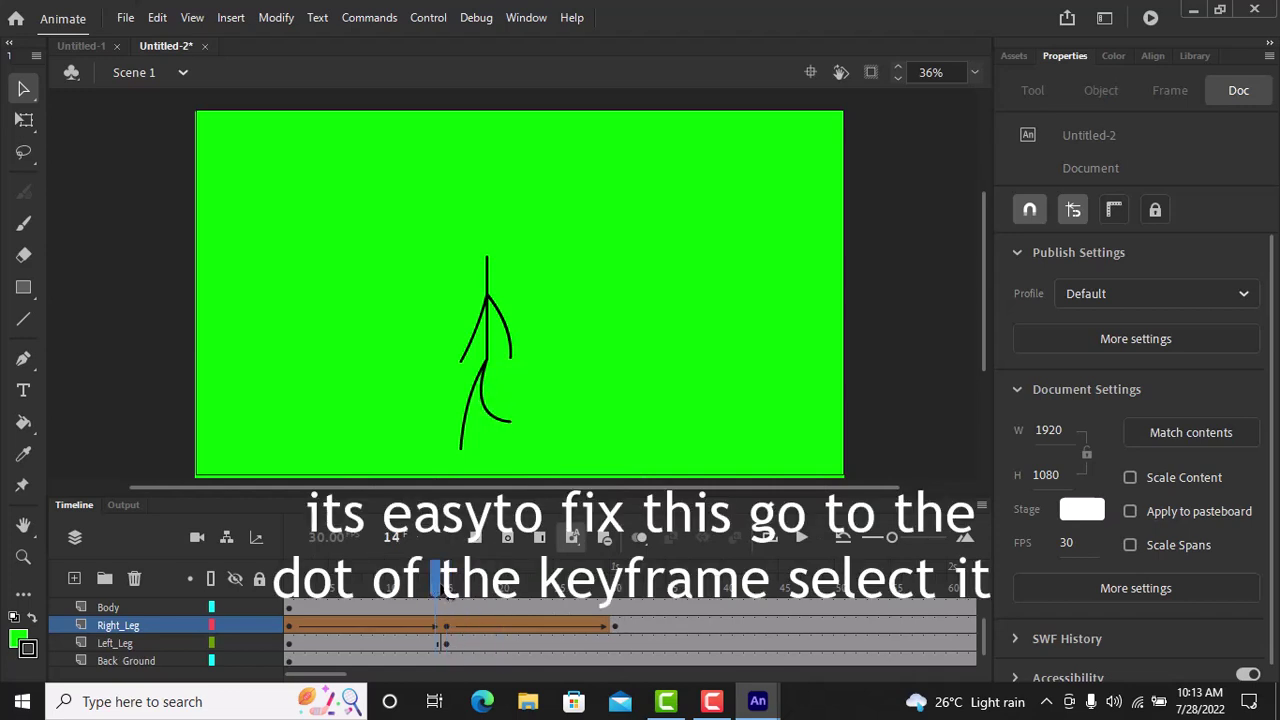
key(period)
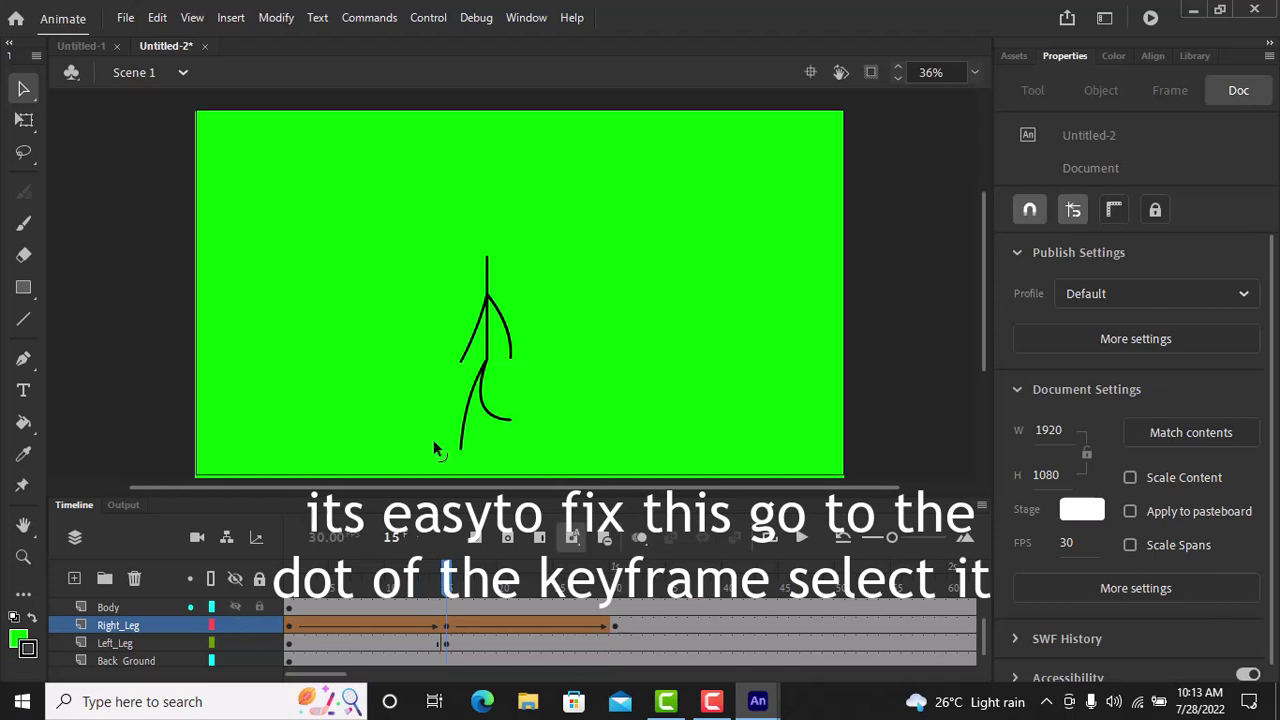
click(484, 400)
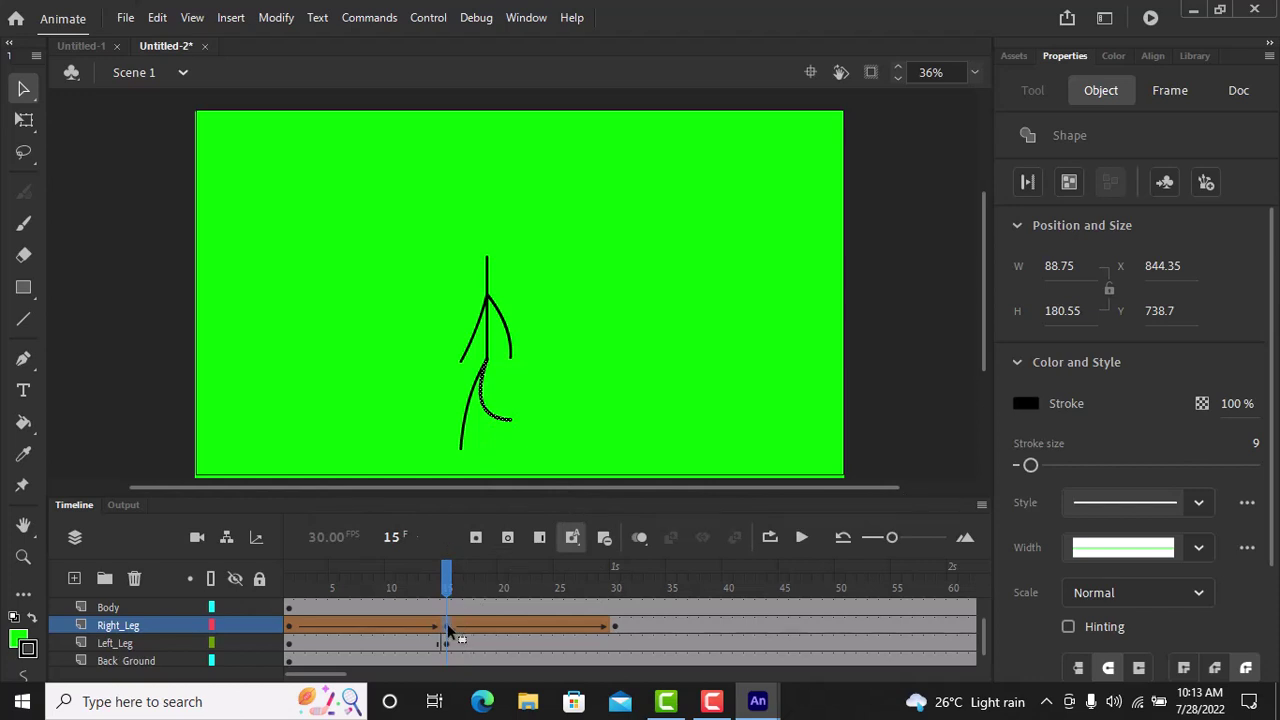
click(277, 18)
mouse_move(302, 198)
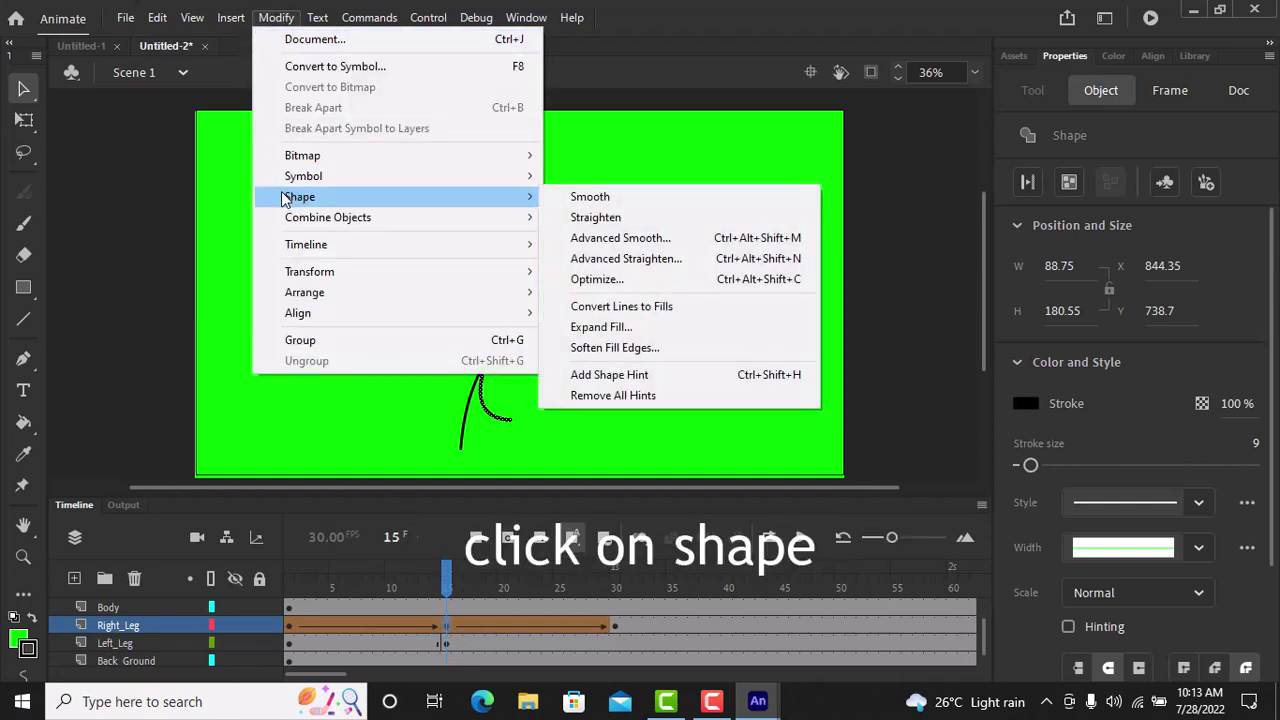
click(600, 374)
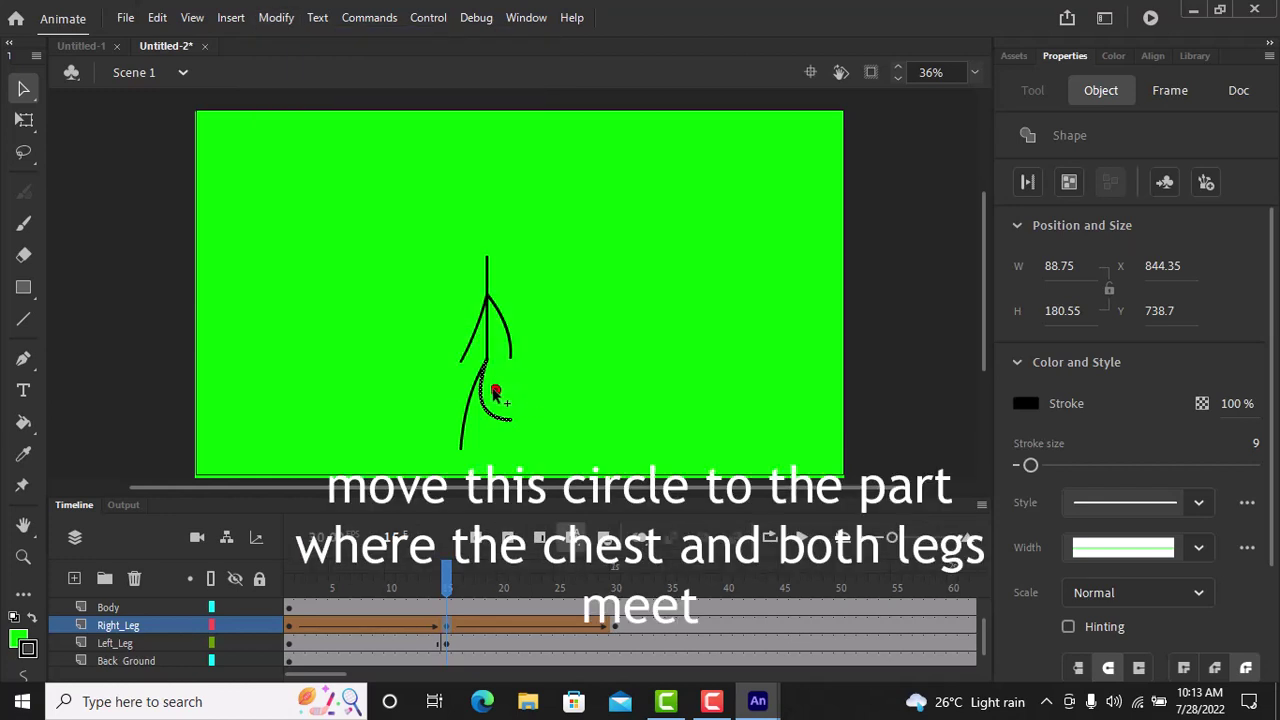
drag(495, 393, 487, 360)
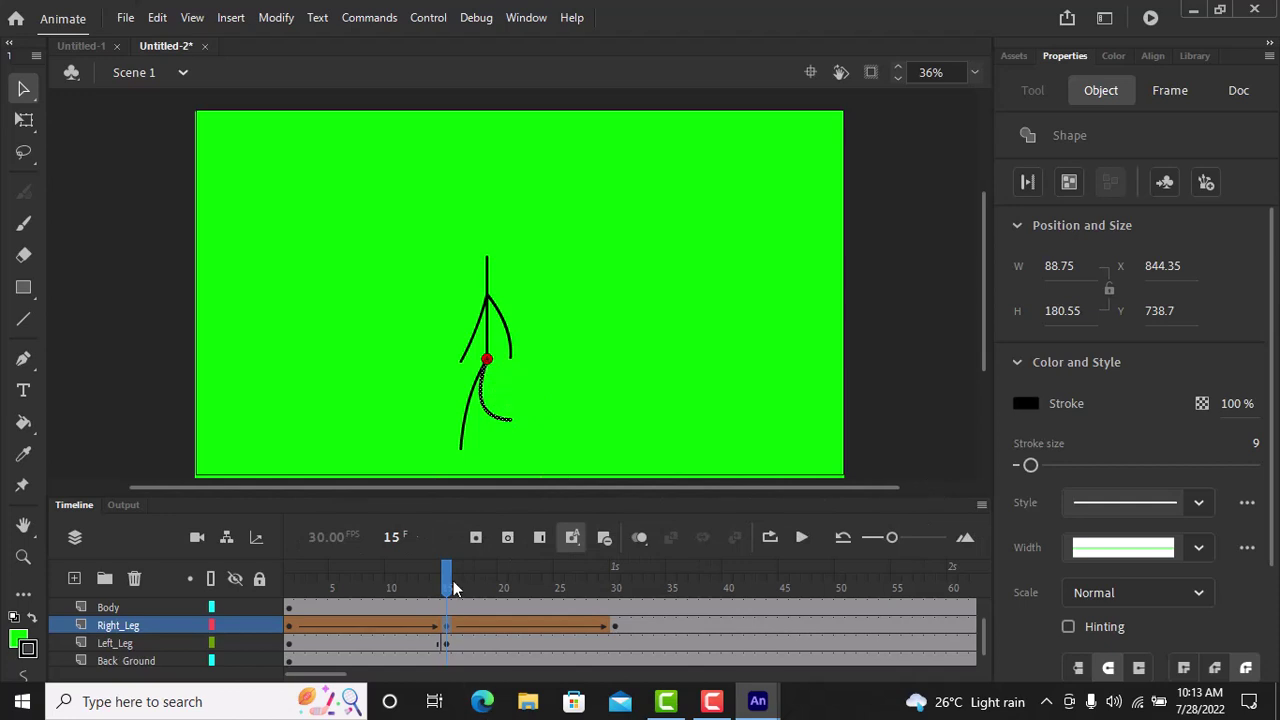
- At frame 30, place the right leg's matching shape hint on the hip joint and scrub through the tween
drag(453, 588, 613, 598)
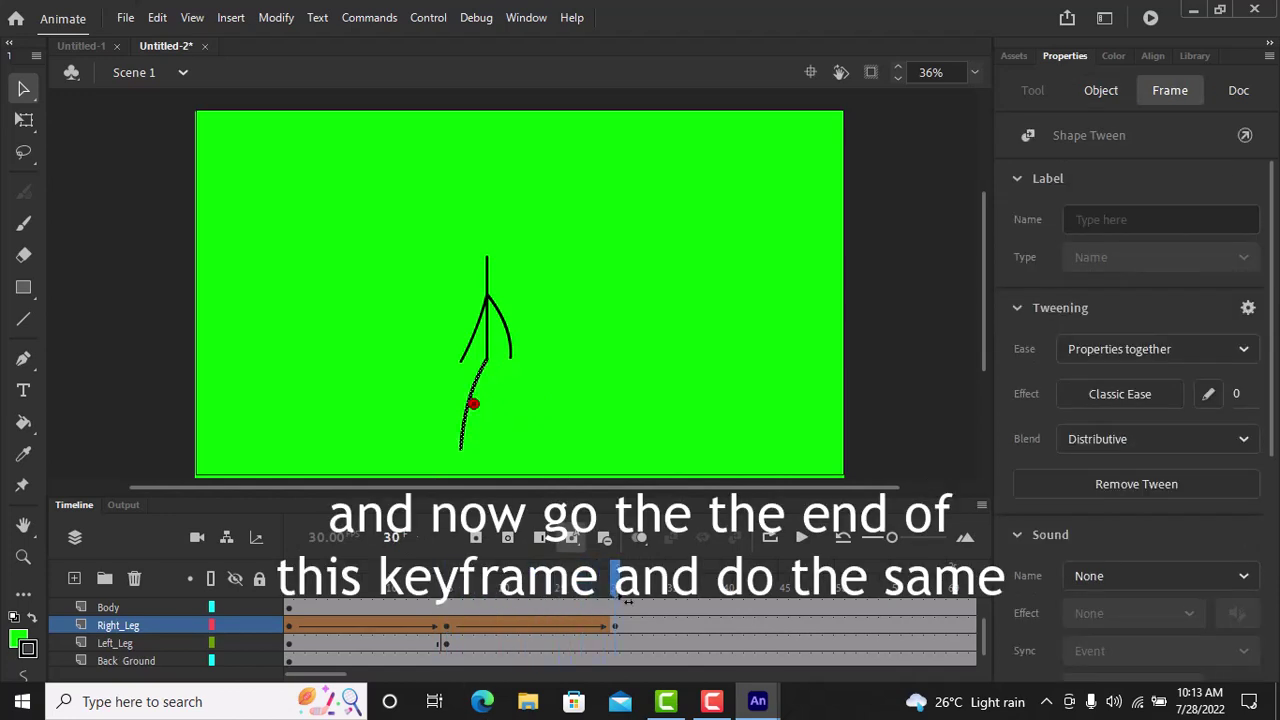
click(474, 407)
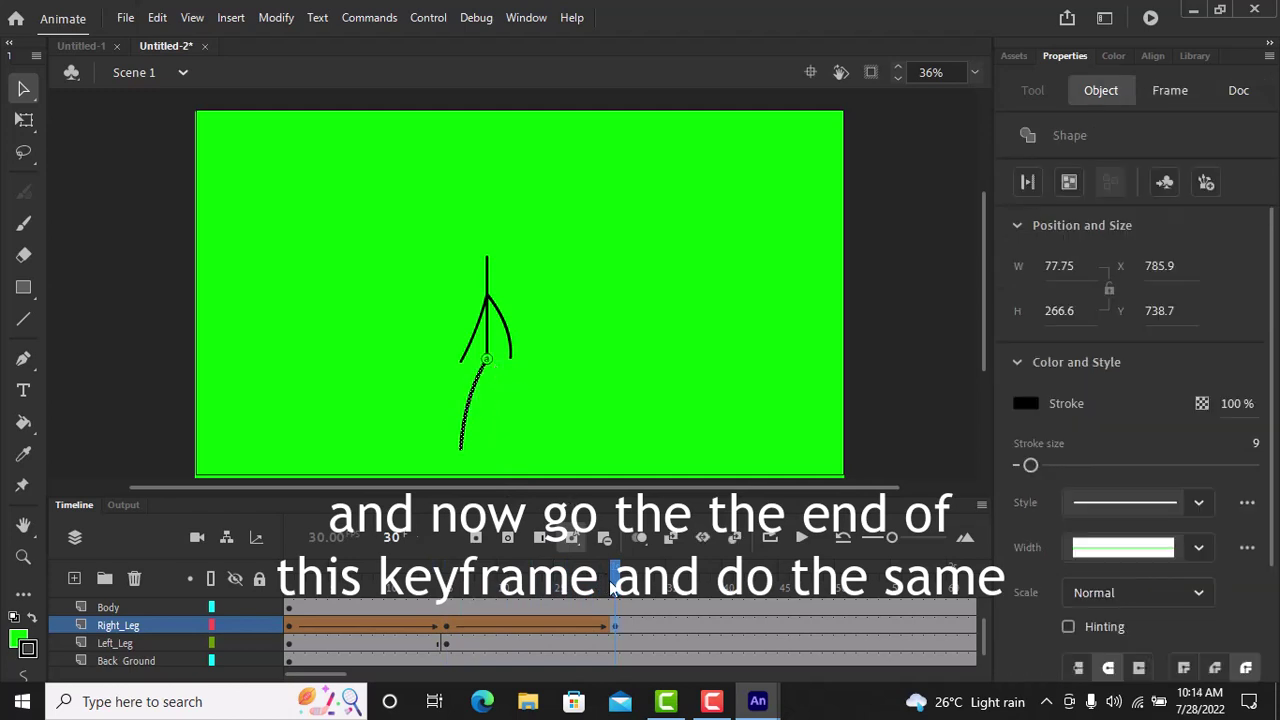
mouse_move(612, 594)
mouse_down()
mouse_move(292, 588)
mouse_move(306, 551)
mouse_move(292, 584)
mouse_move(538, 587)
mouse_move(613, 602)
mouse_up()
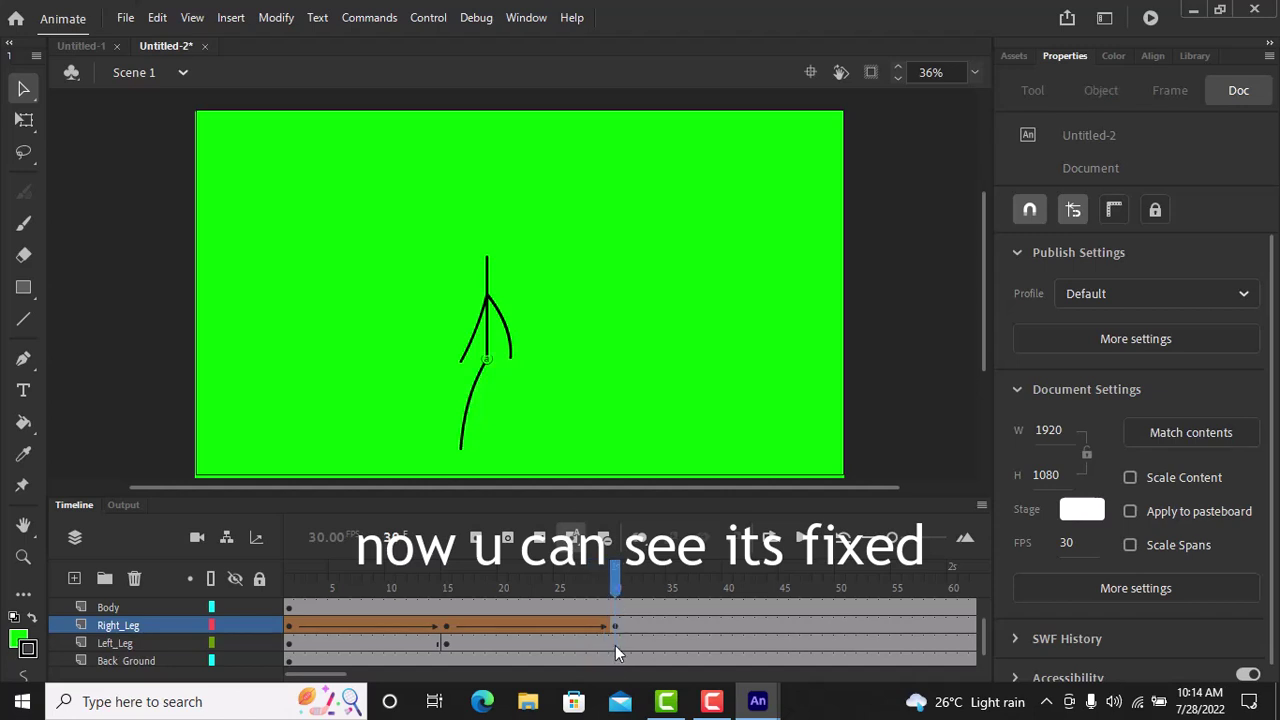
- Replace the Left_Leg layer's keyframe at frame 15 with a keyframe at frame 30
click(444, 643)
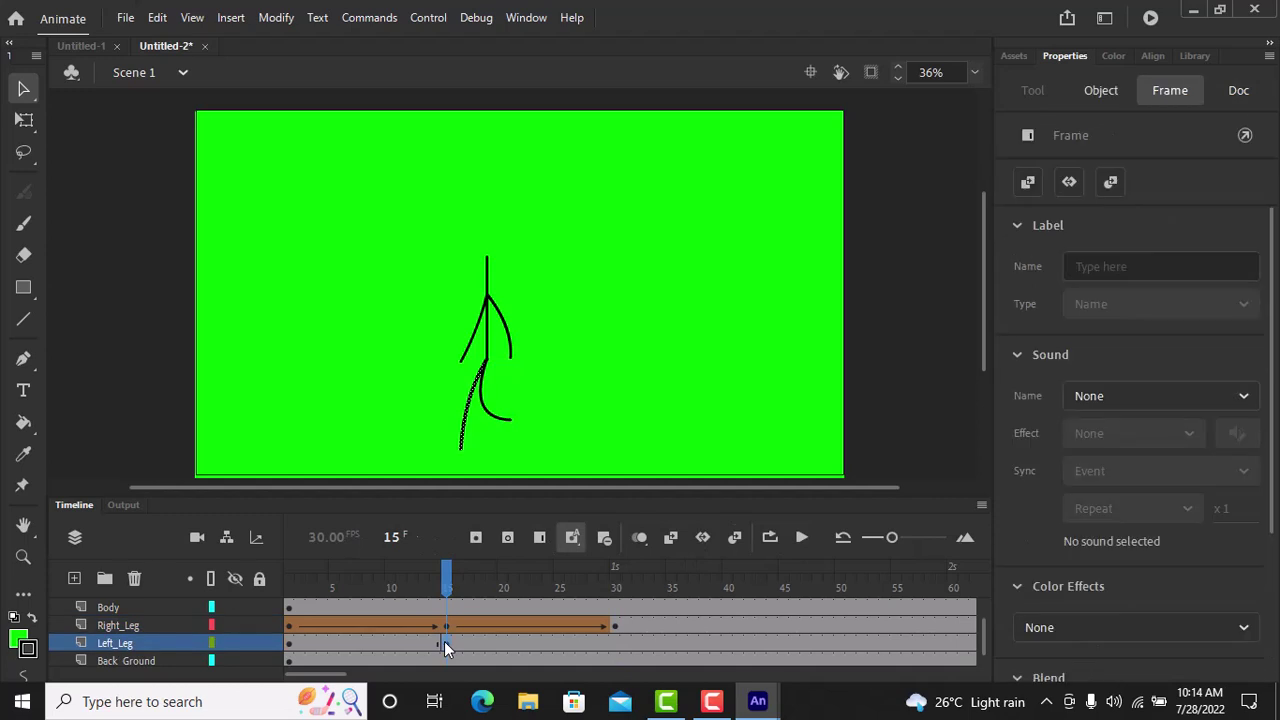
click(444, 641)
click(615, 643)
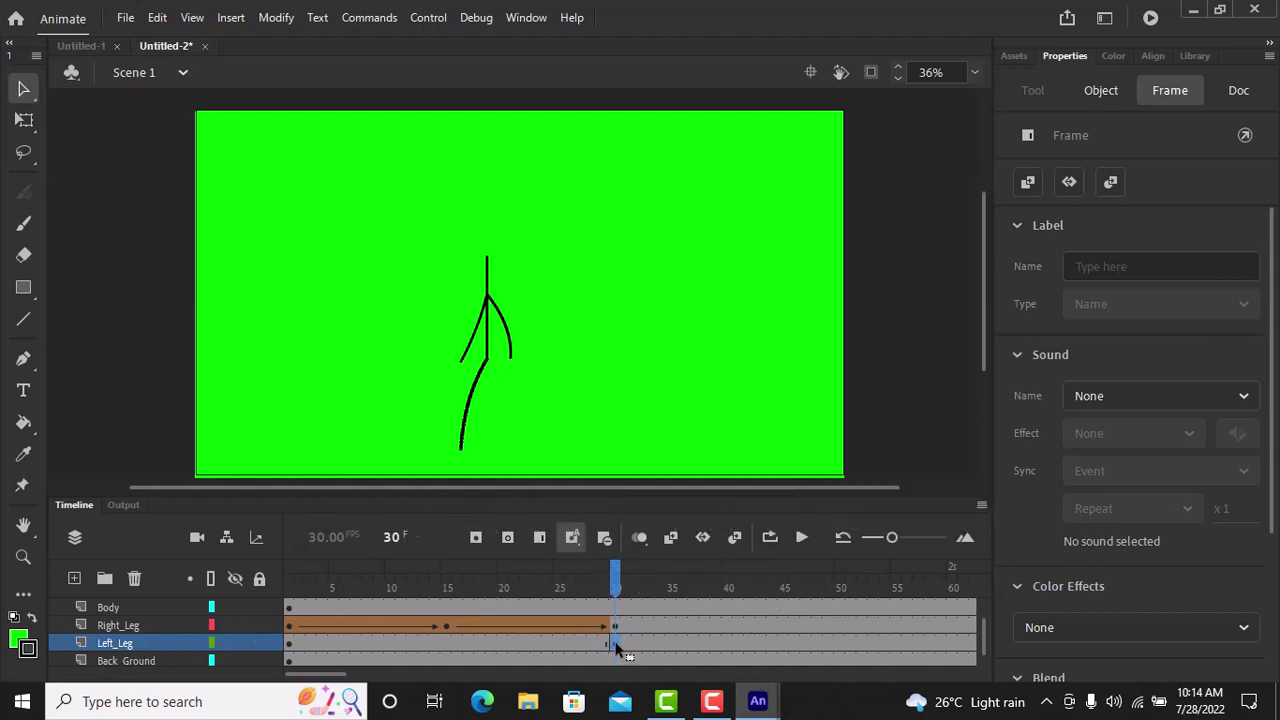
- Copy the Right_Leg keyframe from frame 1 and paste it onto the Left_Leg keyframe at frame 30
click(291, 592)
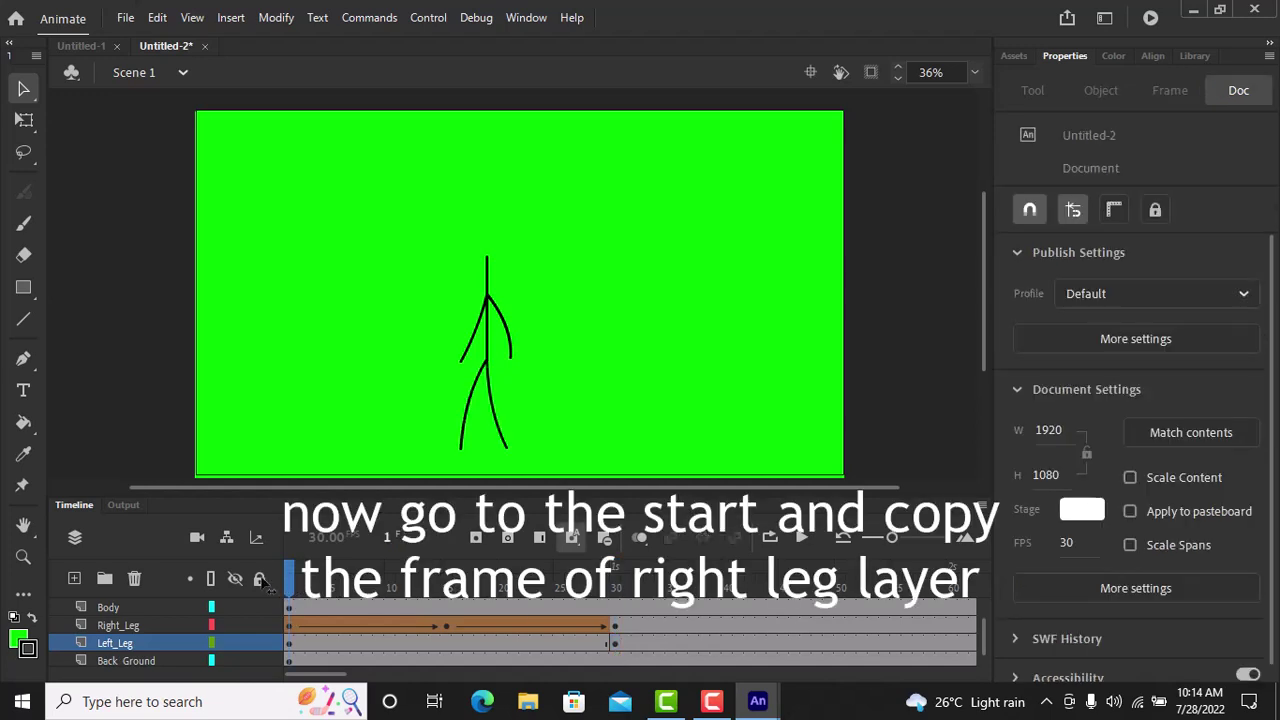
right_click(290, 626)
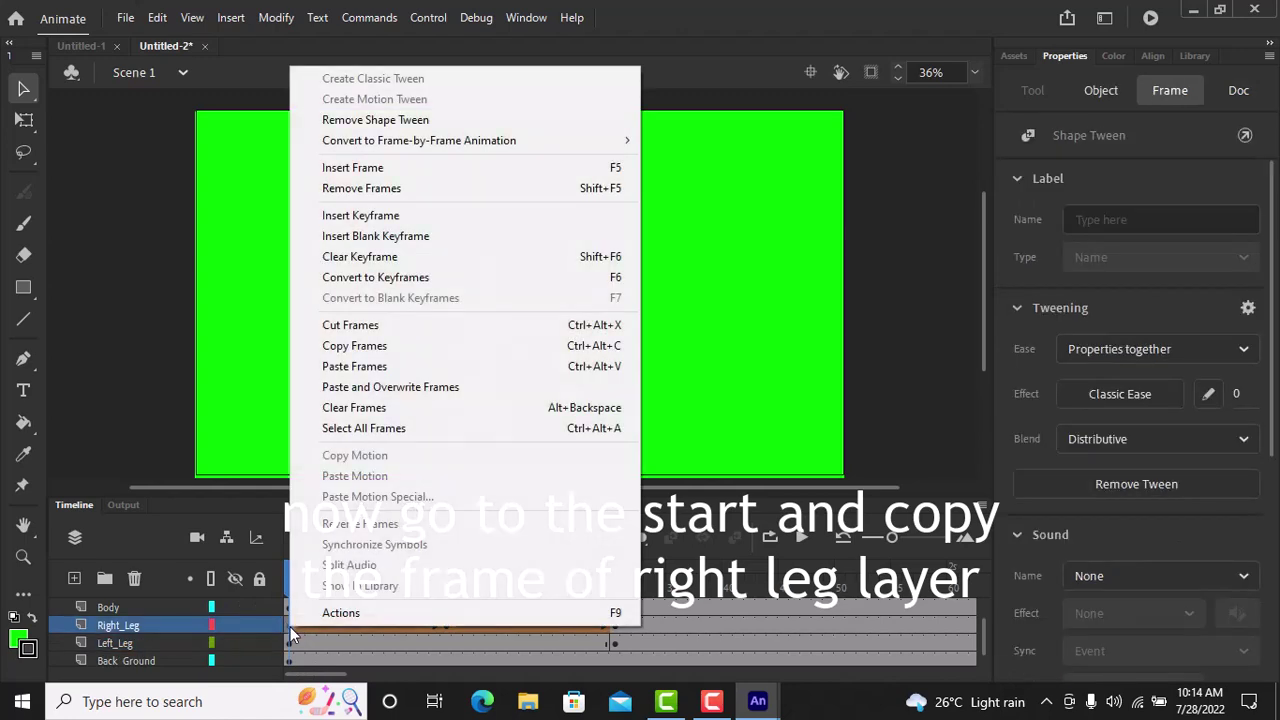
click(352, 353)
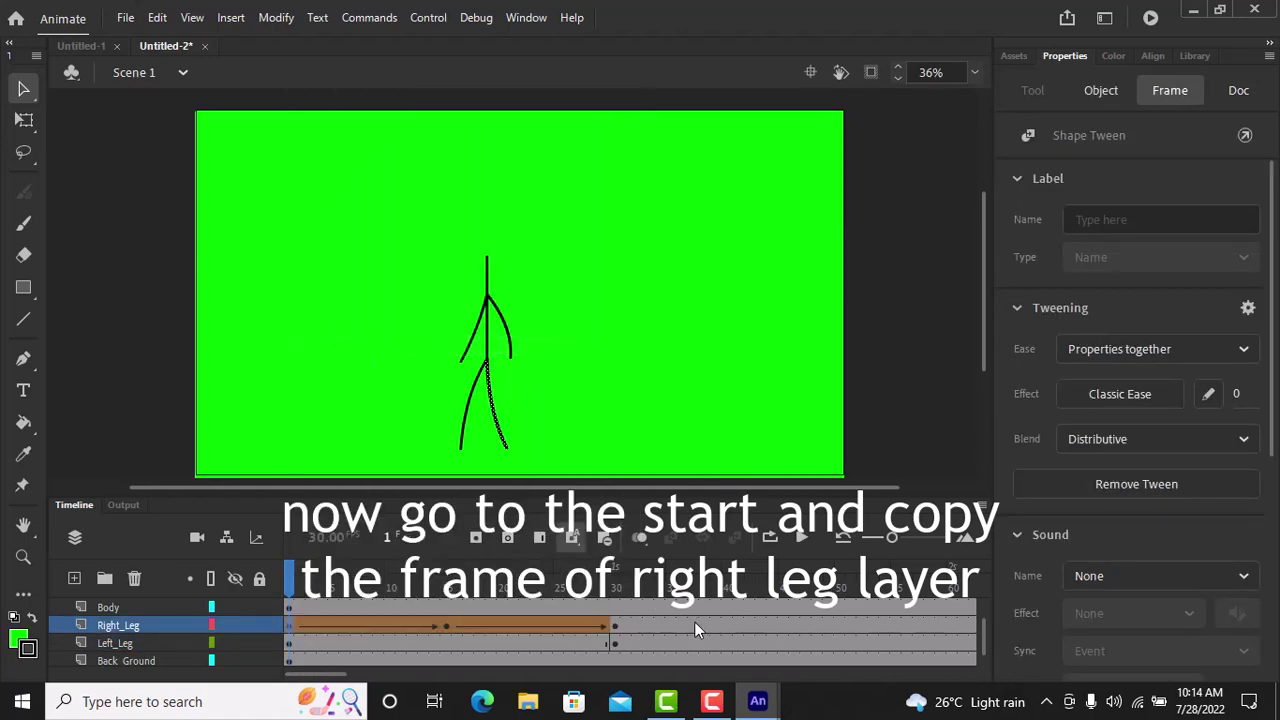
click(615, 645)
right_click(615, 645)
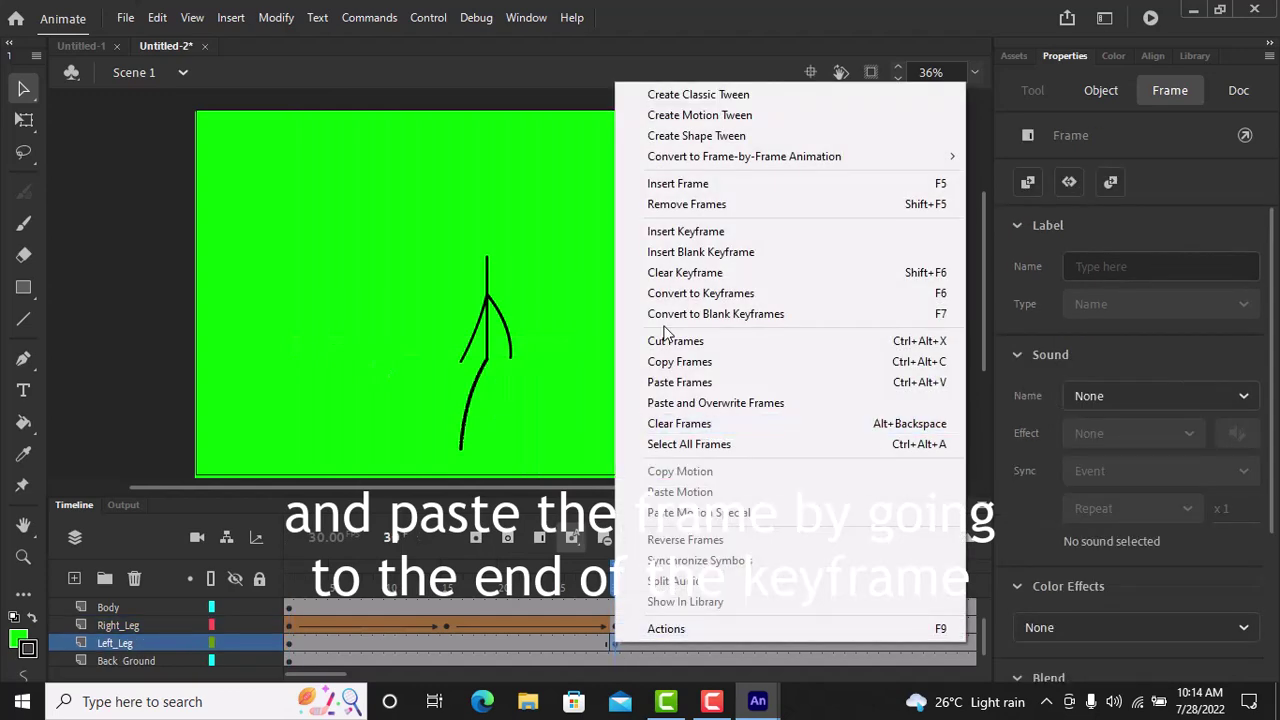
click(679, 382)
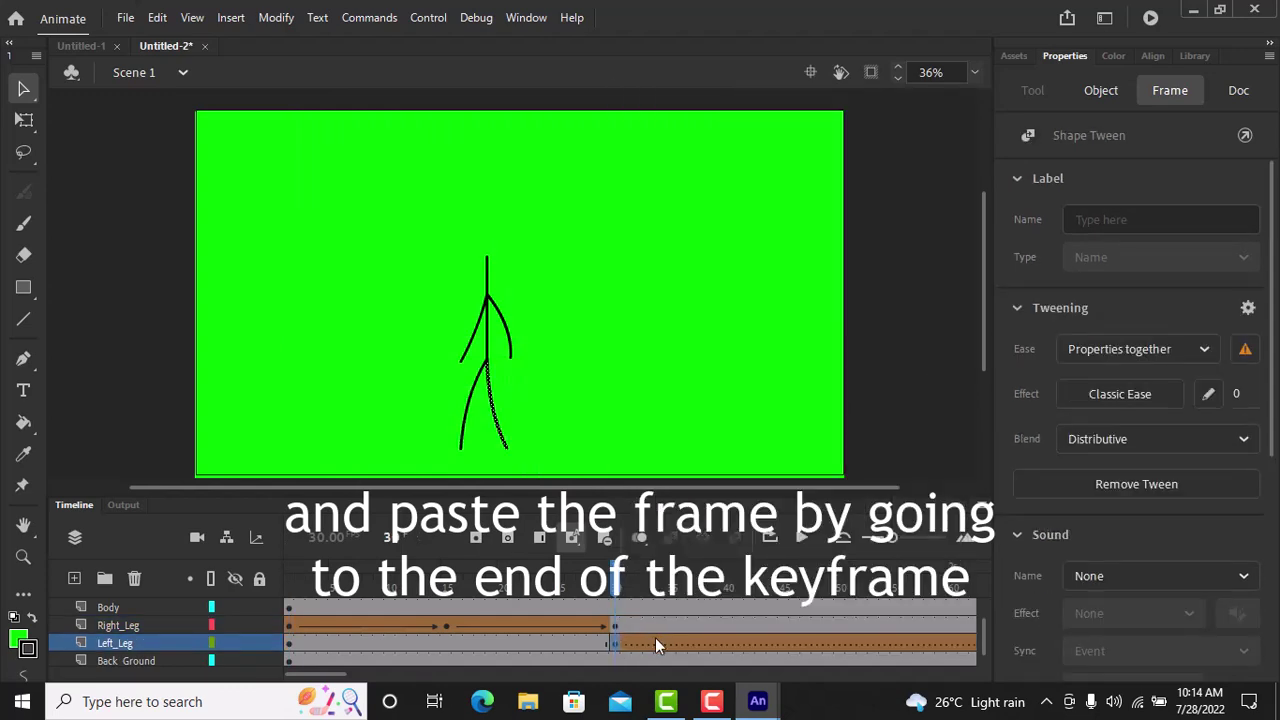
- Remove the shape tween that follows frame 30 on the Left_Leg layer
right_click(655, 637)
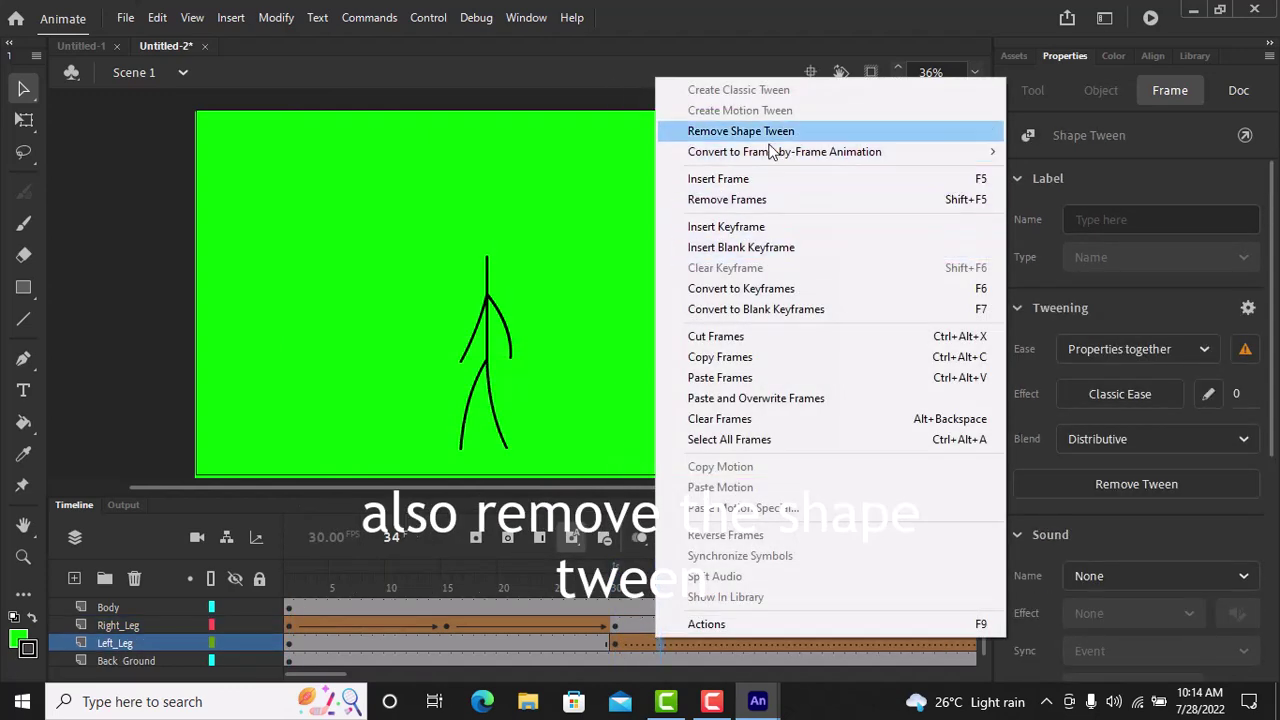
click(748, 138)
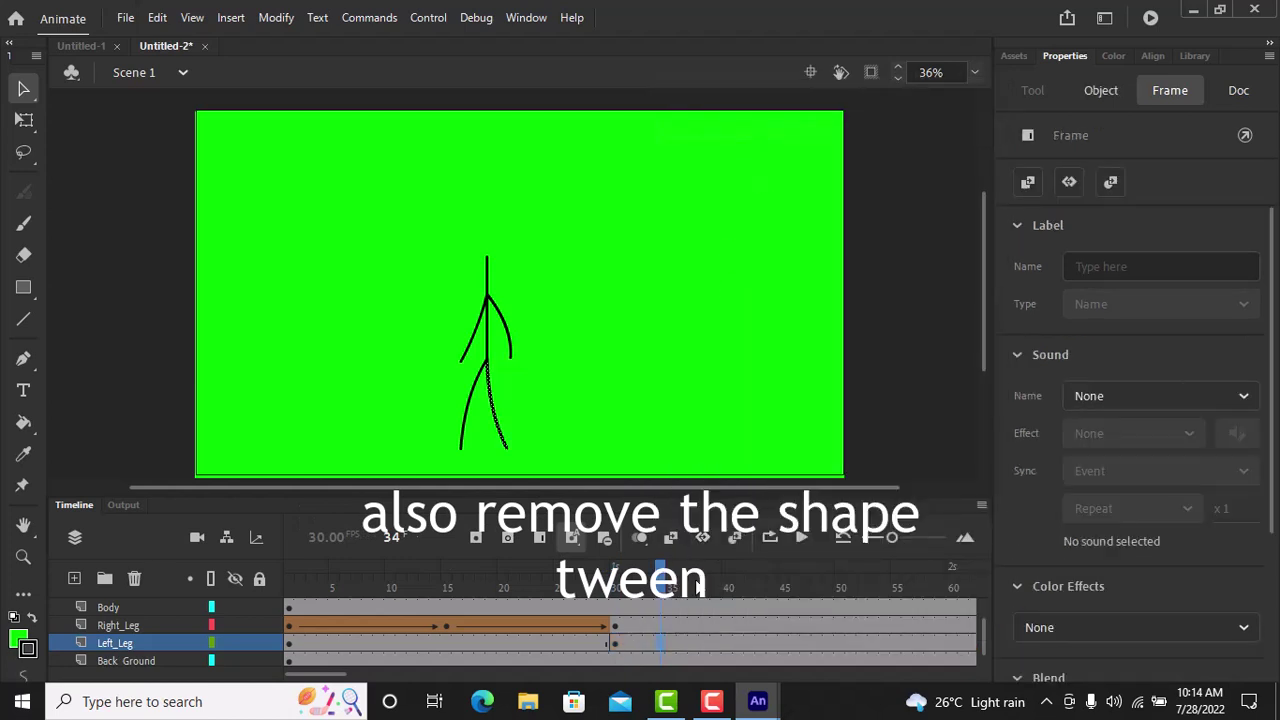
mouse_move(663, 590)
mouse_down()
mouse_move(610, 576)
mouse_move(626, 588)
mouse_up()
click(617, 654)
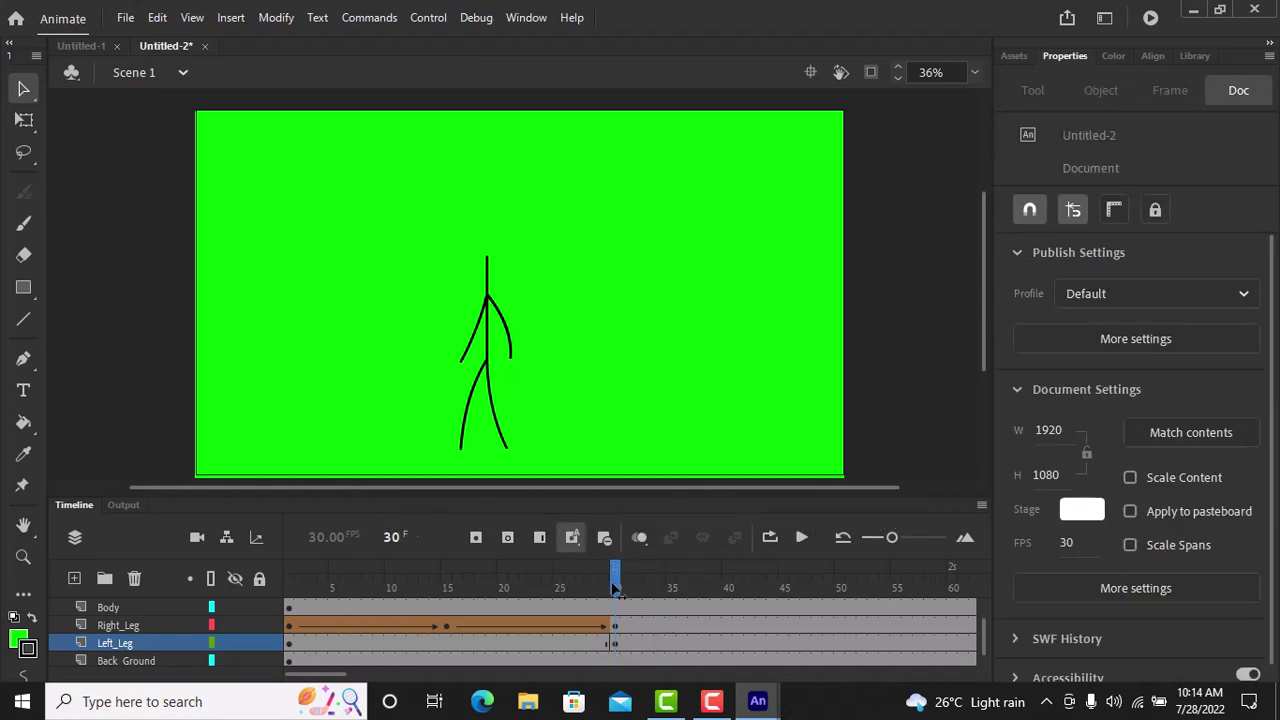
mouse_move(614, 588)
mouse_down()
mouse_move(603, 589)
mouse_move(622, 592)
mouse_up()
- Create a shape tween on the Left_Leg layer between frames 1 and 30, and play it from the start
right_click(536, 645)
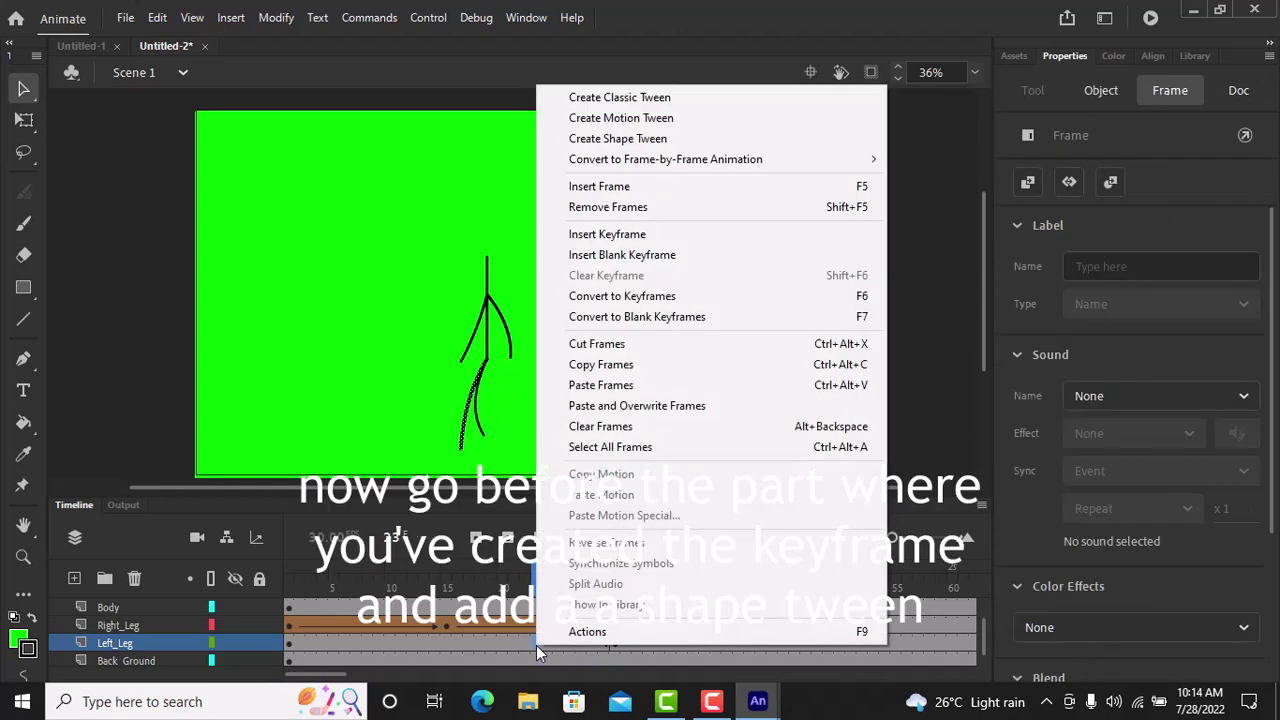
click(632, 148)
drag(550, 588, 265, 560)
key(Return)
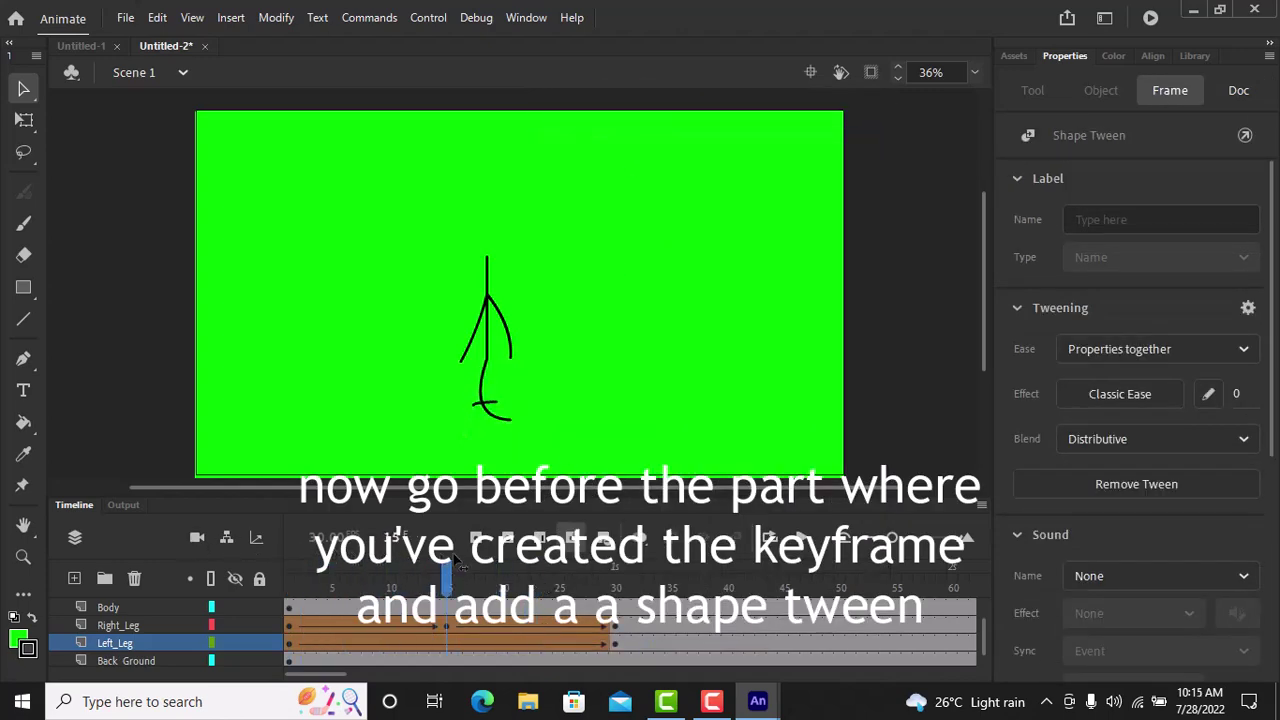
- Add a shape hint to the left leg and place it on the hip joint at both frame 1 and frame 30
click(423, 398)
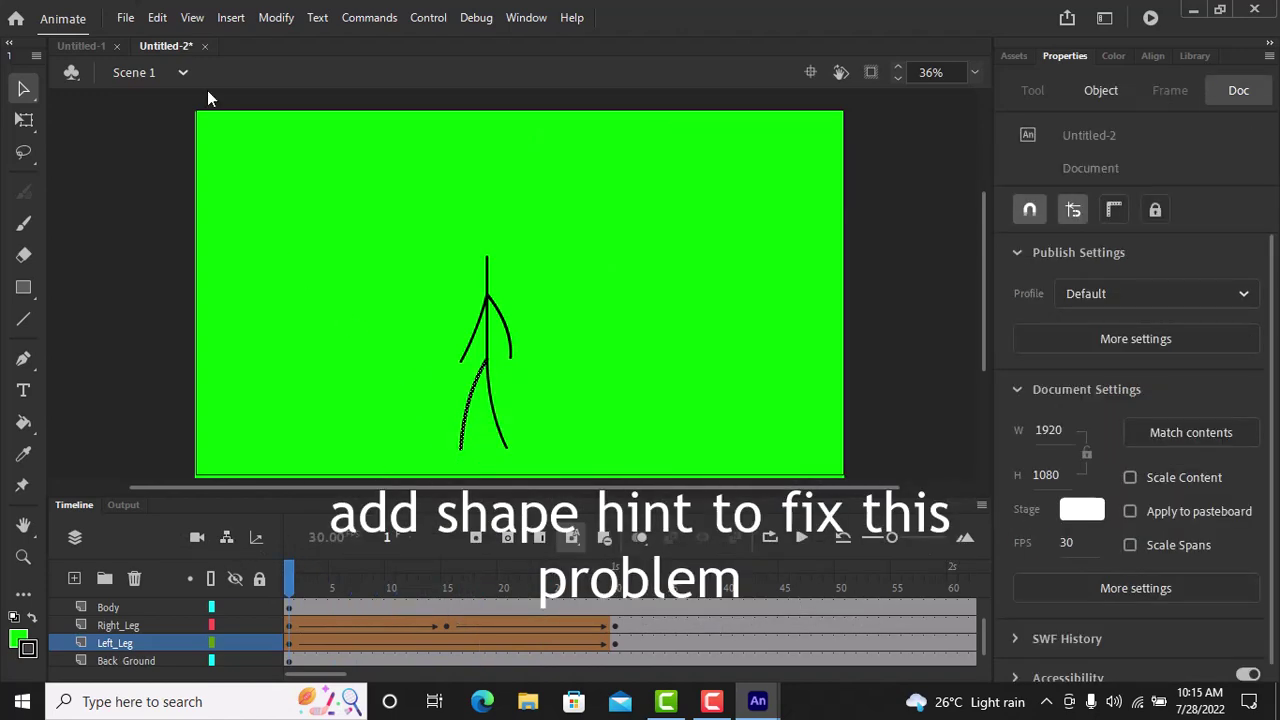
click(274, 18)
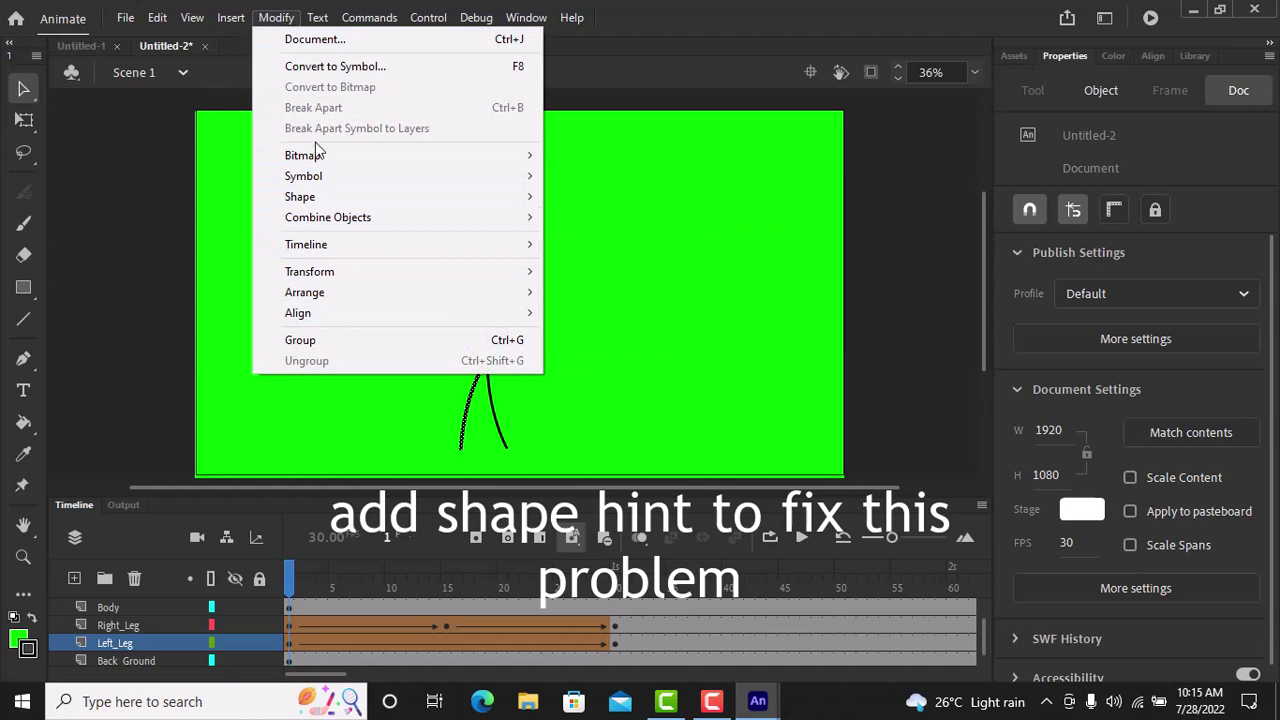
mouse_move(316, 198)
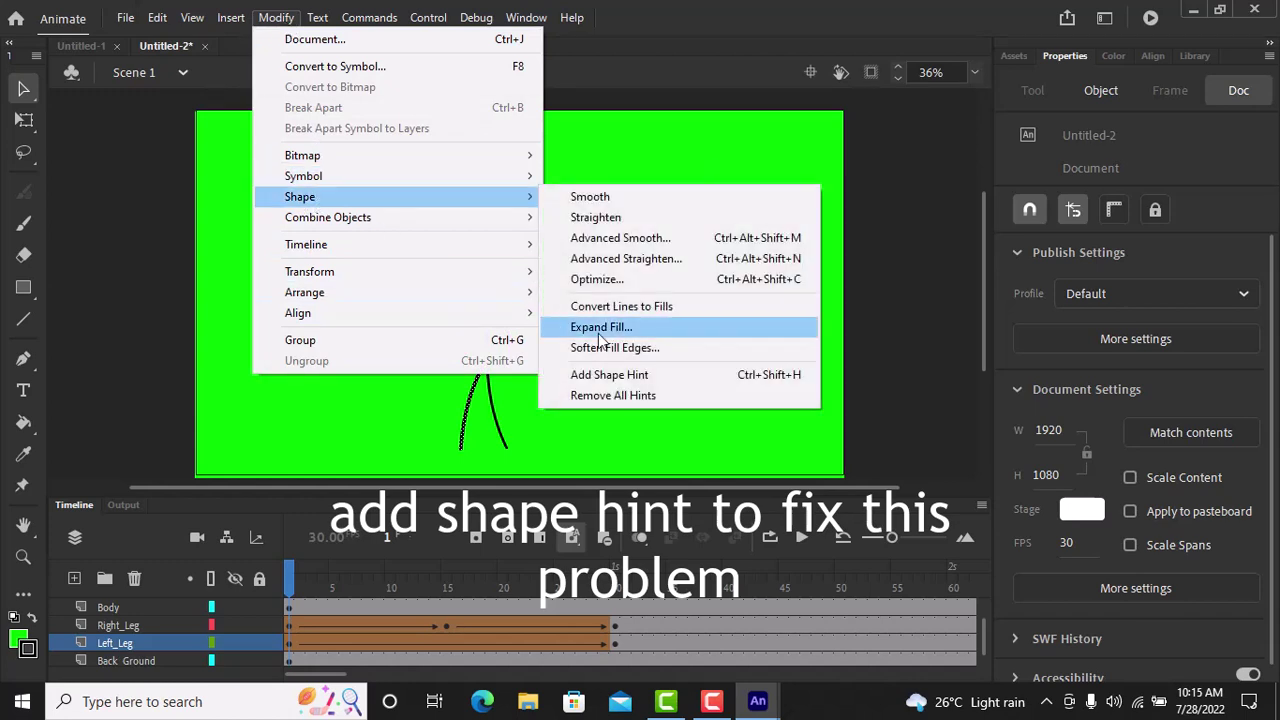
click(628, 374)
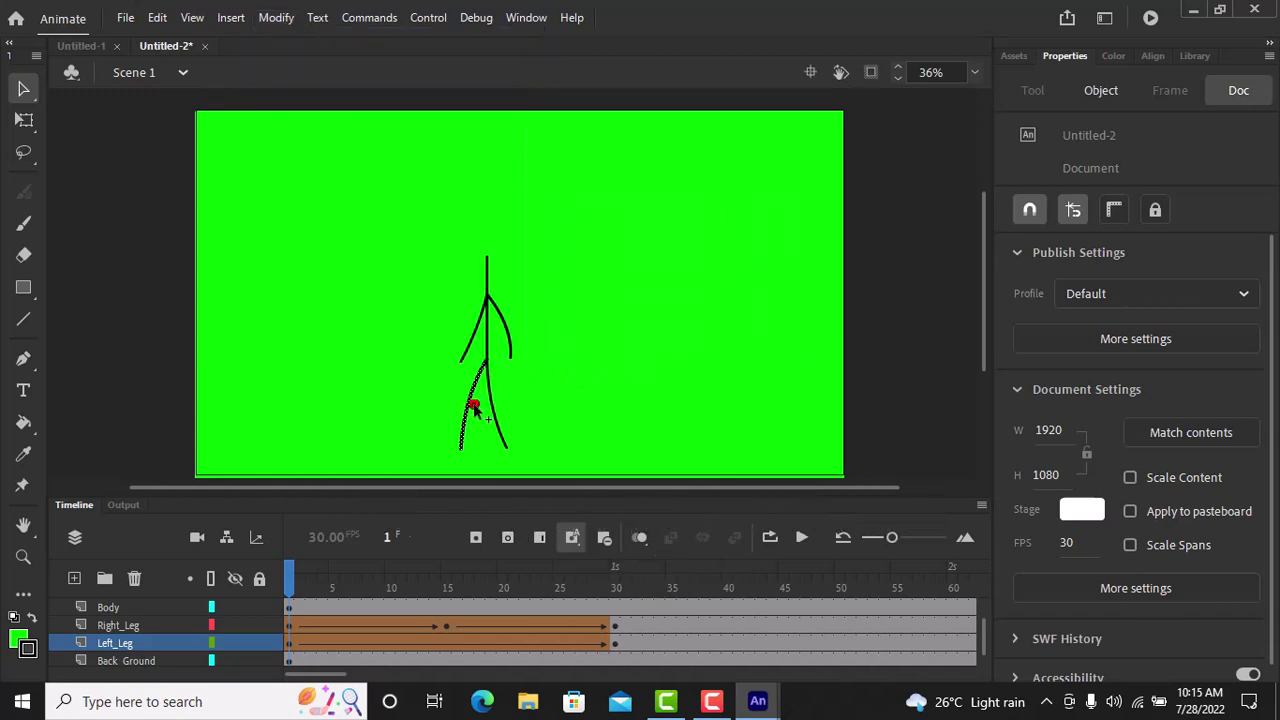
drag(474, 407, 486, 359)
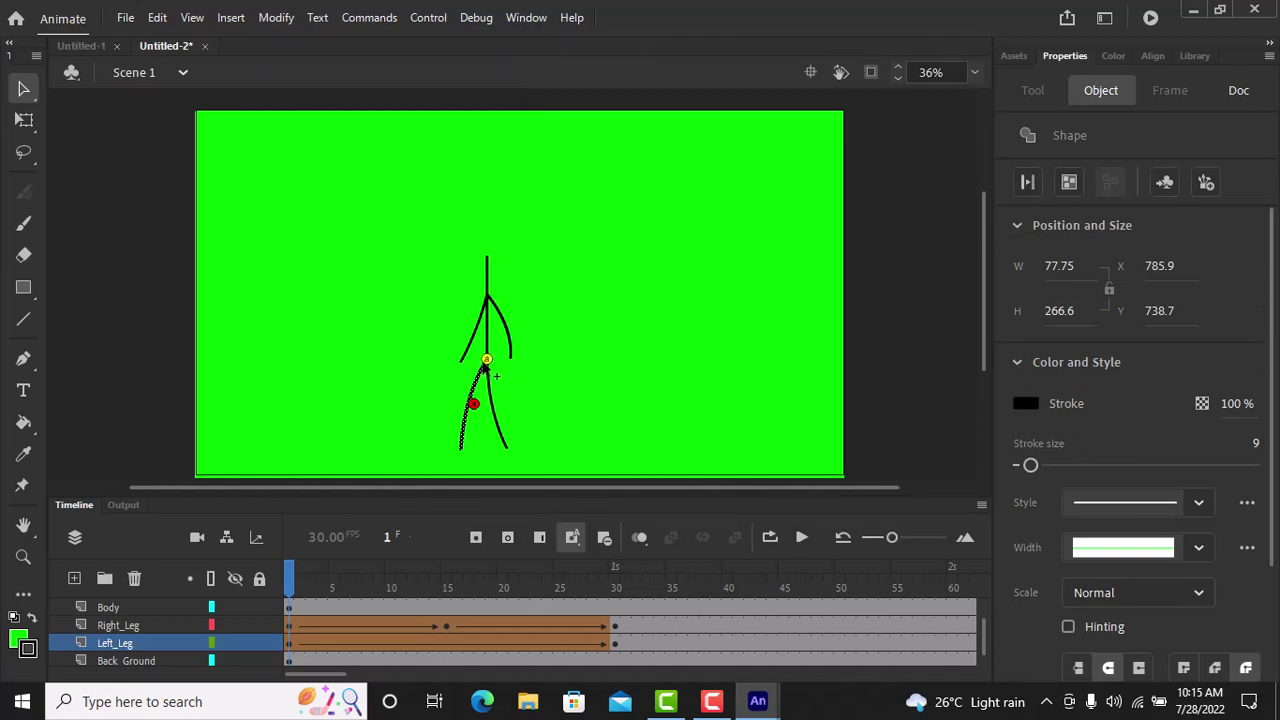
drag(400, 628, 620, 628)
click(515, 481)
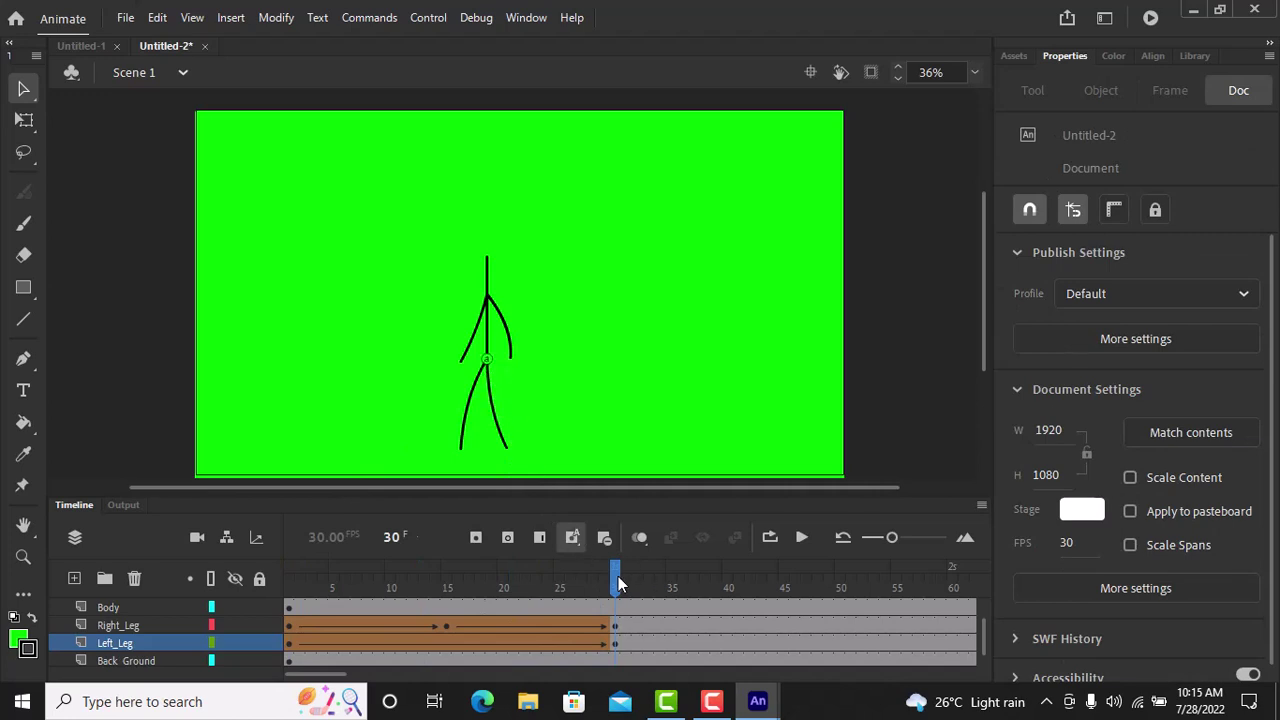
- Insert keyframes at frame 30 on the Left_Arm and Right_Arm layers
mouse_move(618, 576)
mouse_down()
mouse_move(334, 576)
mouse_move(278, 552)
mouse_move(316, 578)
mouse_move(627, 590)
mouse_up()
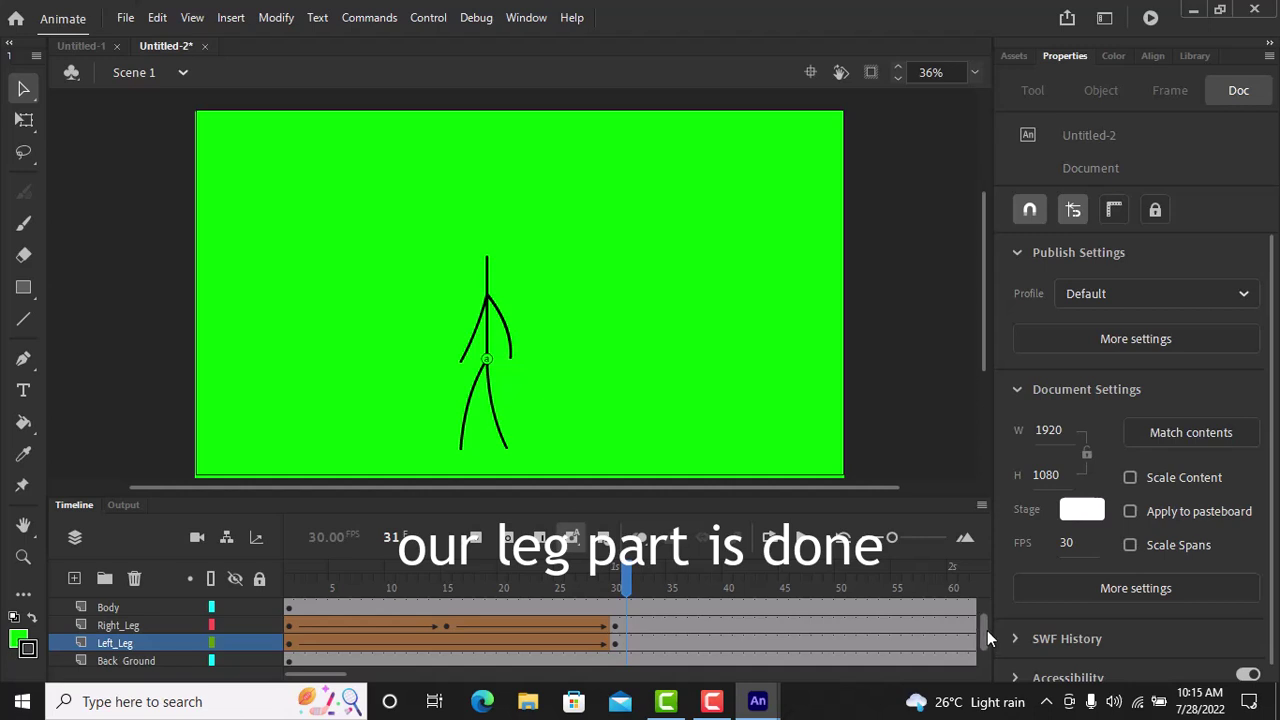
drag(987, 630, 987, 617)
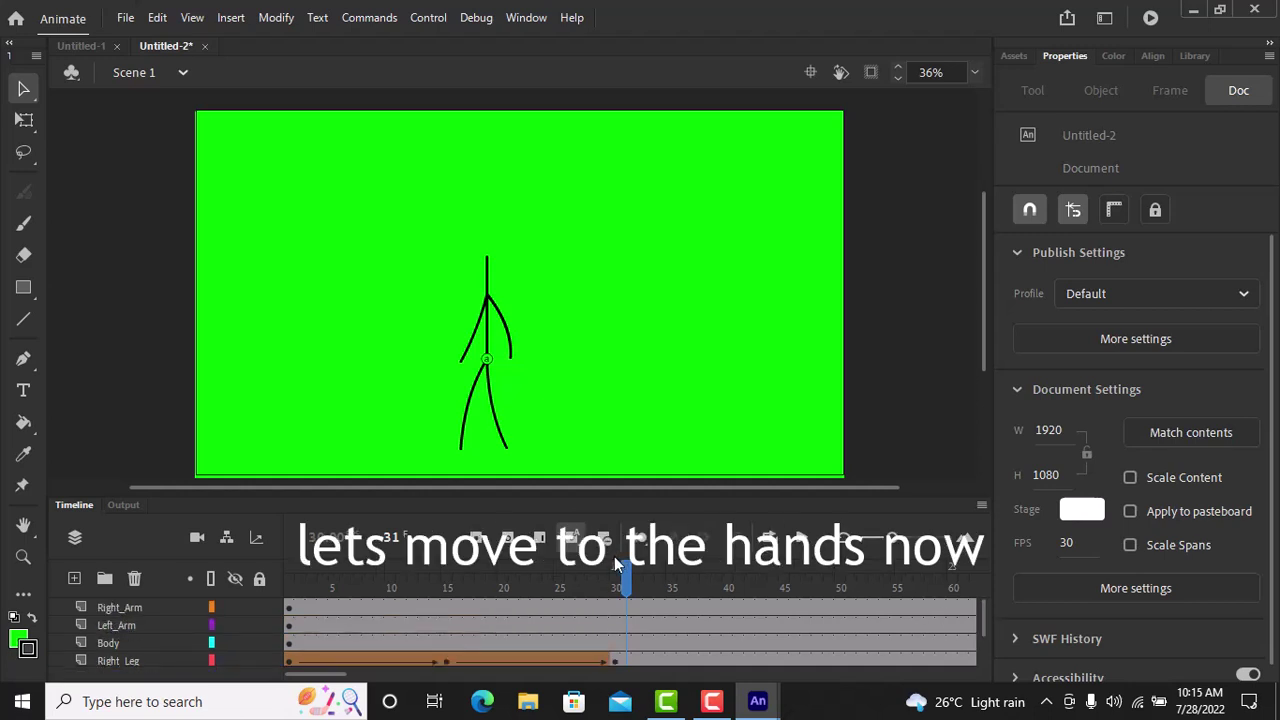
drag(626, 575, 616, 578)
click(616, 627)
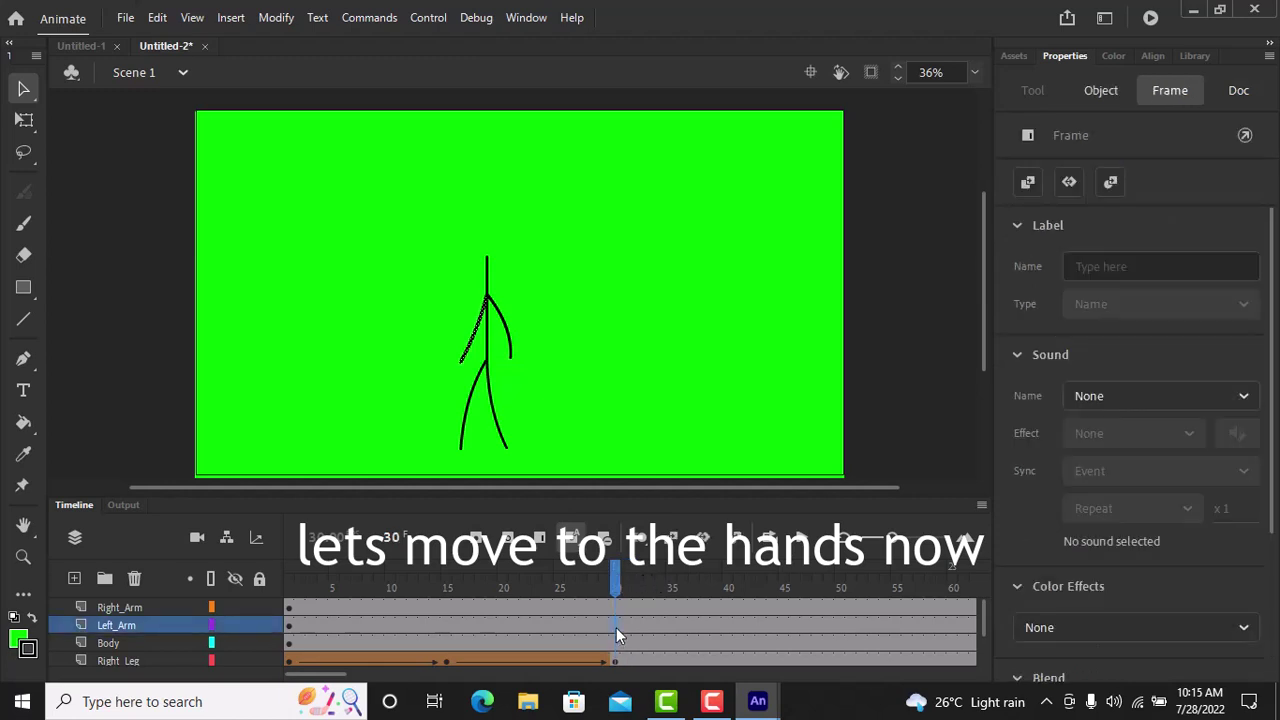
click(615, 610)
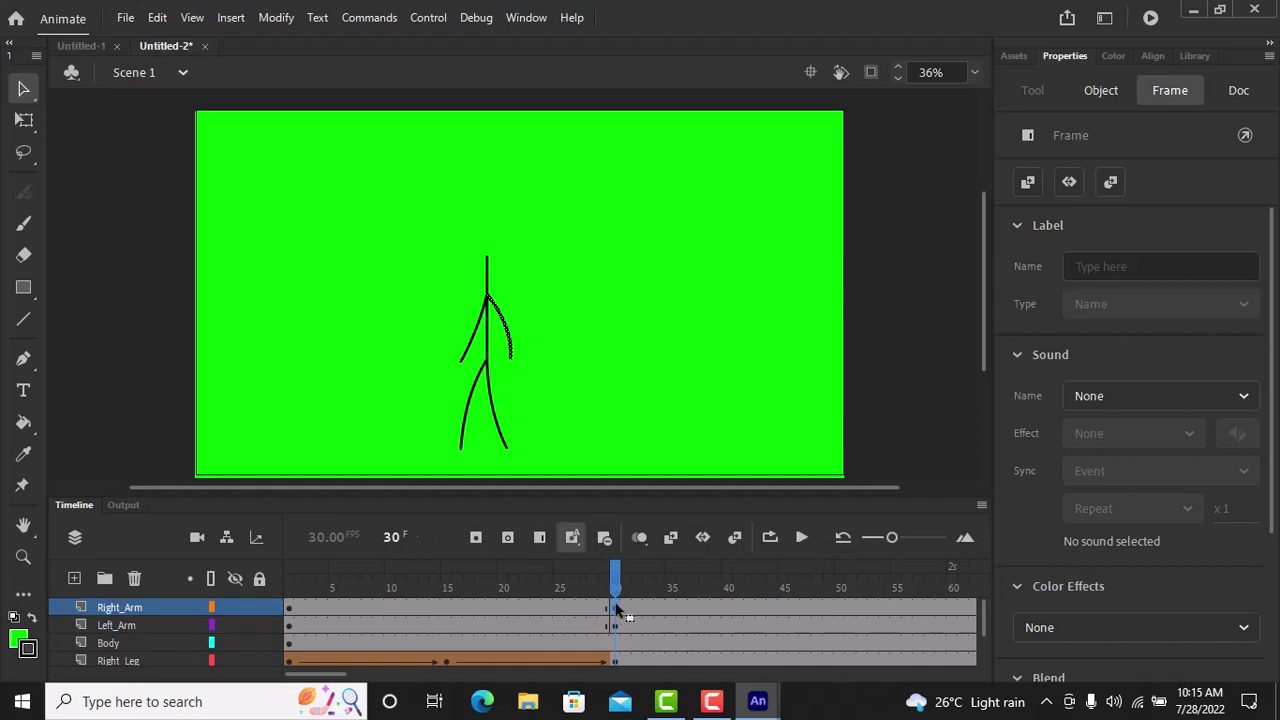
- Copy the Left_Arm keyframe at frame 30 and paste it onto the Right_Arm keyframe at frame 30
right_click(616, 627)
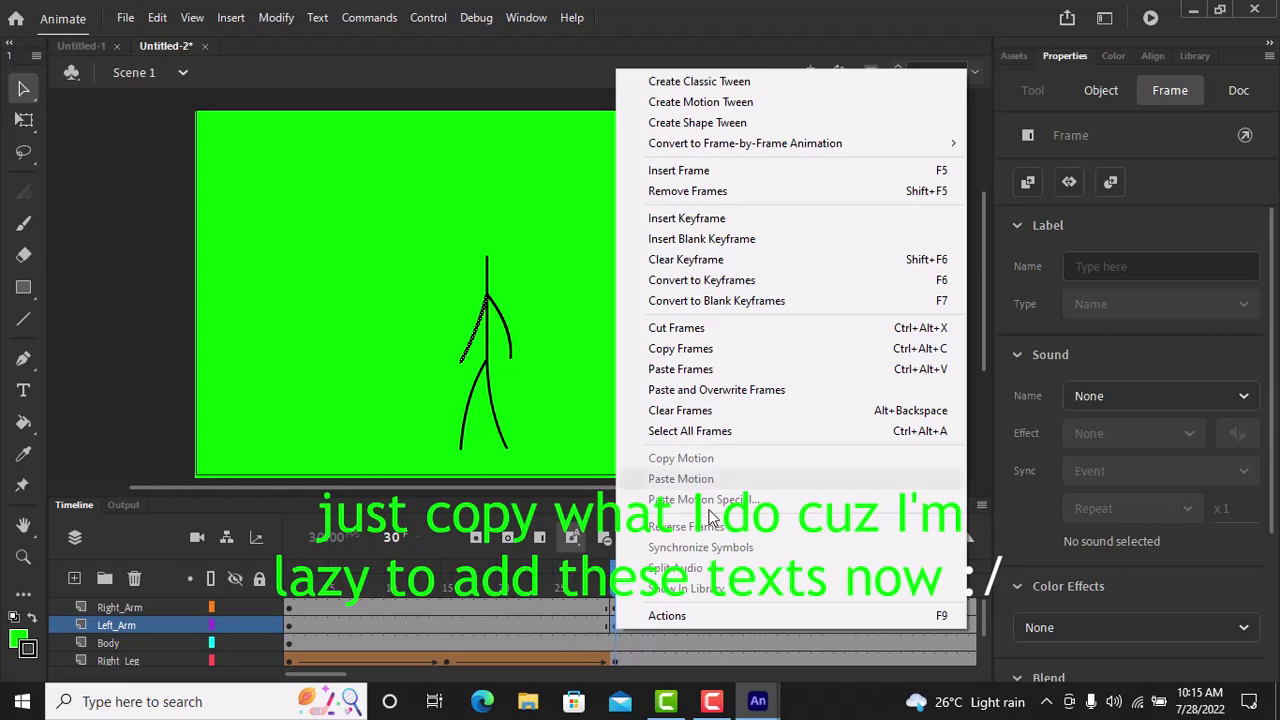
click(680, 349)
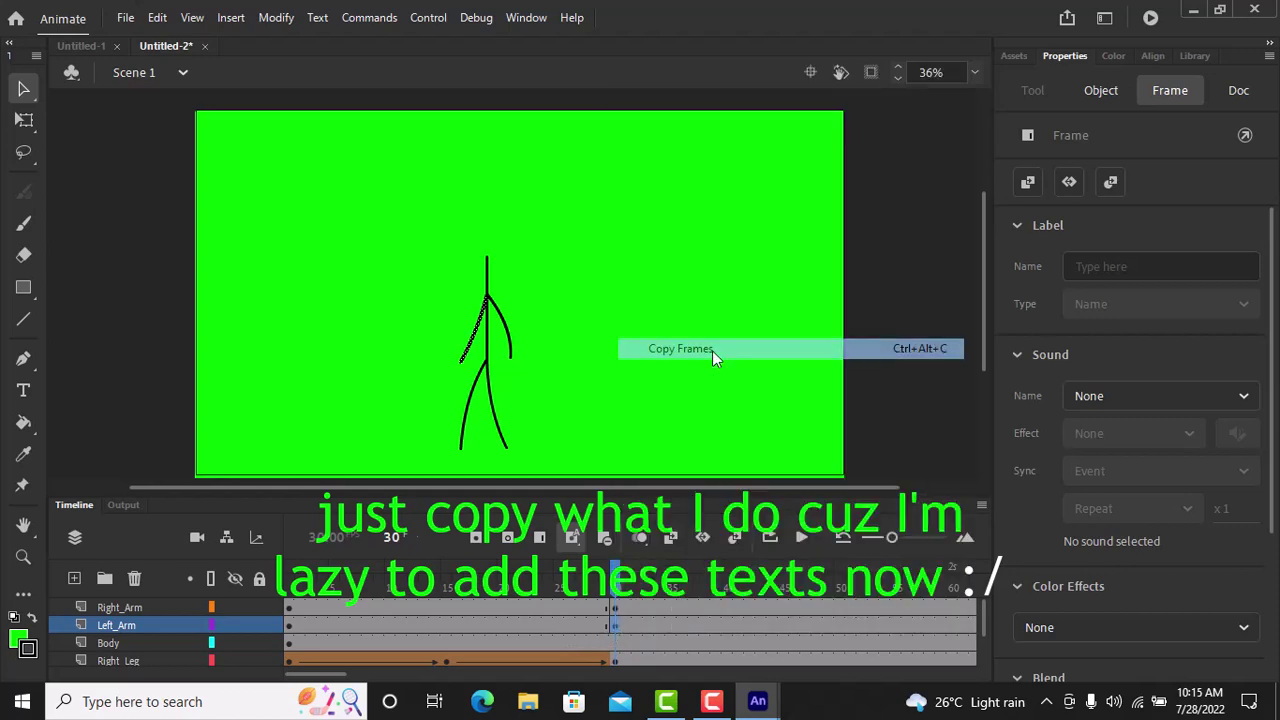
right_click(616, 603)
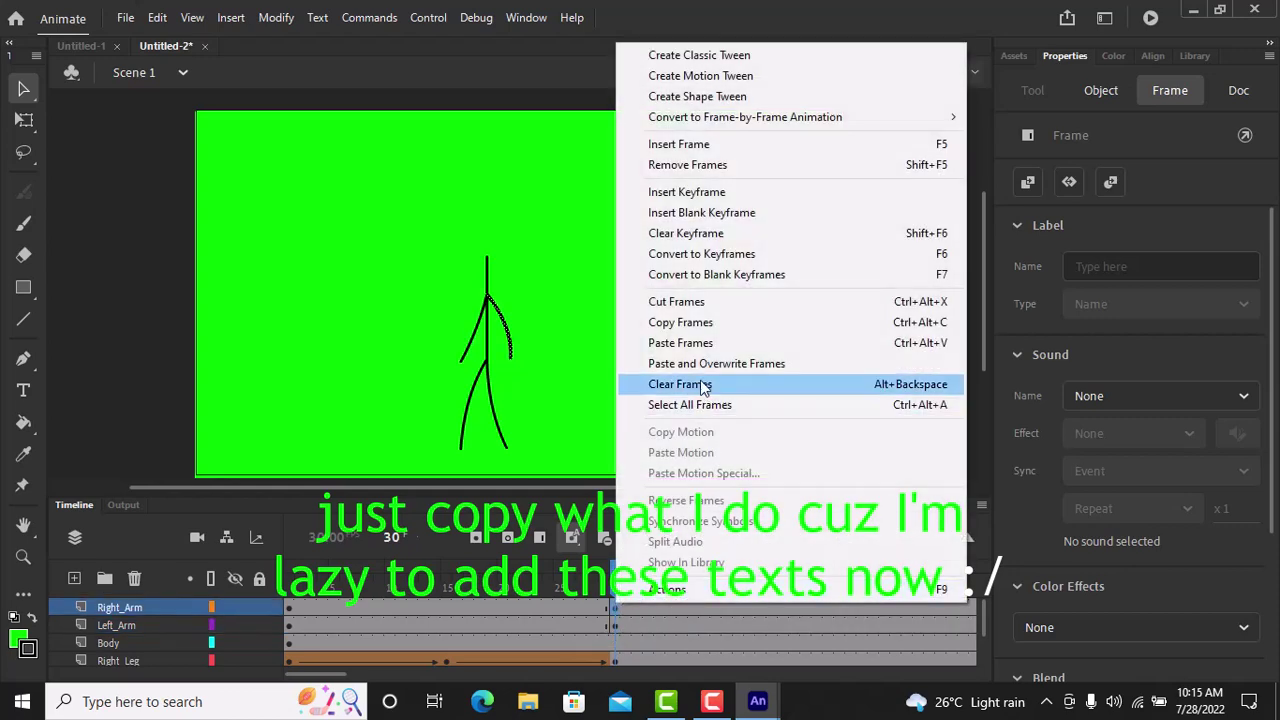
click(692, 345)
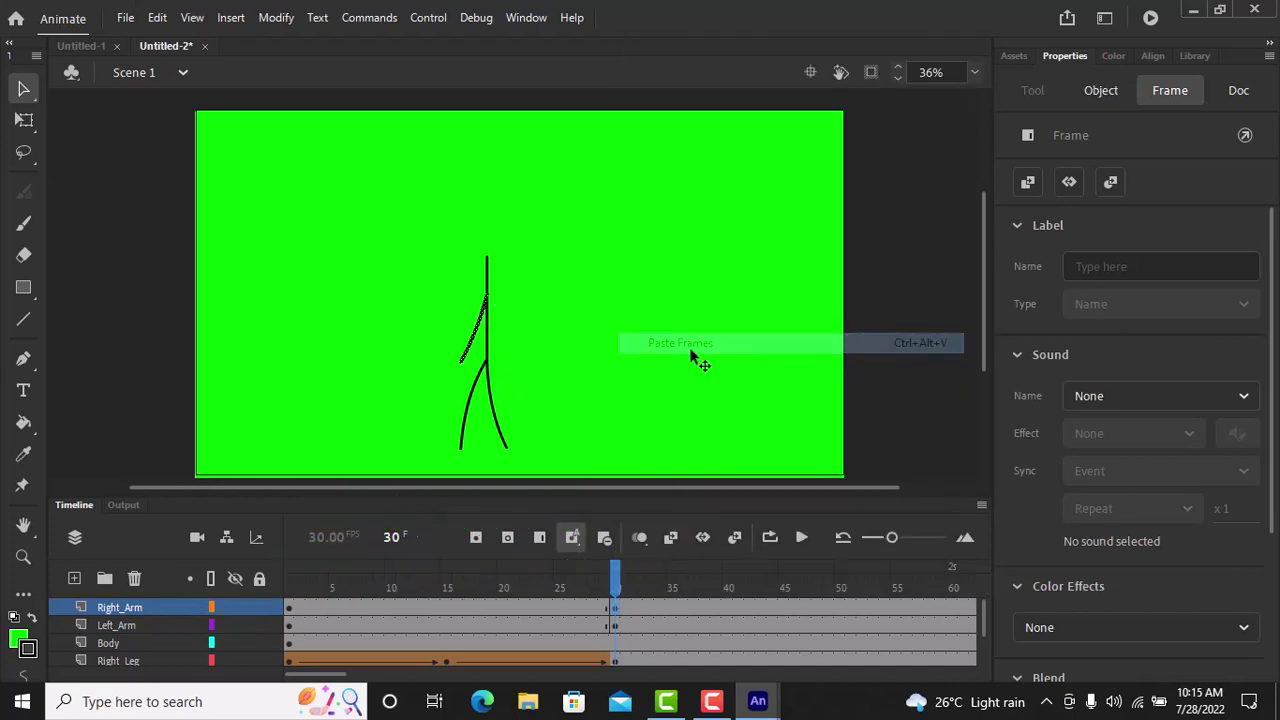
- Copy the Right_Arm pose from frame 16 and paste it onto the Left_Arm keyframe at frame 30
drag(614, 575, 472, 590)
right_click(462, 608)
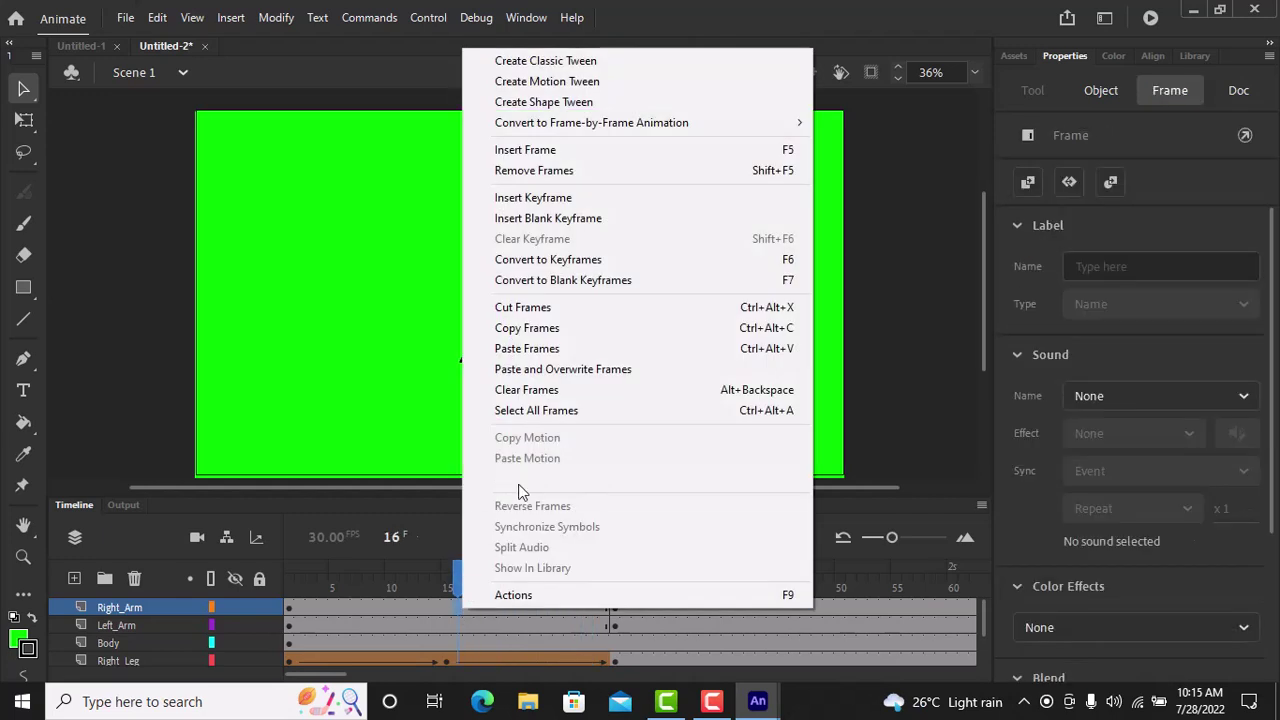
click(530, 330)
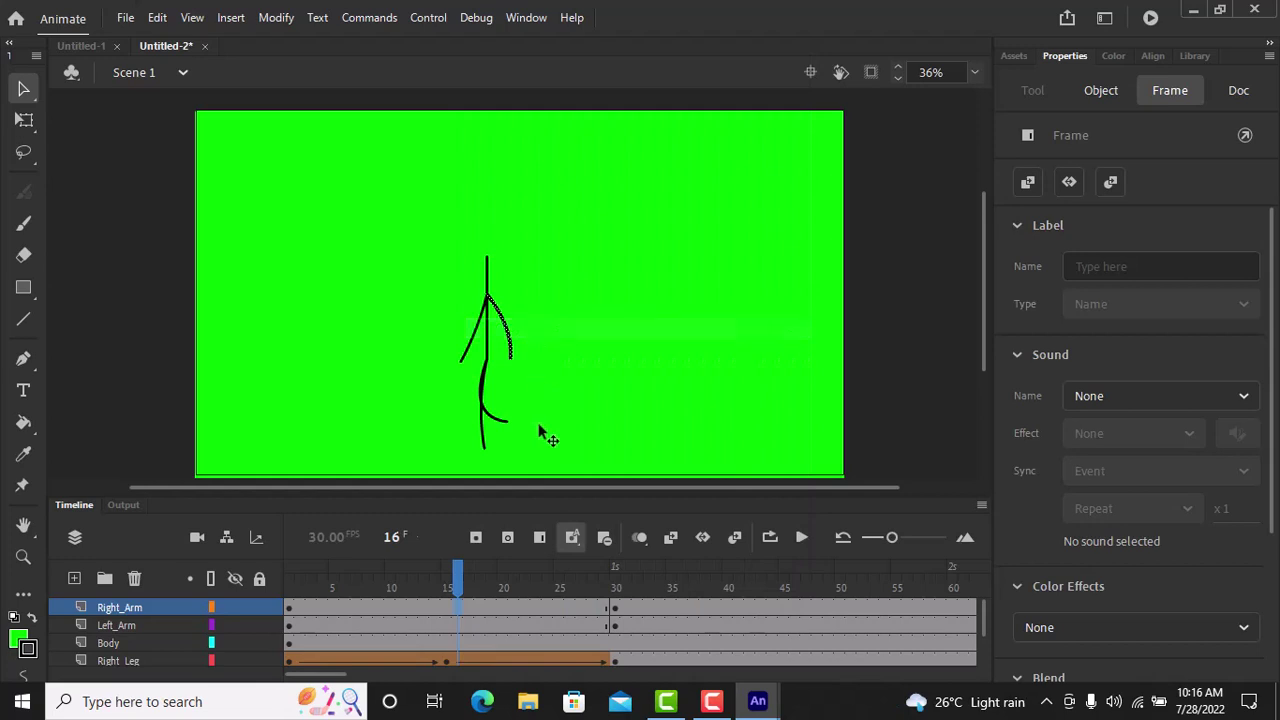
right_click(612, 626)
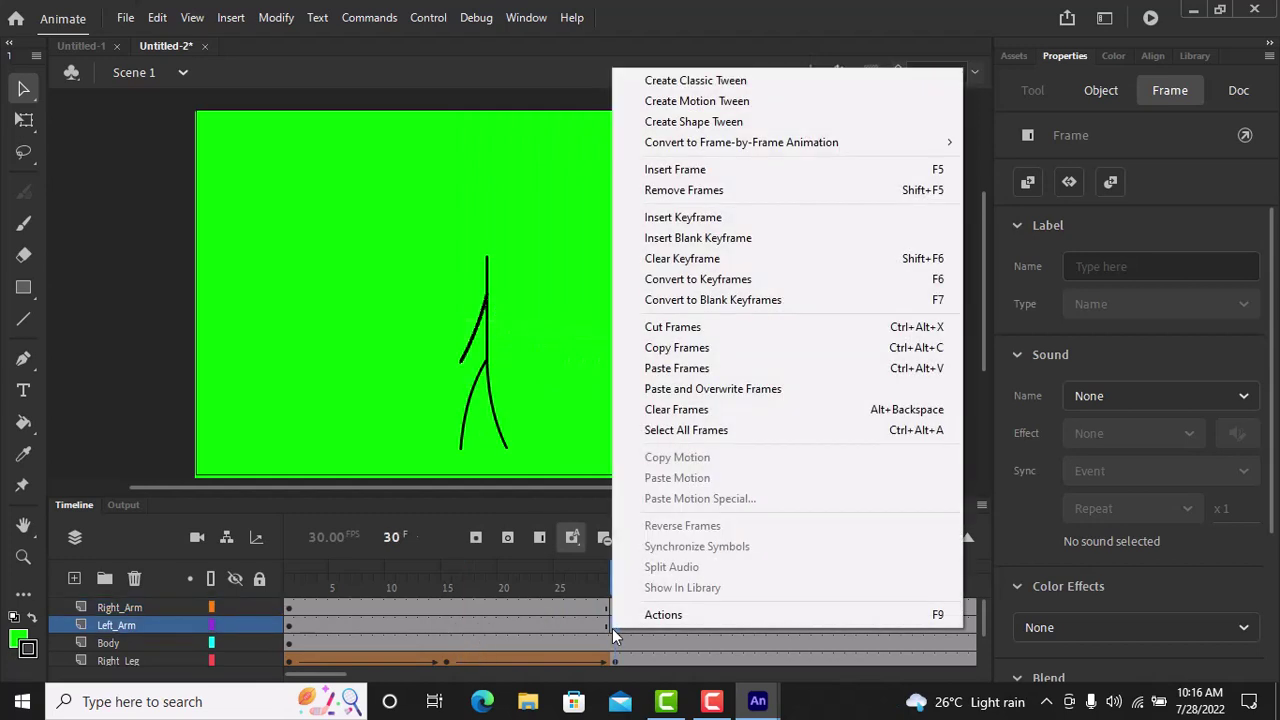
click(660, 370)
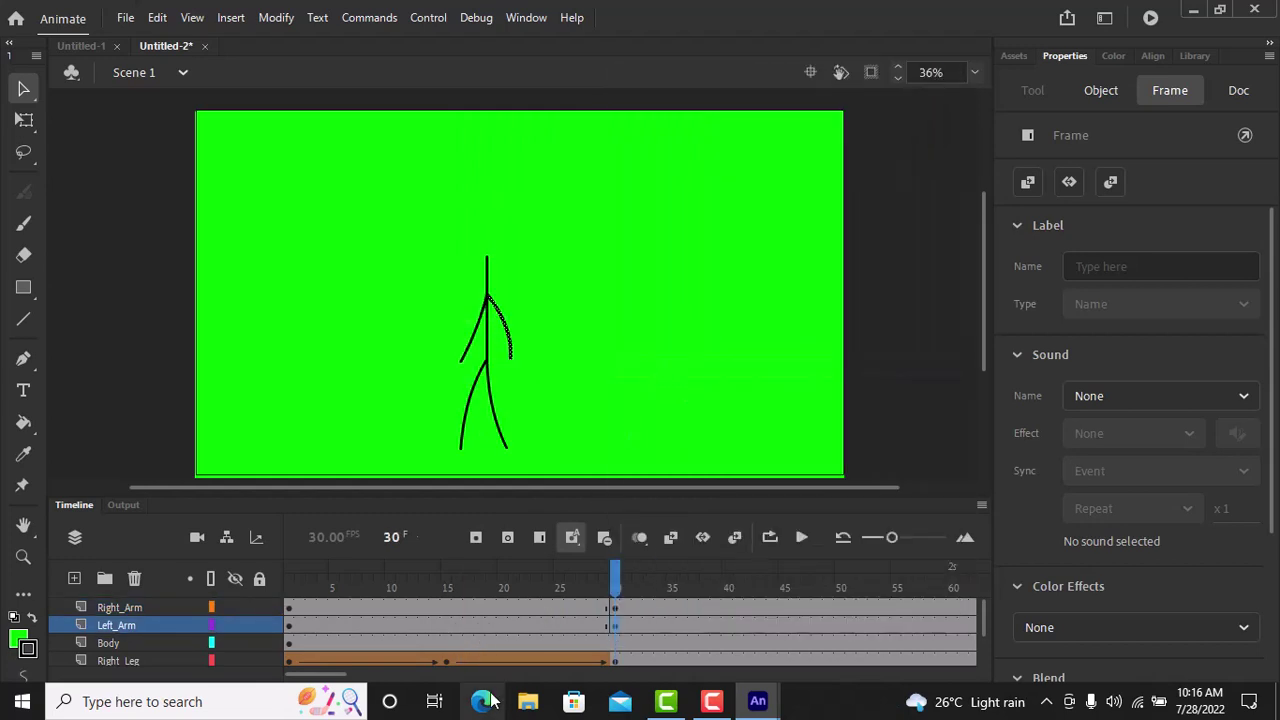
- Create shape tweens on the Right_Arm and Left_Arm layers between frames 1 and 30
drag(617, 582, 481, 587)
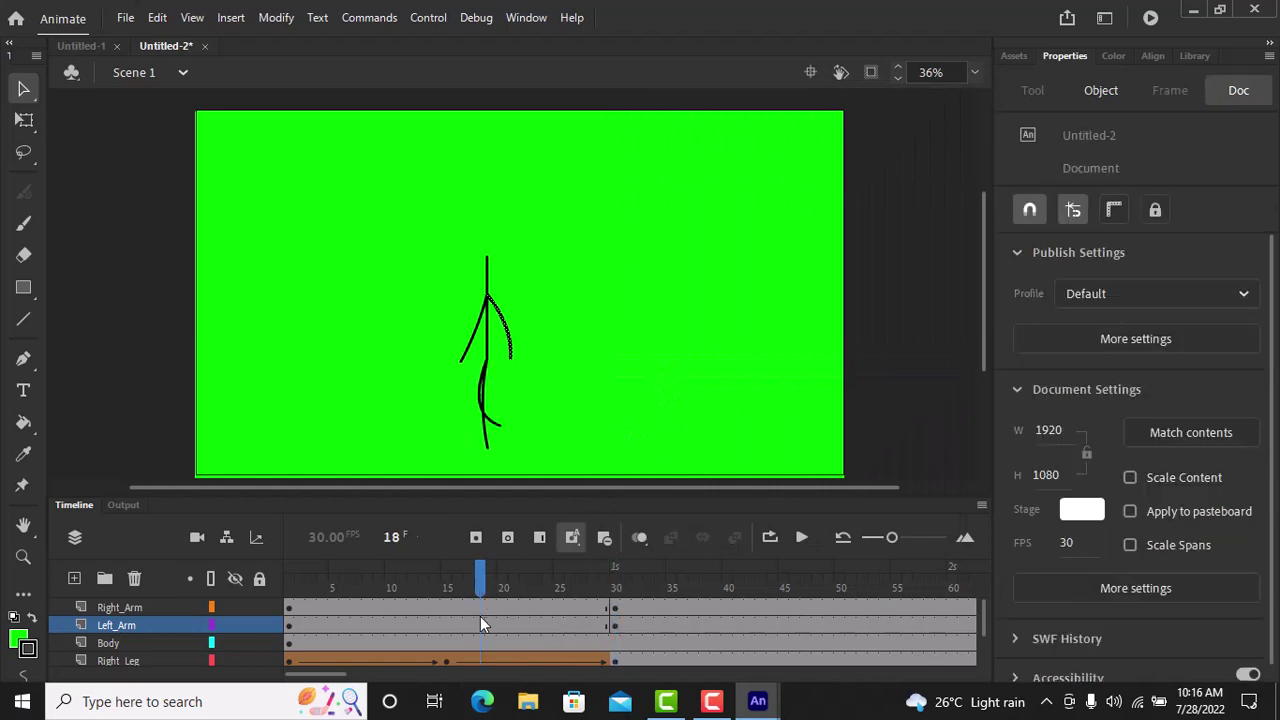
right_click(481, 613)
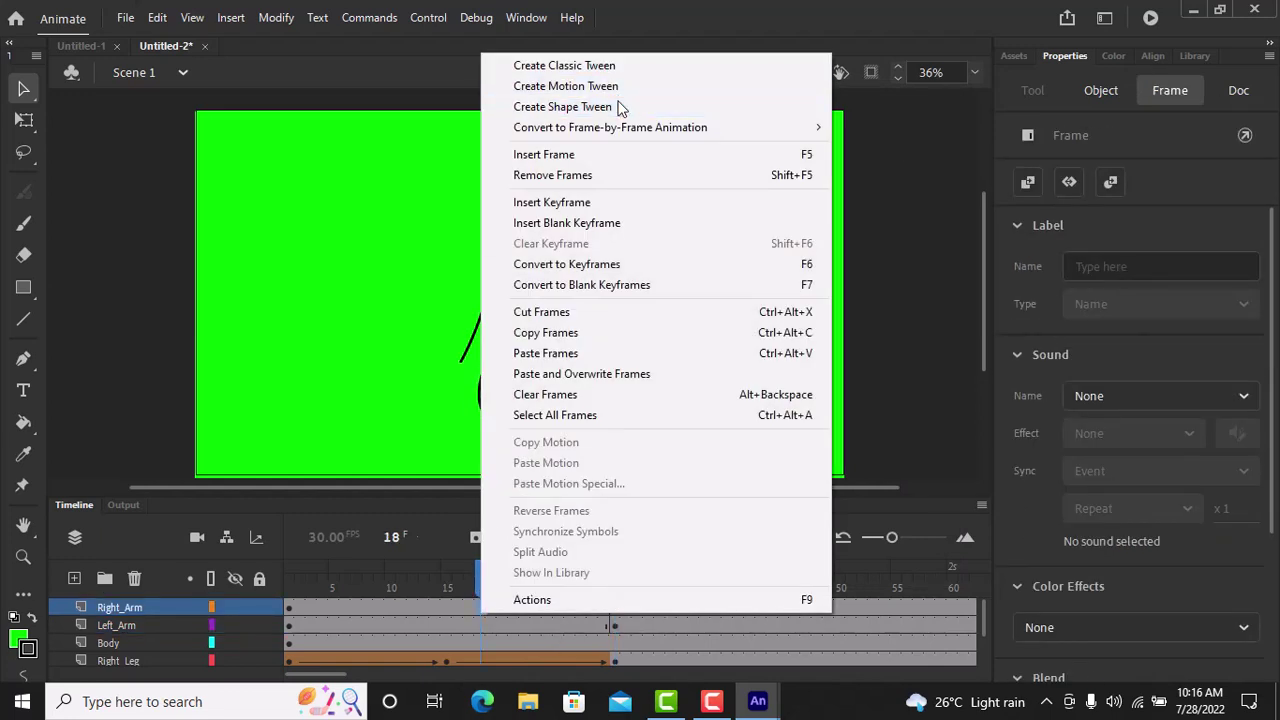
click(600, 107)
right_click(479, 625)
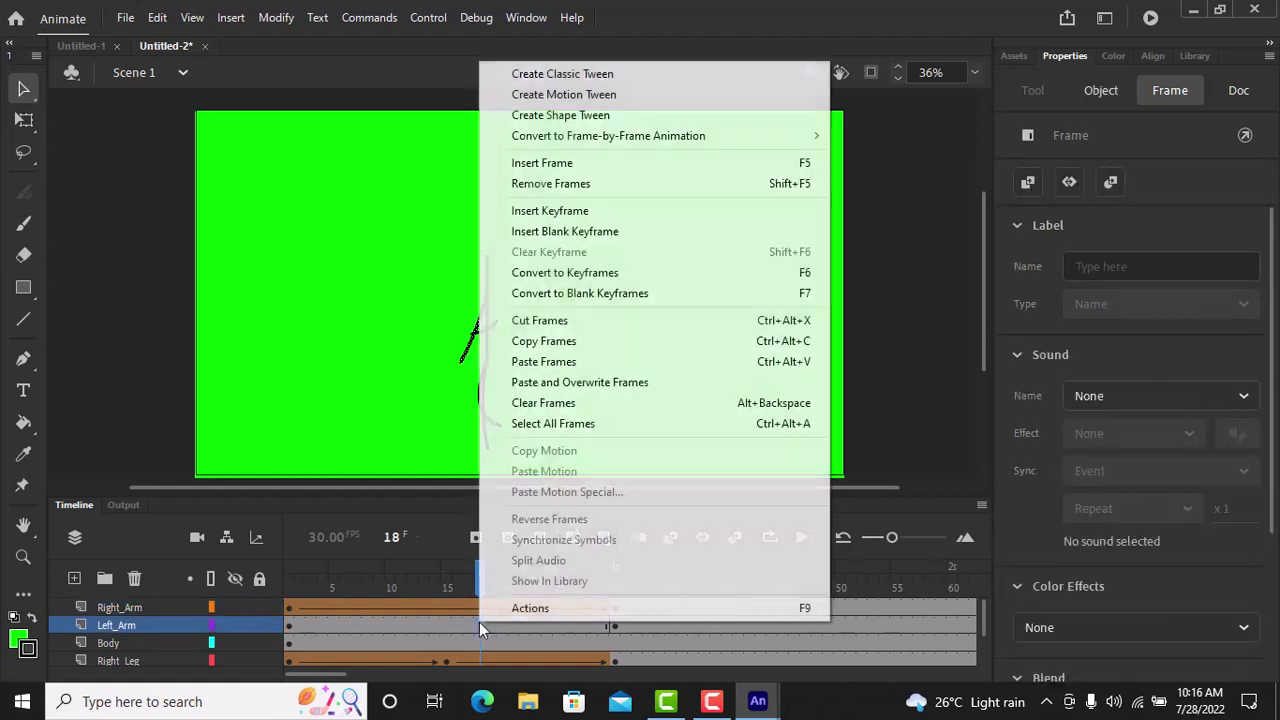
click(607, 120)
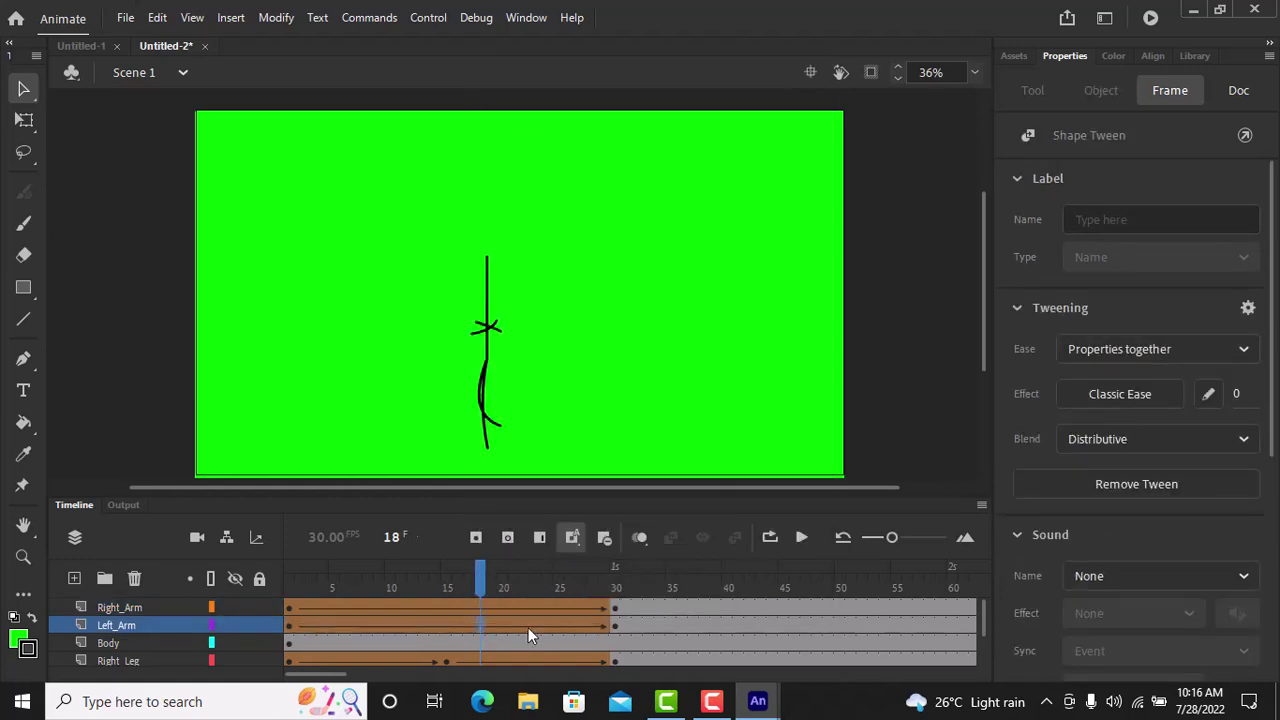
- Add a shape hint to the left arm at frame 1 and place it on the shoulder joint
drag(482, 581, 236, 596)
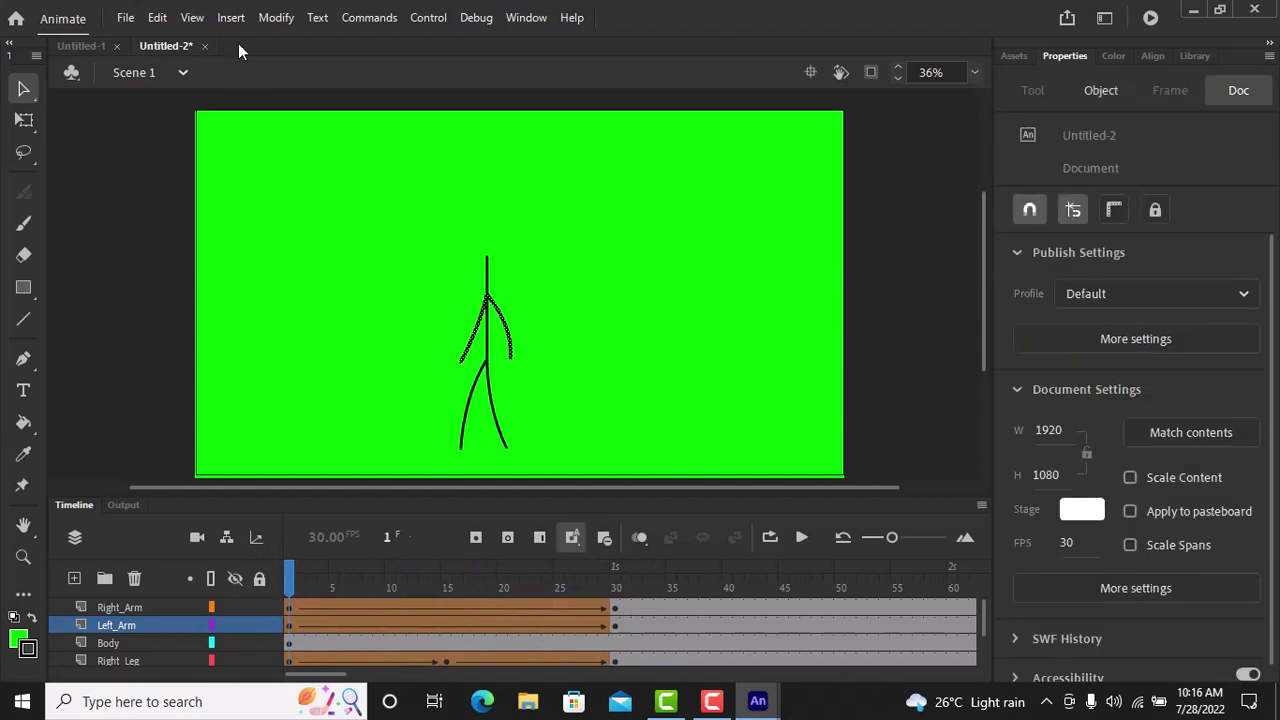
click(277, 19)
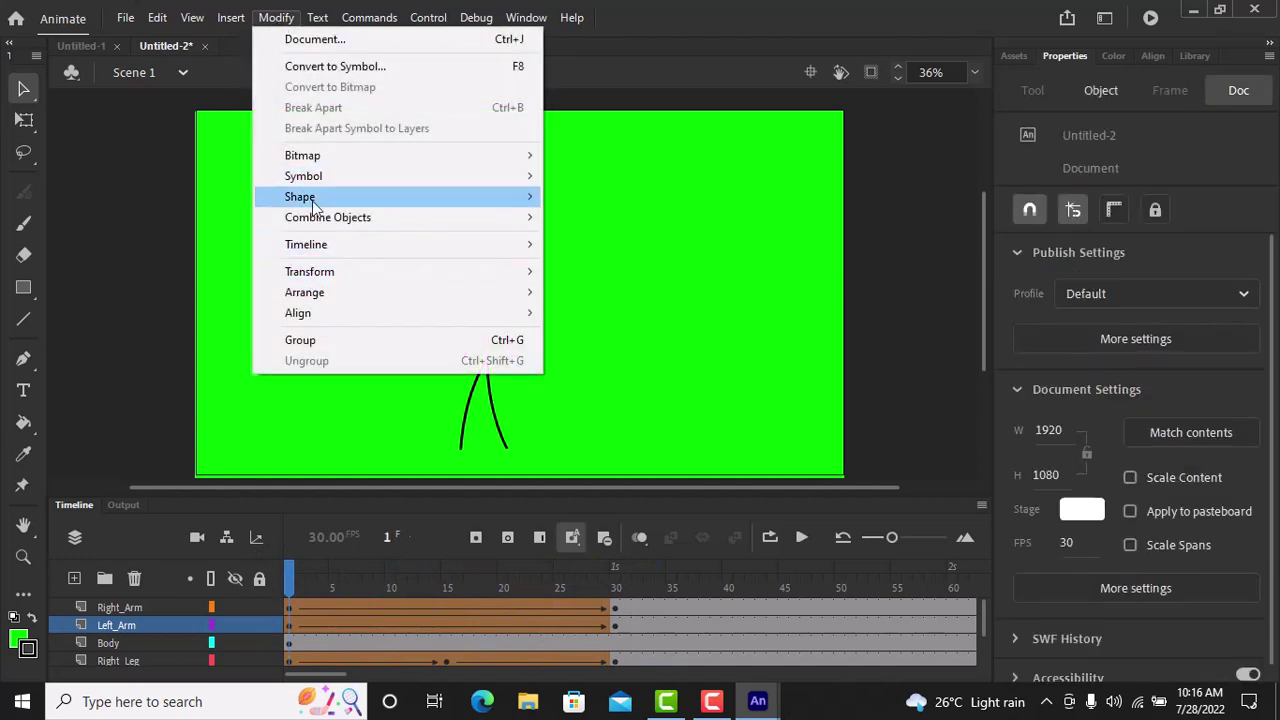
mouse_move(450, 196)
click(597, 374)
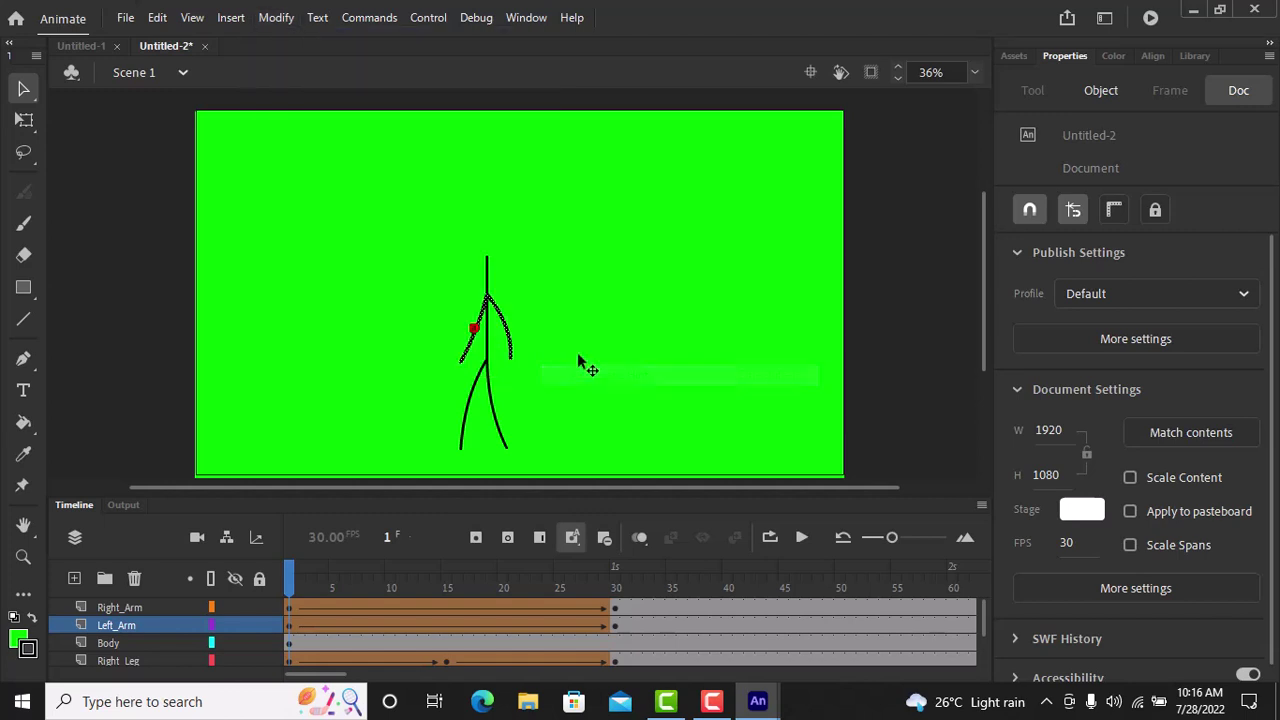
drag(474, 330, 486, 295)
- Add a shape hint to the right arm at frame 1 and place it on the shoulder joint
click(289, 607)
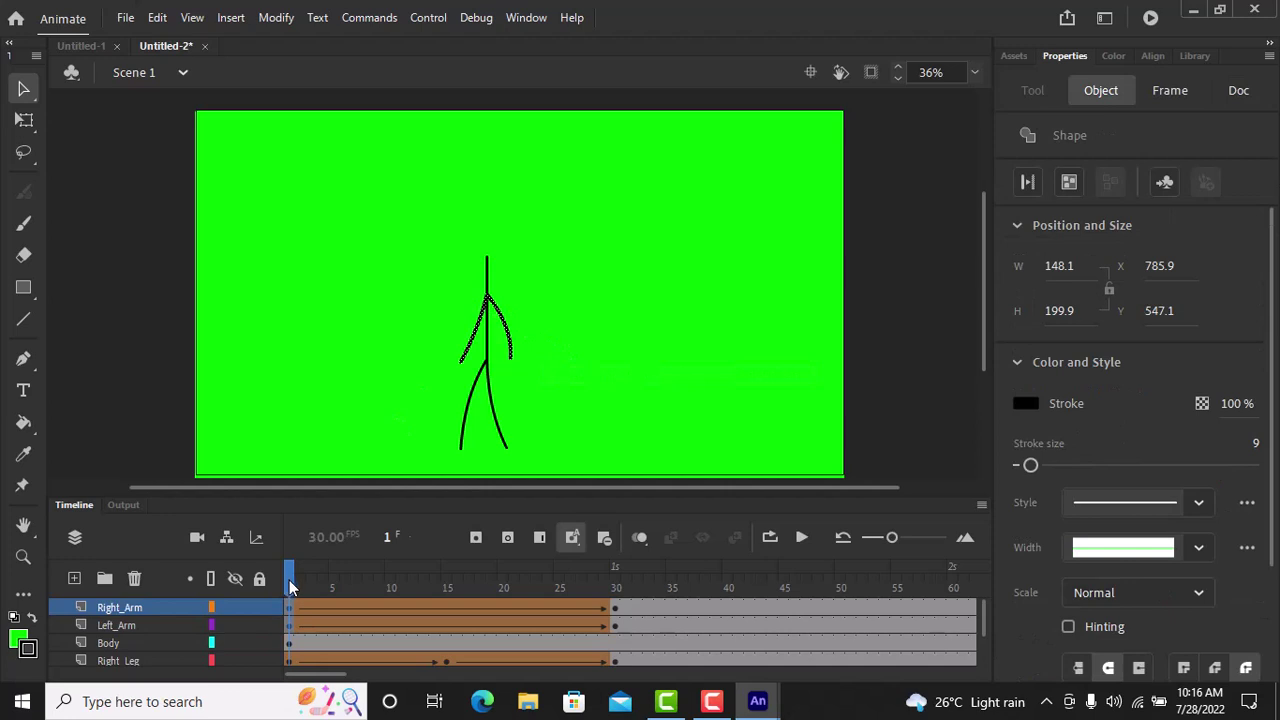
drag(290, 586, 199, 560)
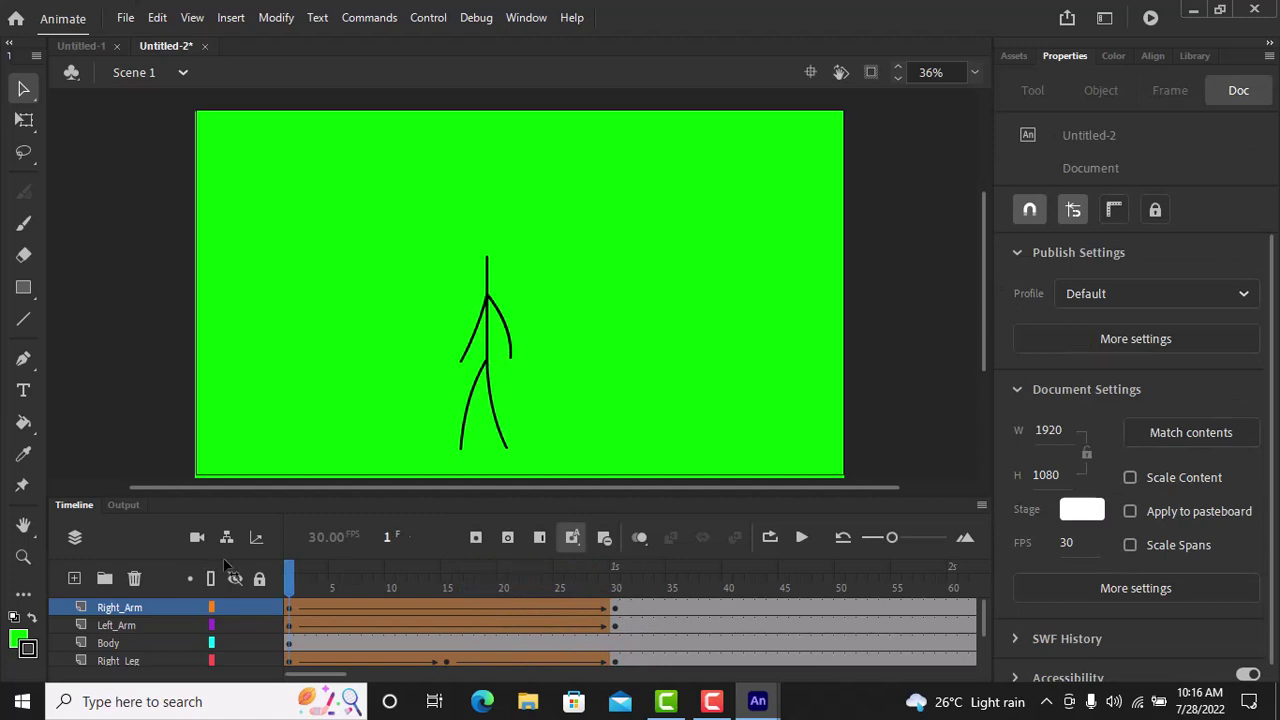
click(285, 607)
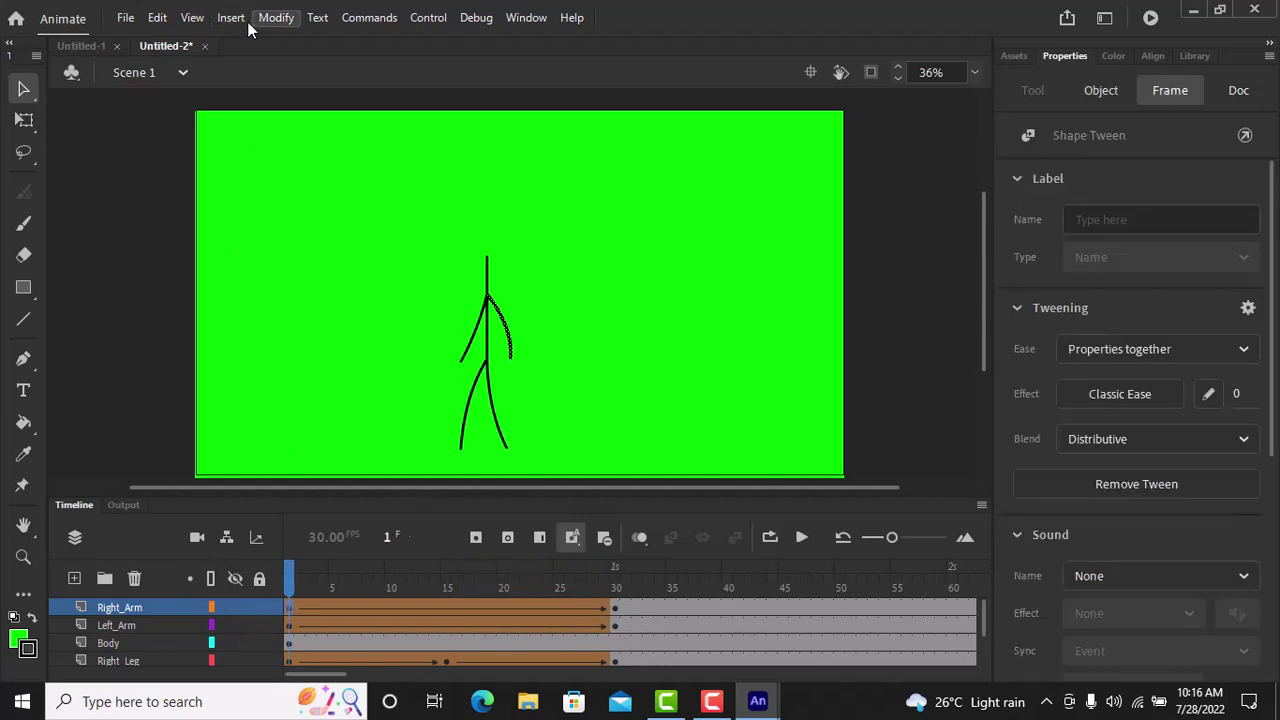
click(276, 17)
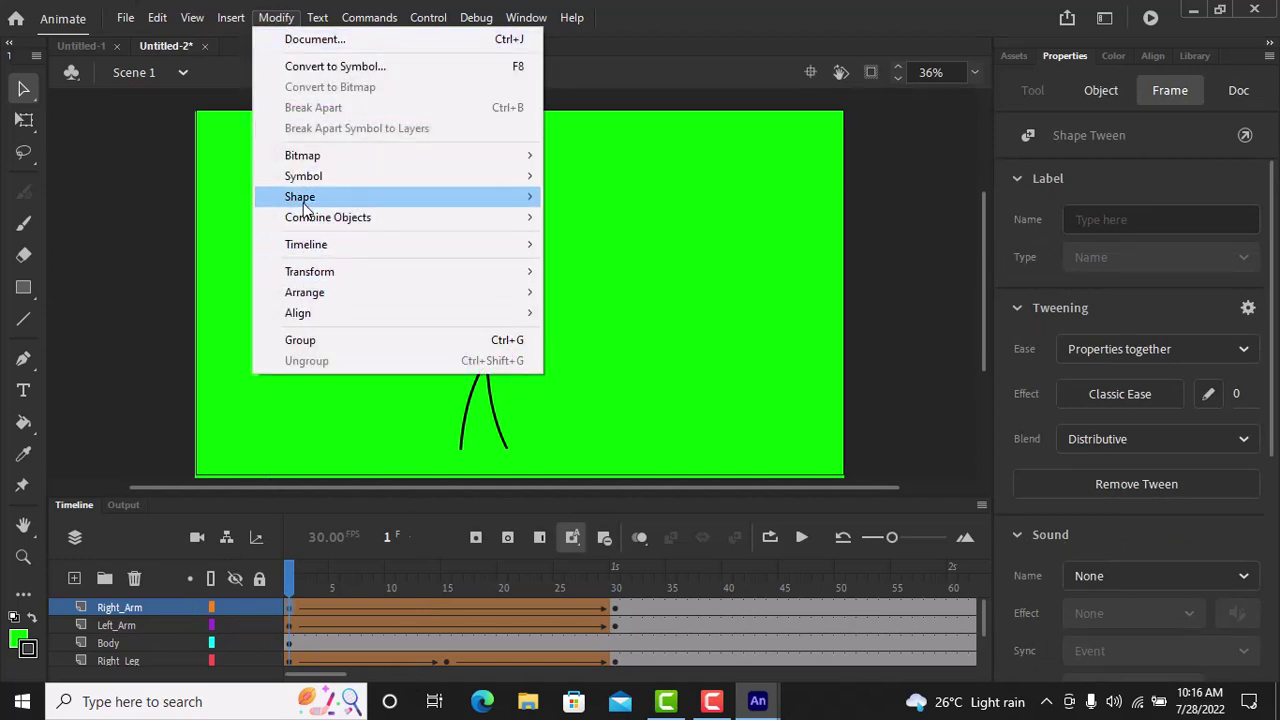
mouse_move(305, 206)
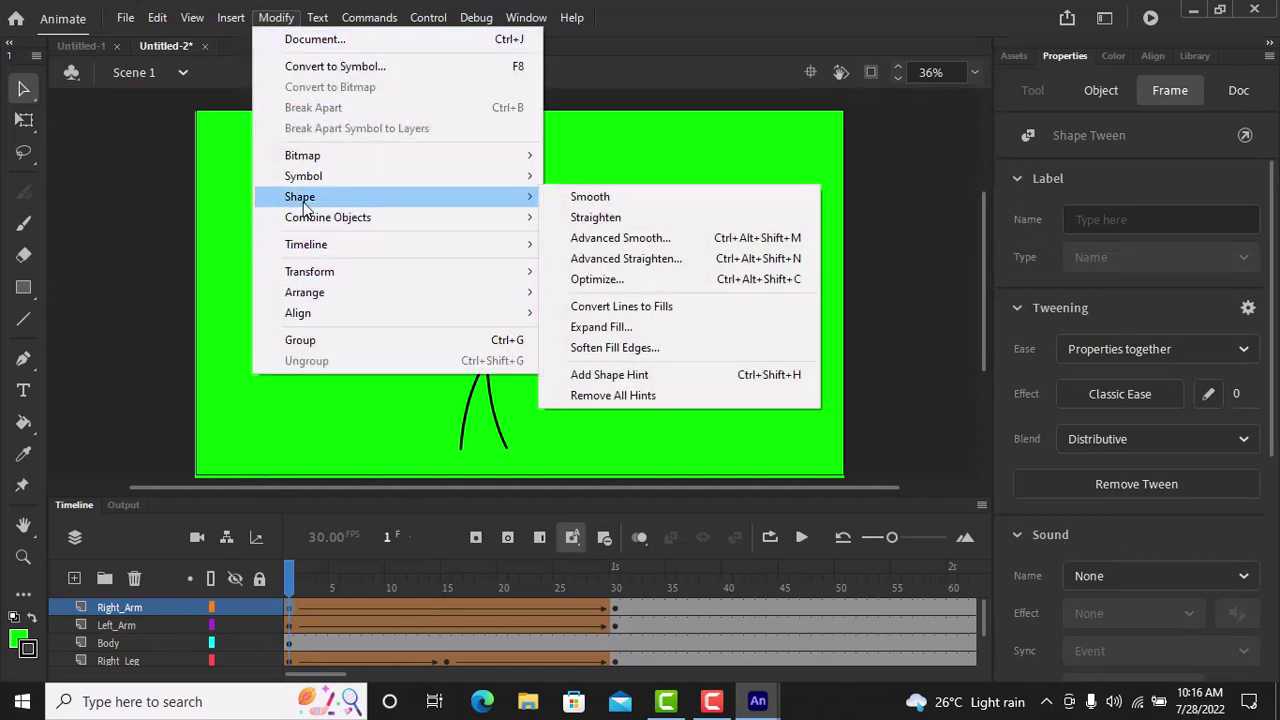
click(590, 372)
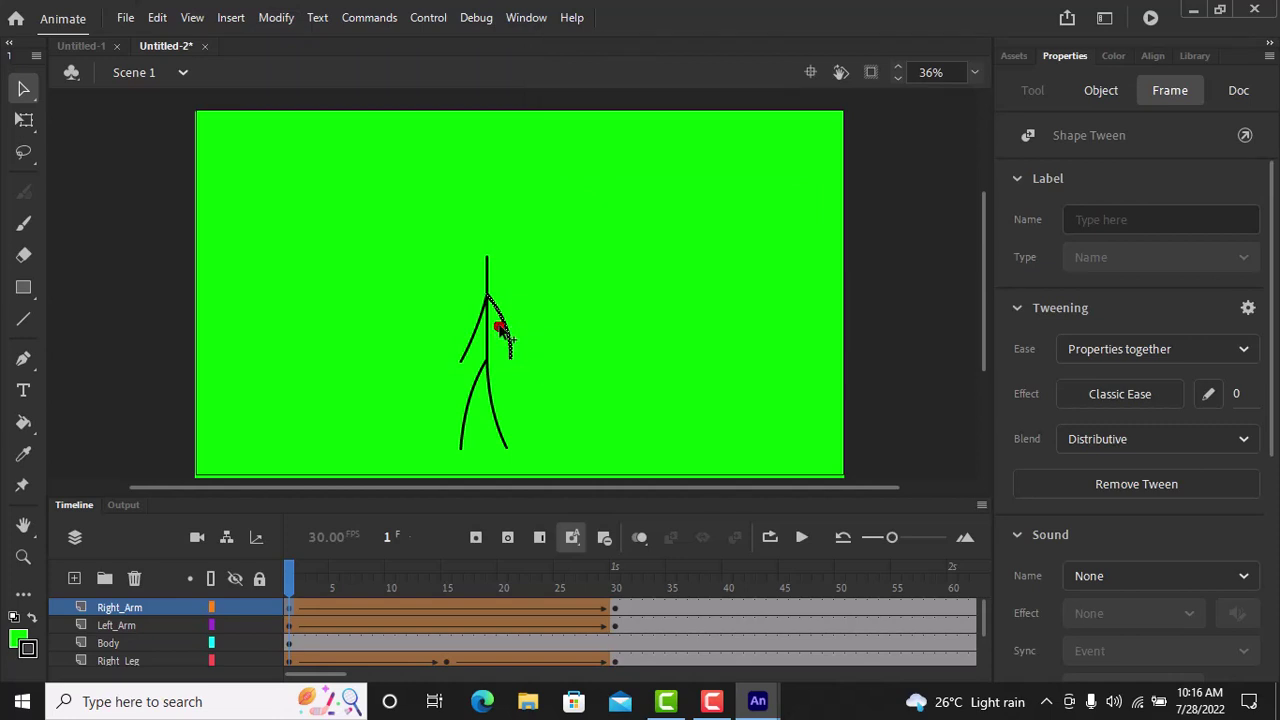
drag(499, 328, 486, 295)
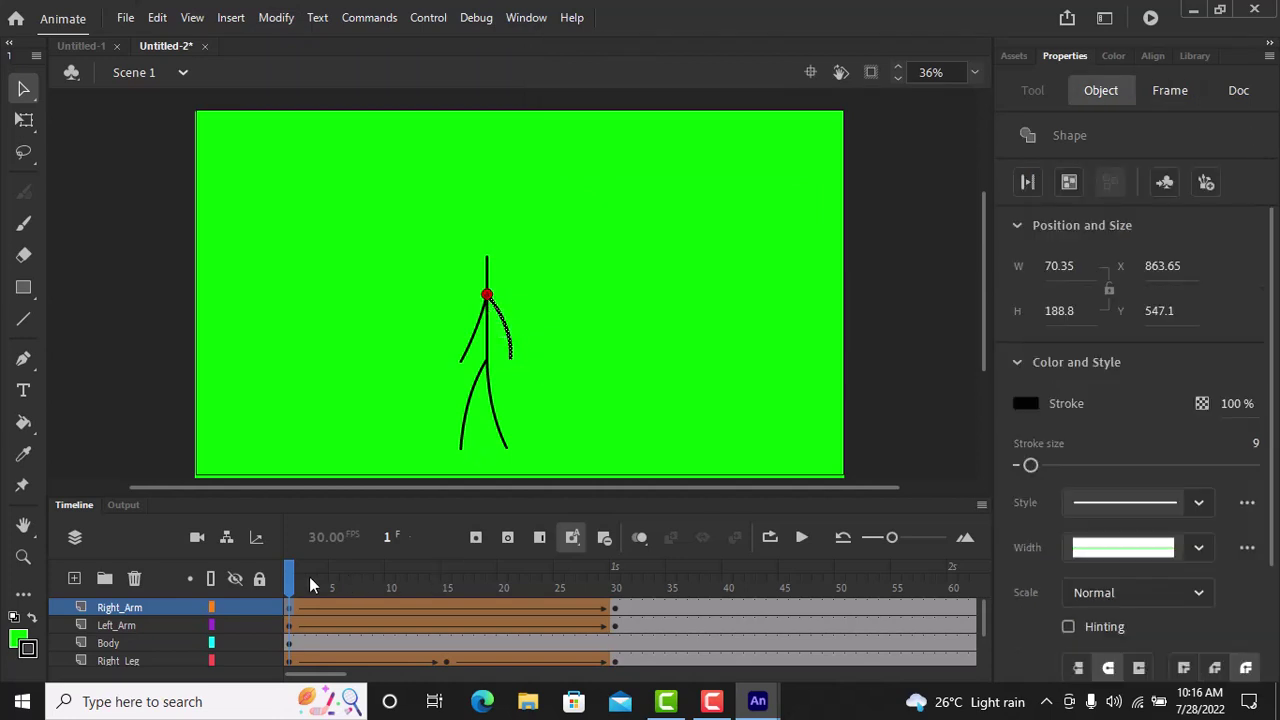
- Place the right arm's ending shape hint on the shoulder joint at frame 30
drag(295, 592, 650, 598)
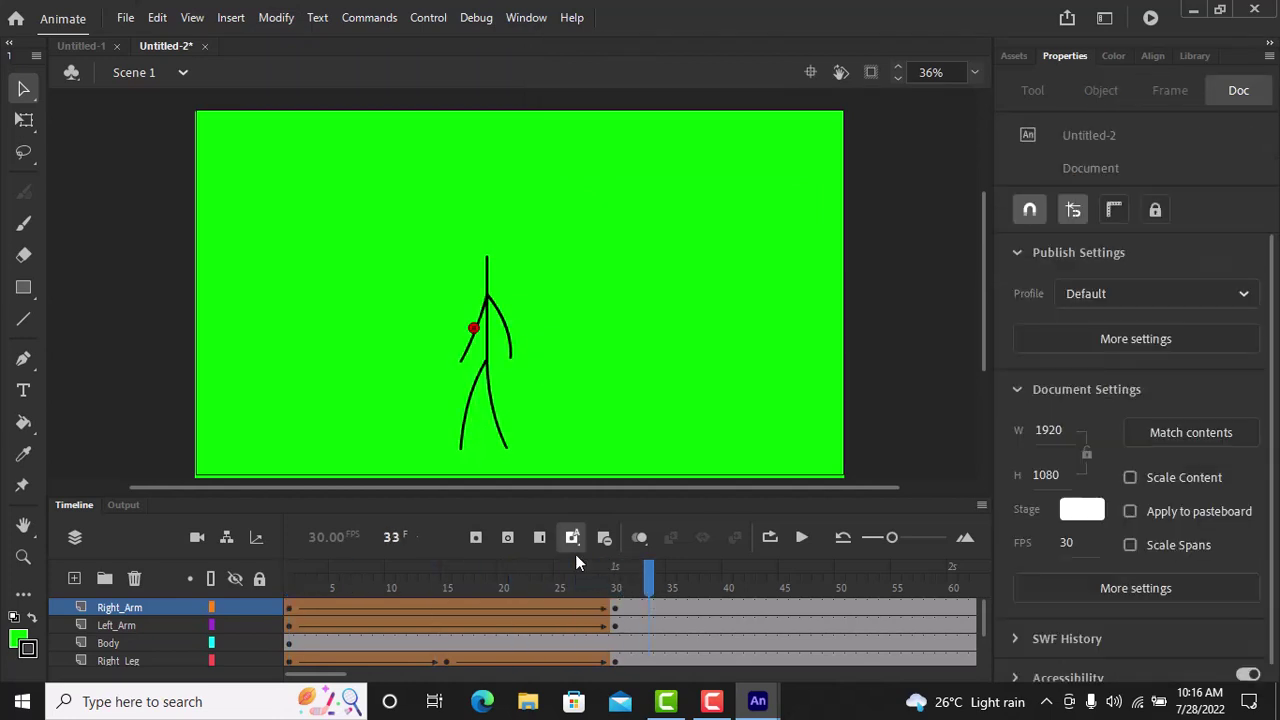
key(F6)
key(shift+comma)
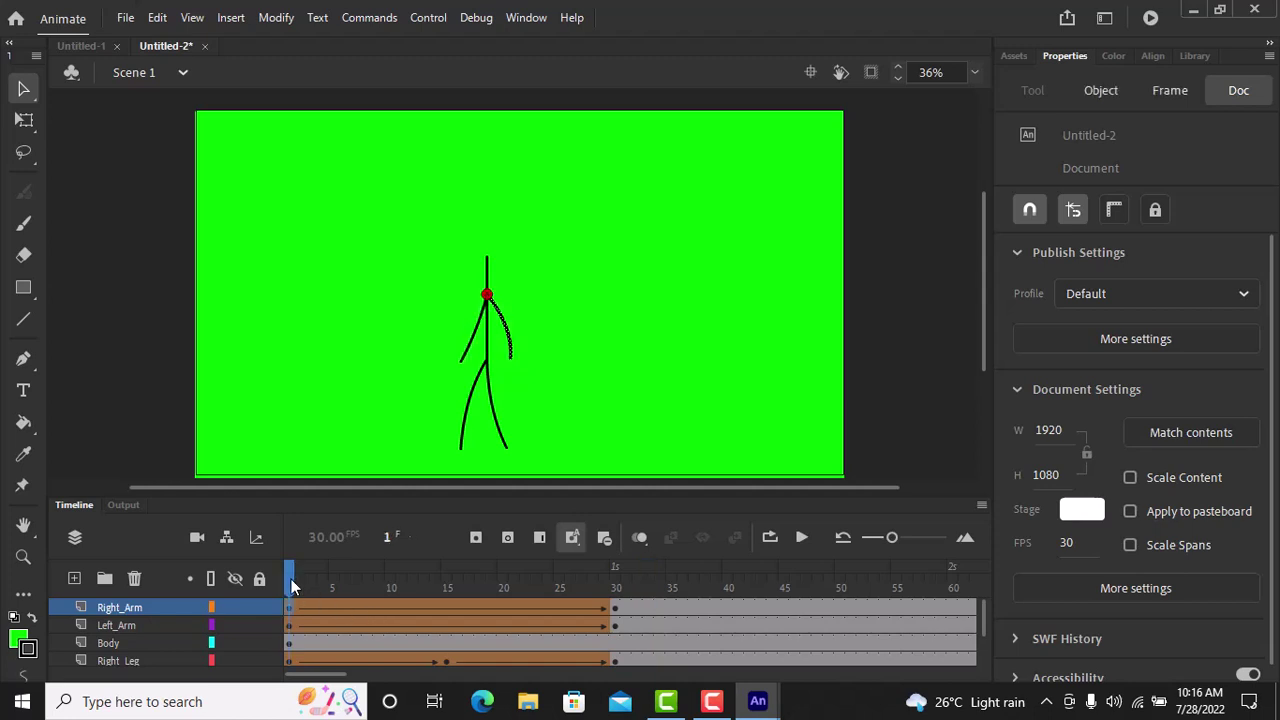
drag(291, 579, 626, 579)
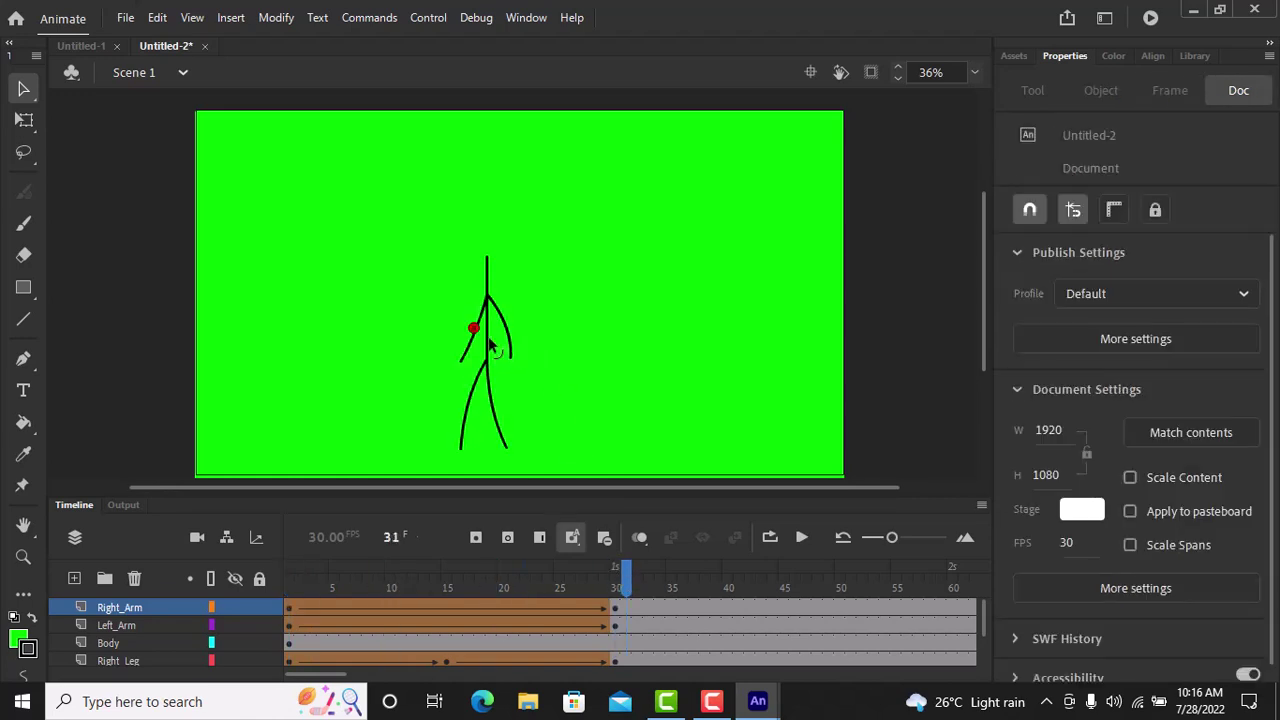
drag(474, 330, 489, 312)
key(shift+comma)
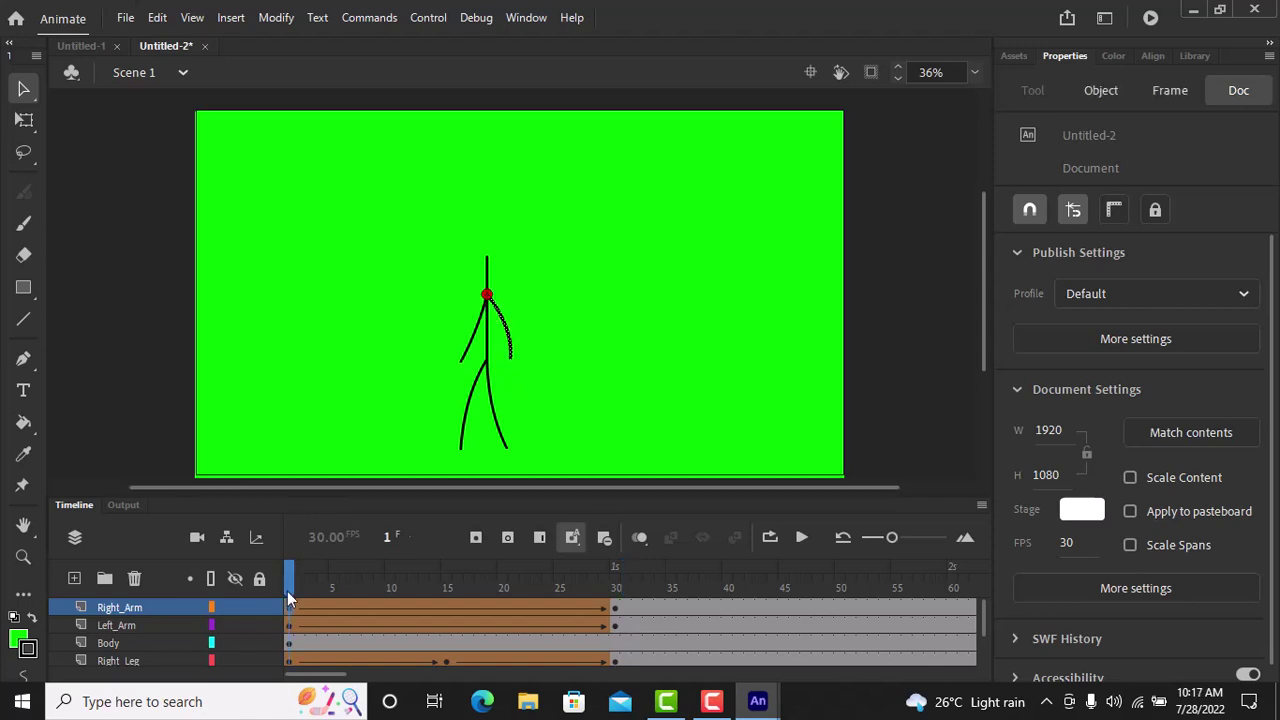
drag(288, 591, 607, 562)
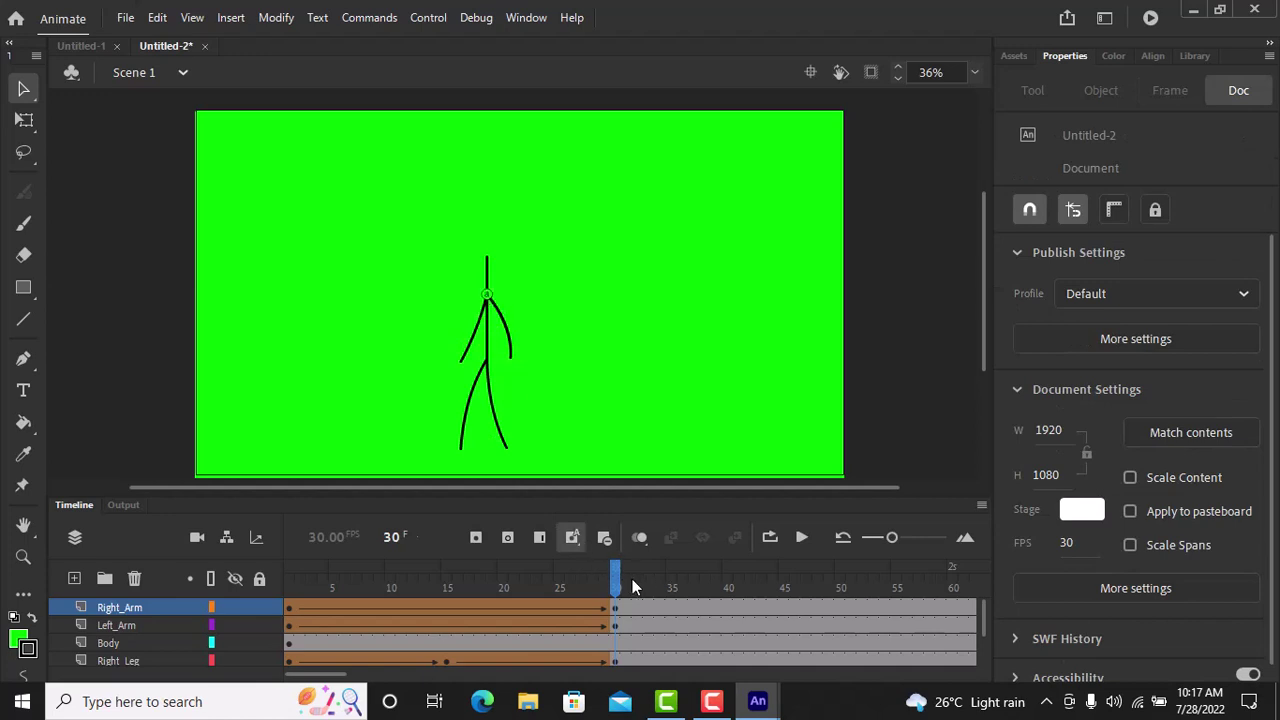
- Try to place the left arm's ending shape hint on the shoulder joint, and undo the accidental background move
drag(618, 586, 261, 595)
click(289, 625)
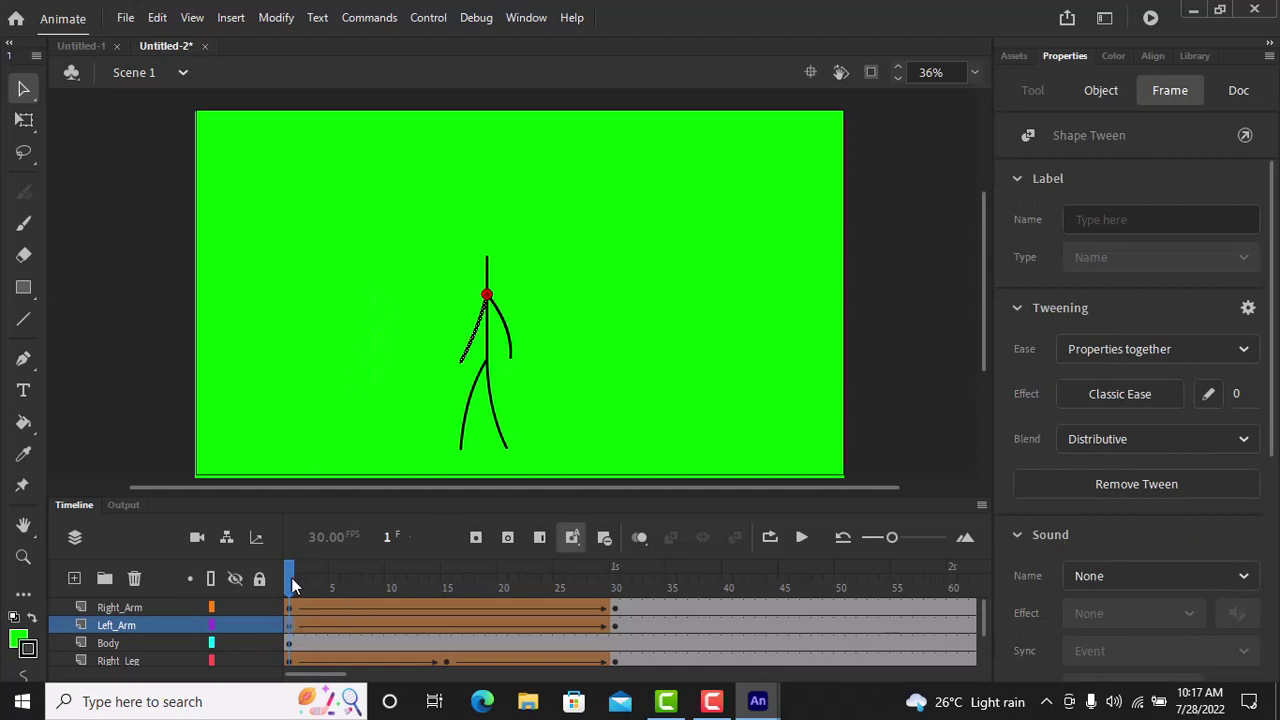
drag(293, 585, 621, 573)
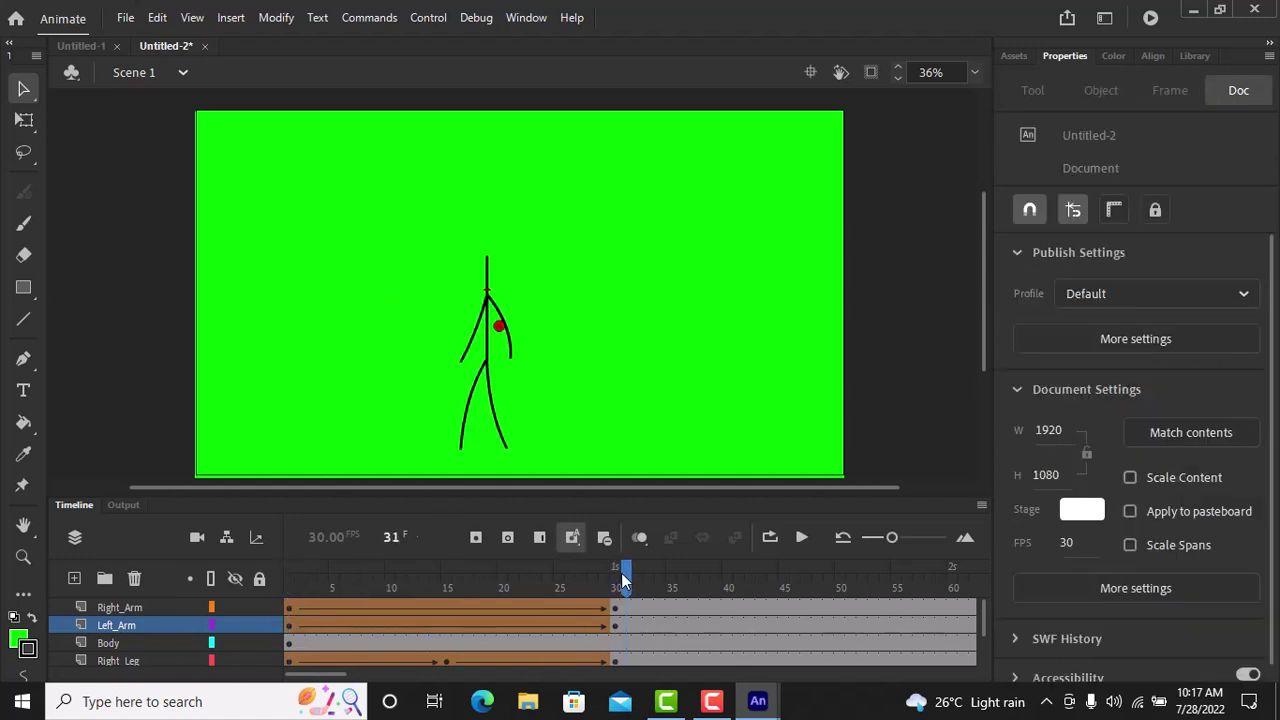
drag(500, 334, 498, 310)
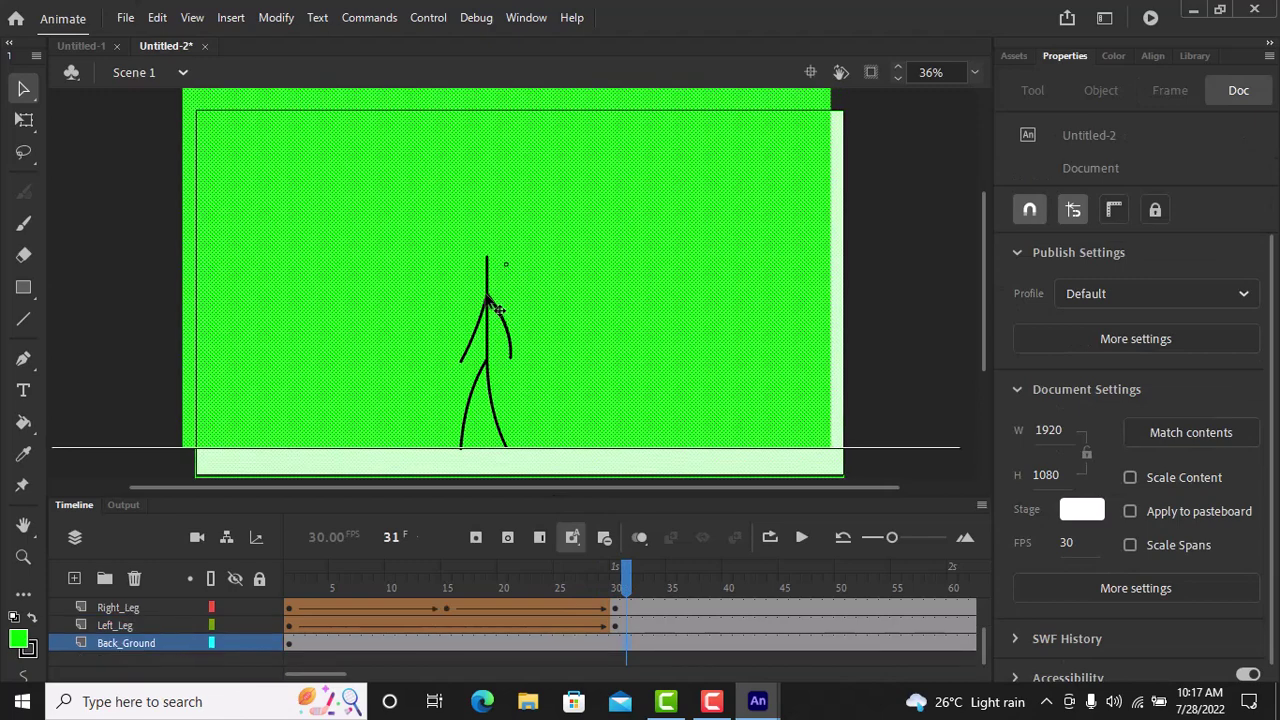
key(ctrl+z)
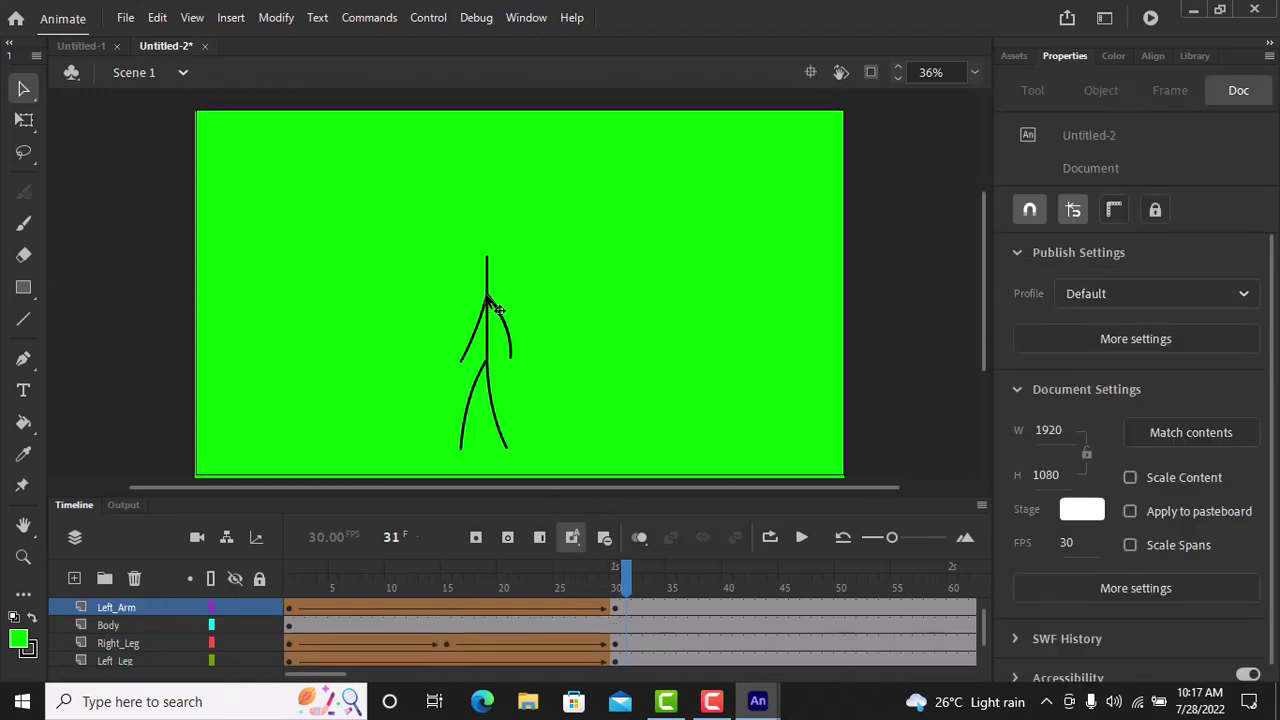
- Undo the last change and place the left arm's ending shape hint on the shoulder joint at frame 30
key(ctrl+z)
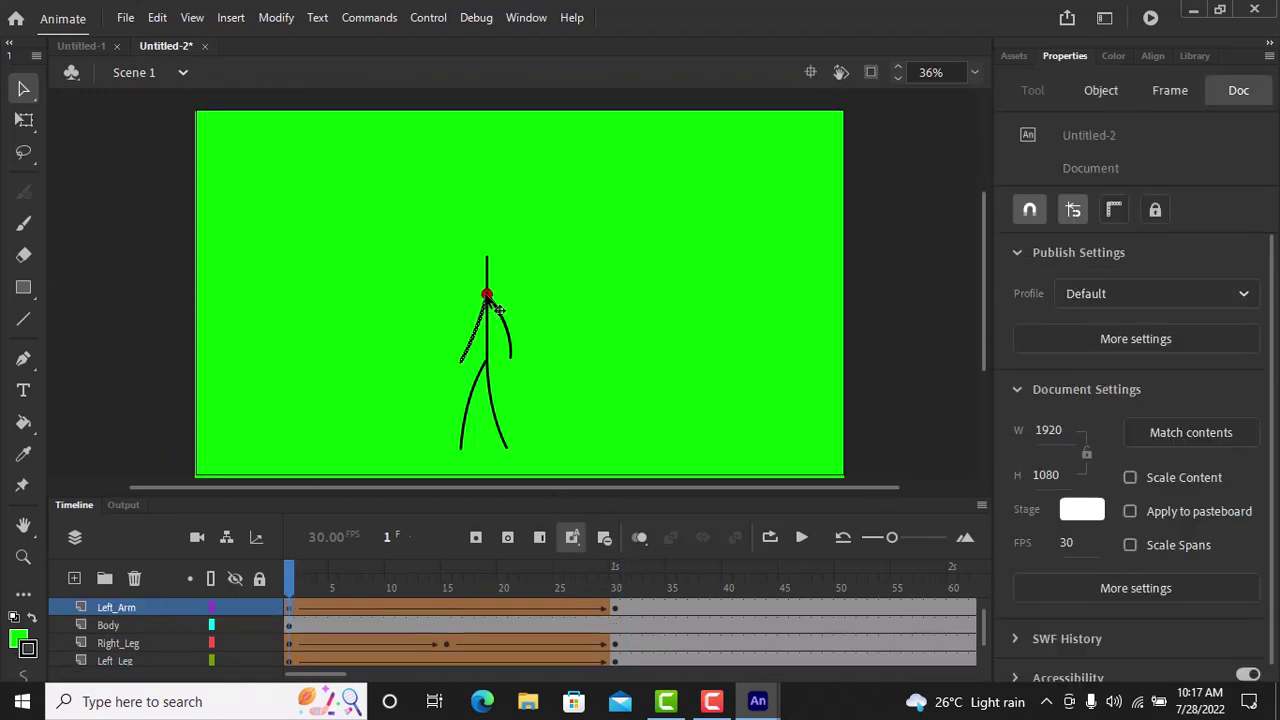
drag(292, 575, 620, 600)
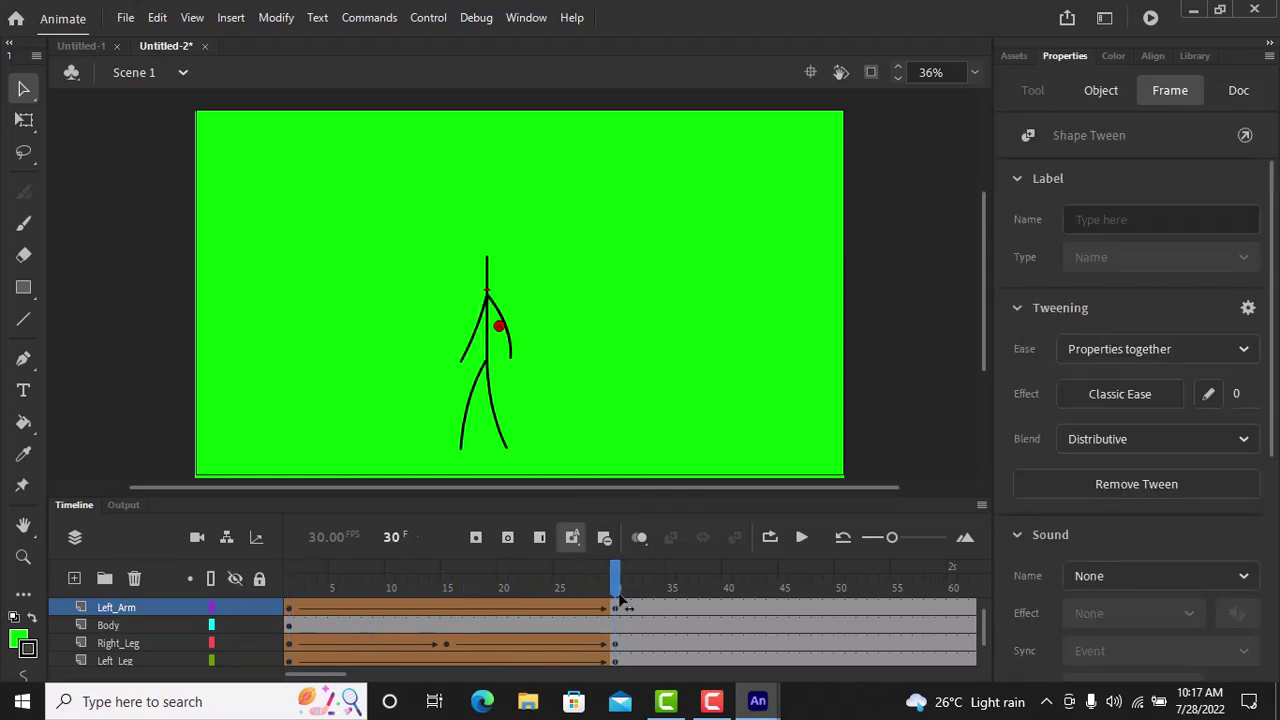
click(618, 598)
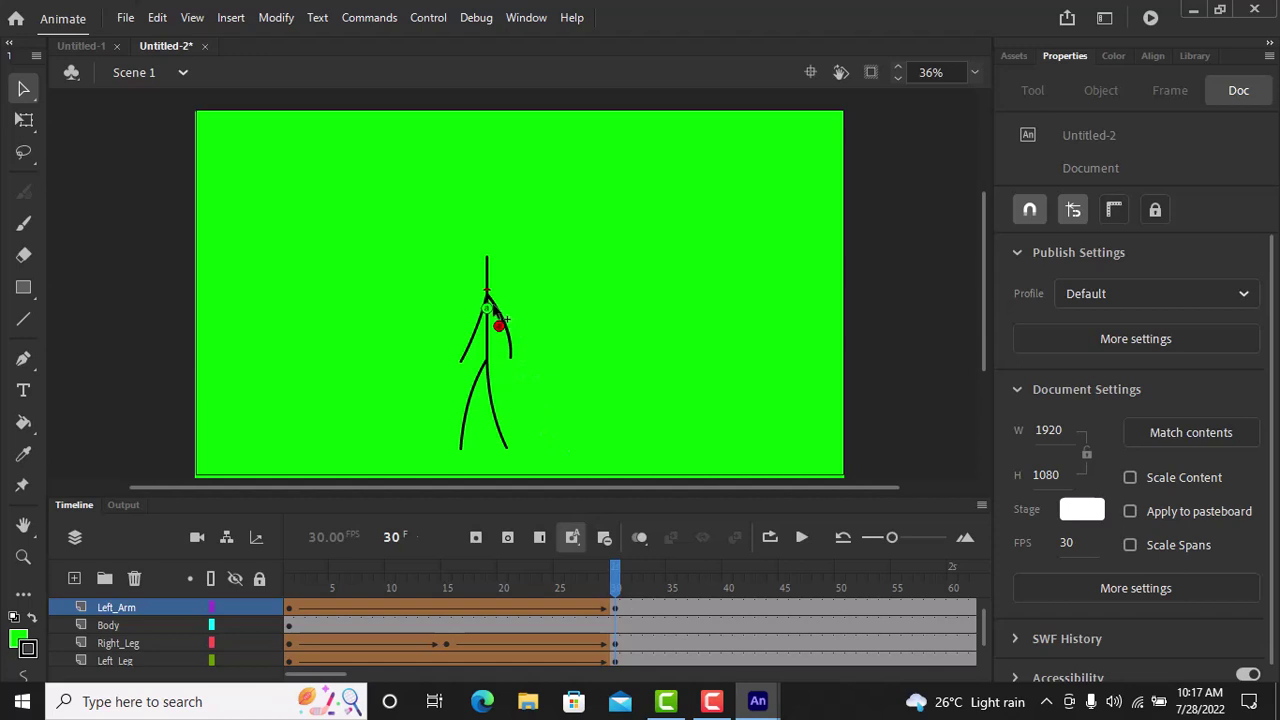
- Preview the walk cycle from frame 1 in the timeline and as a test movie to check the leg and arm motion
drag(617, 578, 255, 548)
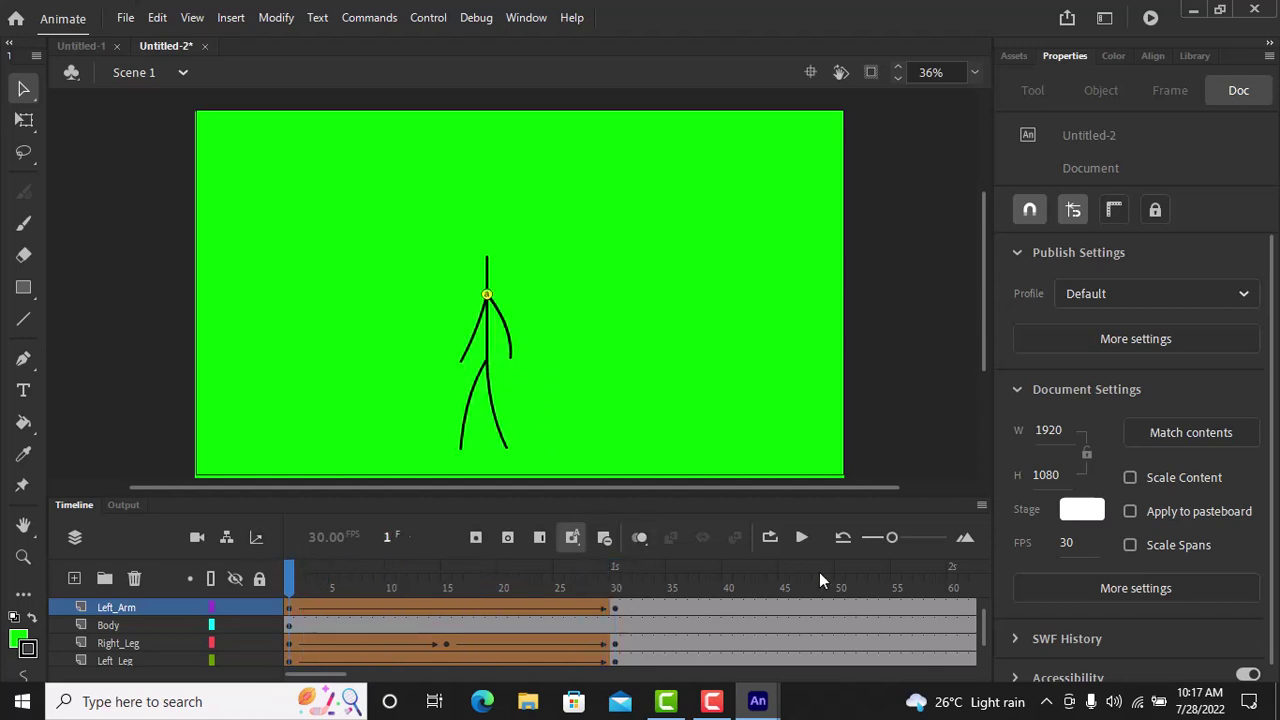
click(802, 539)
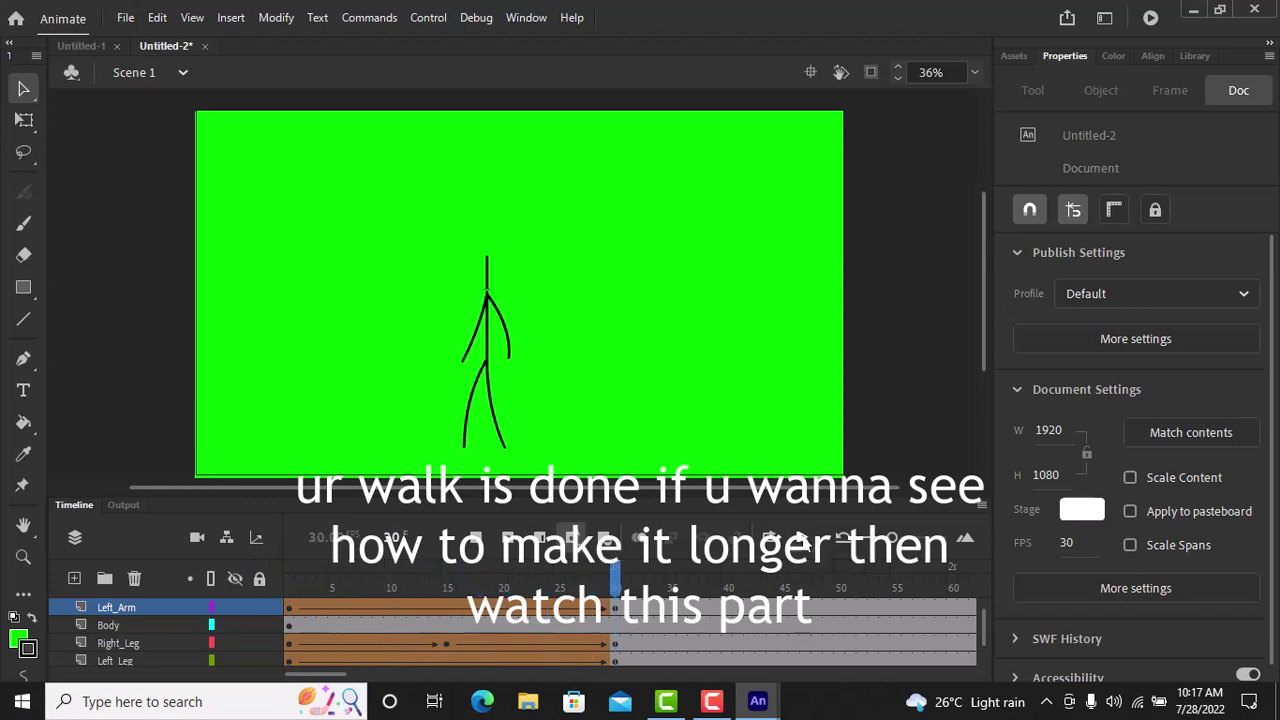
drag(620, 588, 278, 535)
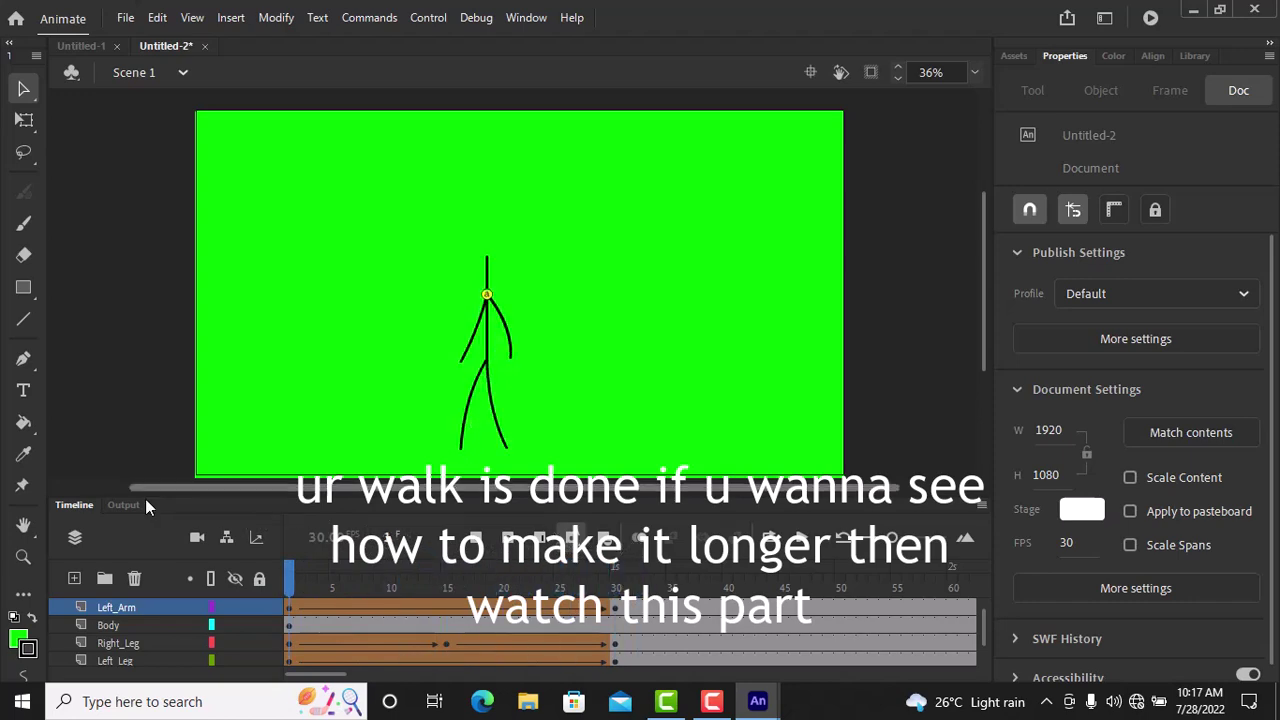
click(437, 22)
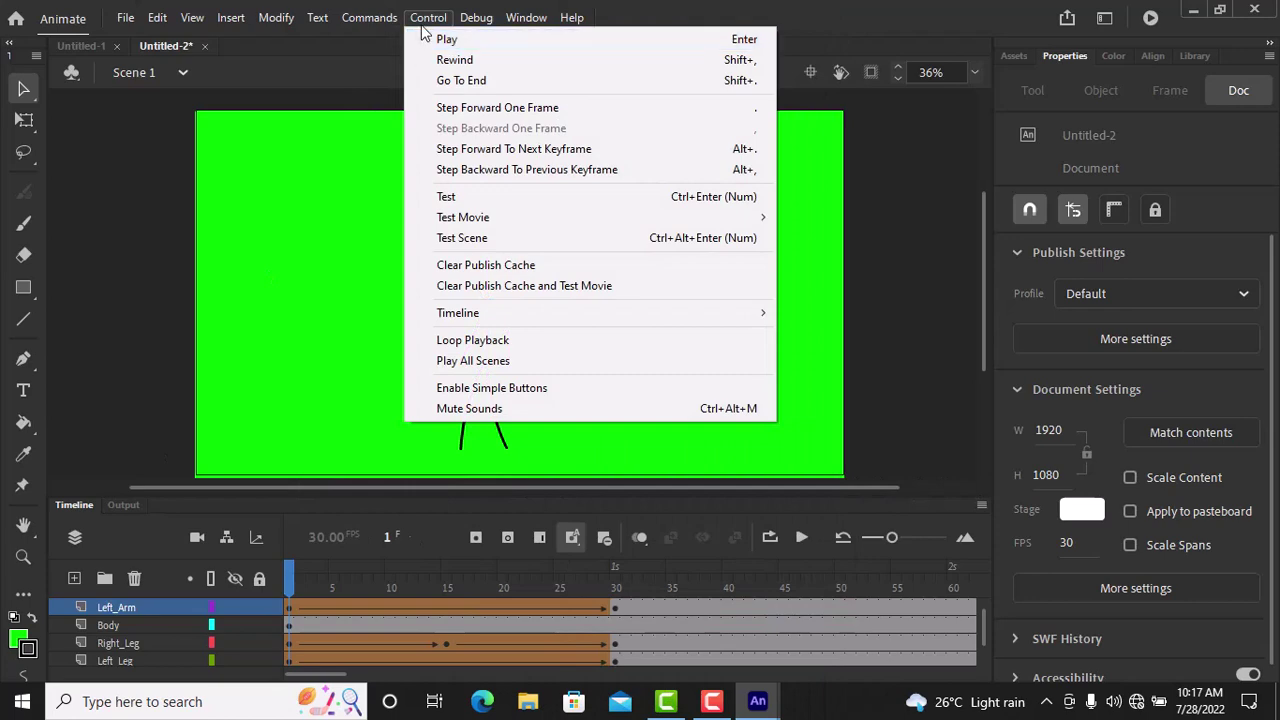
click(447, 200)
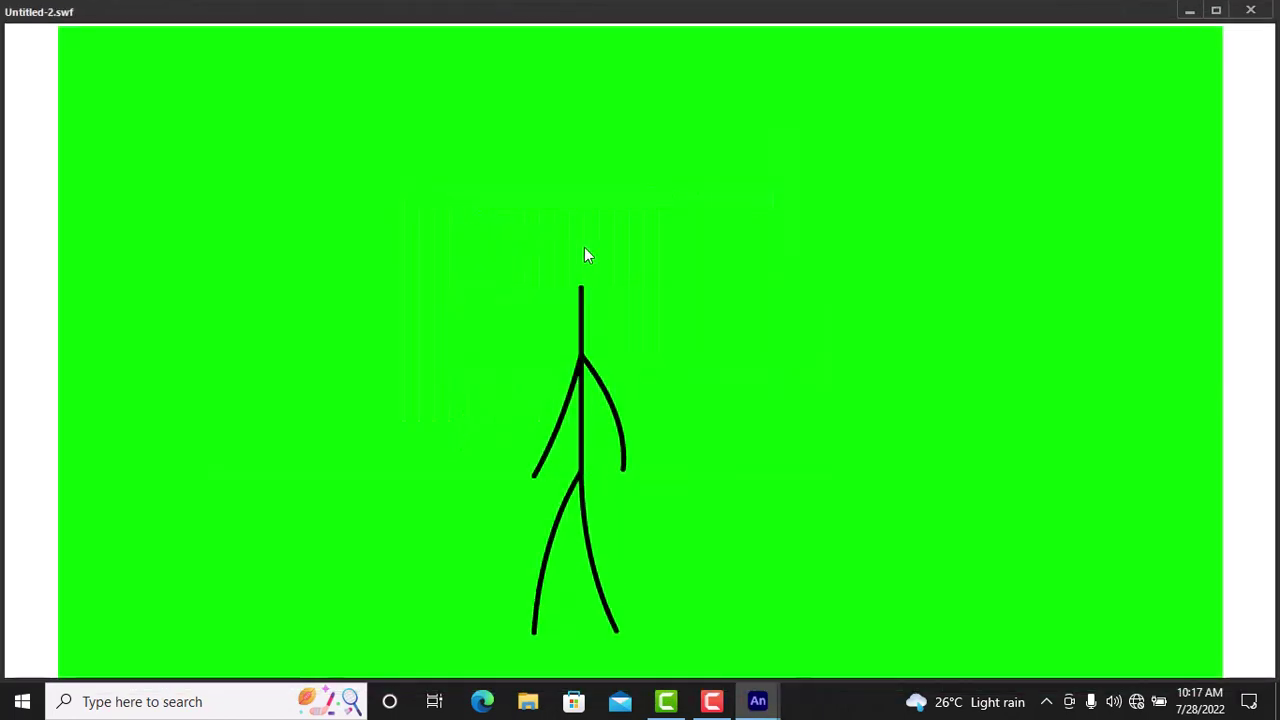
click(1256, 12)
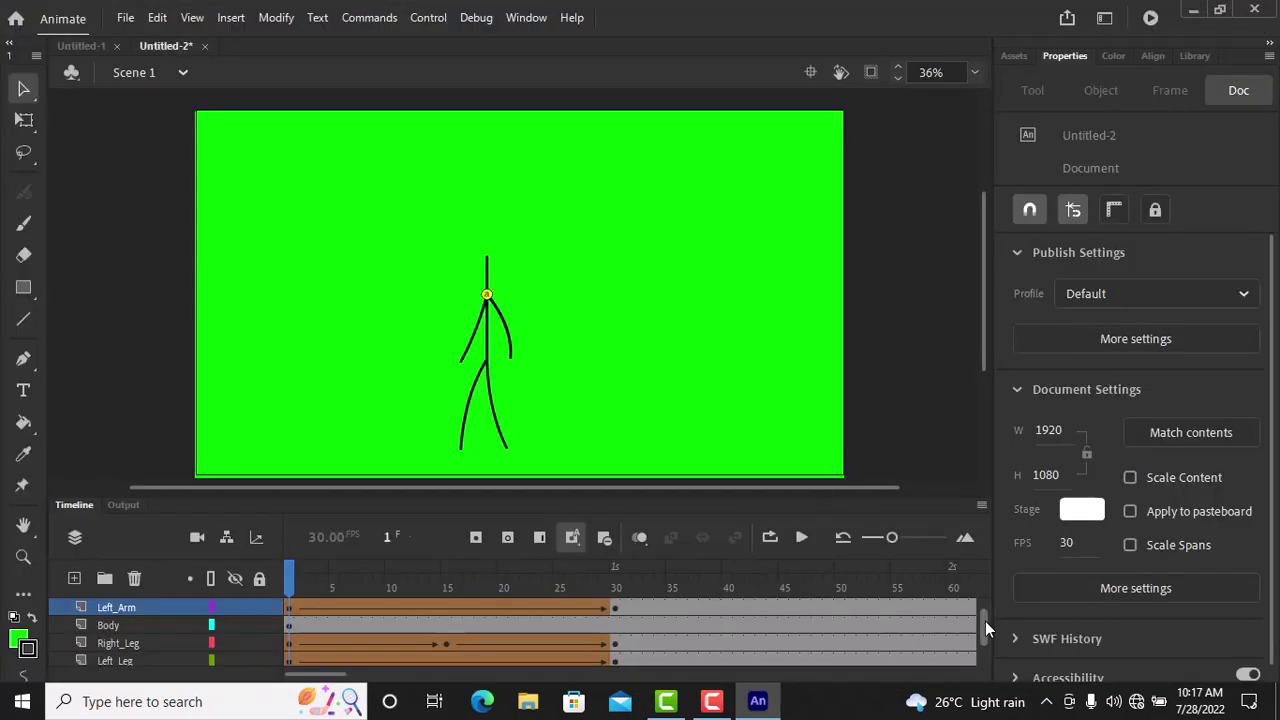
- Copy the Left_Arm tween frames 1 to 30 and paste them at frame 31 of the same layer
drag(985, 621, 980, 601)
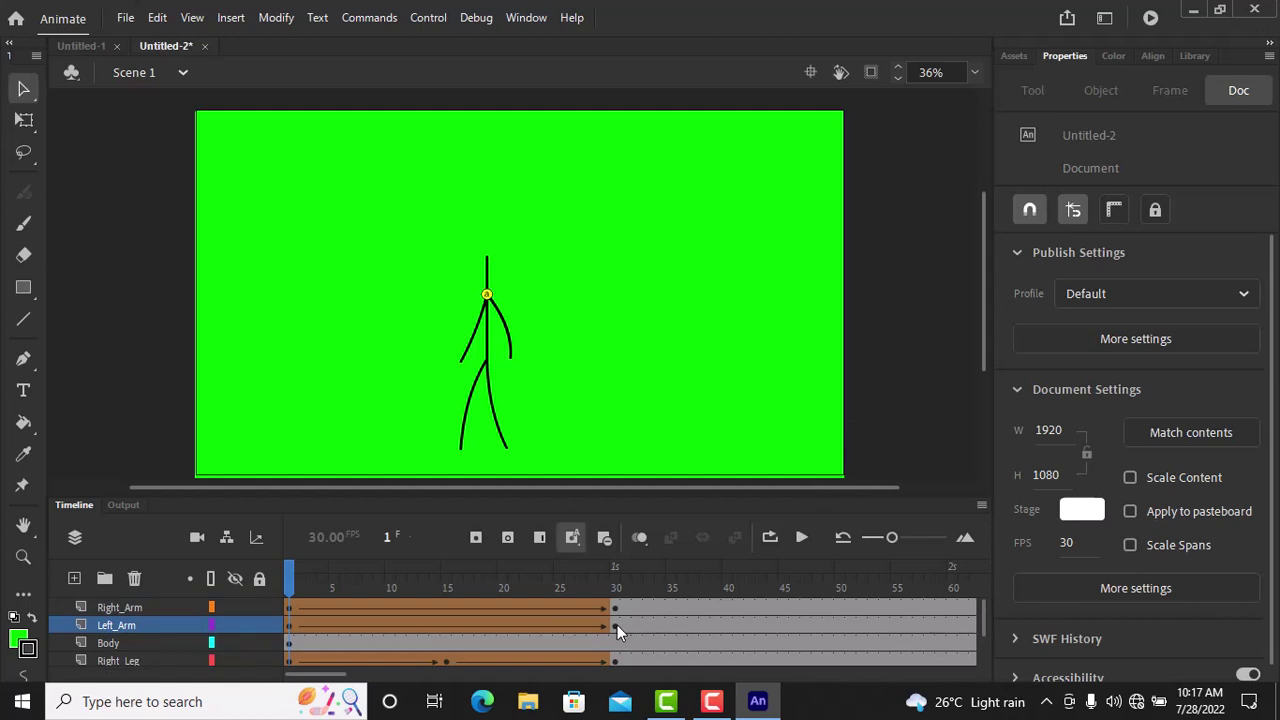
drag(617, 625, 289, 619)
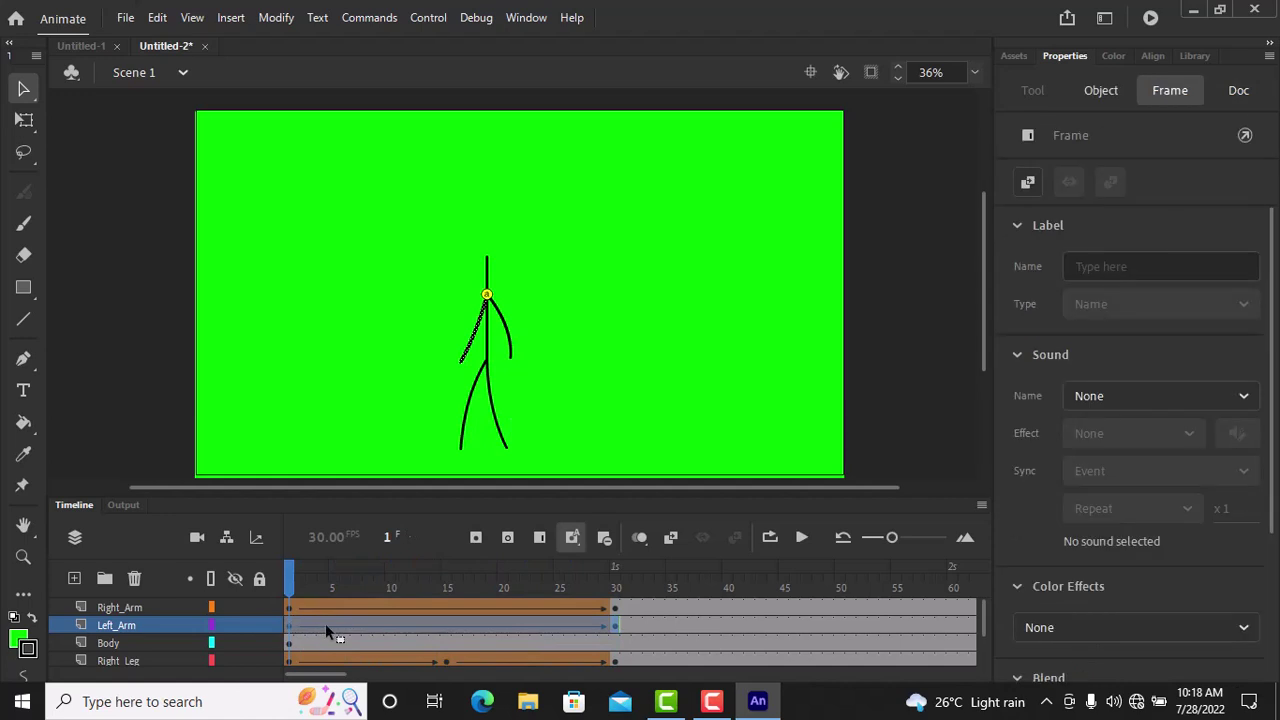
right_click(325, 623)
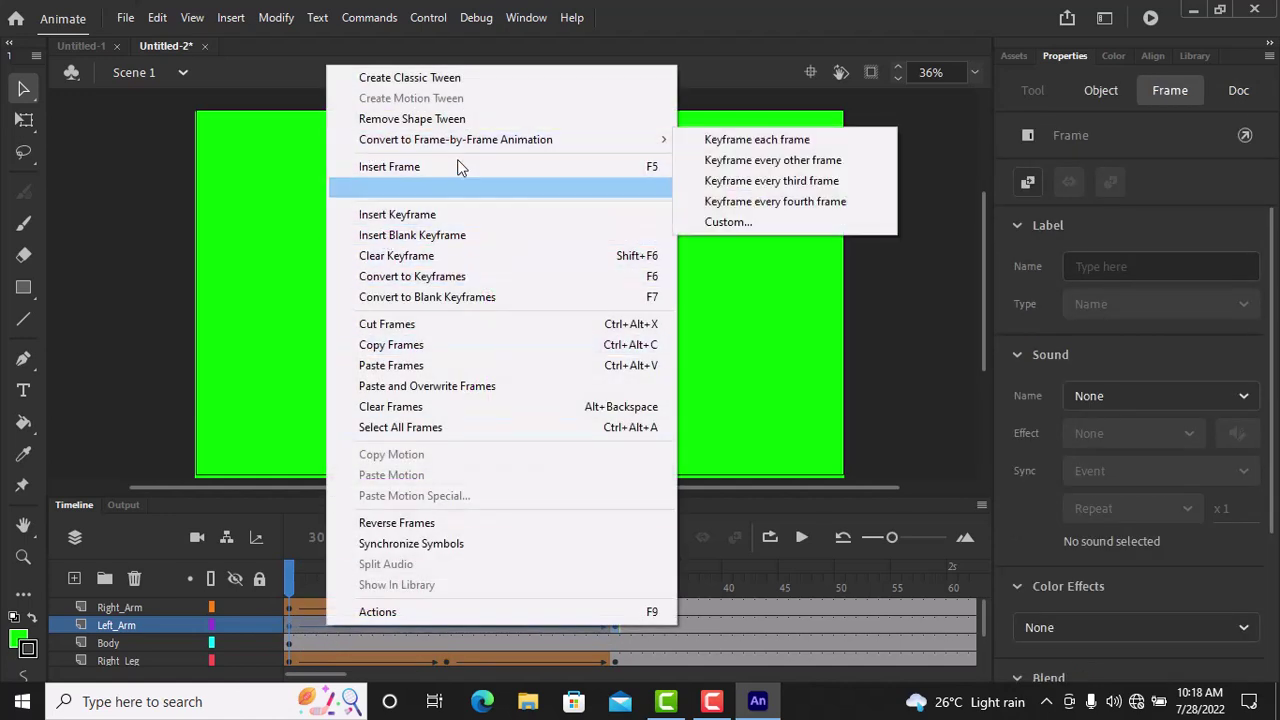
click(410, 345)
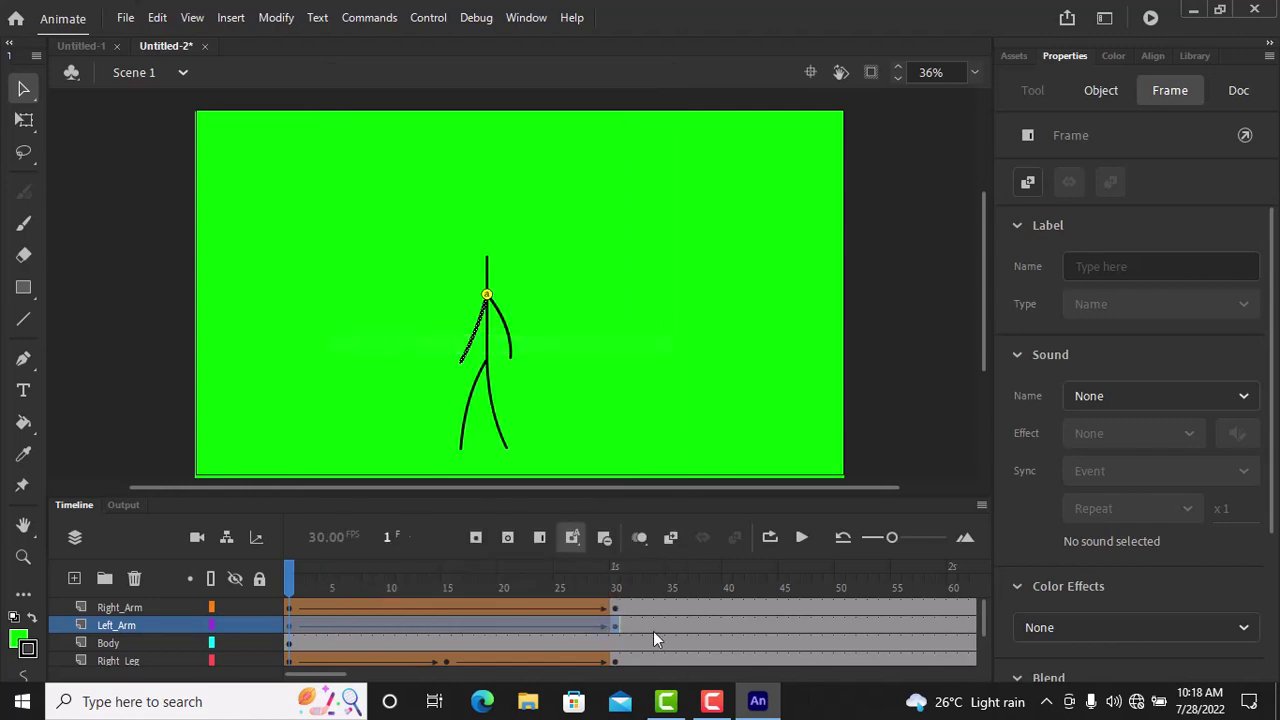
click(624, 626)
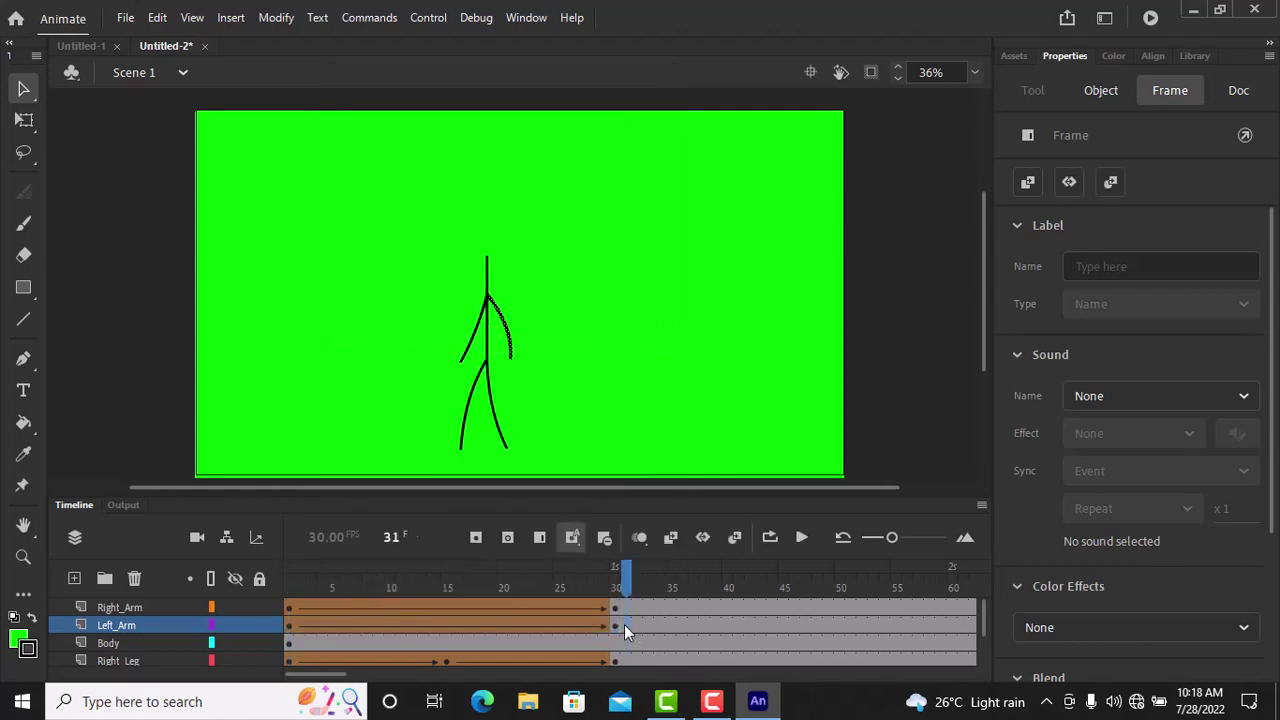
right_click(624, 626)
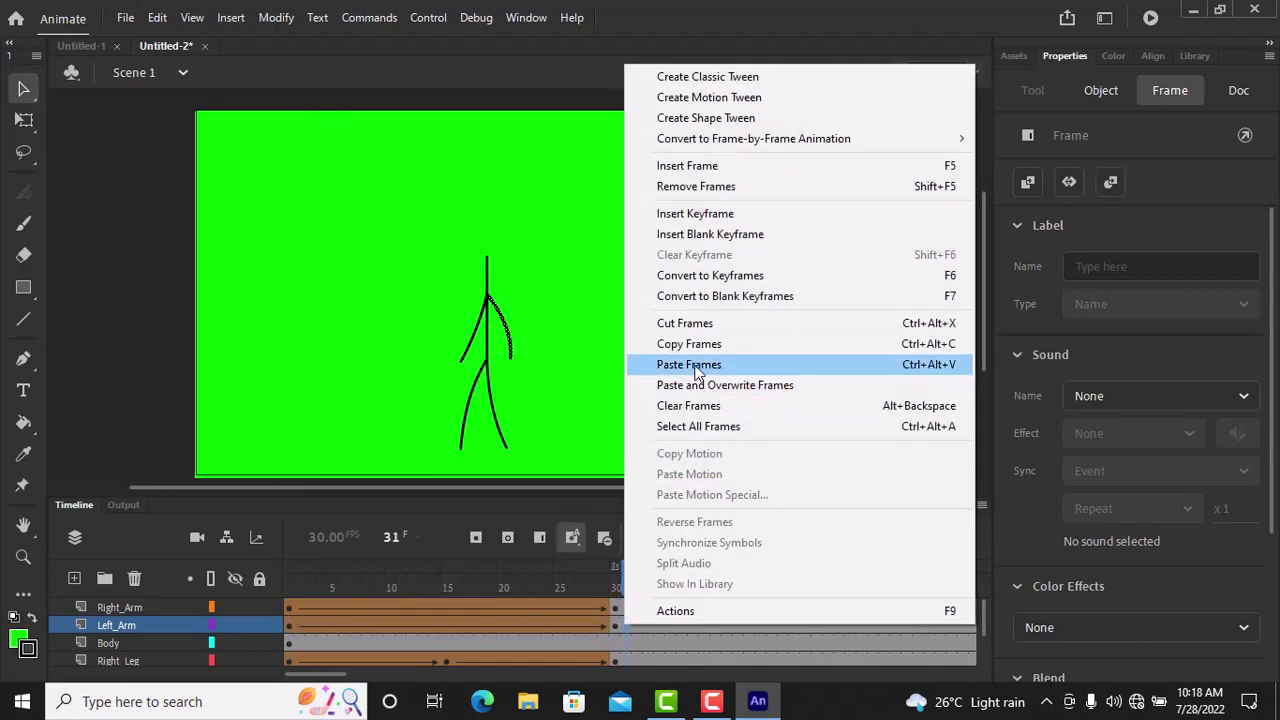
click(697, 364)
- Duplicate the Right_Arm tween by copying frames 1 to 30 and pasting them at frame 31
drag(612, 605, 262, 605)
right_click(325, 604)
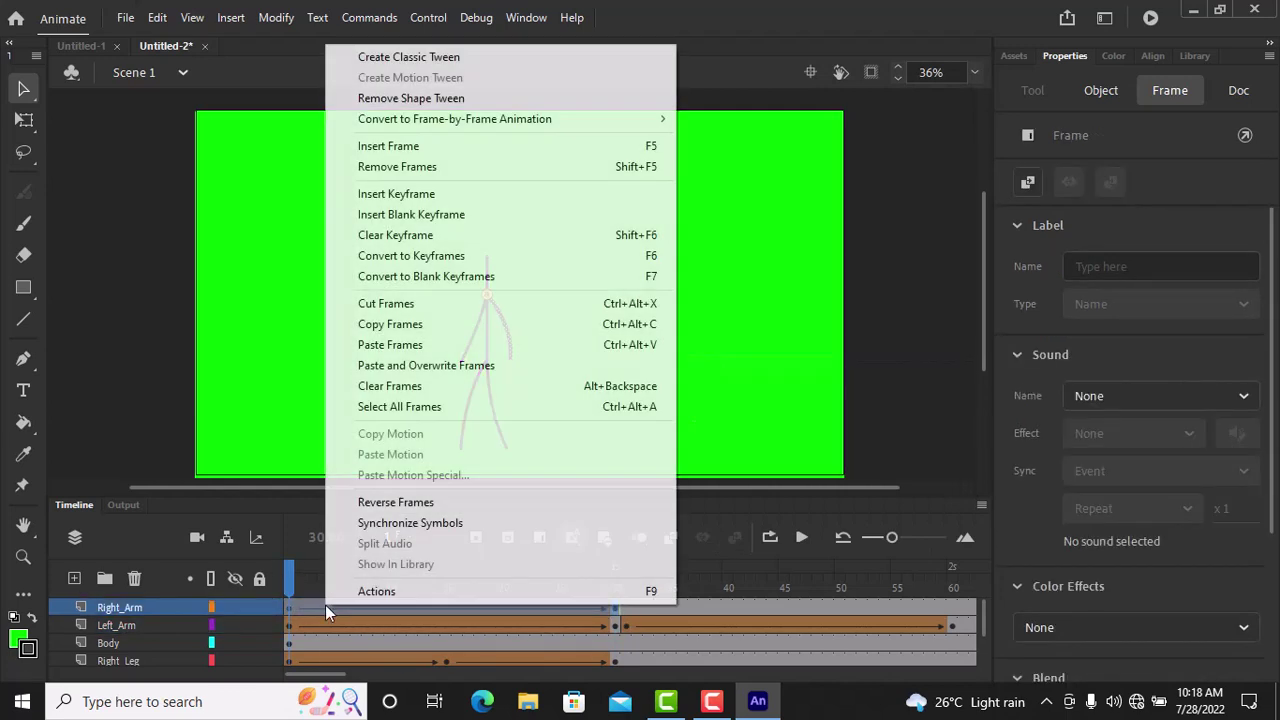
click(387, 328)
click(621, 614)
right_click(624, 615)
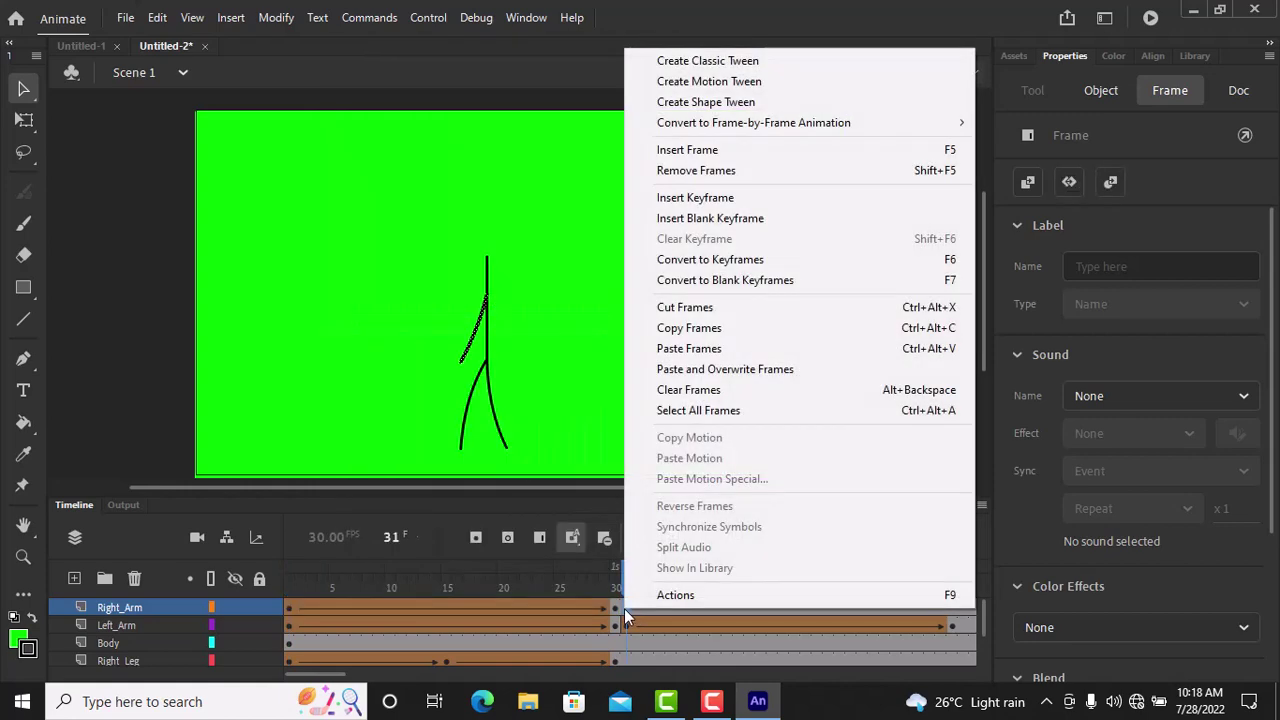
click(717, 347)
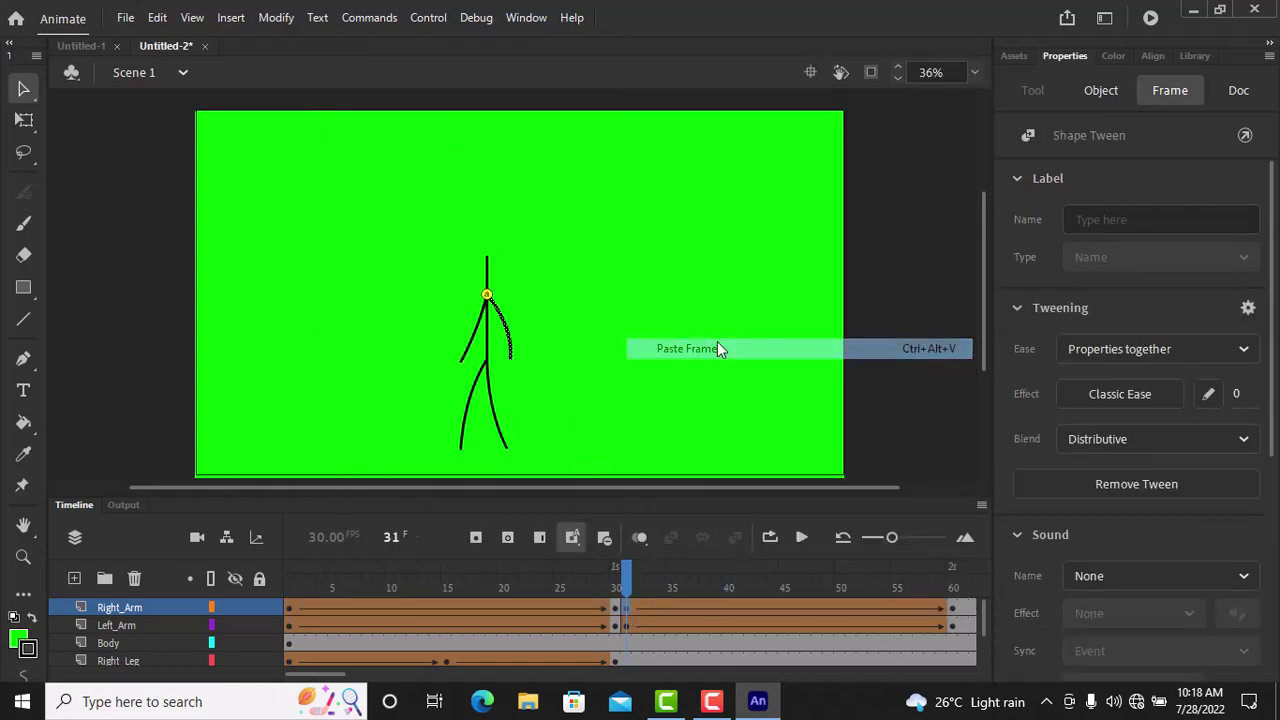
- Copy frames 1 to 30 of the Right_Leg layer and paste them at frame 31 to repeat the leg's tween
drag(987, 610, 987, 617)
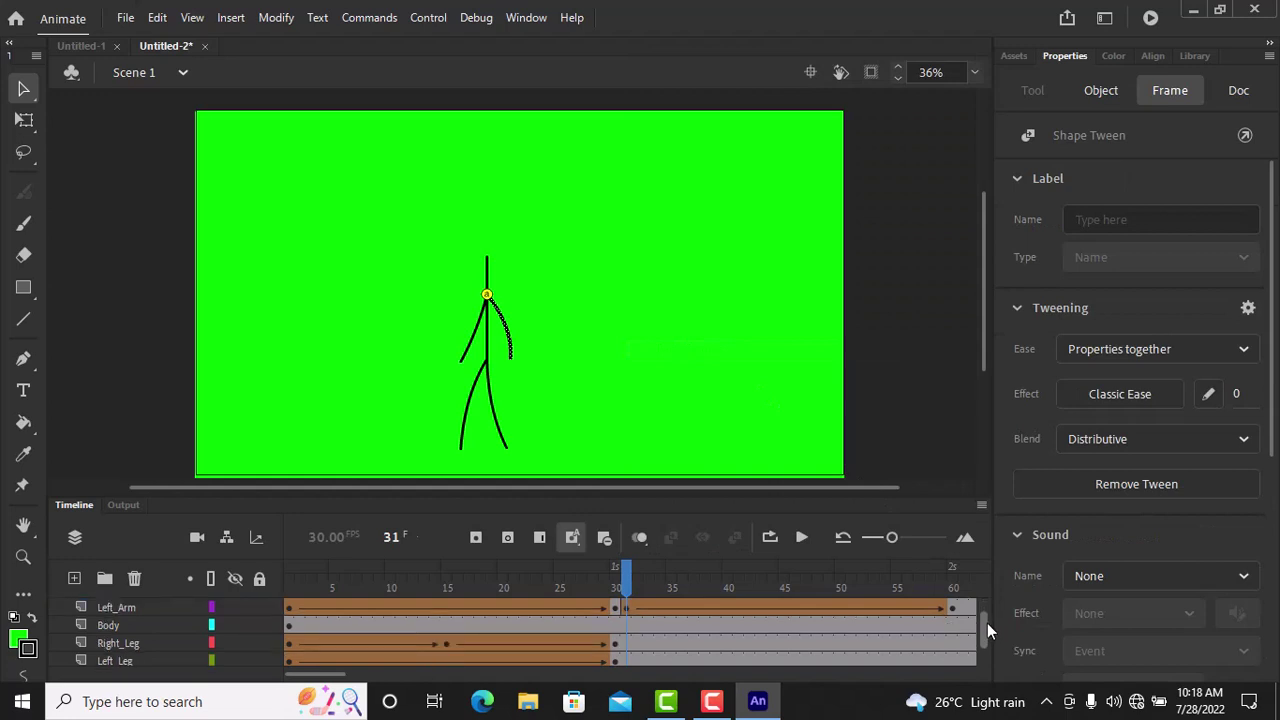
mouse_move(625, 587)
mouse_down()
mouse_move(492, 587)
mouse_move(965, 597)
mouse_move(272, 596)
mouse_move(680, 597)
mouse_move(637, 600)
mouse_up()
drag(615, 650, 290, 647)
right_click(328, 642)
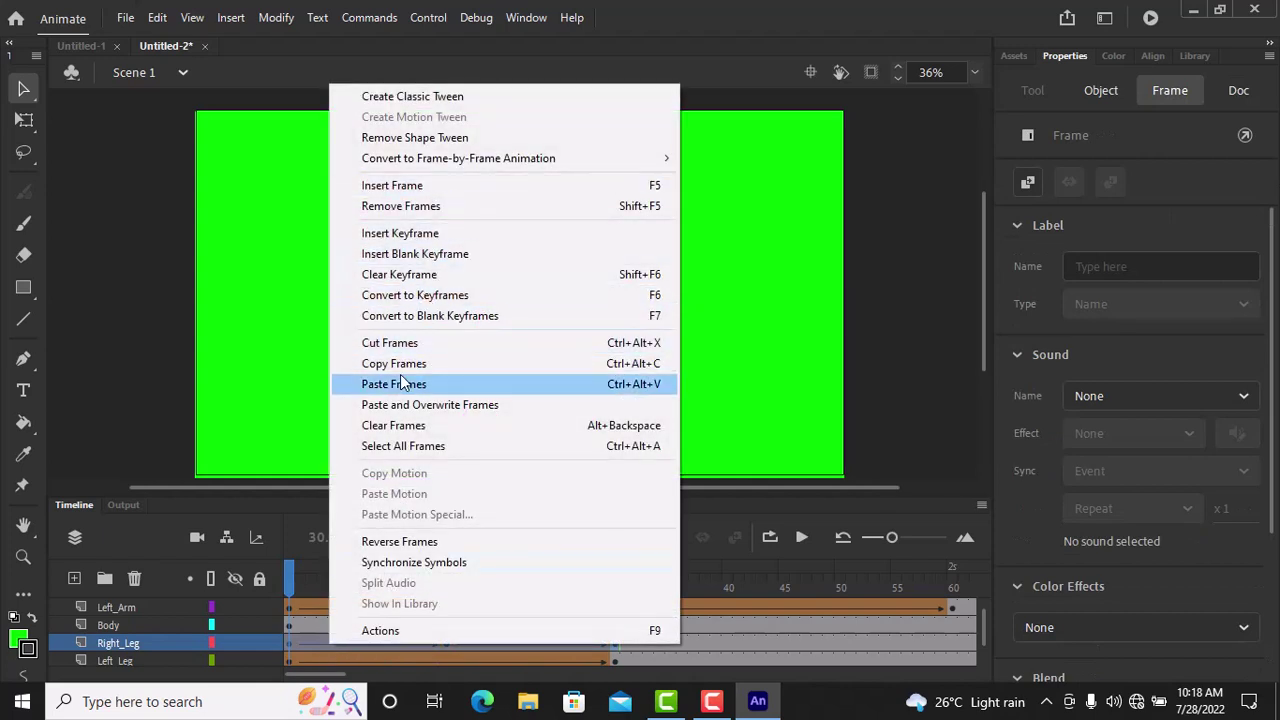
click(486, 364)
click(612, 660)
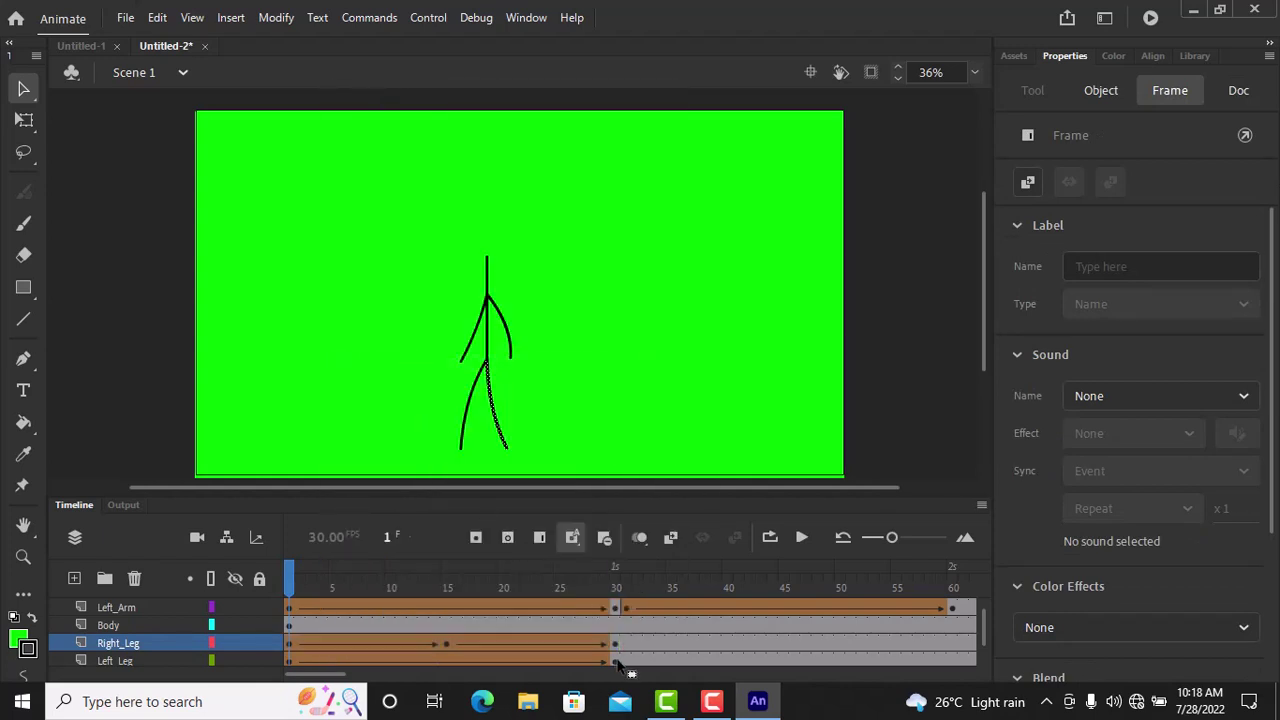
click(627, 645)
right_click(627, 642)
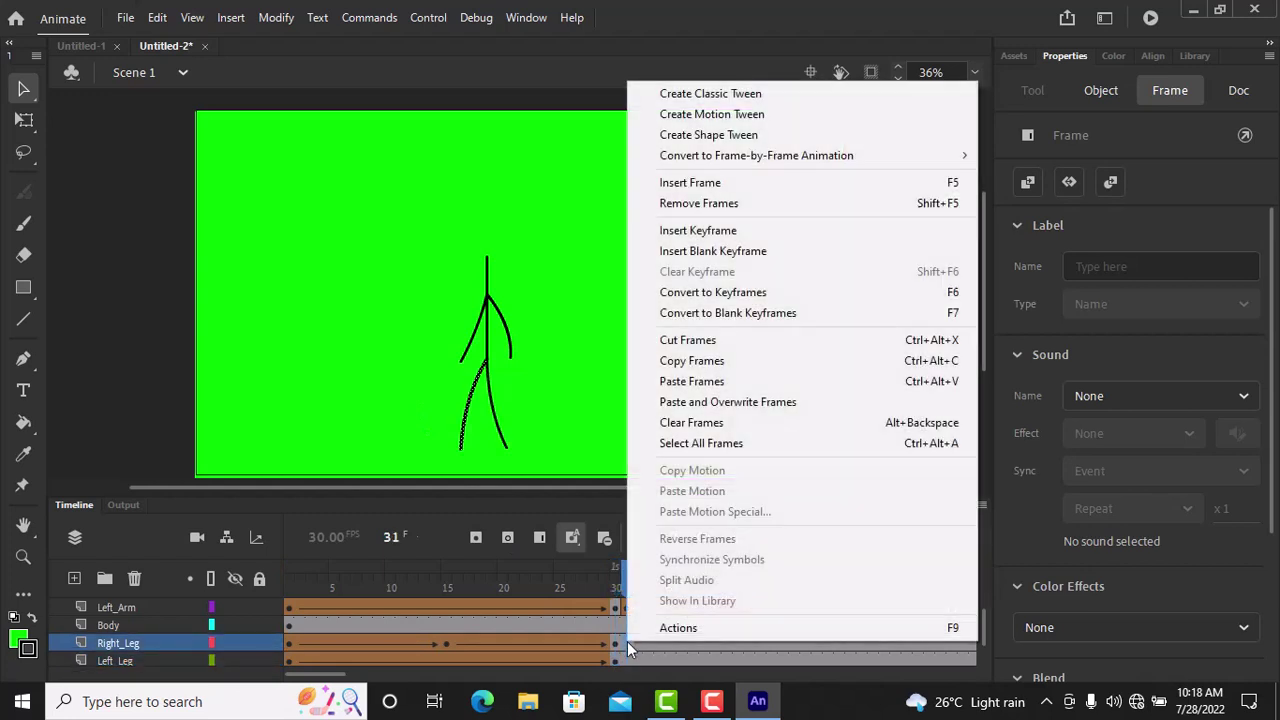
click(700, 376)
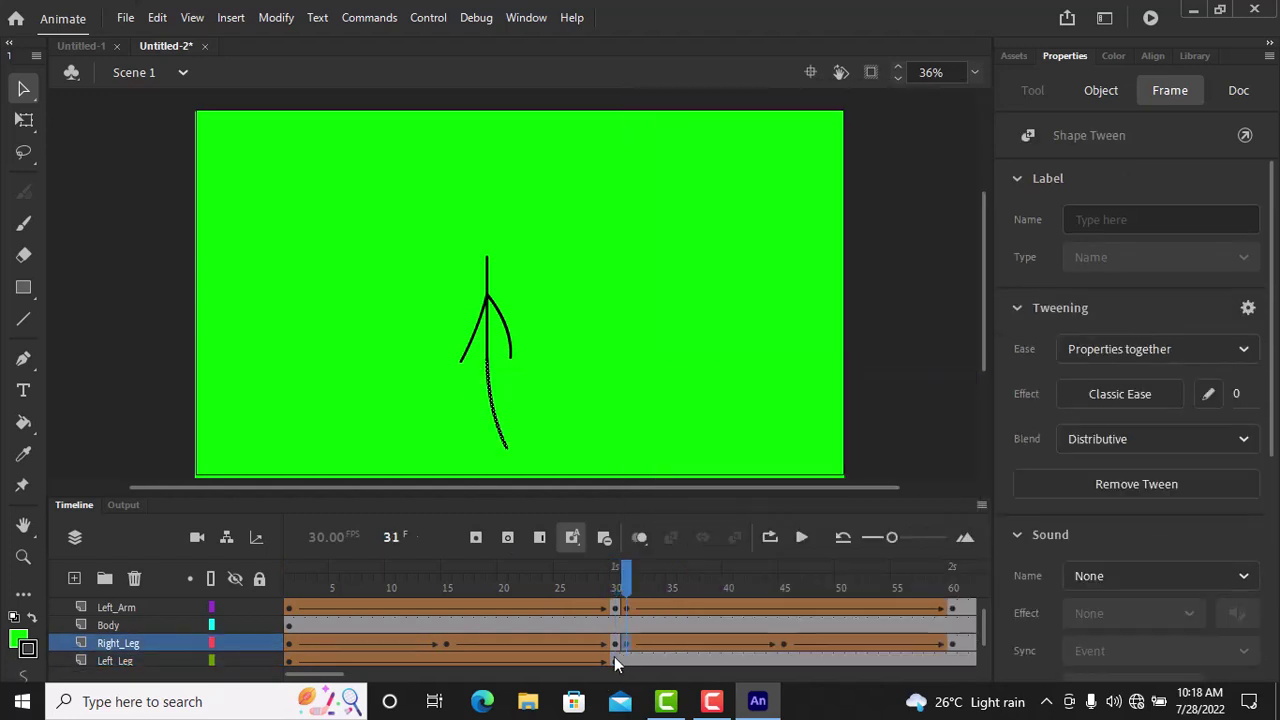
- Repeat the Left_Leg tween by copying its frames 1 to 30 and pasting them at frame 31
drag(614, 660, 292, 658)
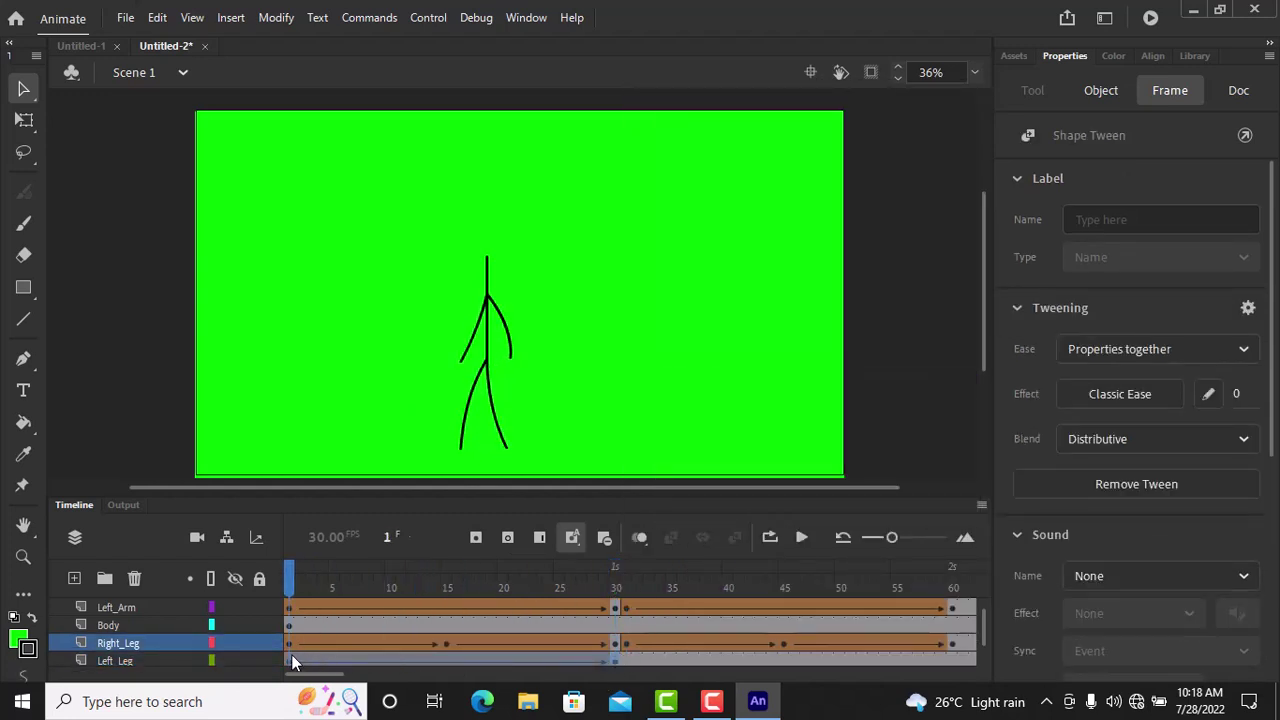
click(291, 660)
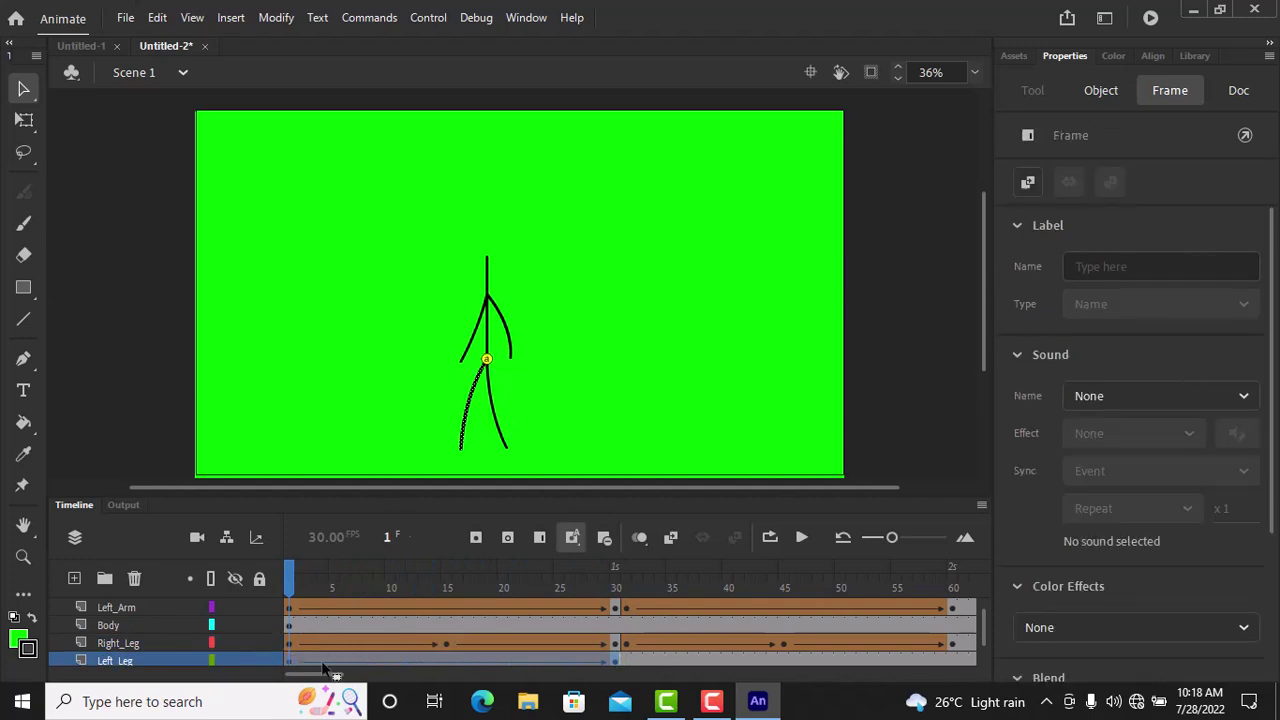
right_click(323, 668)
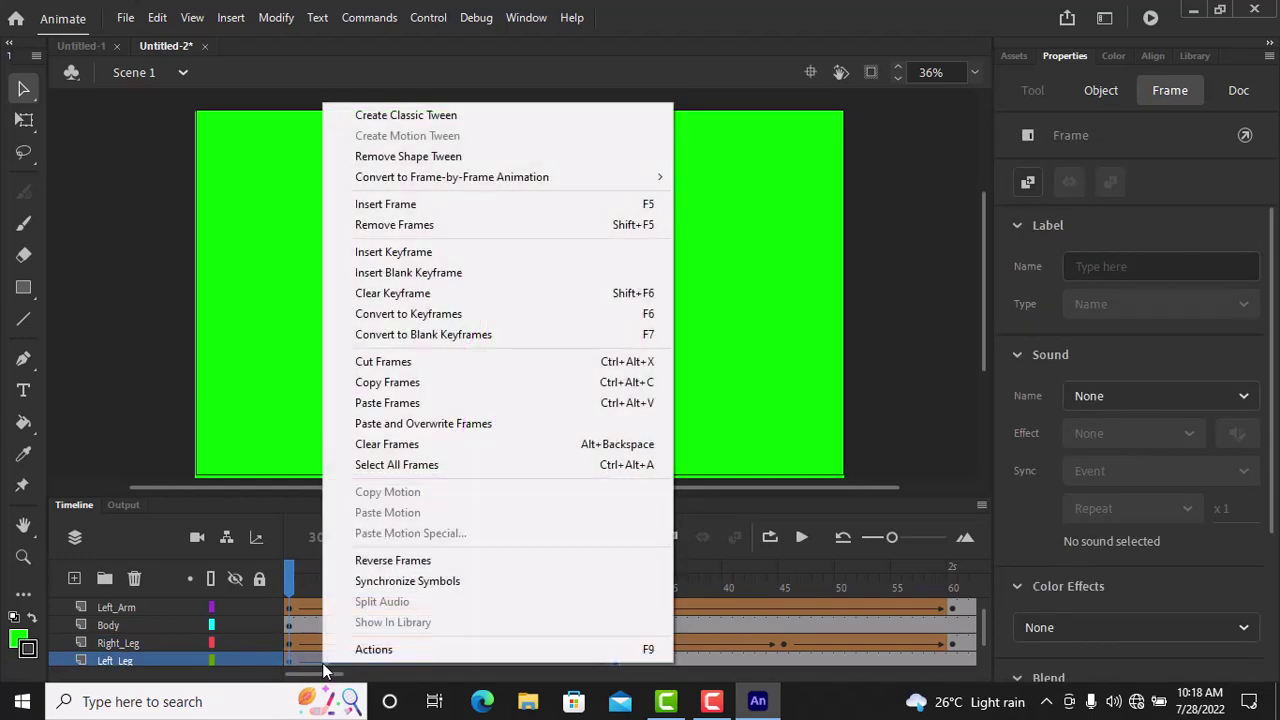
click(395, 382)
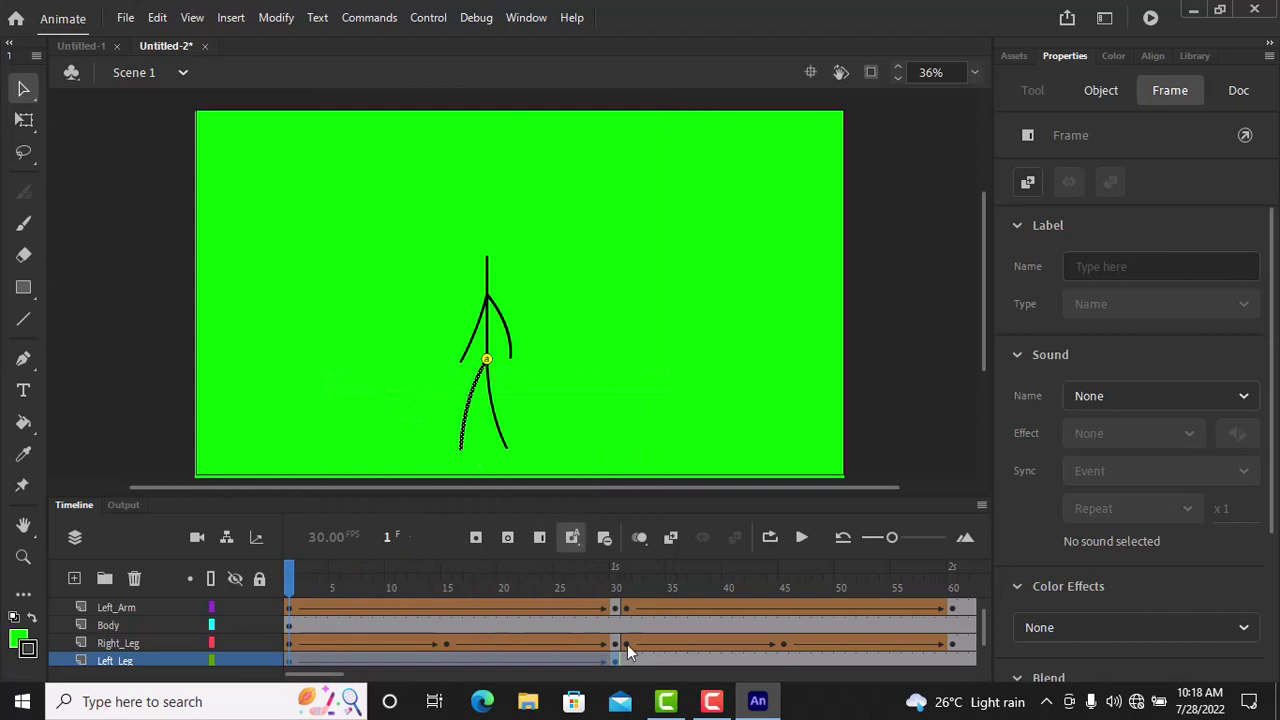
click(622, 657)
right_click(622, 657)
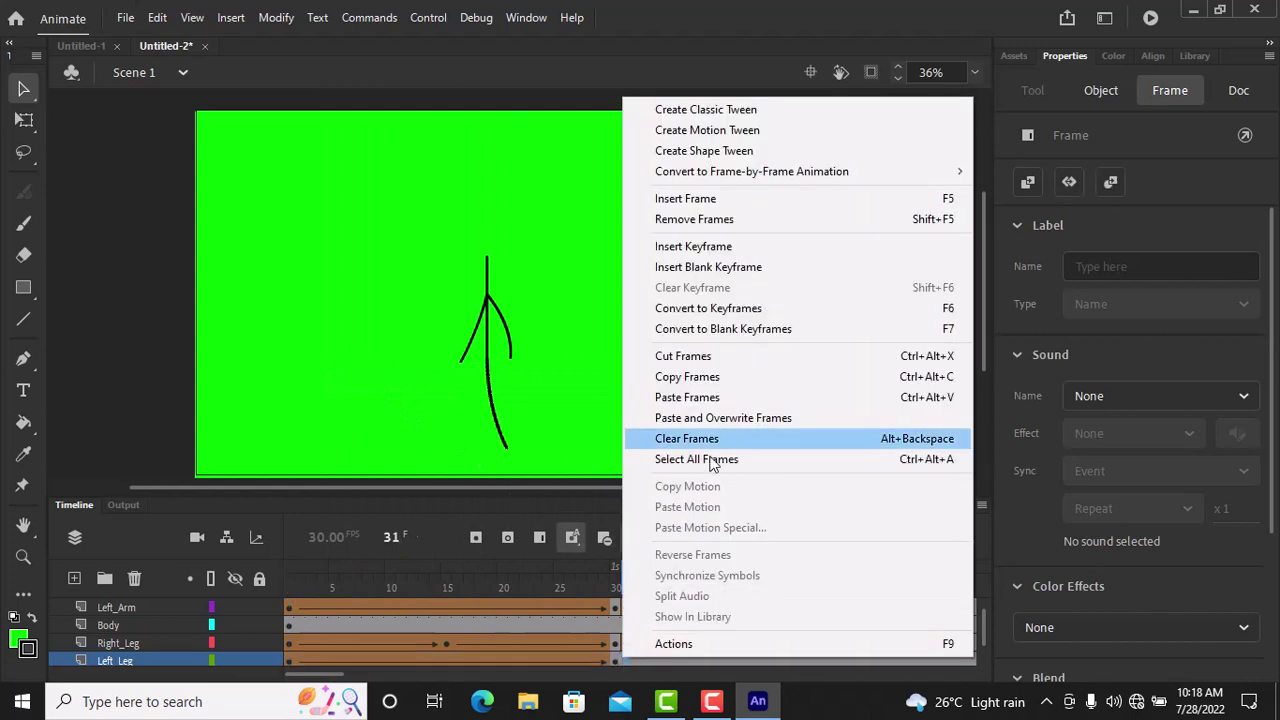
click(709, 398)
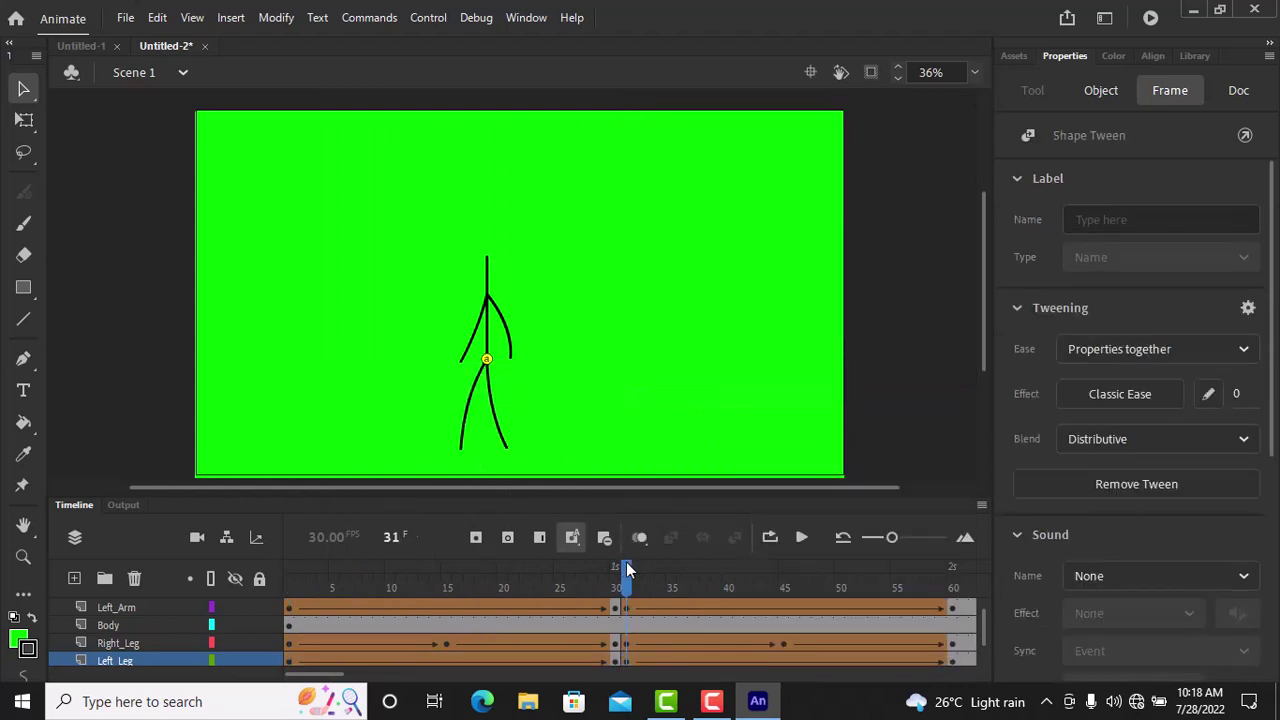
- Play the extended walk from the start of the timeline and check the motion through frame 61
drag(628, 570, 310, 540)
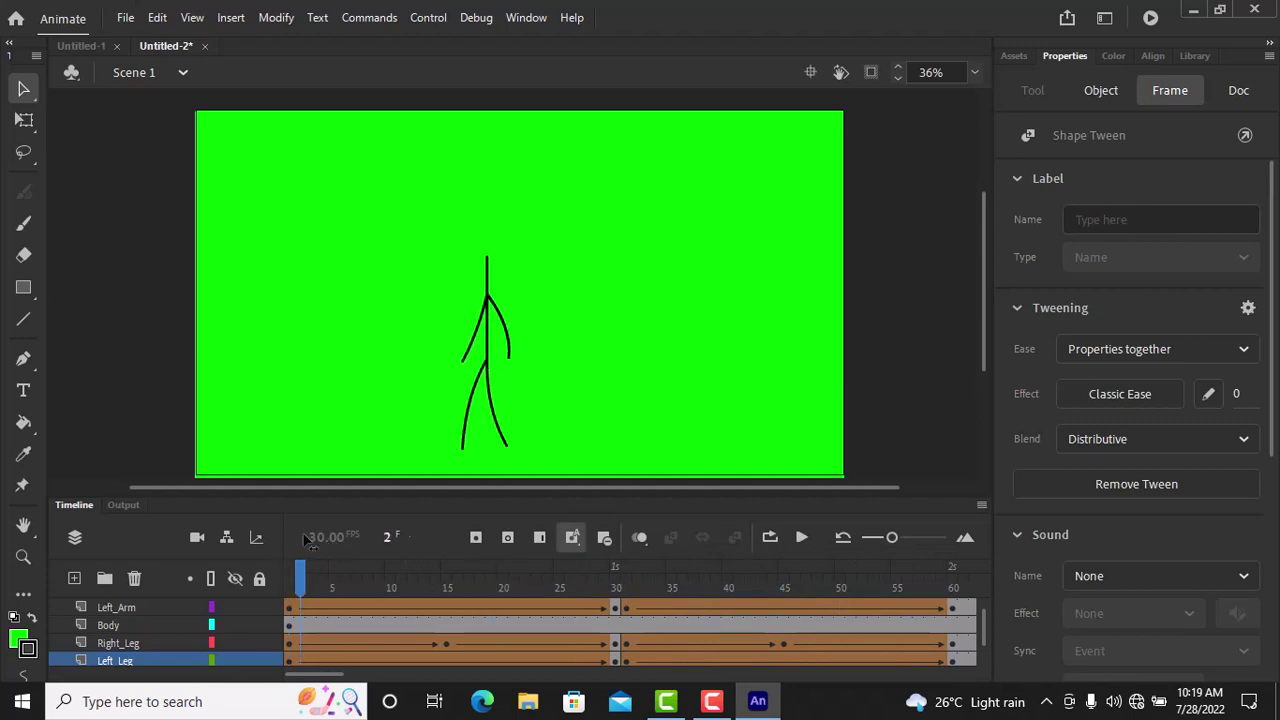
key(Return)
click(790, 538)
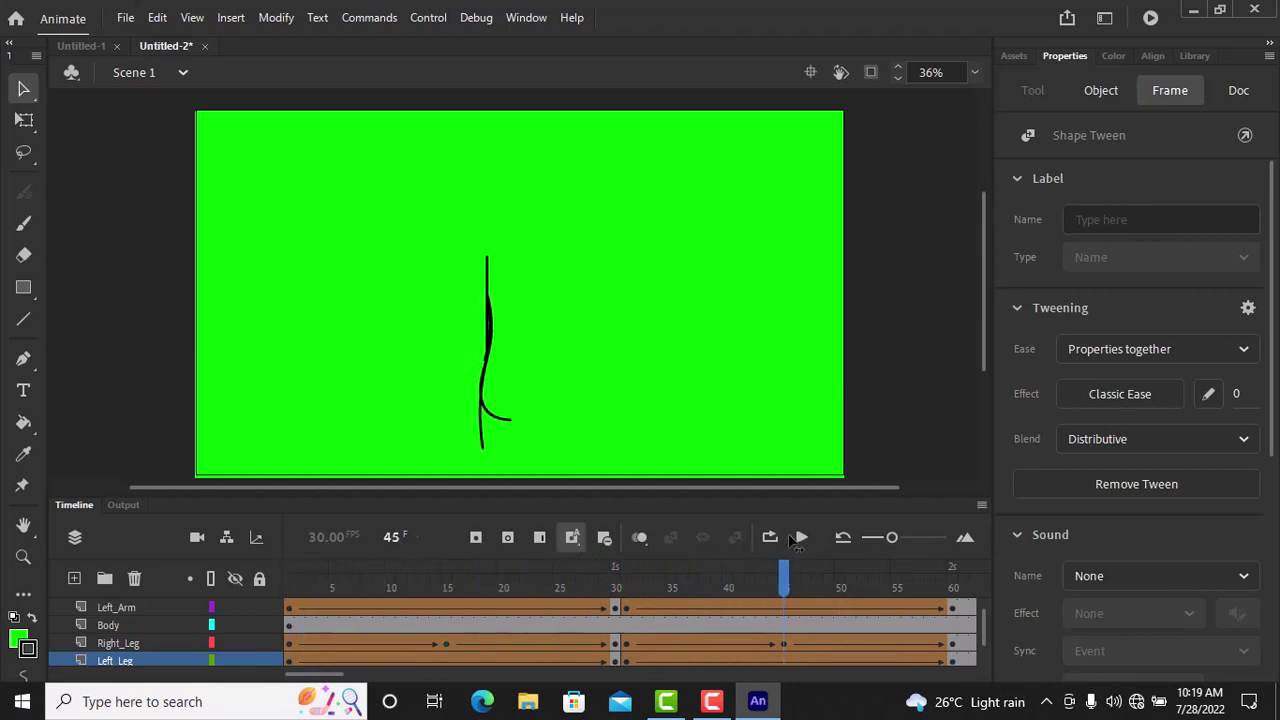
drag(786, 562, 963, 556)
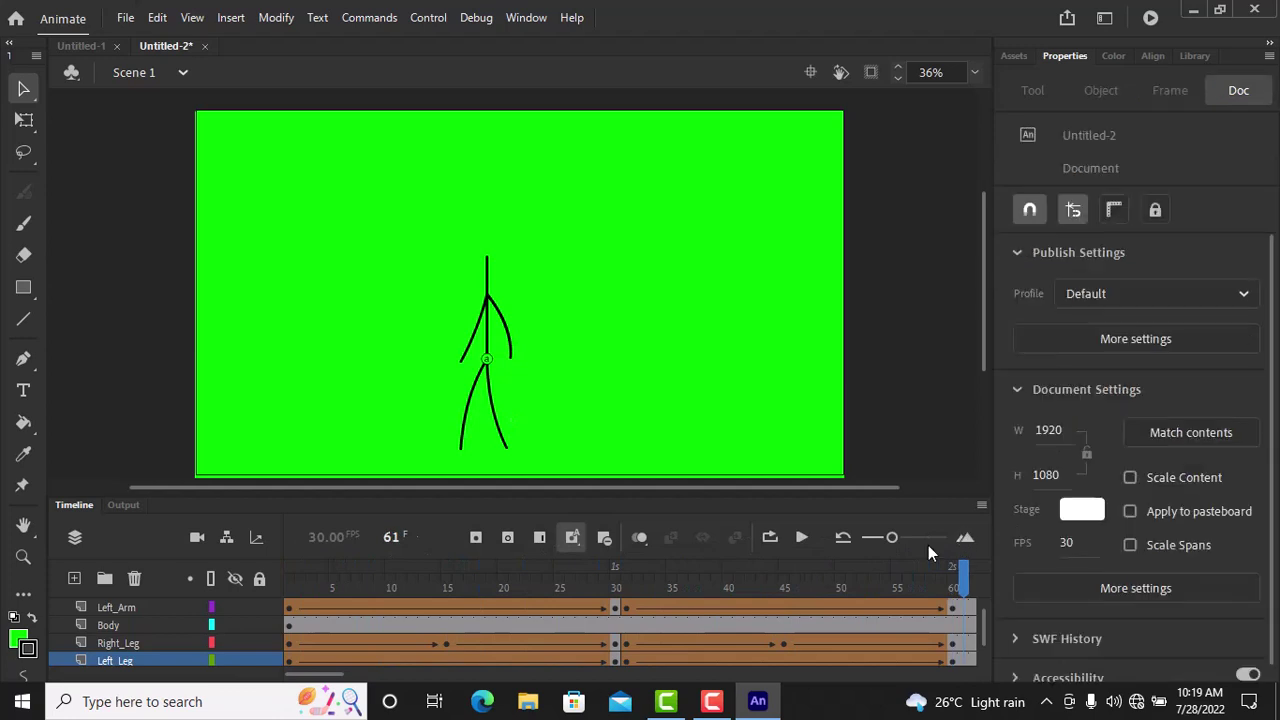
- Copy frames 31 to 60 of the Left_Arm layer and paste them at frame 61 to add a third arm cycle
drag(322, 683, 363, 688)
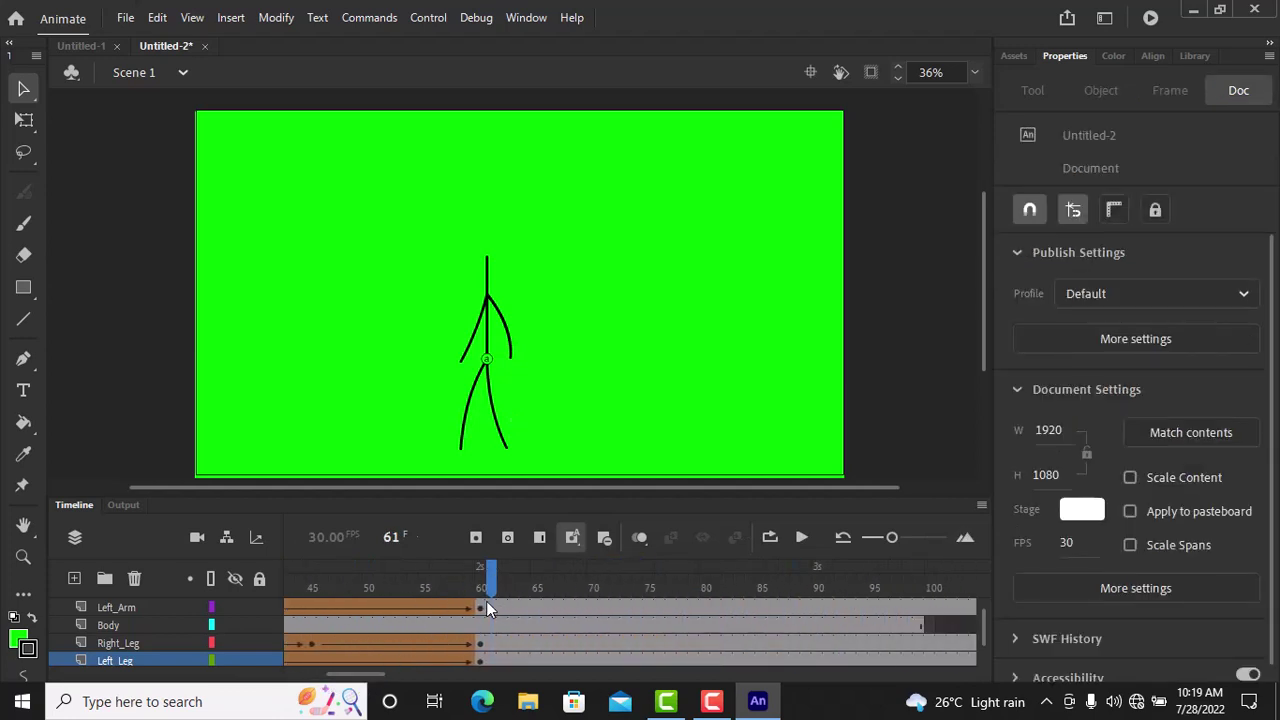
drag(491, 603, 630, 624)
right_click(630, 624)
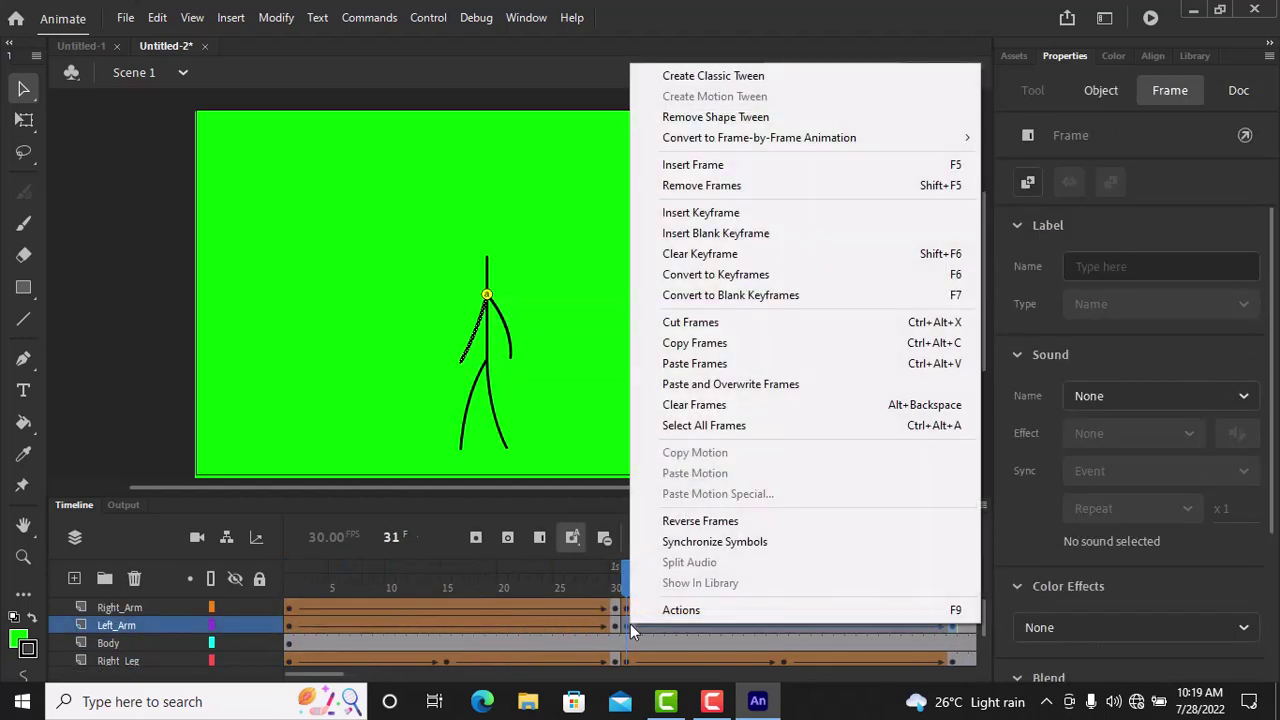
click(690, 343)
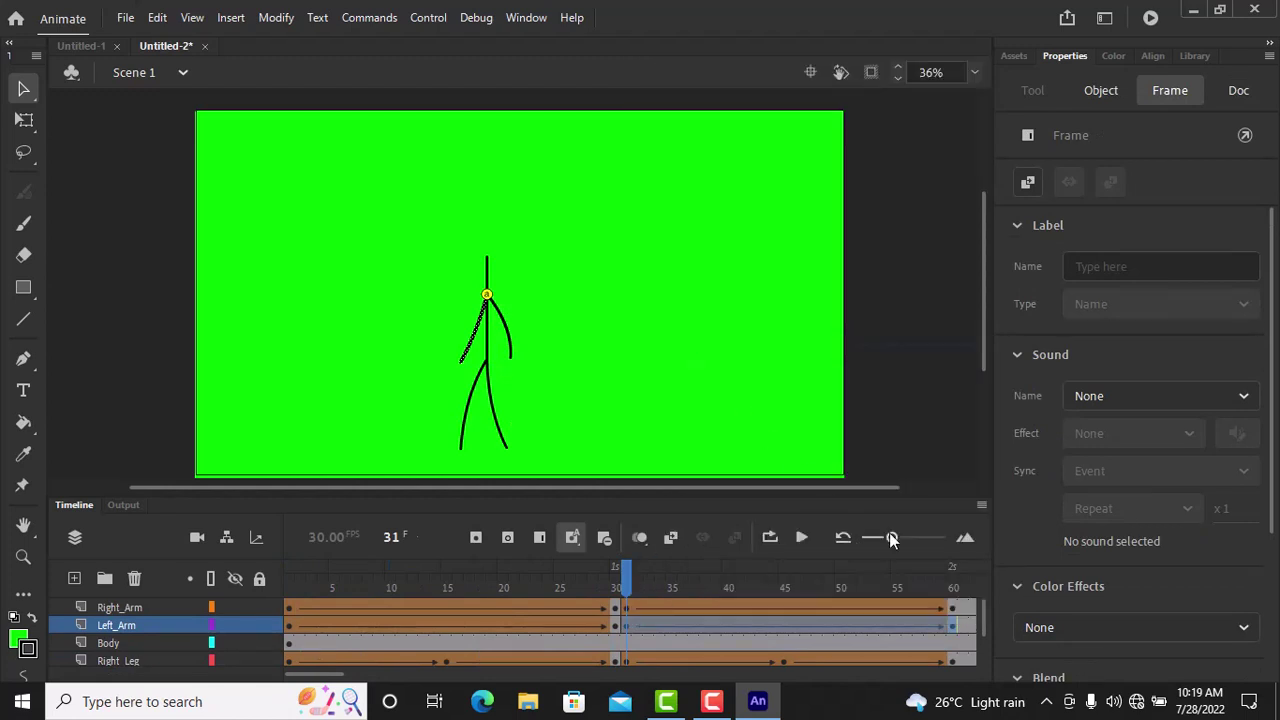
drag(892, 538, 869, 538)
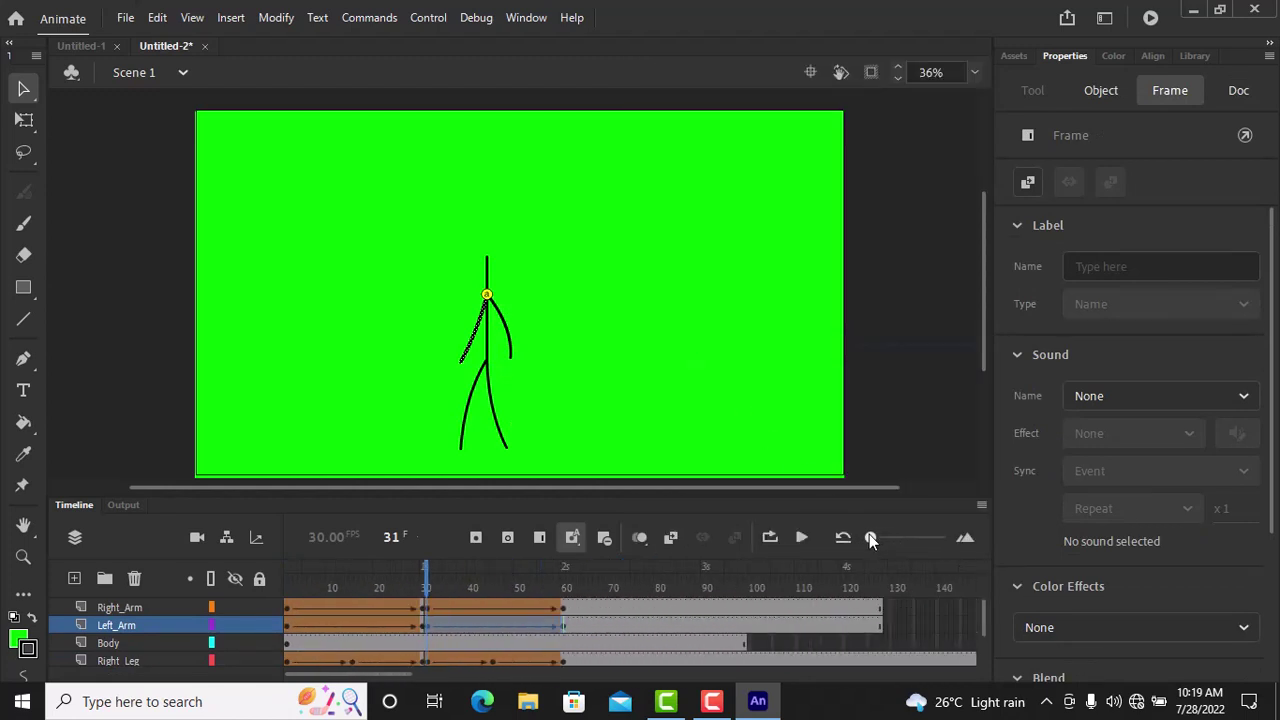
right_click(569, 626)
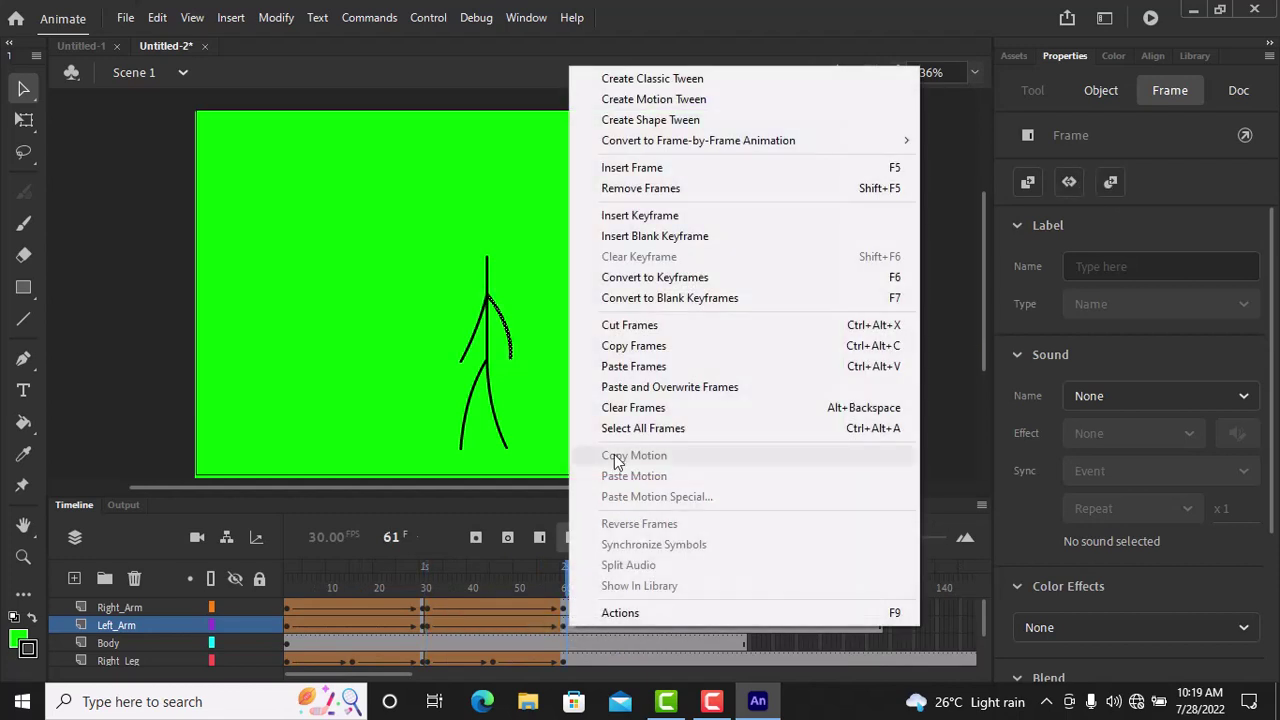
click(633, 367)
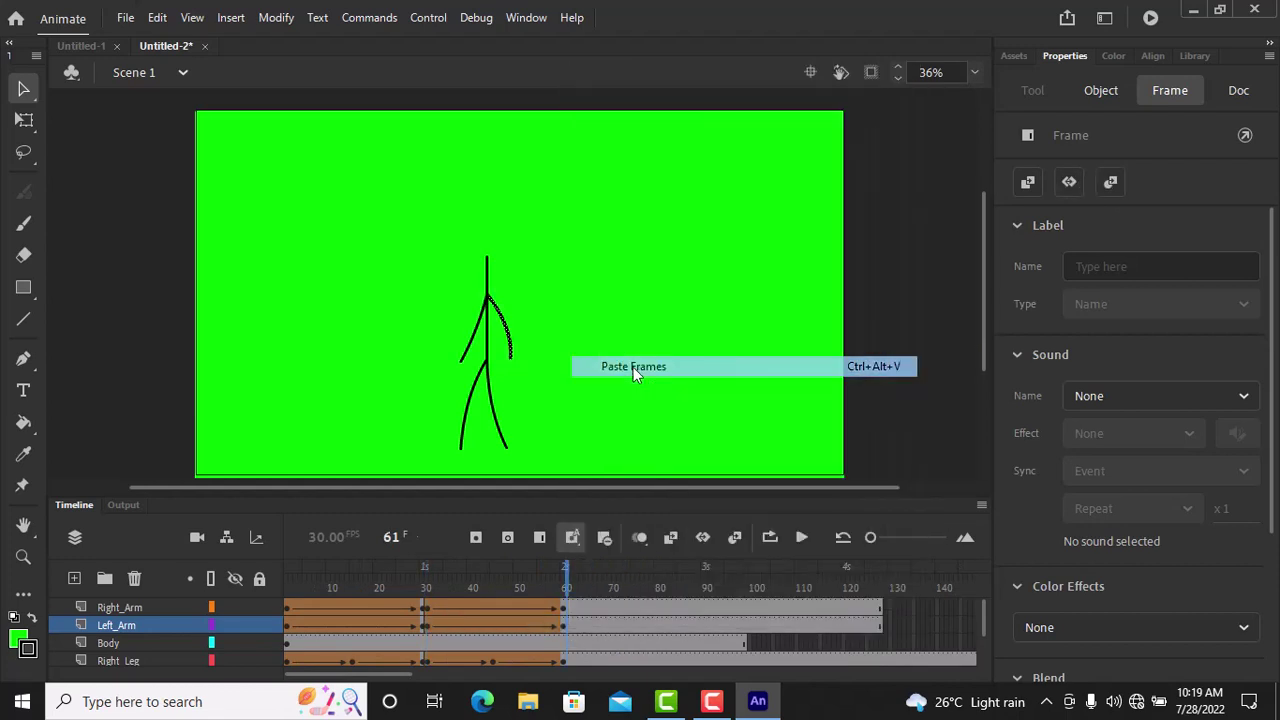
- Repeat the Right_Leg tween once more by copying its frames 31 to 60 and pasting them at frame 62
drag(562, 606, 521, 609)
drag(563, 661, 427, 661)
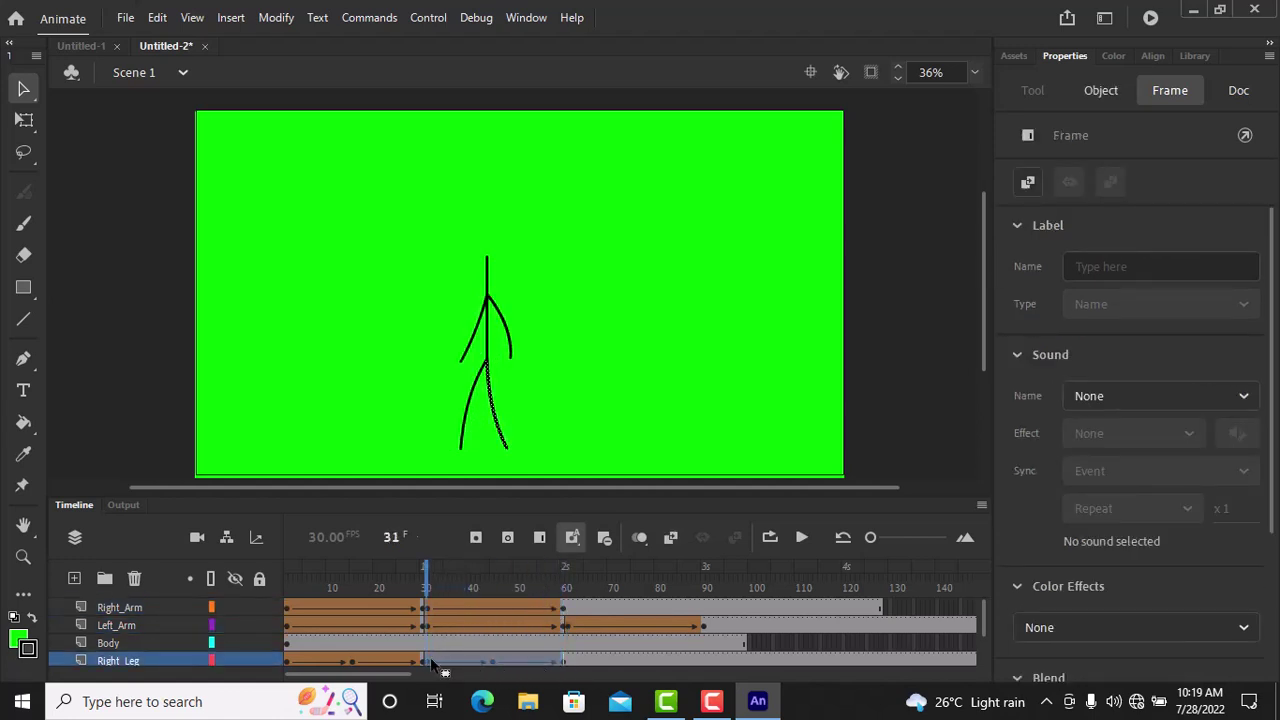
right_click(427, 660)
click(497, 378)
right_click(570, 656)
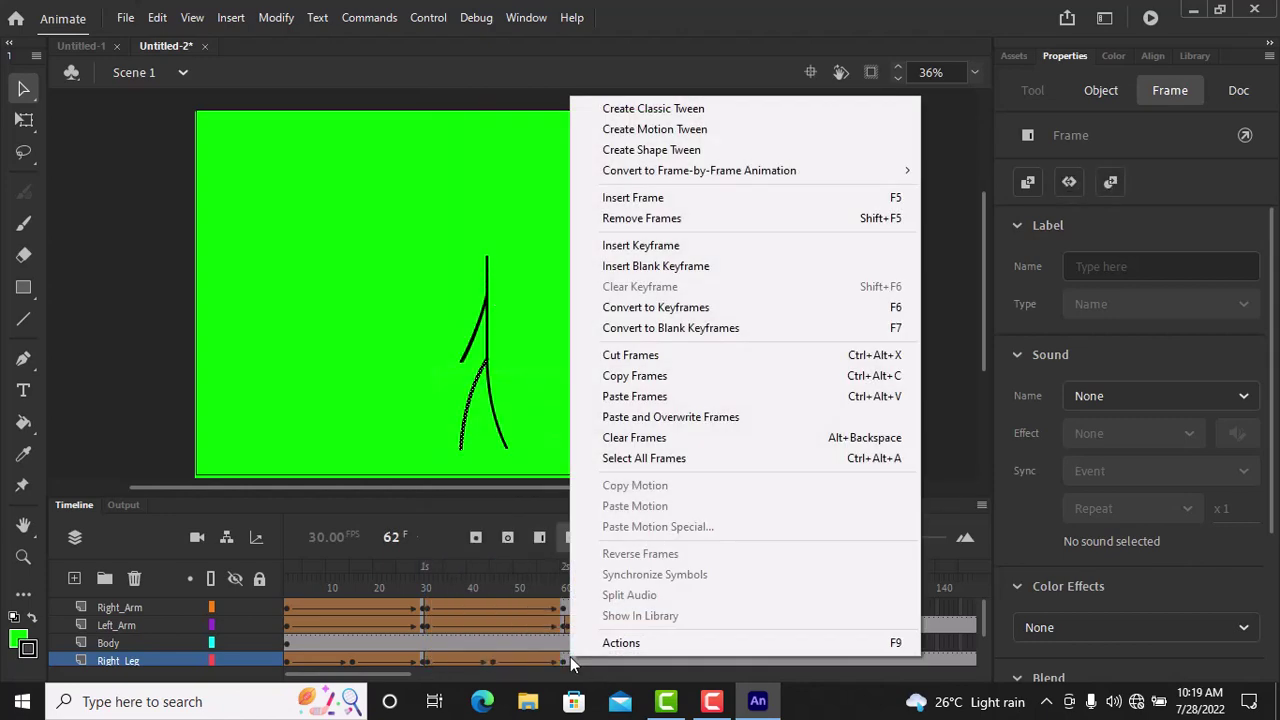
click(620, 398)
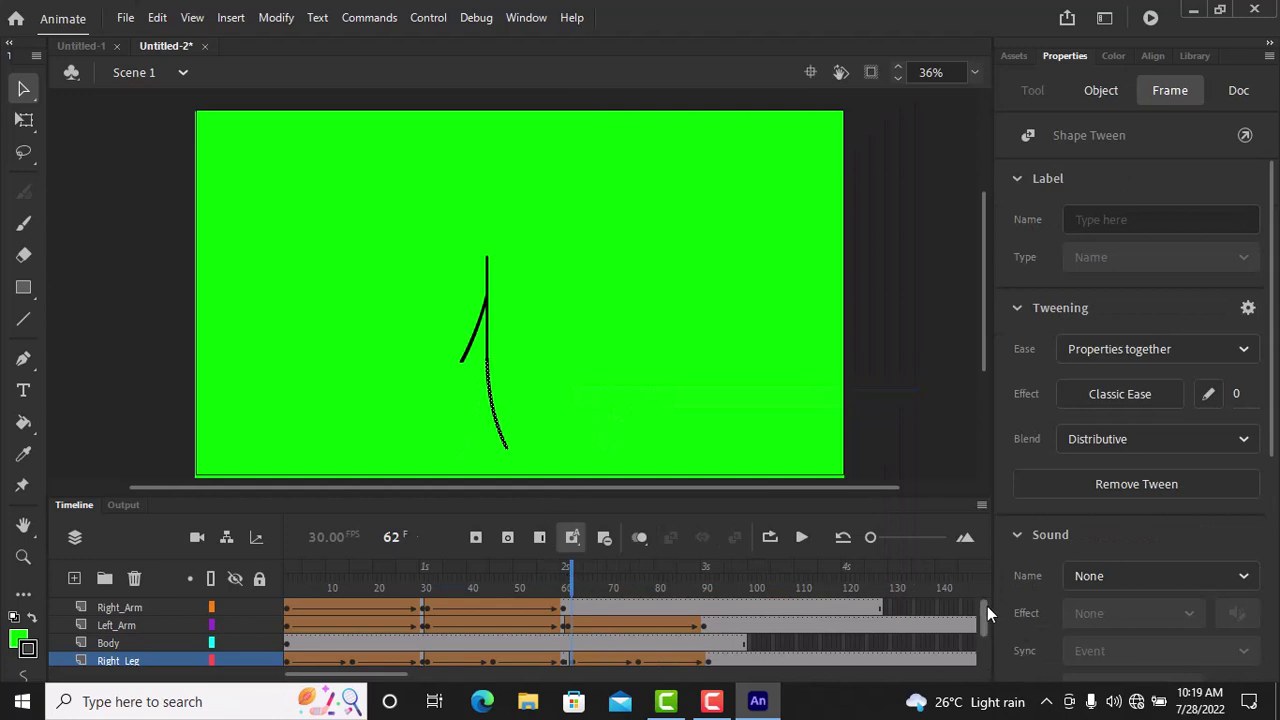
- Duplicate the Left_Leg tween by copying frames 31 to 60 and pasting them at frame 62
drag(987, 606, 987, 624)
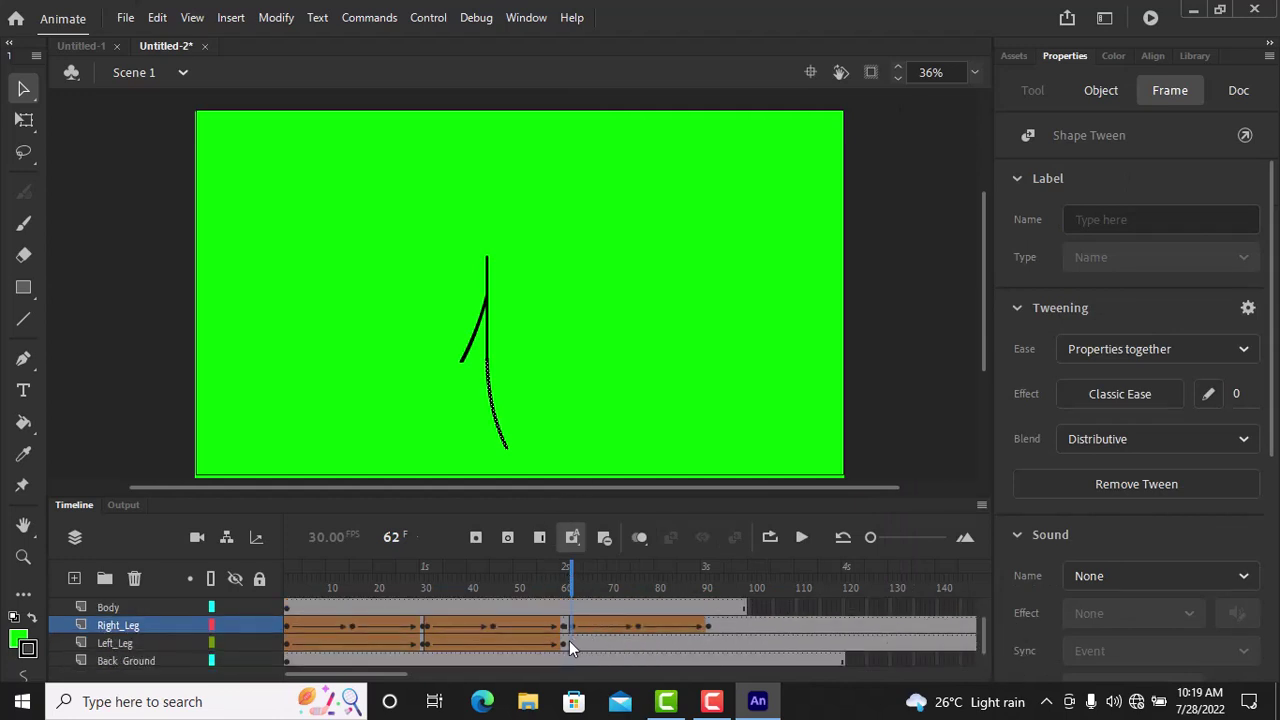
drag(569, 640, 429, 636)
drag(565, 640, 427, 638)
right_click(438, 645)
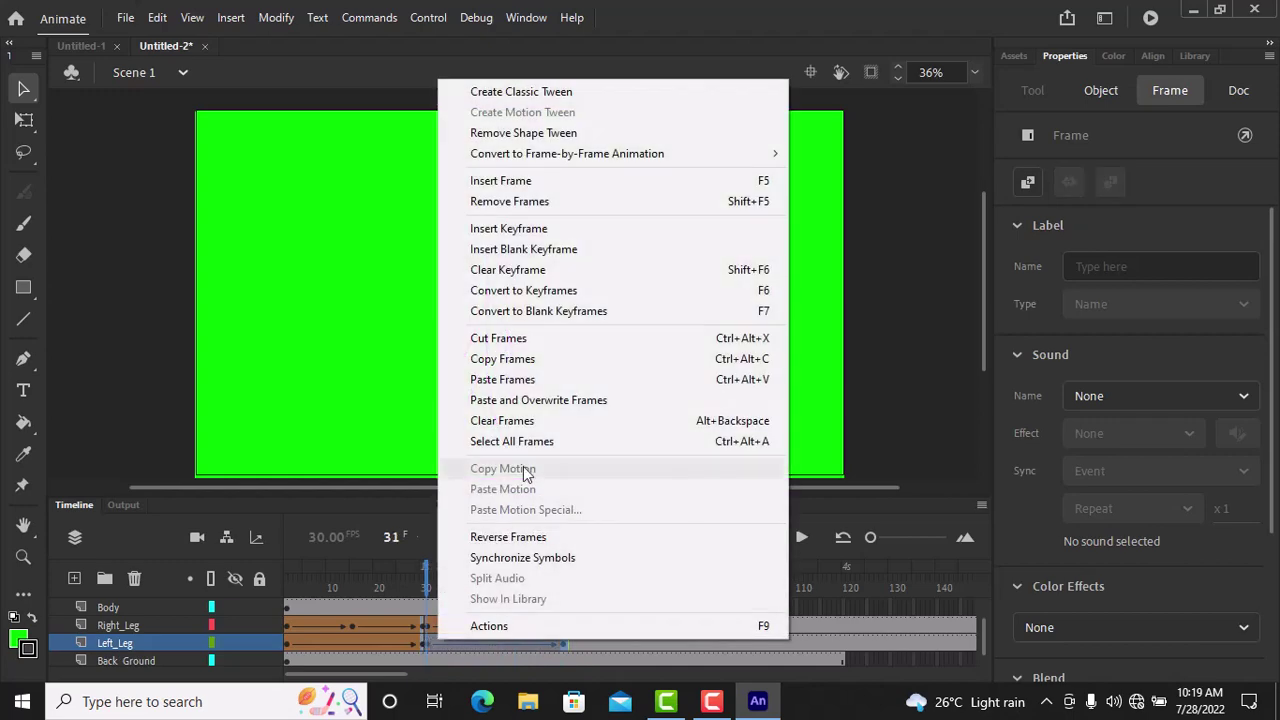
click(519, 358)
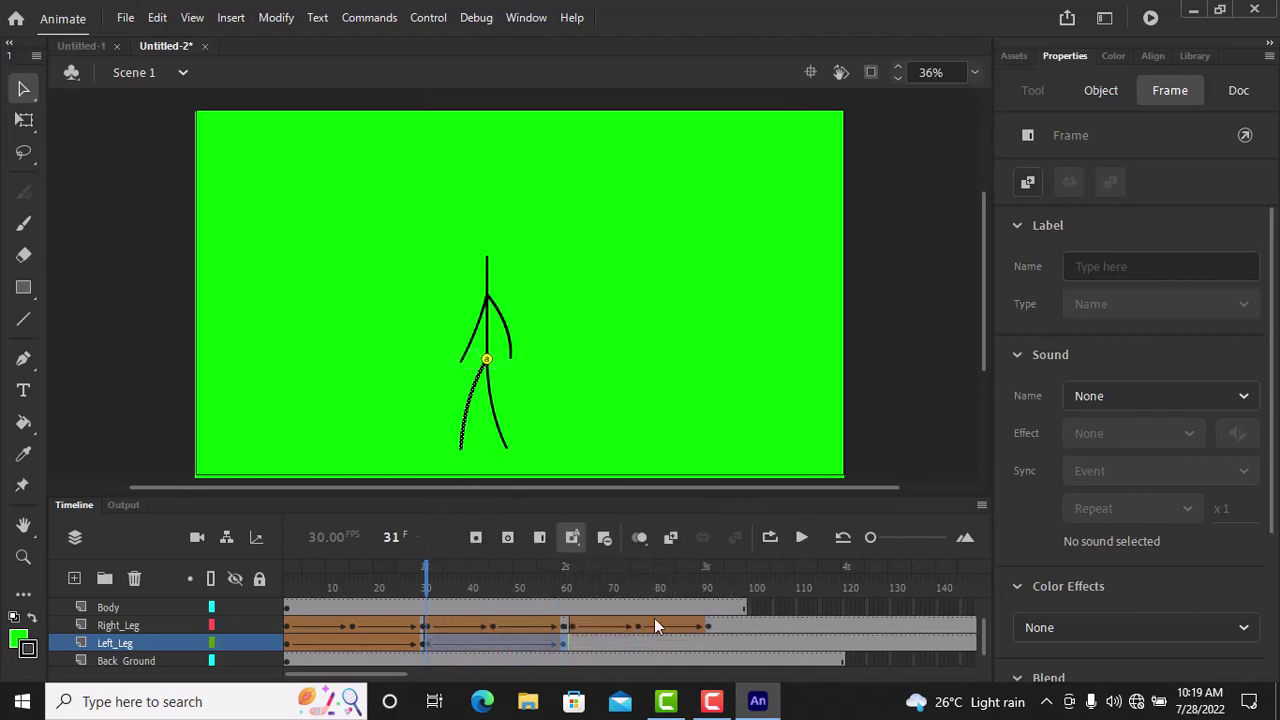
click(575, 643)
right_click(571, 641)
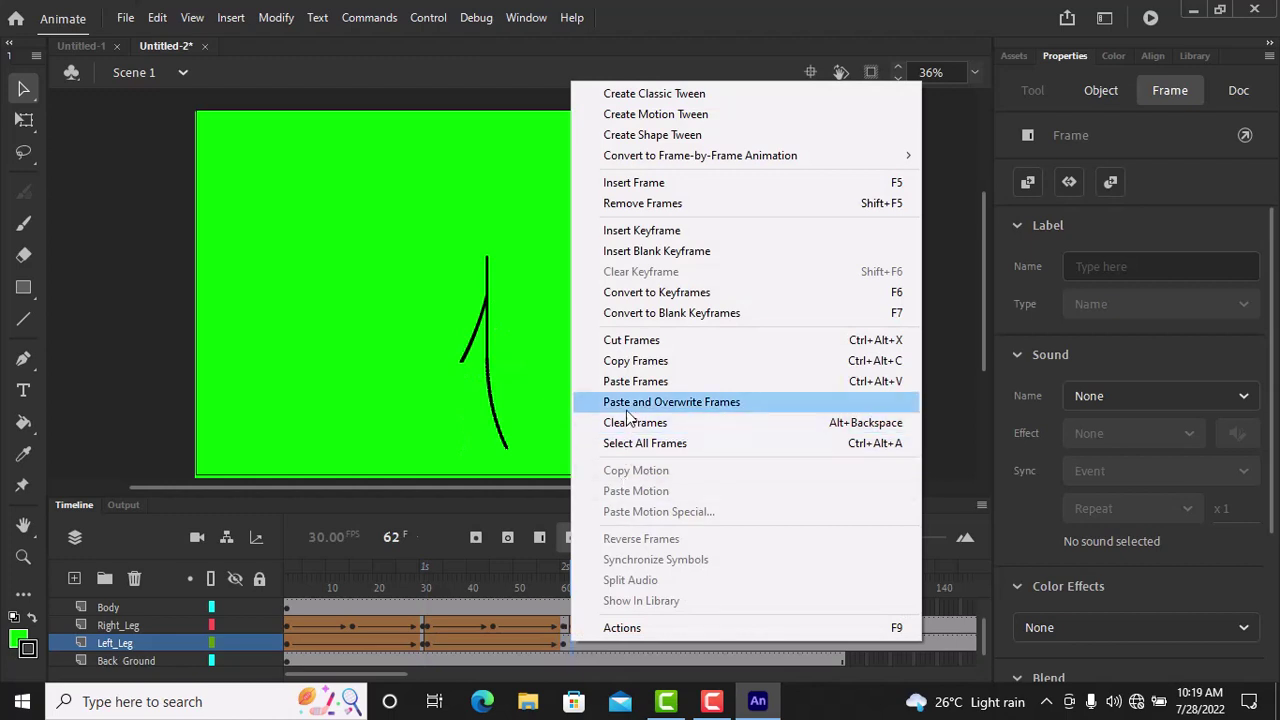
click(632, 382)
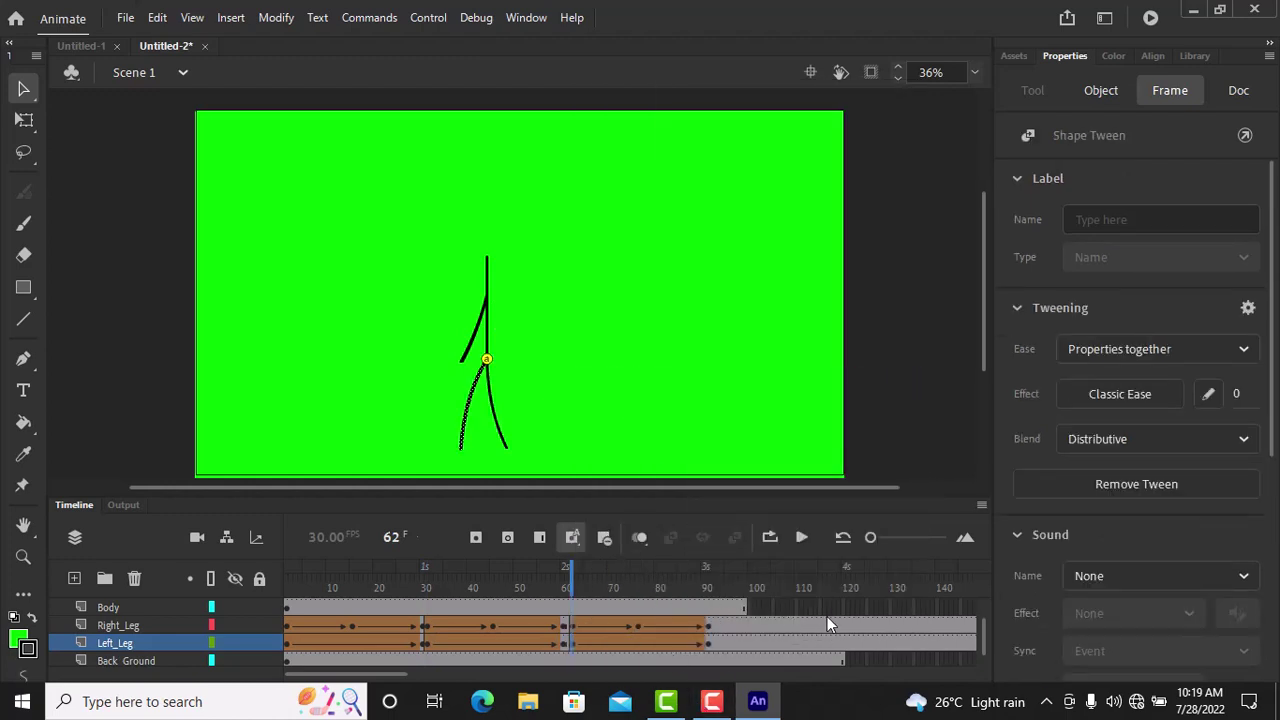
- Extend the Body layer to frame 120 so it matches the length of the Back_Ground layer
click(857, 607)
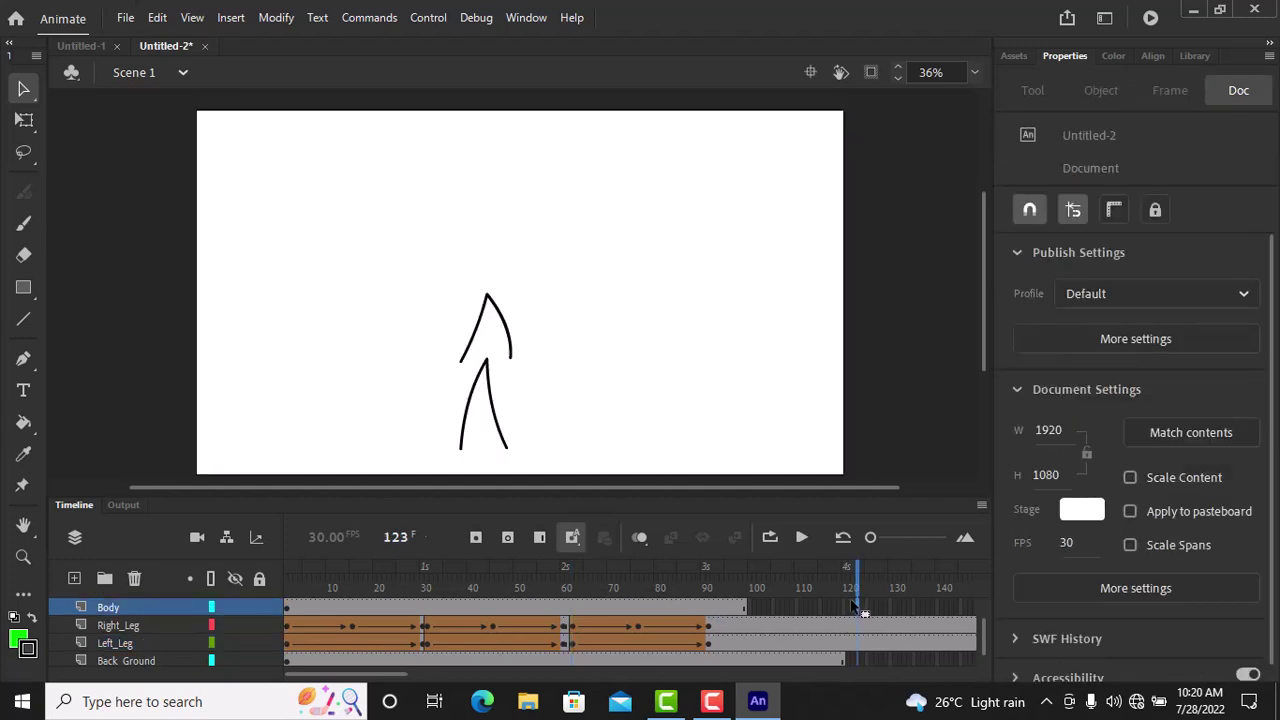
click(847, 607)
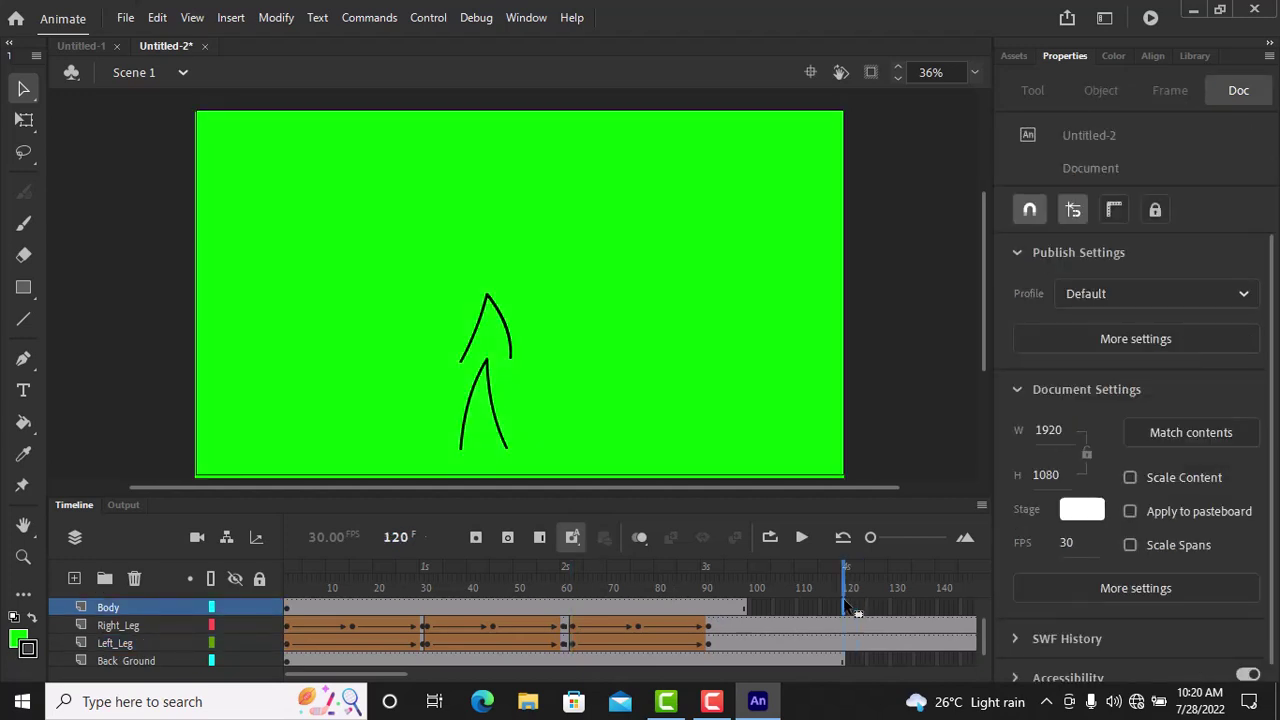
key(F5)
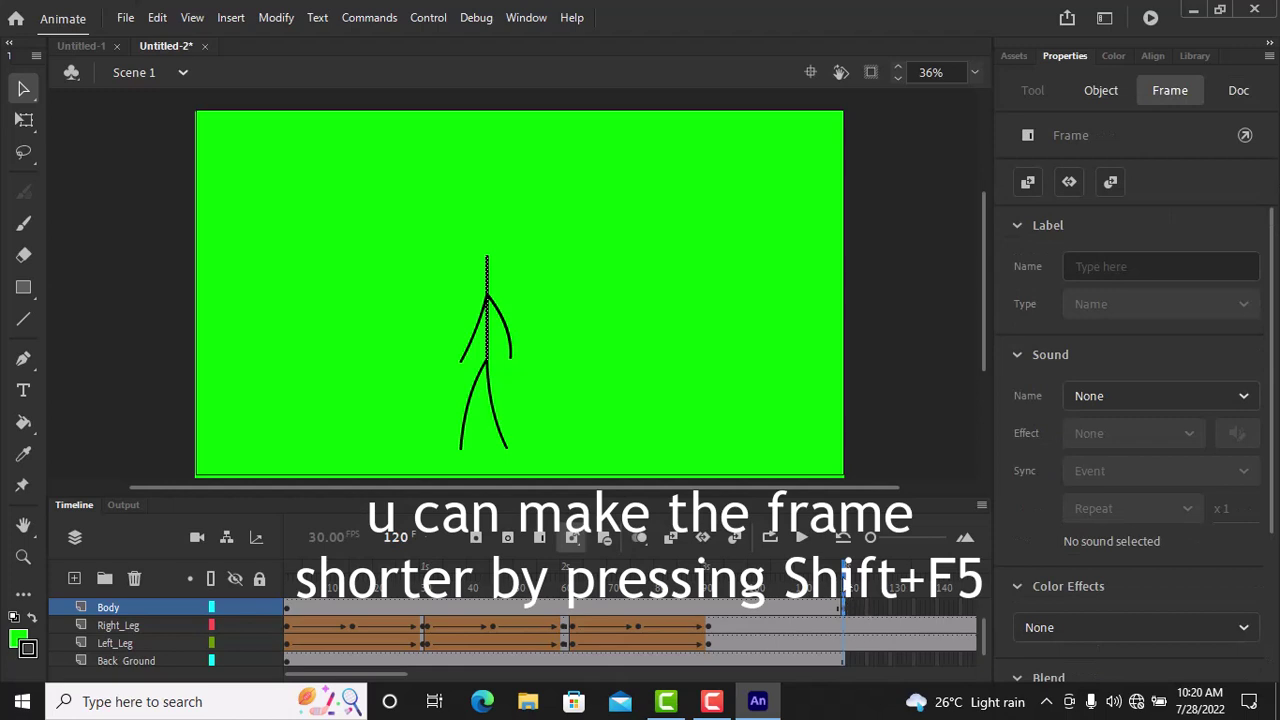
- Remove all frames past frame 120 so the arm and leg layers end together with the background
key(period)
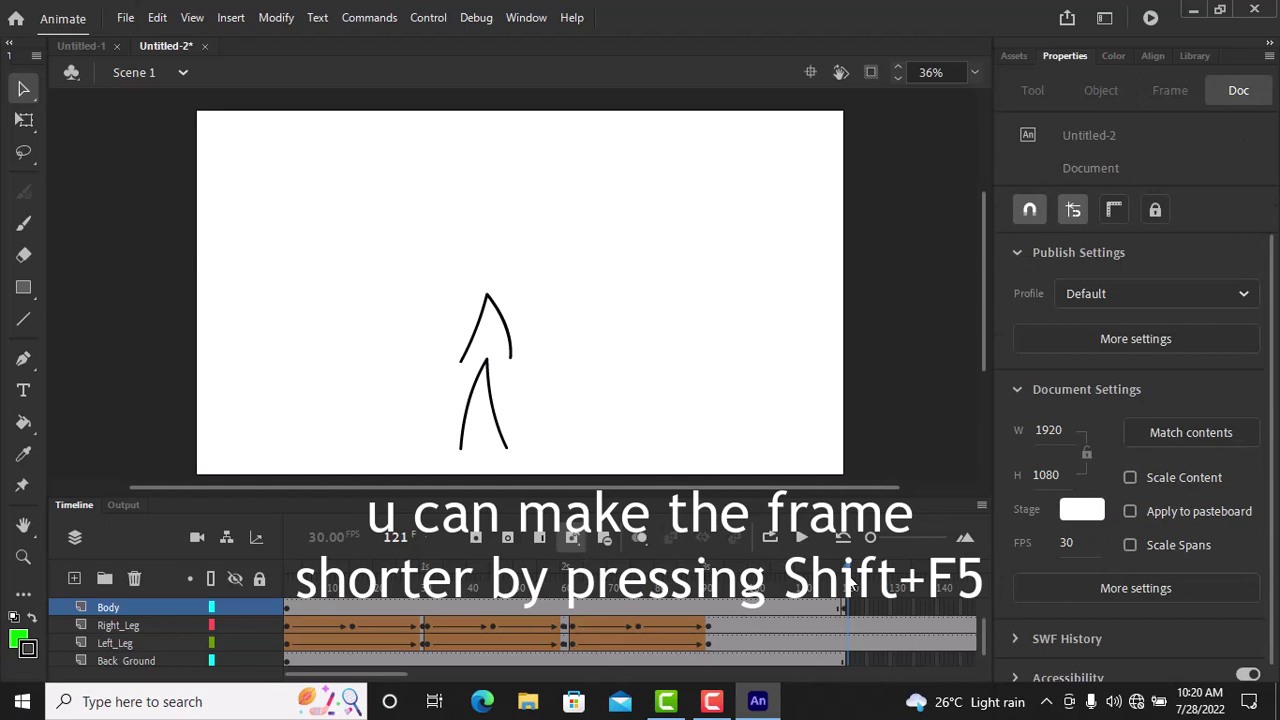
key(shift+F5)
key(shift+F5)
key(shift+F5)
key(shift+F5)
key(shift+F5)
key(shift+F5)
key(shift+F5)
key(shift+F5)
key(shift+F5)
key(shift+F5)
key(shift+F5)
key(shift+F5)
key(shift+F5)
key(shift+F5)
key(shift+F5)
key(shift+F5)
key(shift+F5)
key(shift+F5)
key(shift+F5)
key(shift+F5)
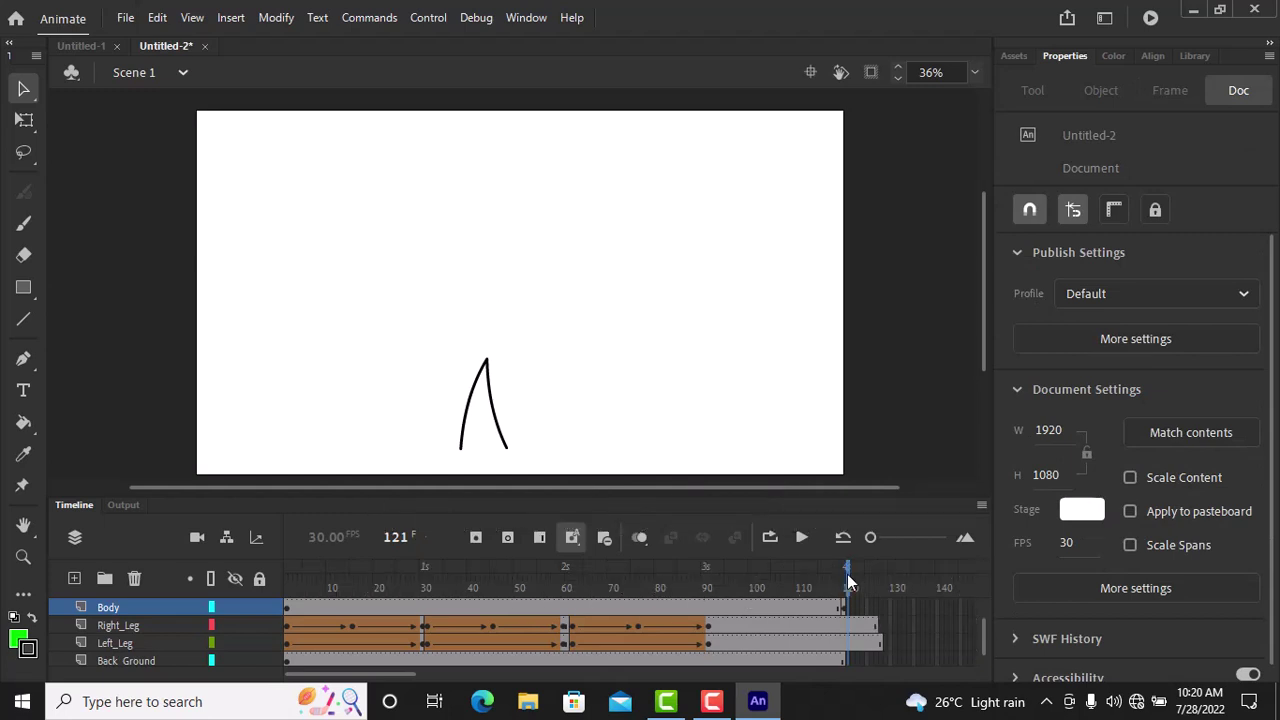
key(shift+F5)
key(shift+F5)
key(shift+F5)
key(shift+F5)
key(shift+F5)
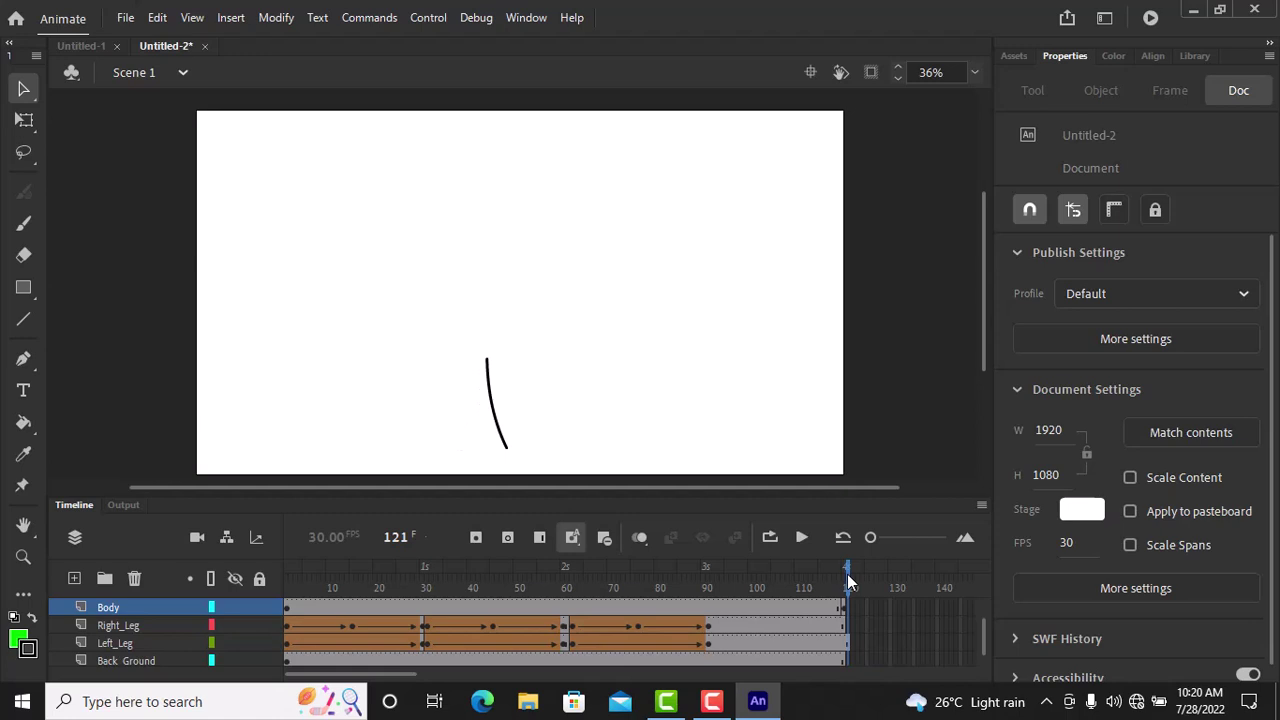
key(comma)
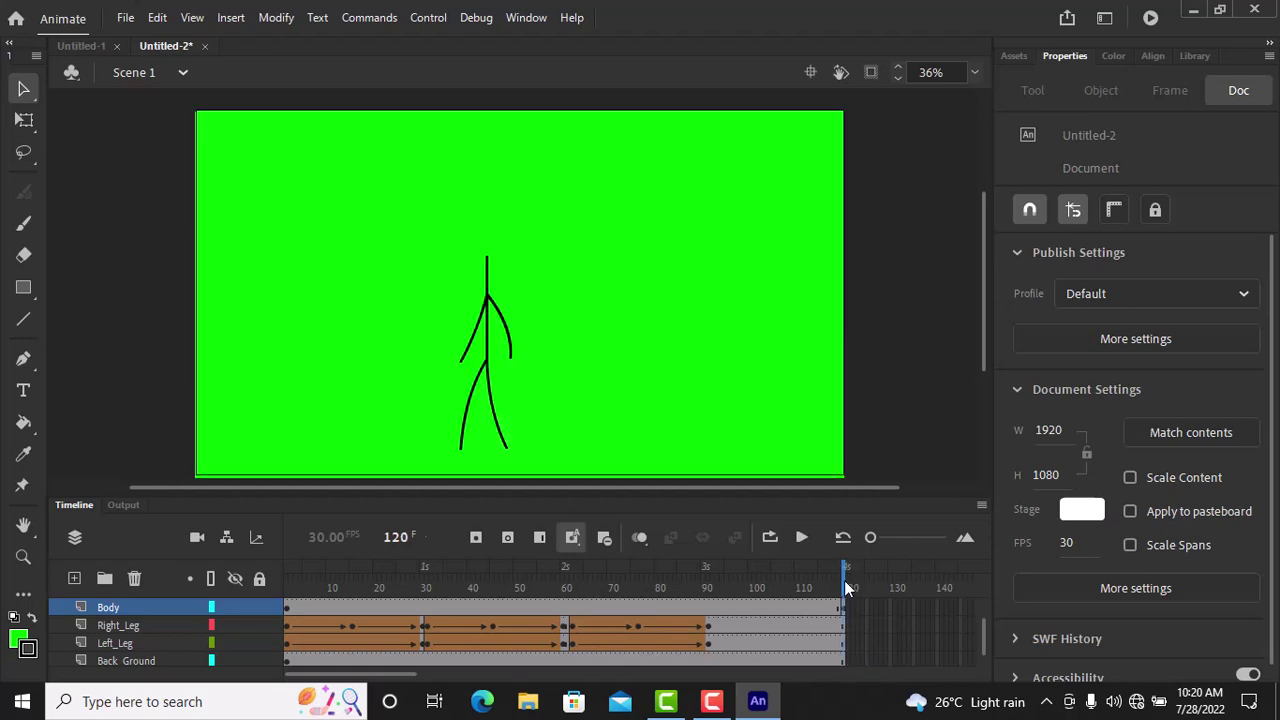
- Scrub through the walk, then copy frames 31 to 60 of the Right_Arm layer and paste them at frame 61
drag(844, 580, 755, 561)
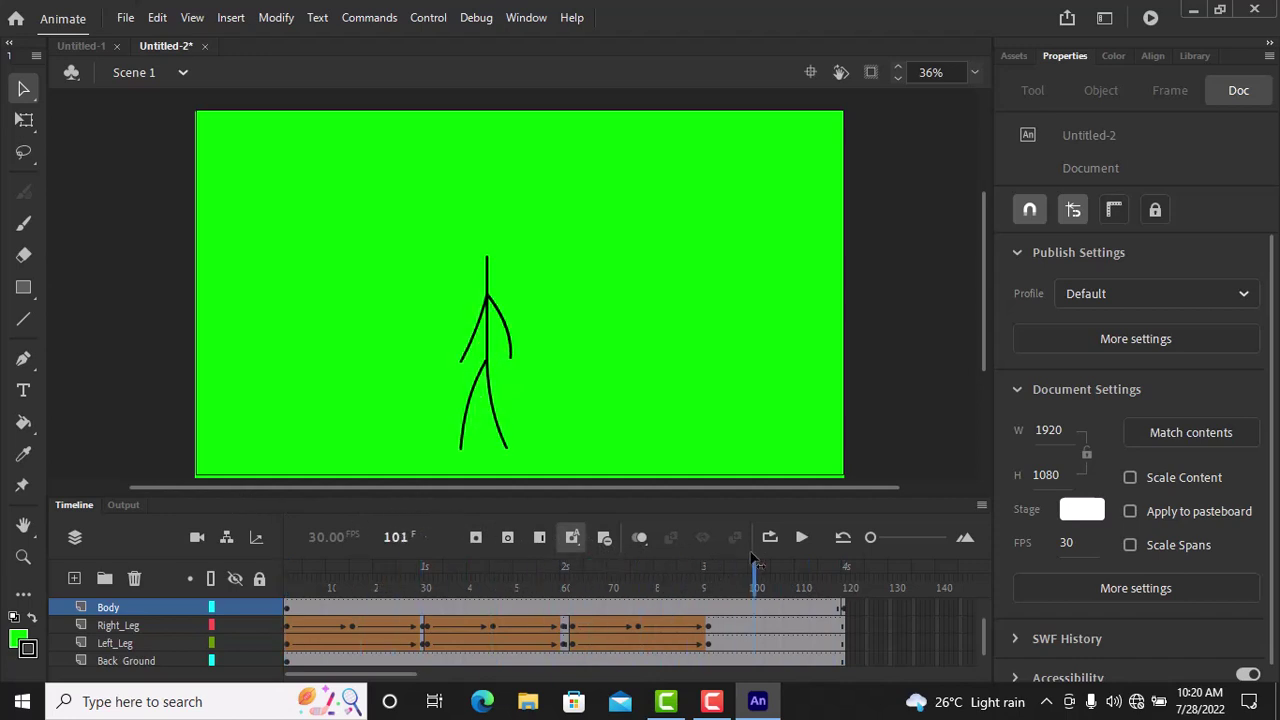
drag(288, 553, 713, 537)
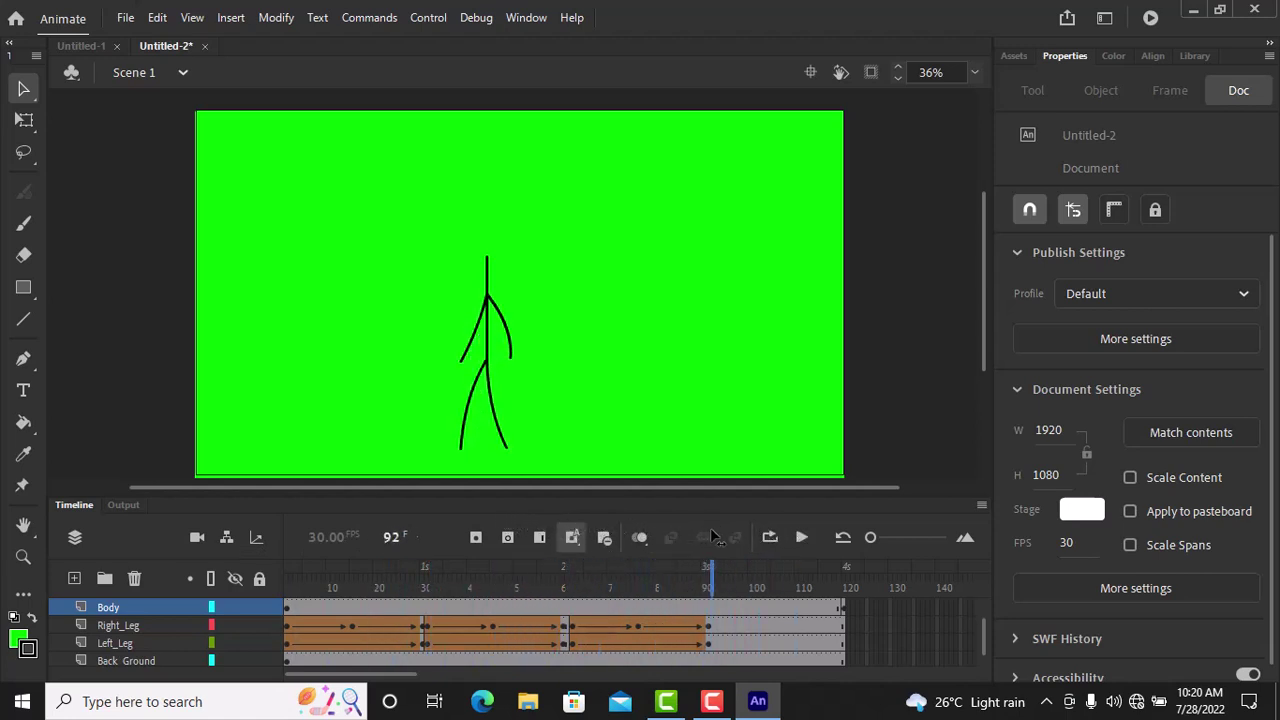
drag(985, 631, 971, 597)
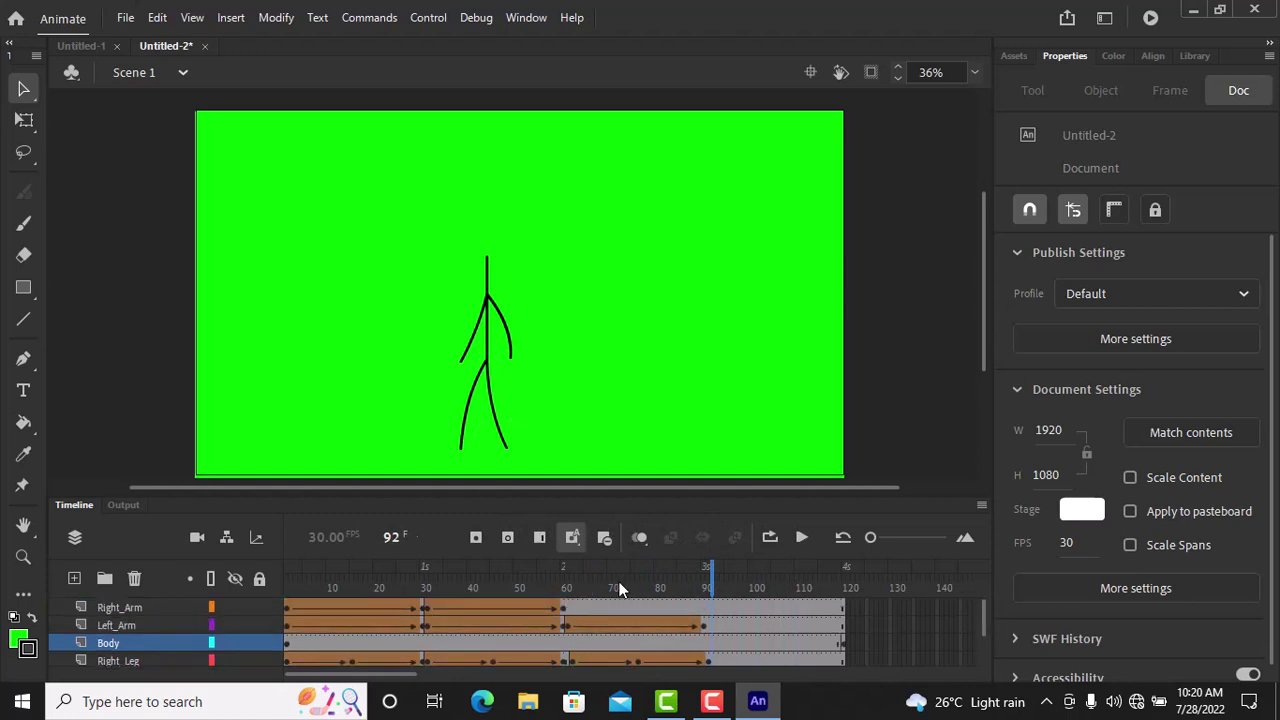
drag(566, 610, 427, 605)
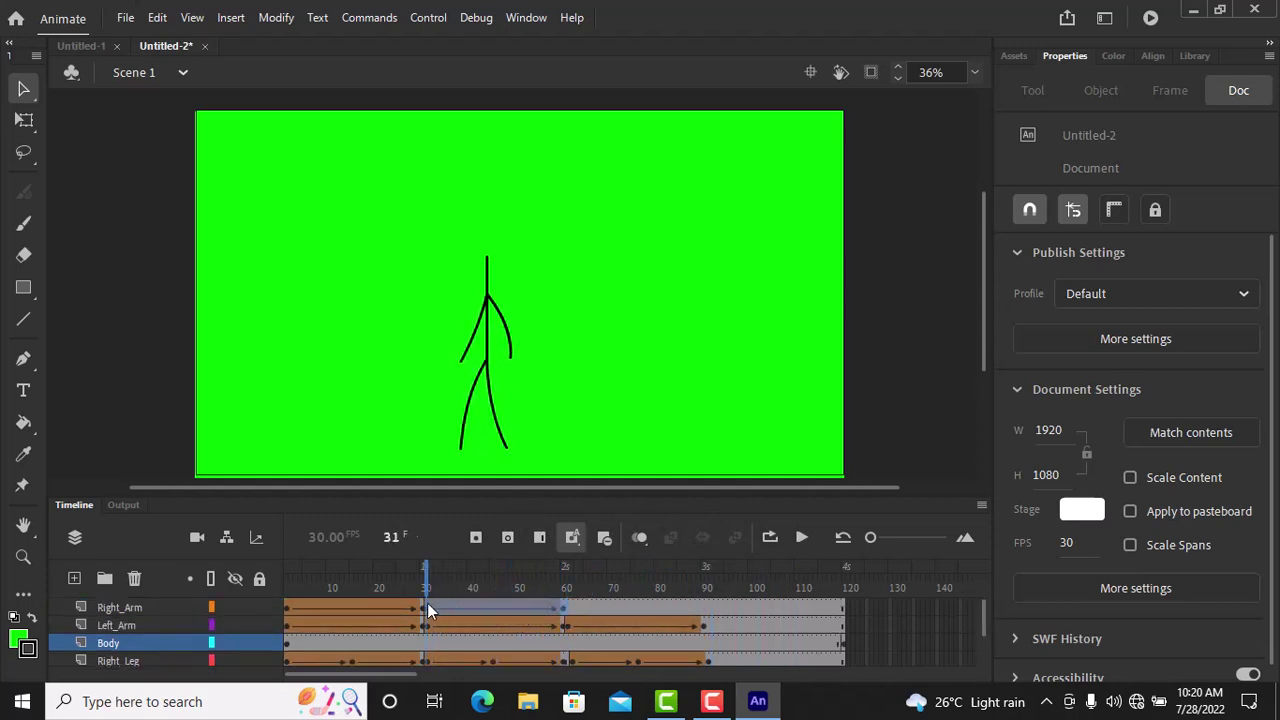
right_click(440, 607)
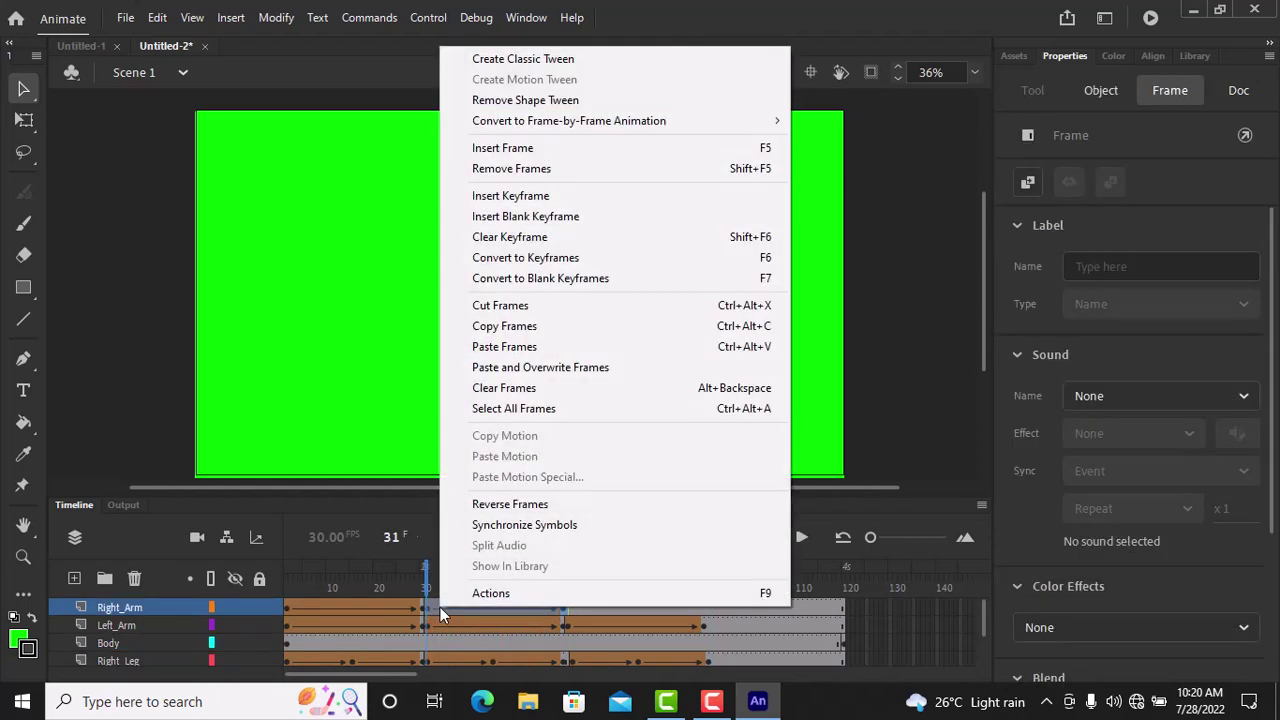
click(486, 327)
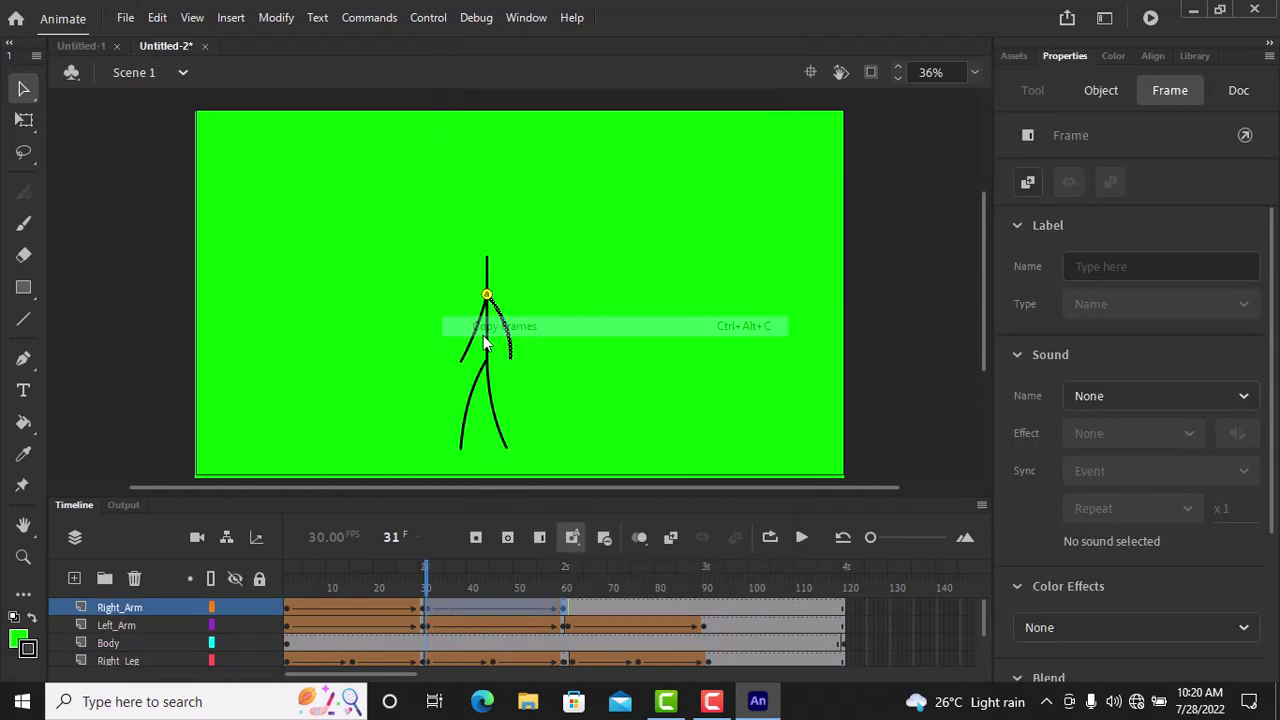
click(571, 607)
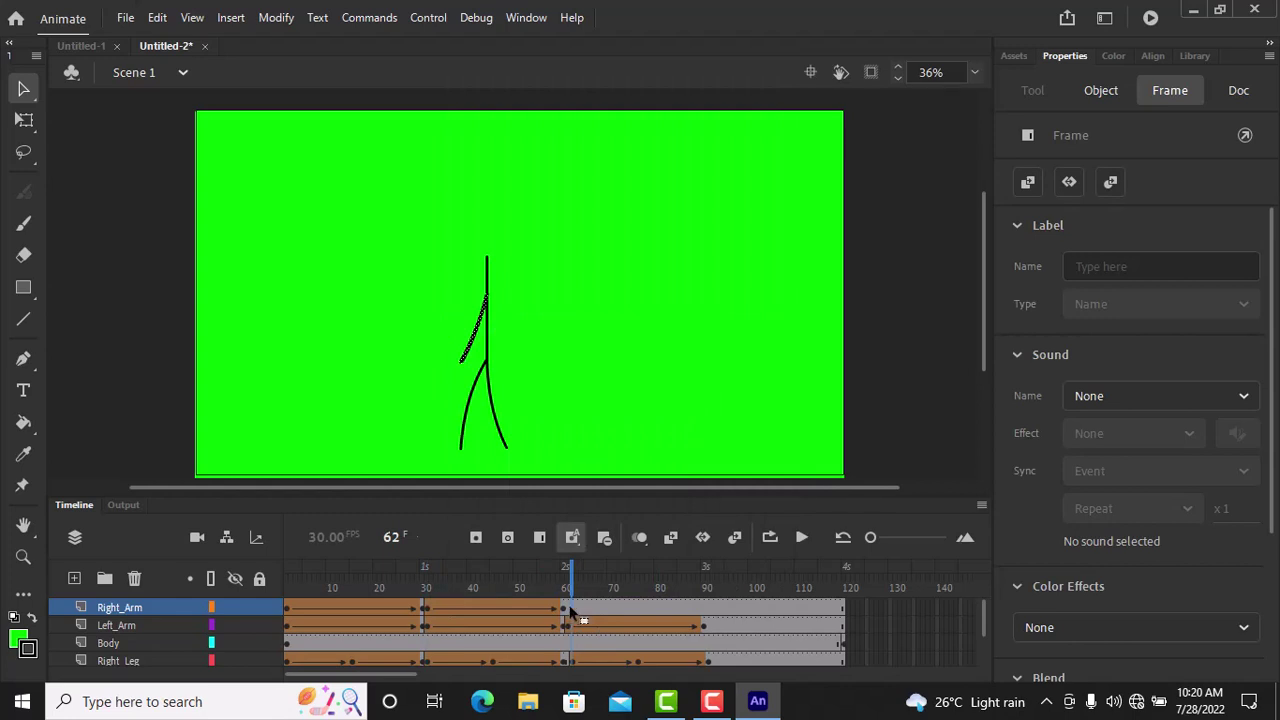
right_click(567, 609)
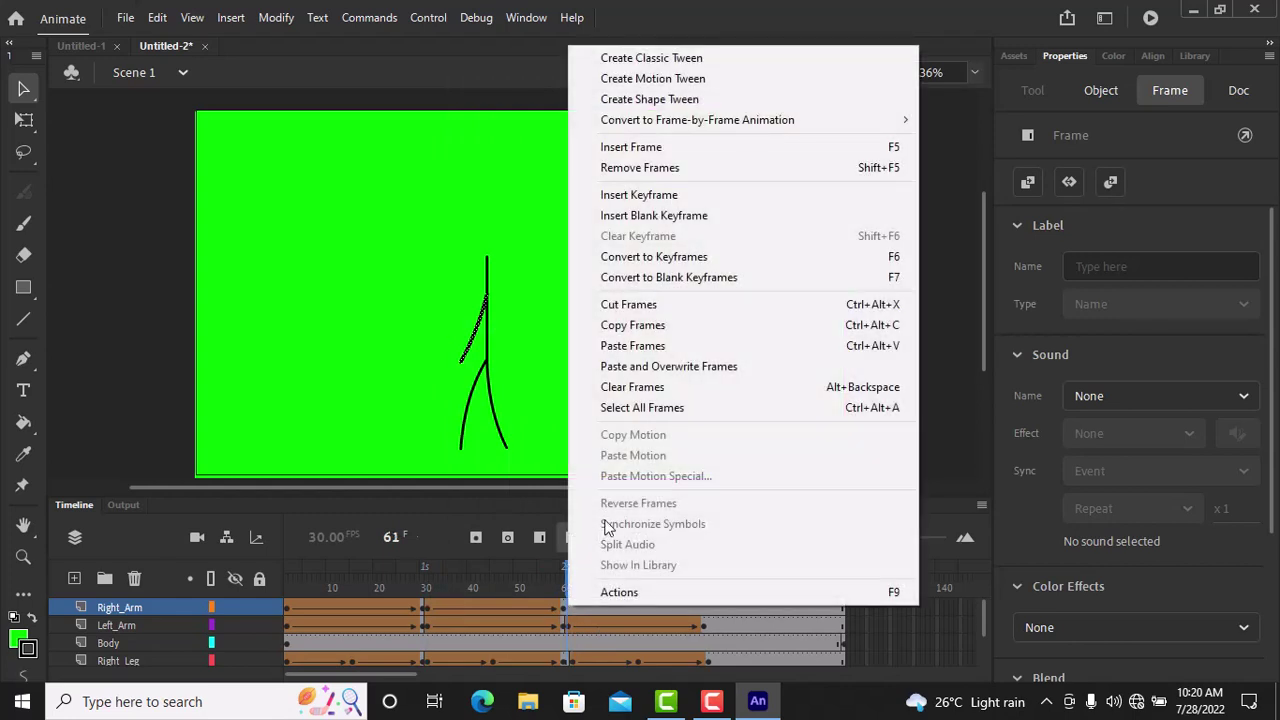
click(640, 346)
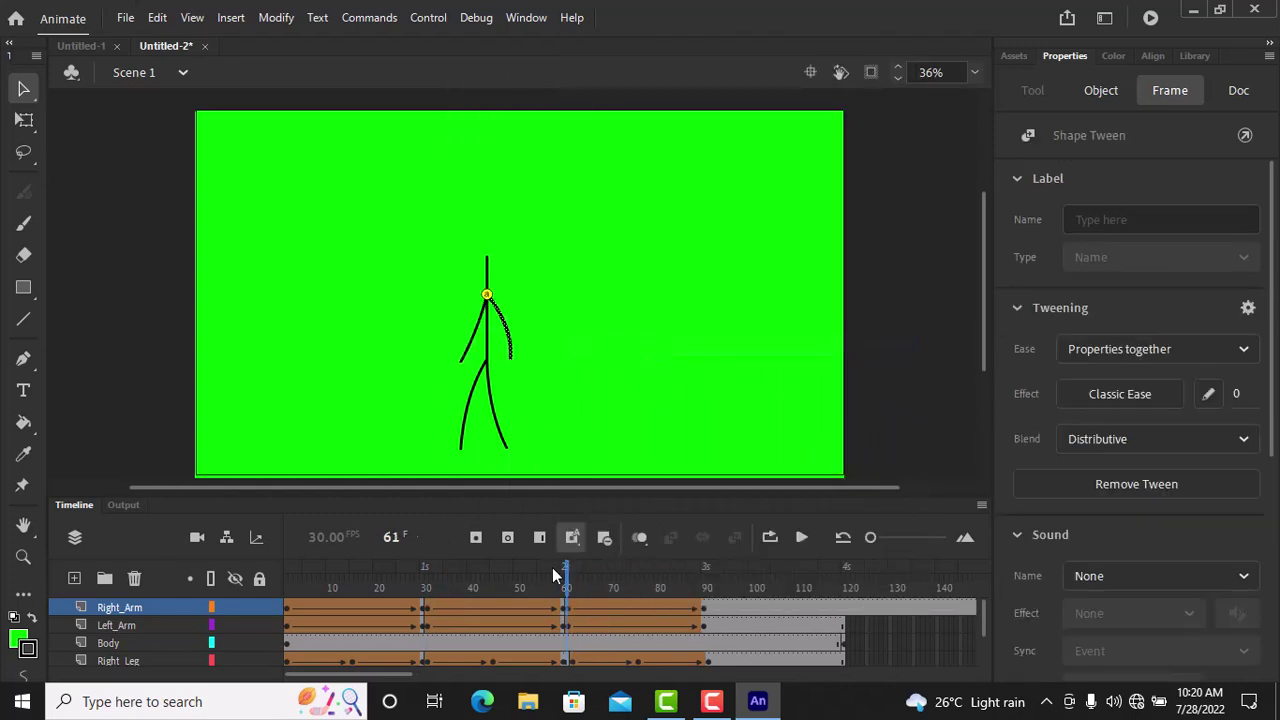
- Trim the Right_Arm layer to end at frame 120 and clear the extra keyframe at frame 120 of the Body layer
drag(563, 565, 836, 567)
drag(840, 568, 848, 568)
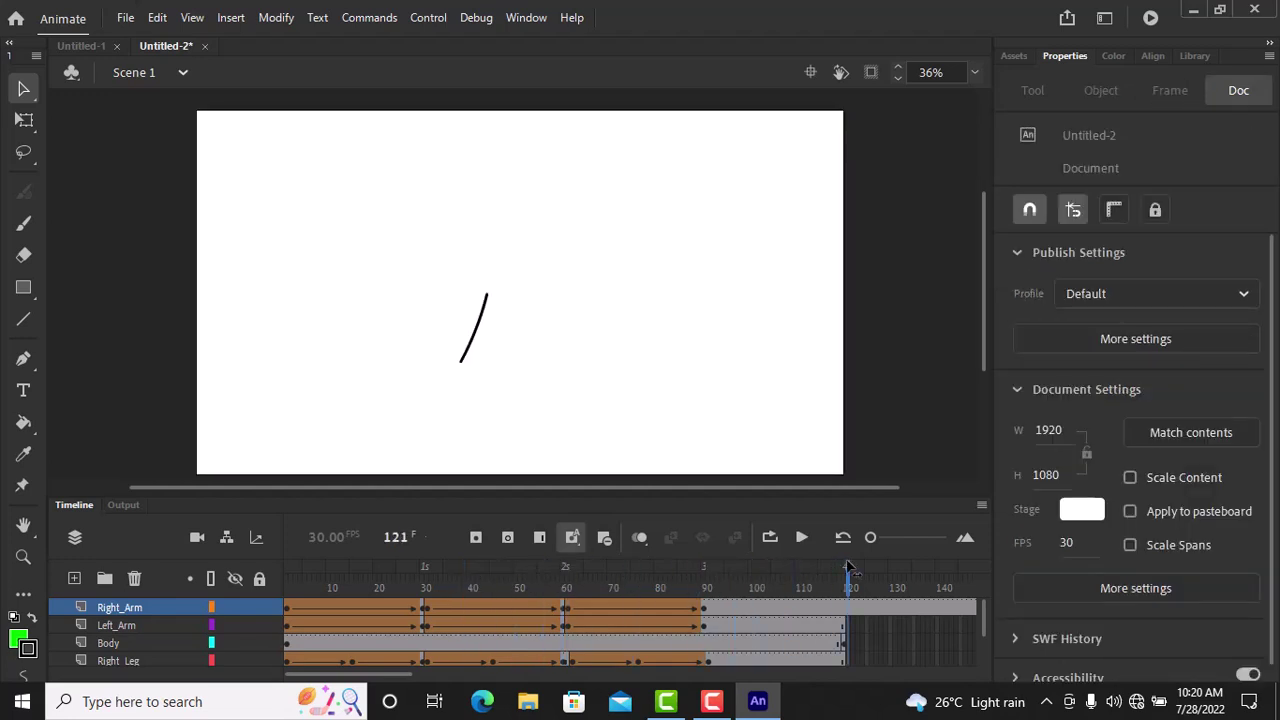
key(shift+F5)
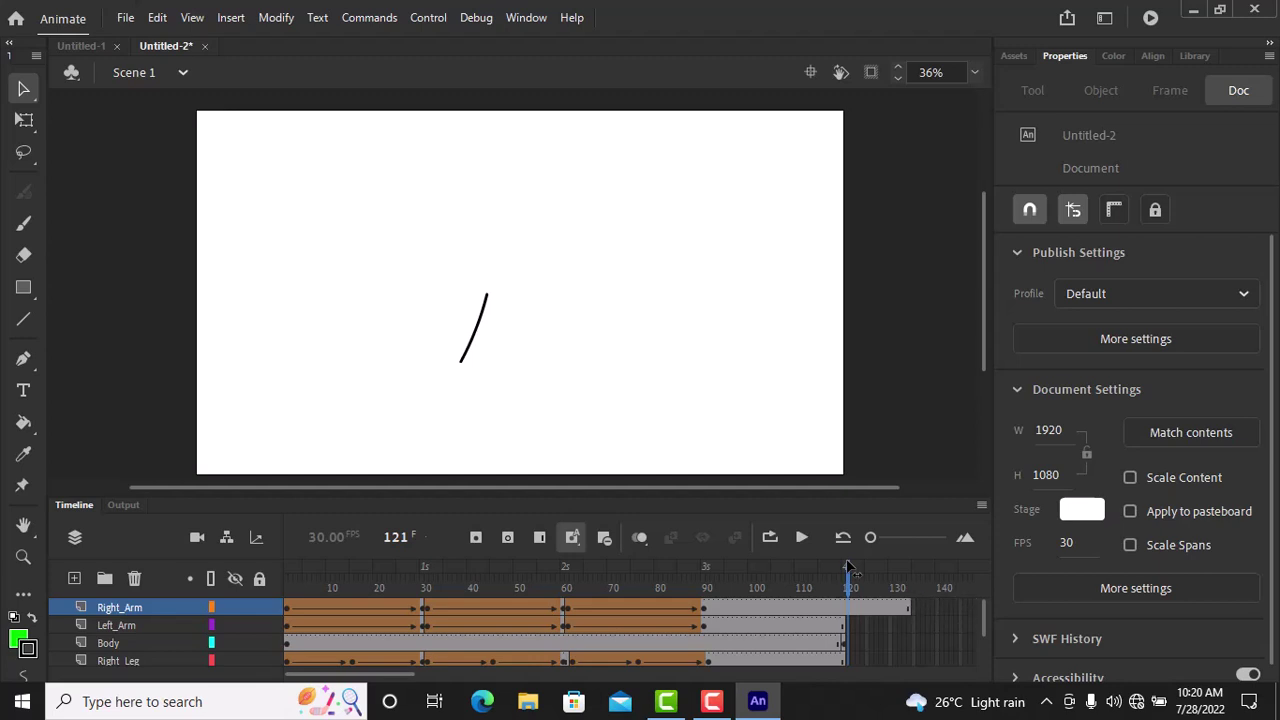
key(comma)
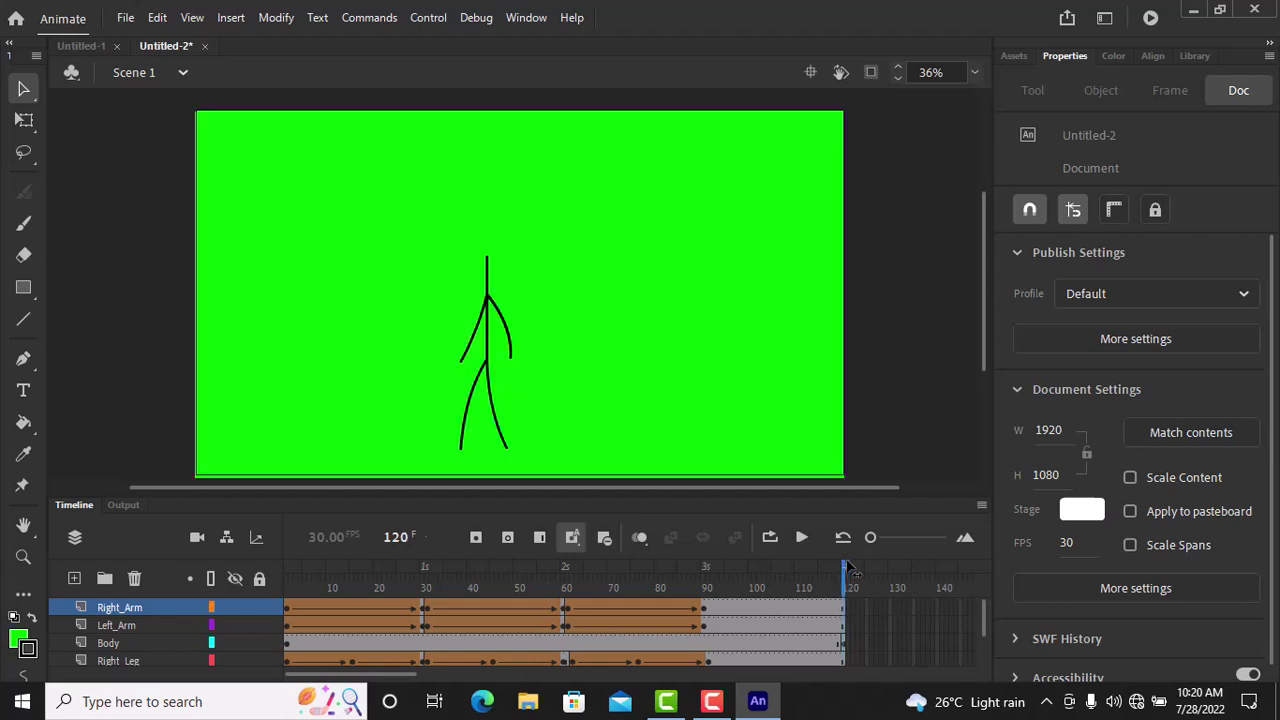
right_click(842, 644)
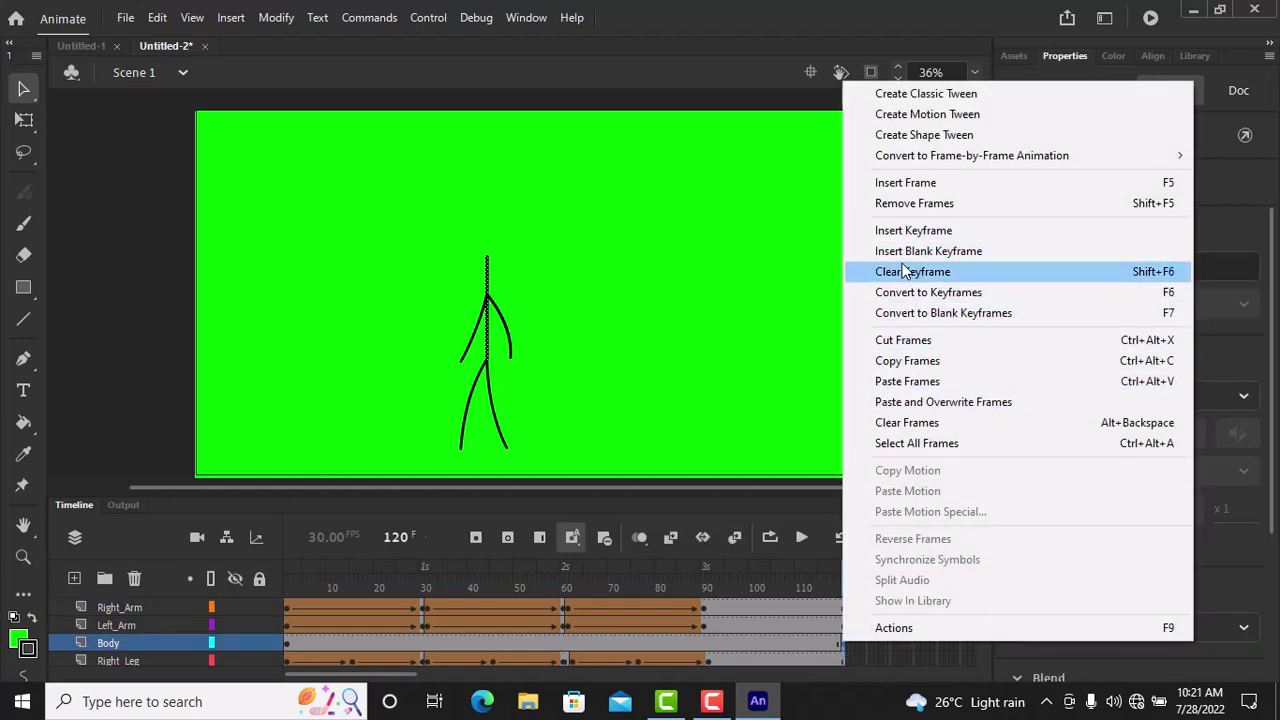
click(905, 271)
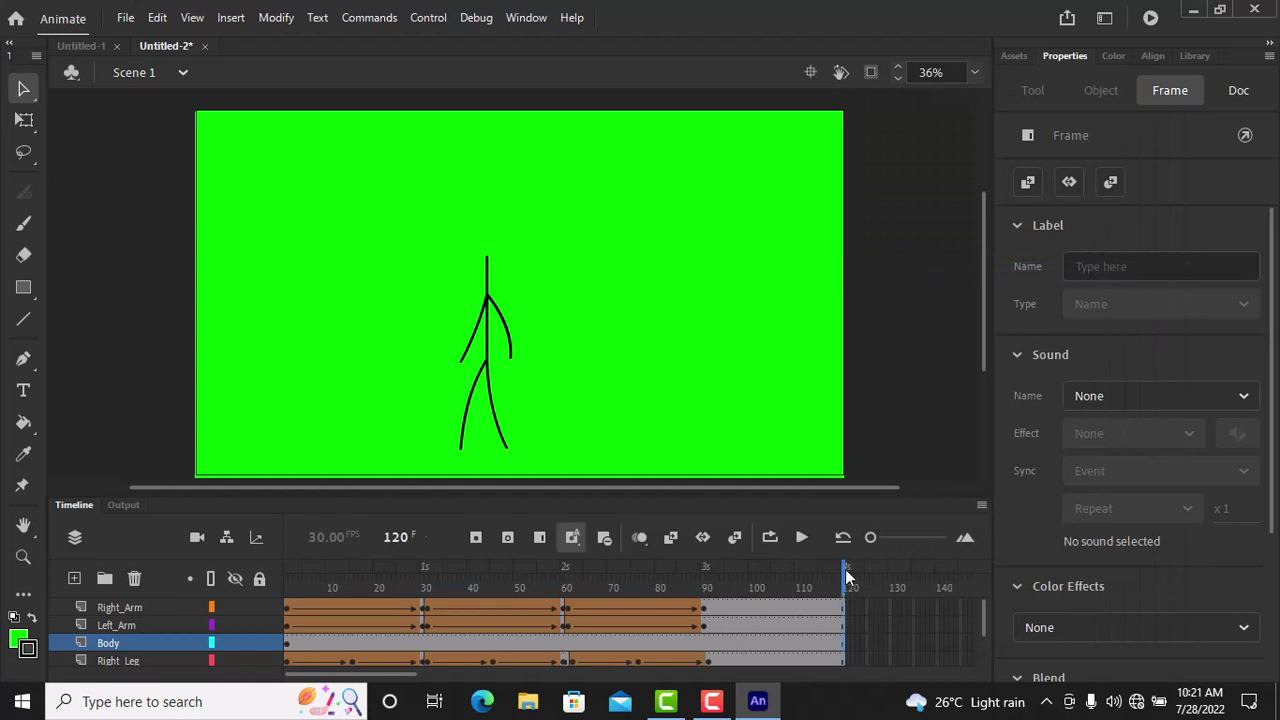
- Copy the third walk segment of the Left_Arm layer, starting at frame 61, and paste it at frame 92
drag(843, 580, 706, 575)
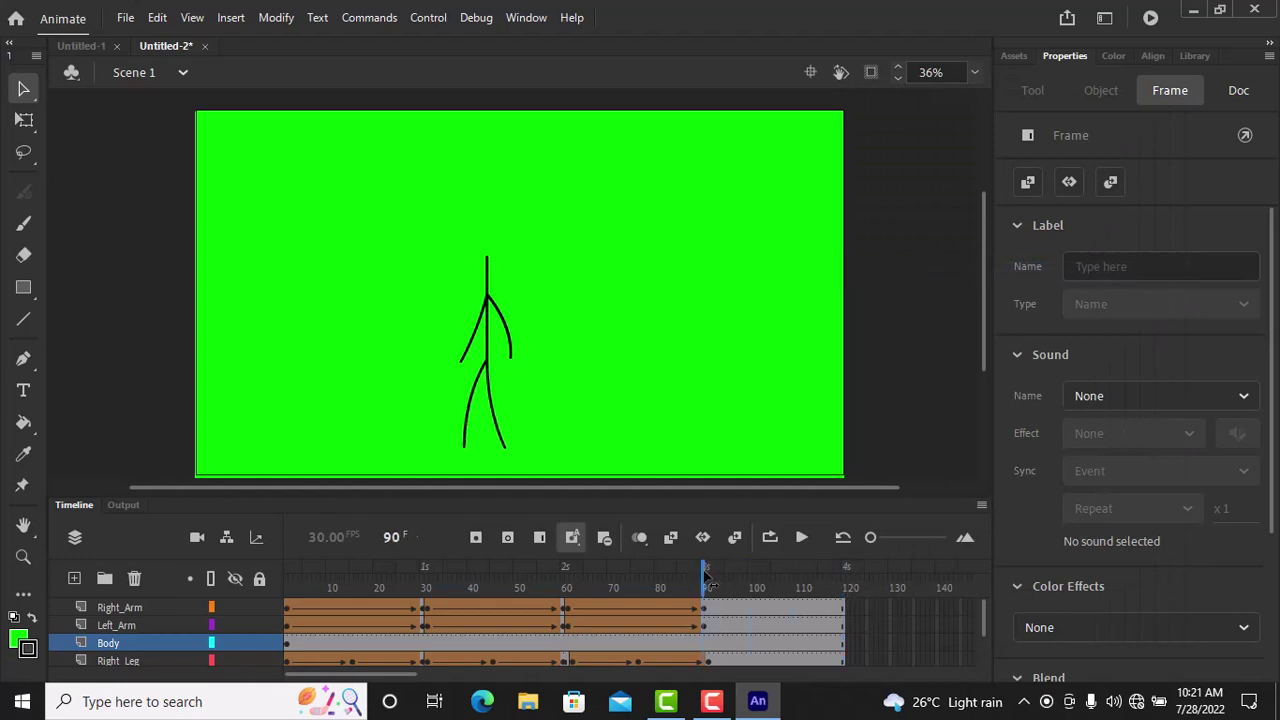
drag(708, 626, 569, 623)
right_click(569, 623)
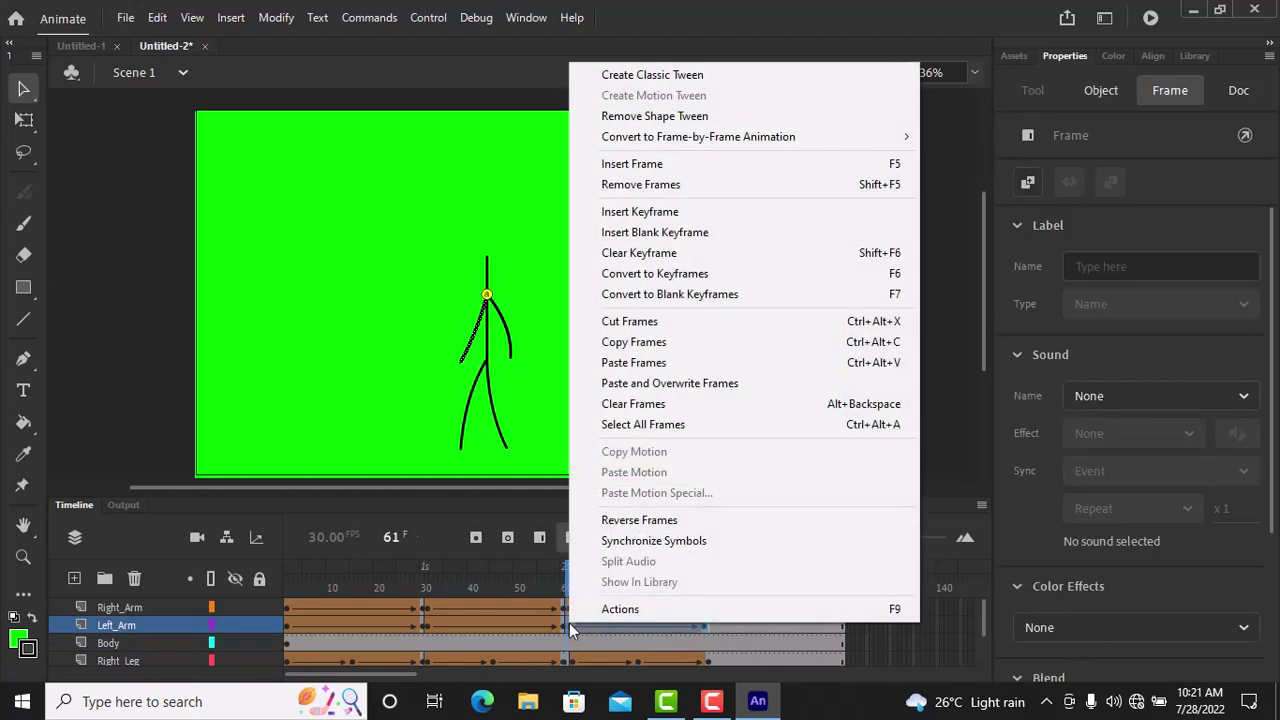
click(645, 340)
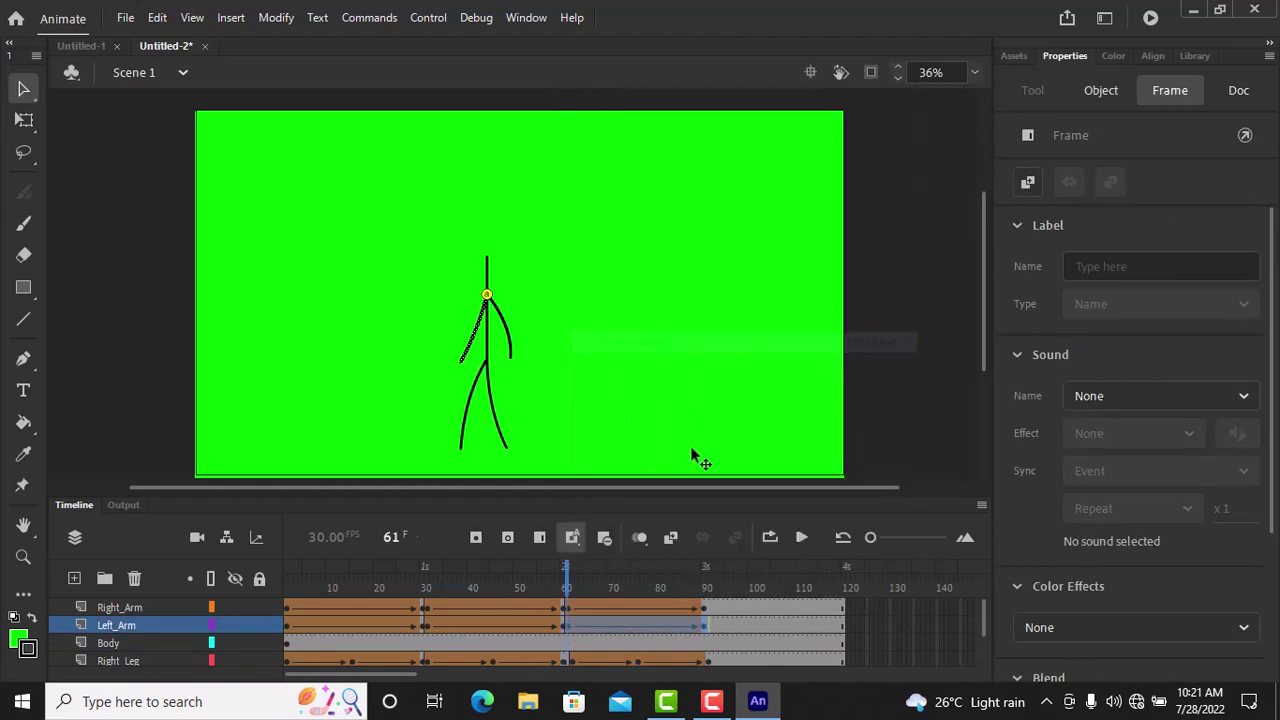
right_click(710, 625)
click(760, 365)
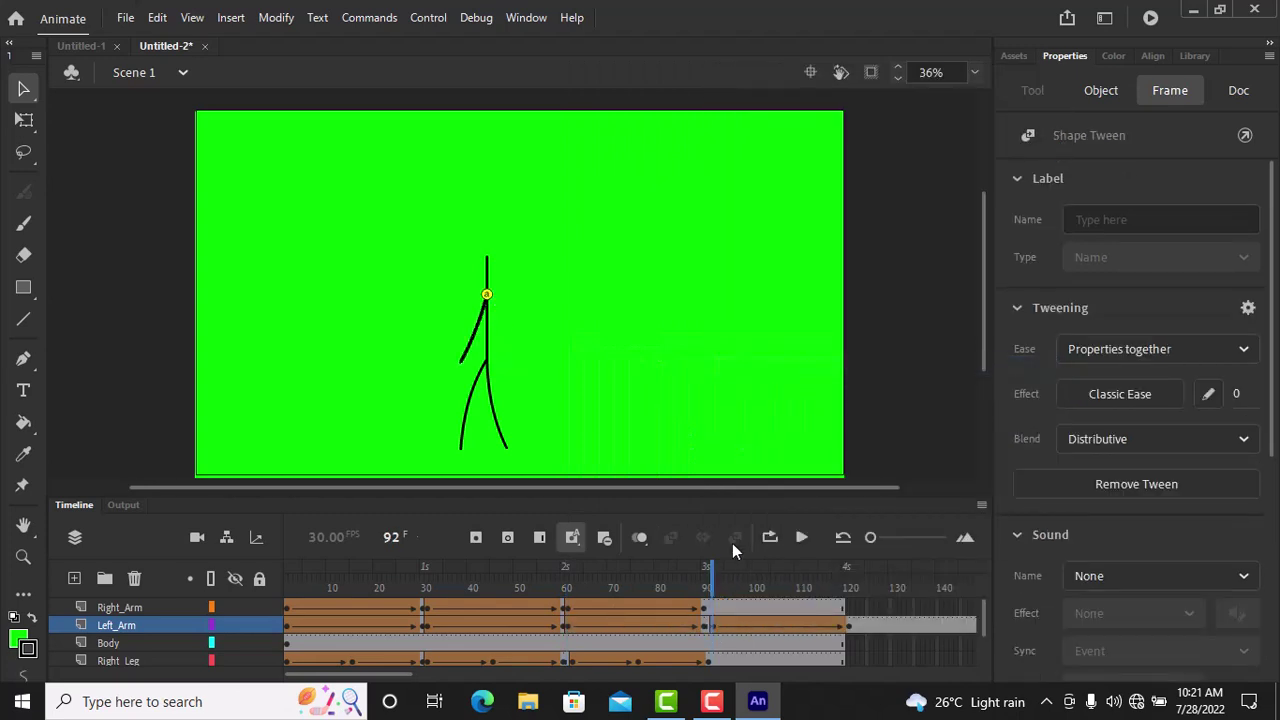
- Copy the Right_Arm layer's third walk segment from frame 61, paste it at frame 92, and scrub to frame 97 to check it
drag(705, 608, 568, 605)
right_click(581, 603)
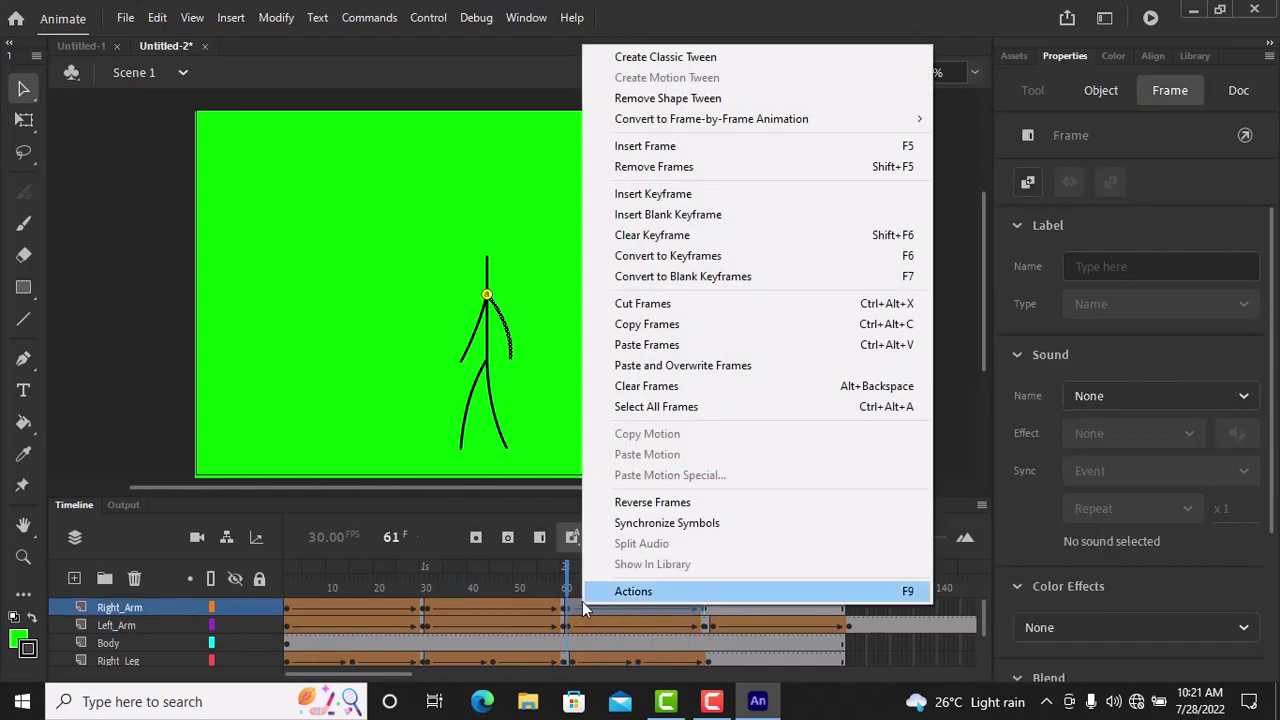
click(658, 326)
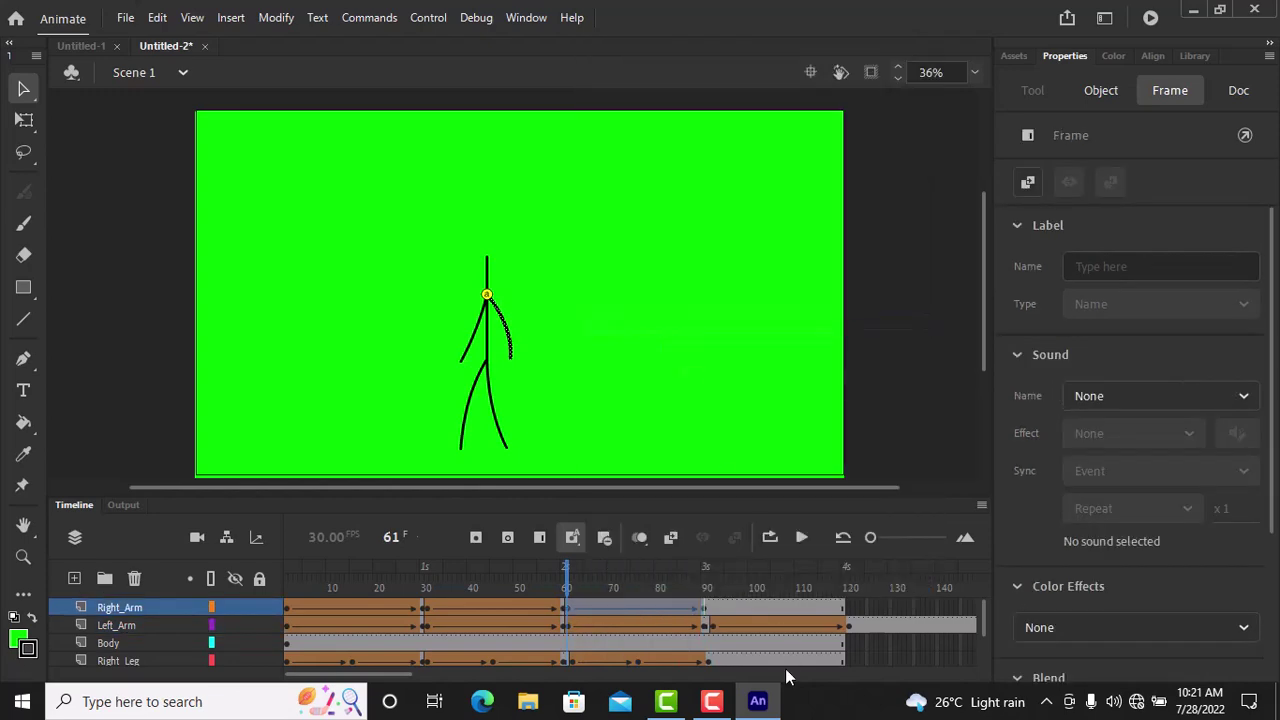
click(713, 608)
right_click(713, 608)
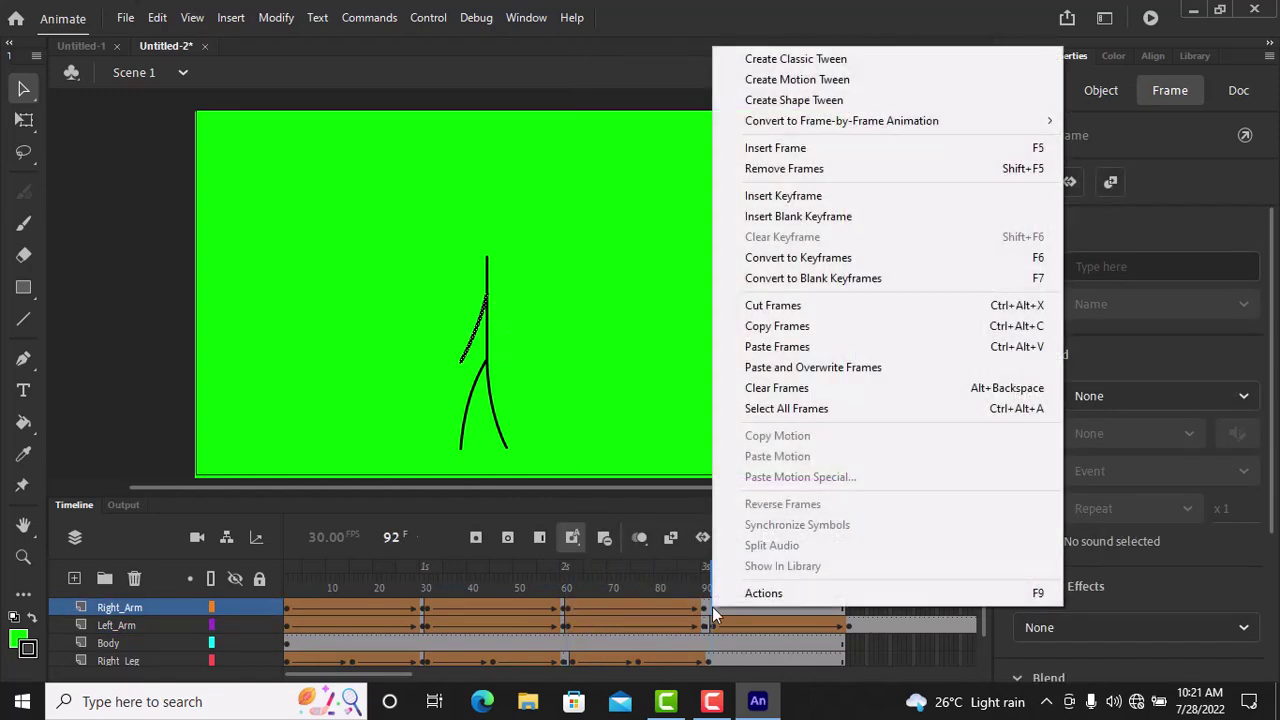
click(790, 350)
mouse_move(713, 572)
mouse_down()
mouse_move(634, 572)
mouse_move(799, 572)
mouse_move(737, 578)
mouse_up()
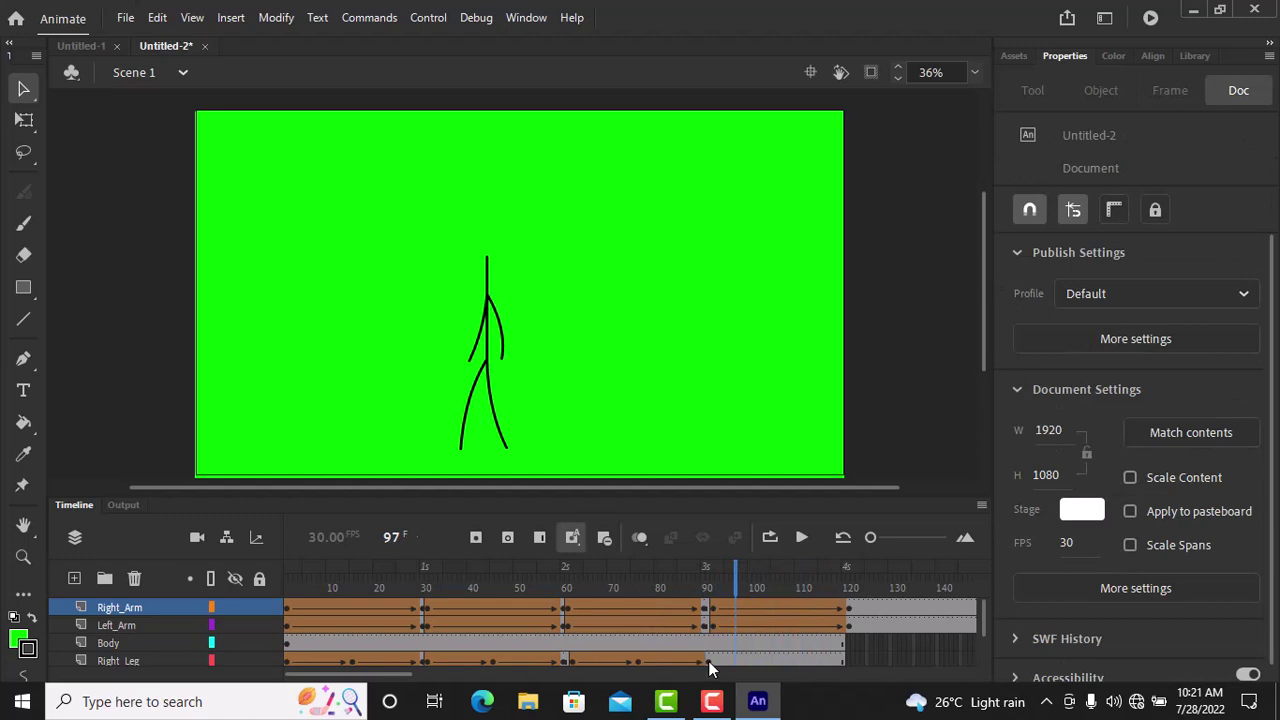
- Copy the third walk segment of the Right_Leg layer, starting at frame 62, and paste it at frame 92
drag(708, 661, 570, 651)
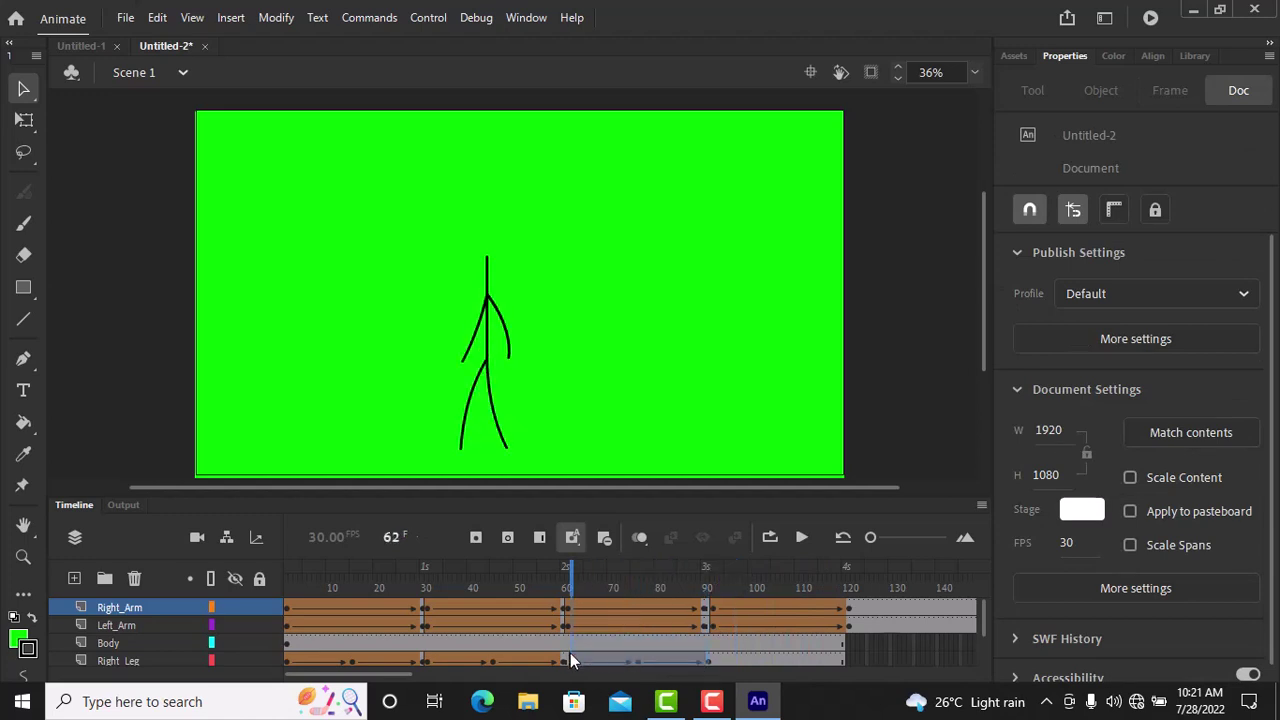
right_click(591, 652)
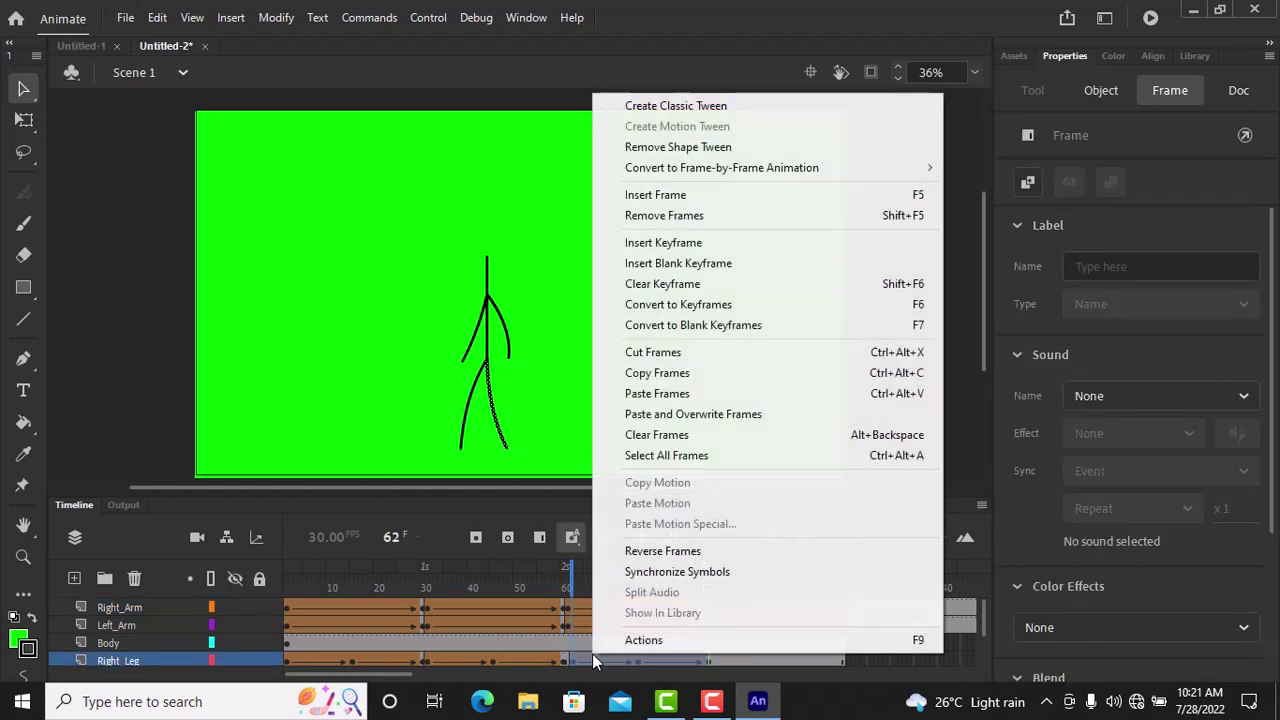
click(650, 377)
click(714, 657)
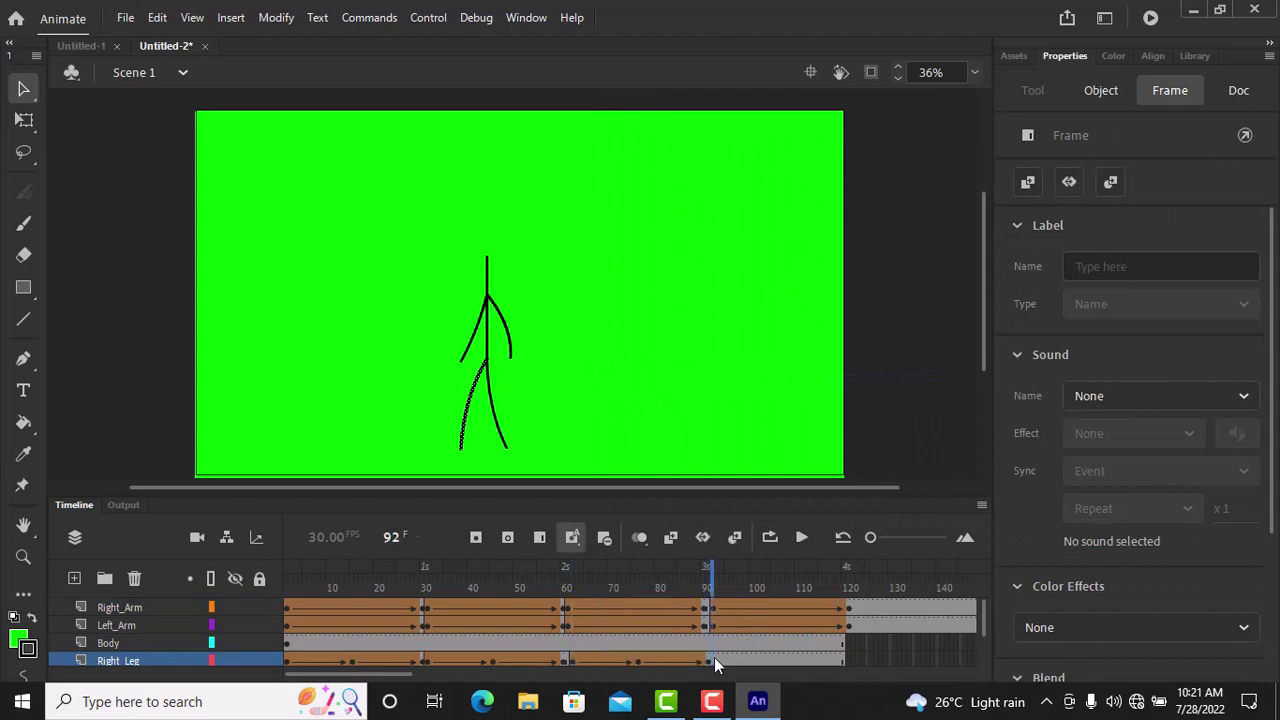
right_click(714, 657)
click(776, 398)
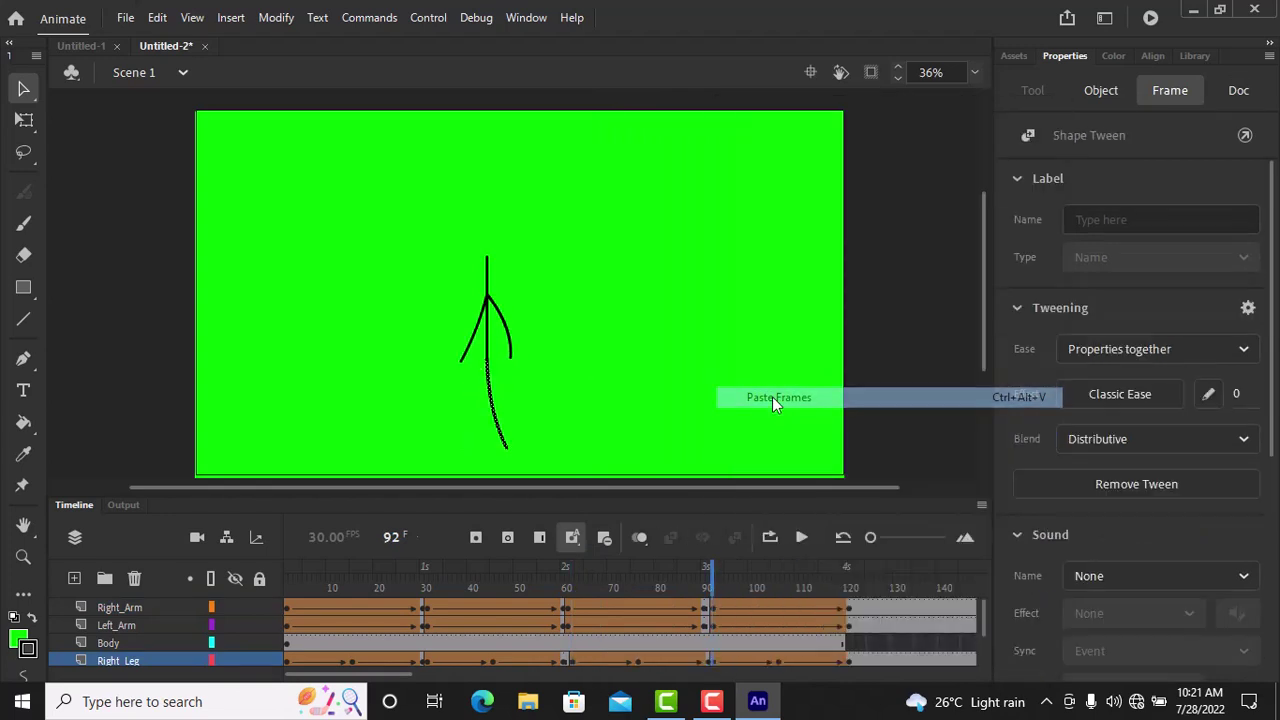
- Copy the third walk segment of the Left_Leg layer, starting at frame 62, and paste it at frame 92
drag(984, 619, 983, 633)
drag(712, 645, 575, 639)
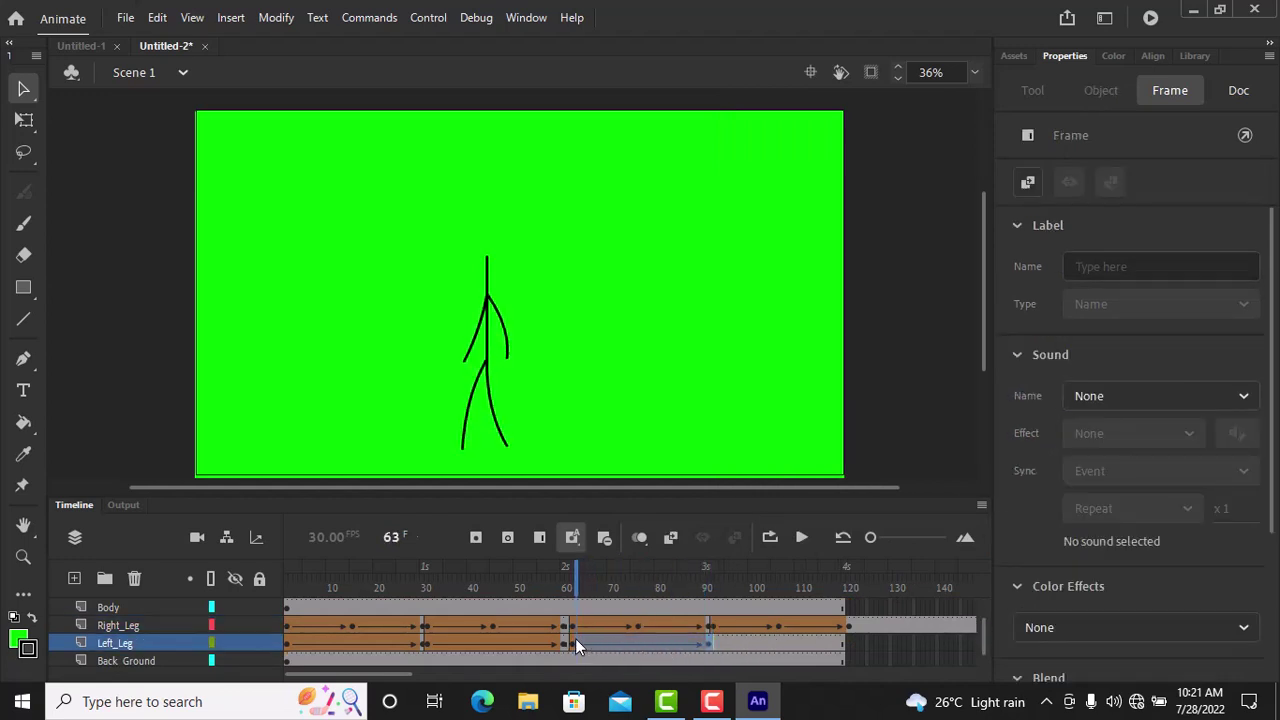
click(747, 643)
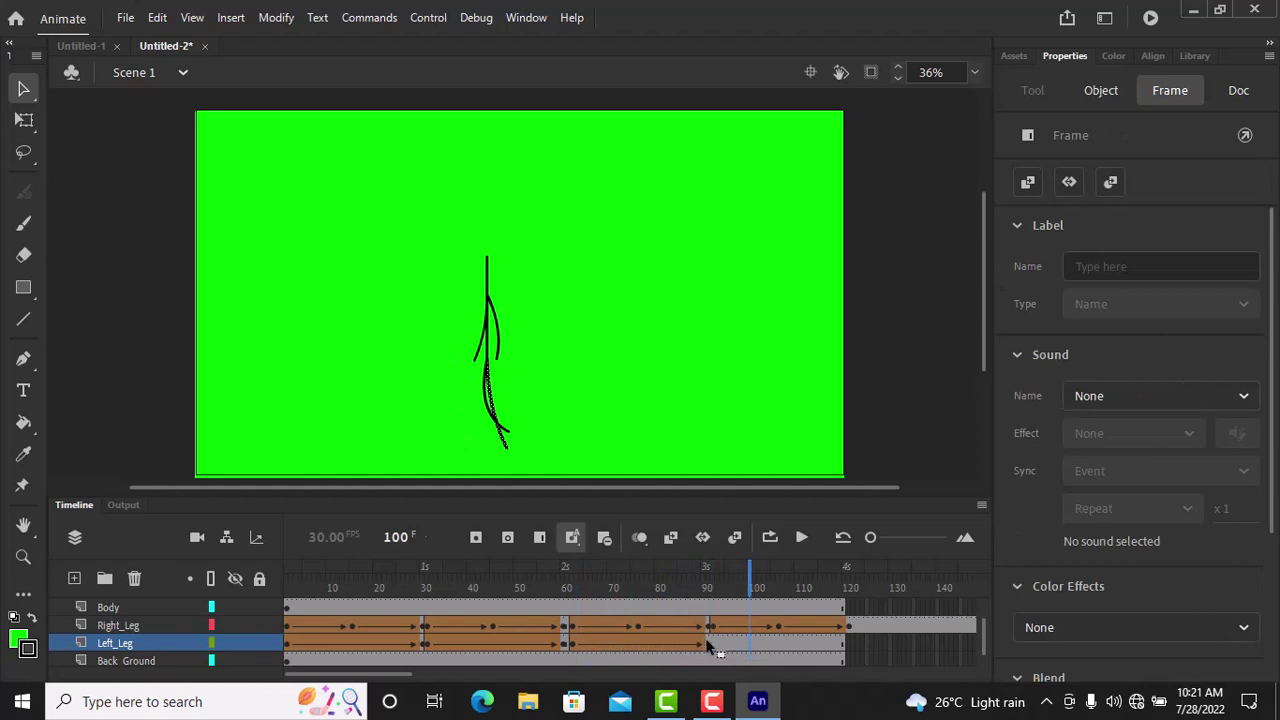
drag(706, 645, 570, 641)
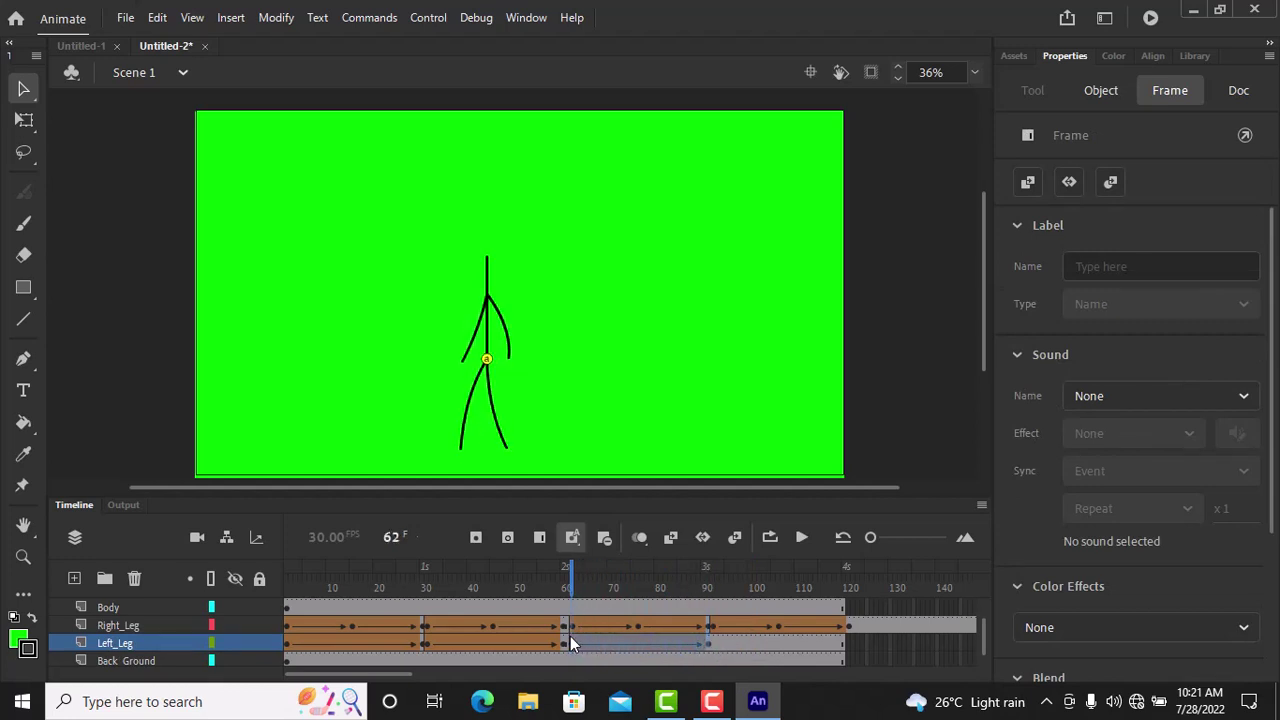
right_click(583, 638)
click(620, 360)
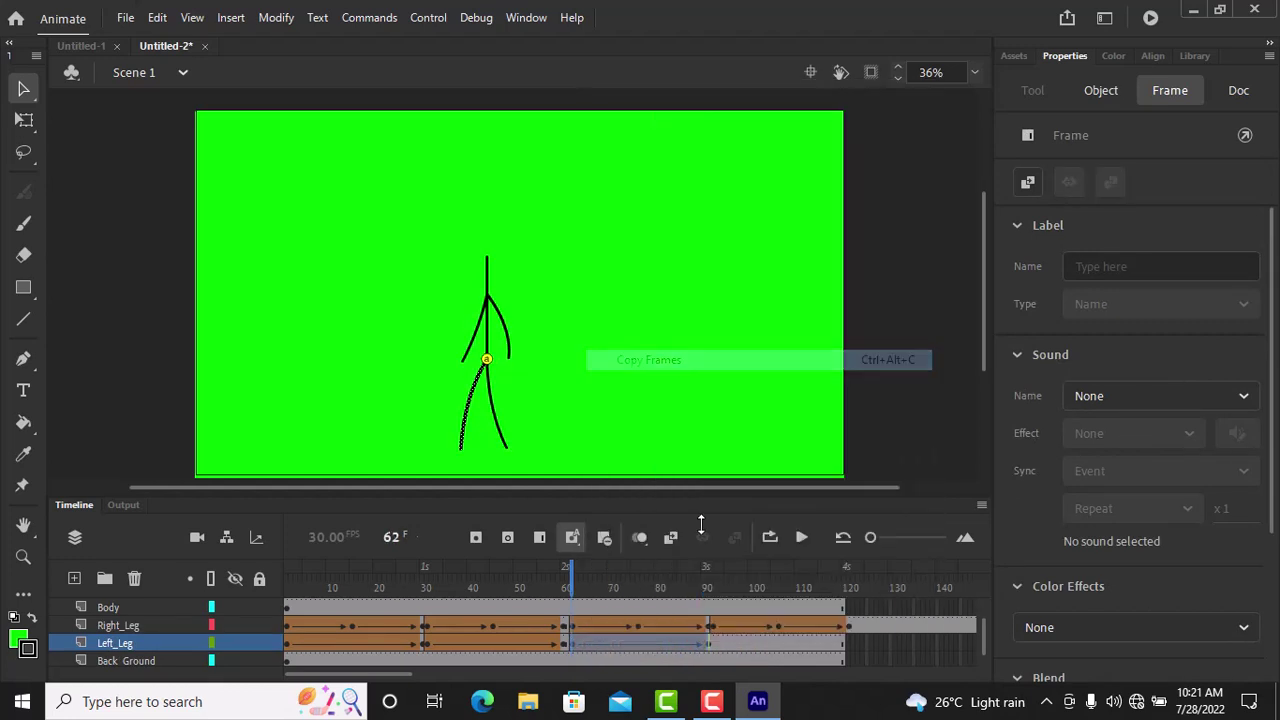
click(714, 640)
right_click(714, 640)
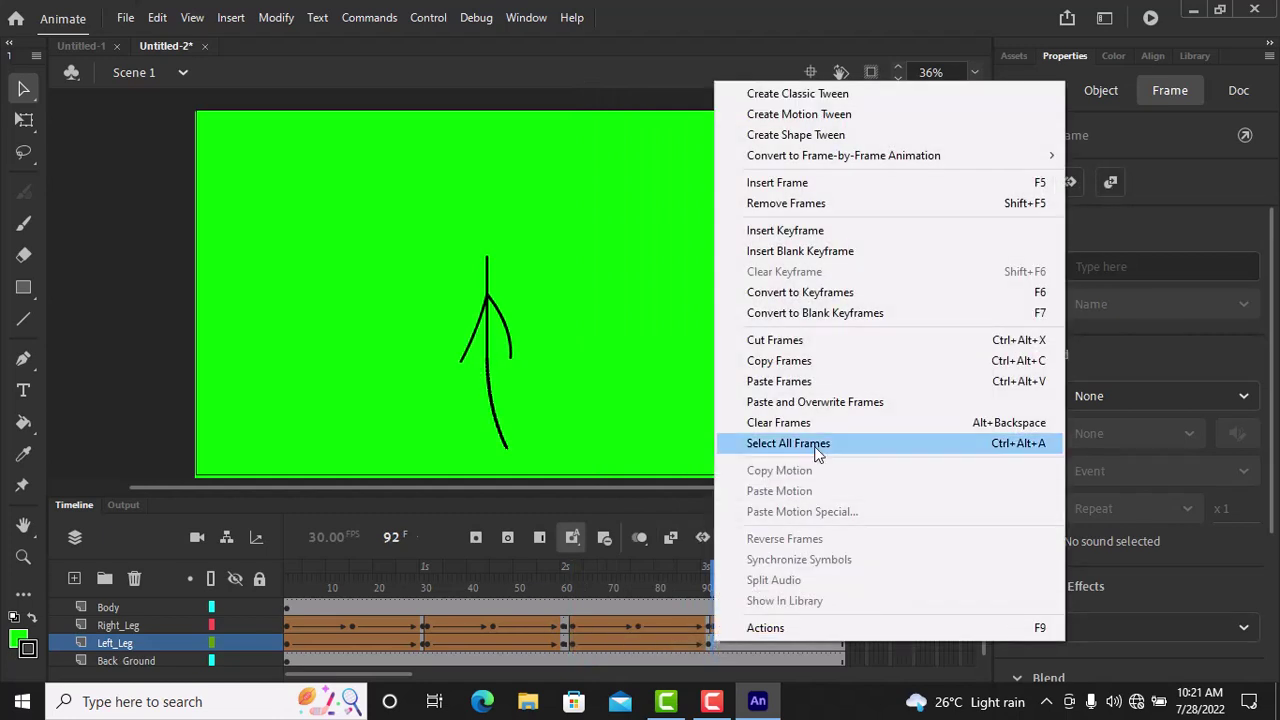
click(806, 383)
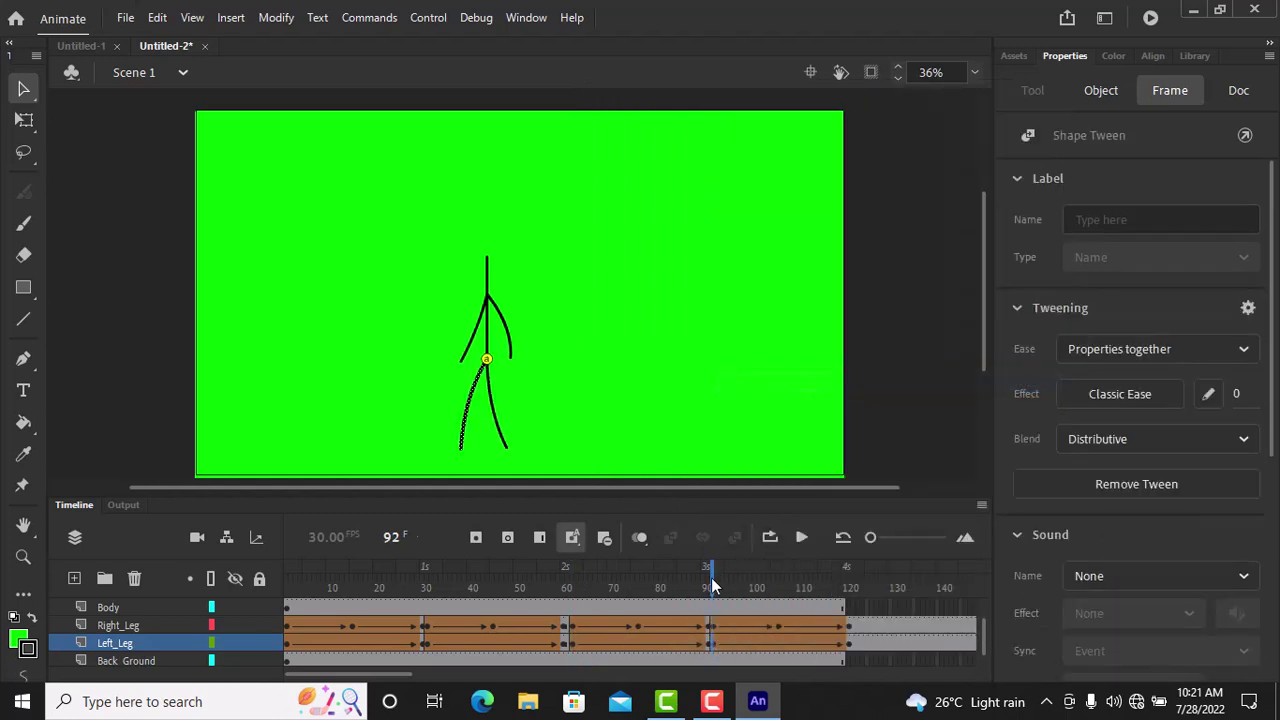
- Scrub the walk from frame 60 to 121, remove the surplus frames at the end, and check the layers at frame 120
click(566, 586)
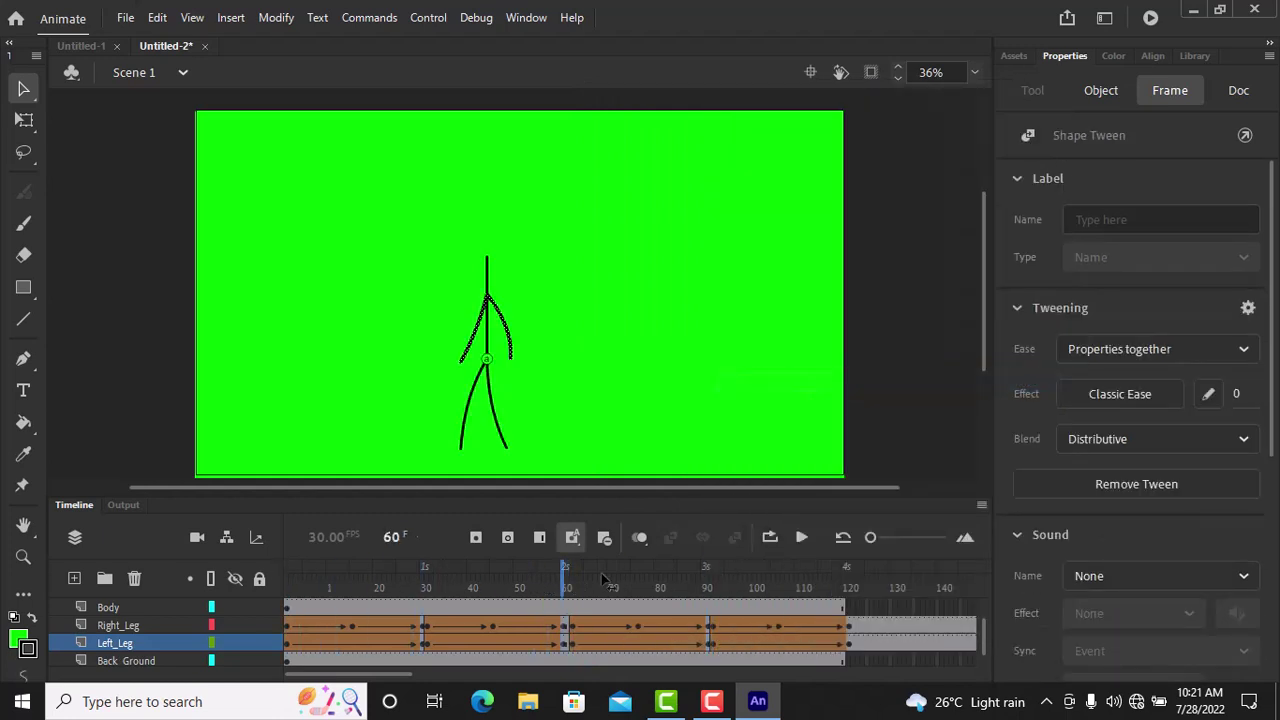
drag(604, 580, 848, 575)
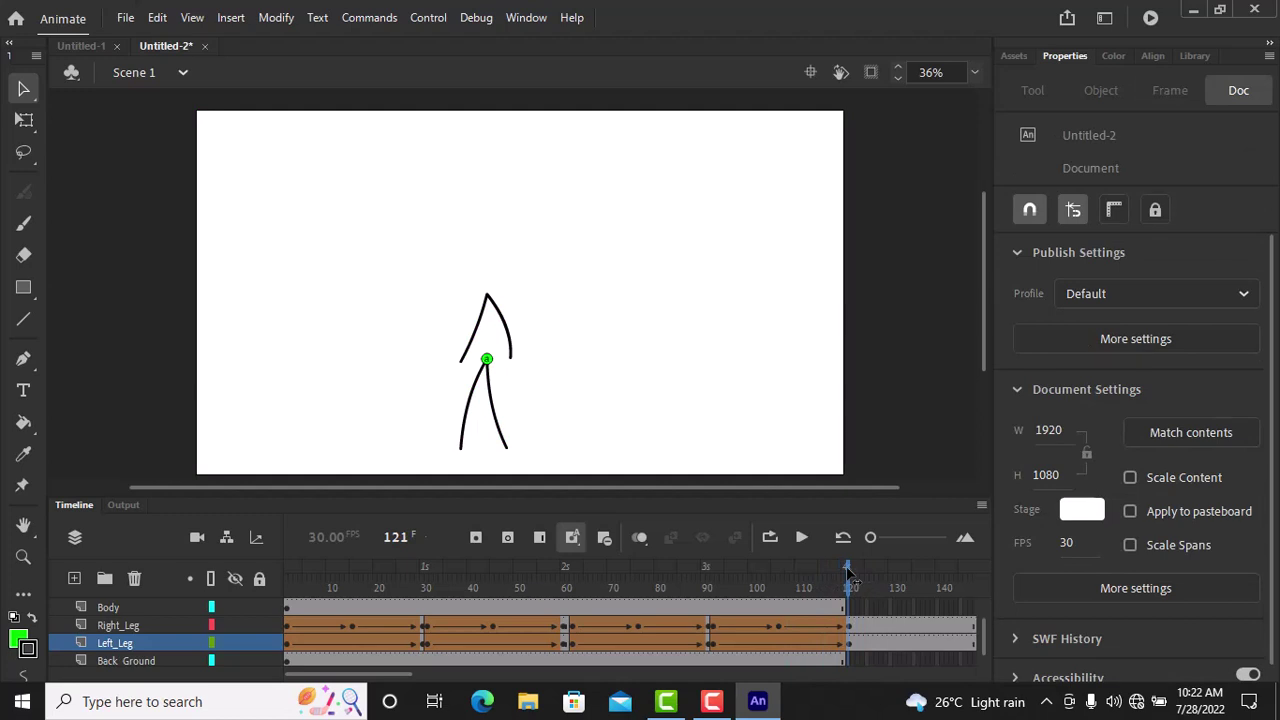
key(shift+F5)
key(shift+F5)
key(shift+F5)
key(shift+F5)
key(shift+F5)
key(shift+F5)
key(shift+F5)
key(shift+F5)
key(shift+F5)
key(shift+F5)
key(shift+F5)
key(shift+F5)
key(shift+F5)
key(shift+F5)
key(shift+F5)
key(shift+F5)
key(shift+F5)
key(shift+F5)
key(shift+F5)
key(shift+F5)
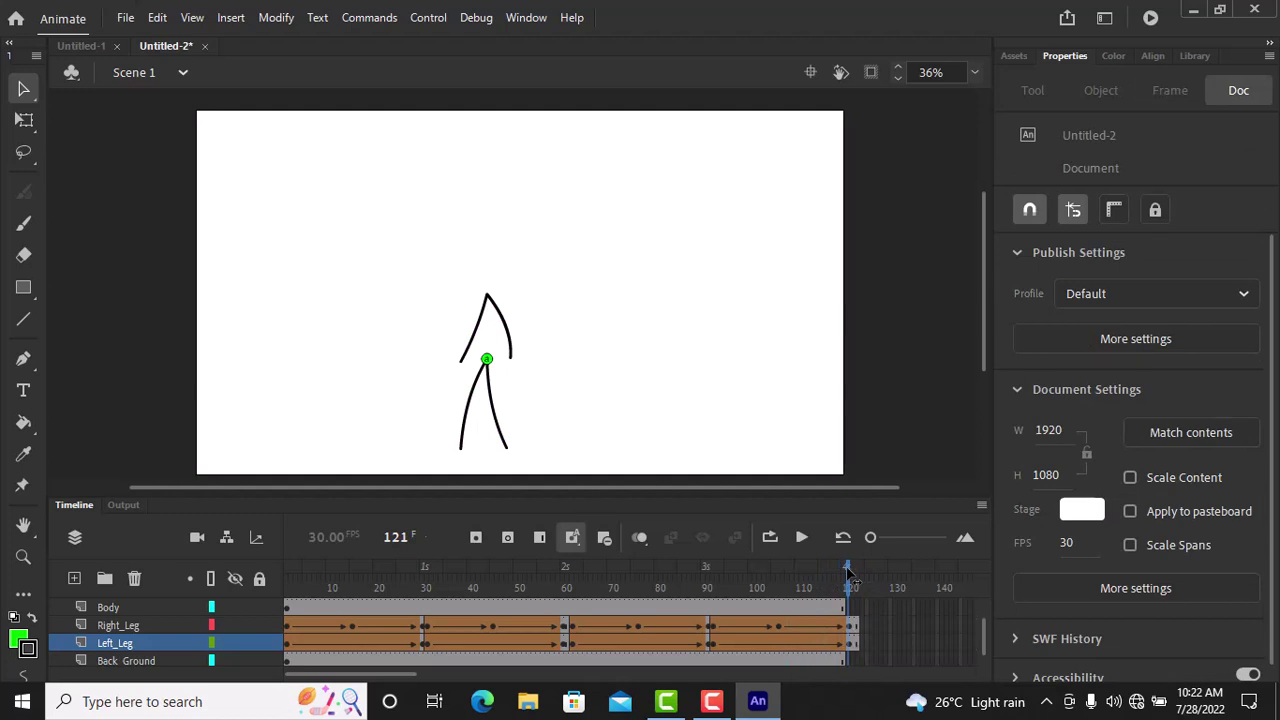
key(shift+F5)
key(shift+F5)
key(shift+F5)
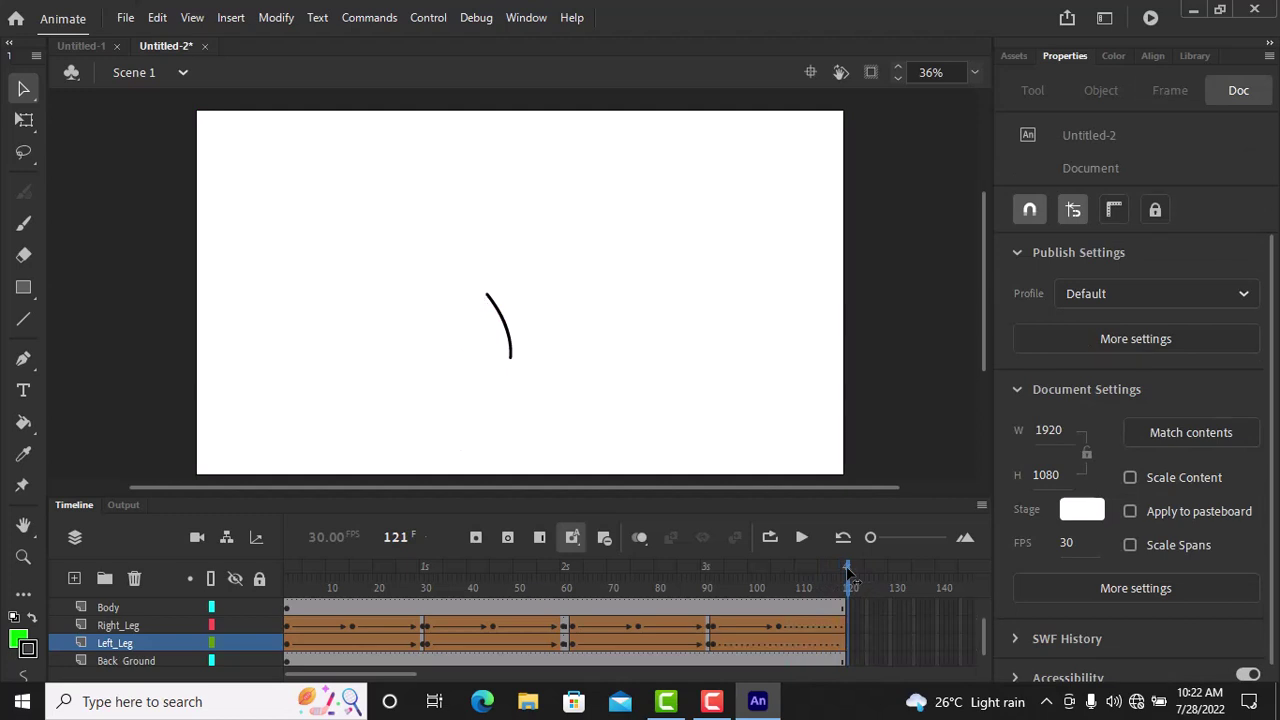
mouse_move(847, 568)
mouse_down()
mouse_move(814, 570)
mouse_move(845, 572)
mouse_up()
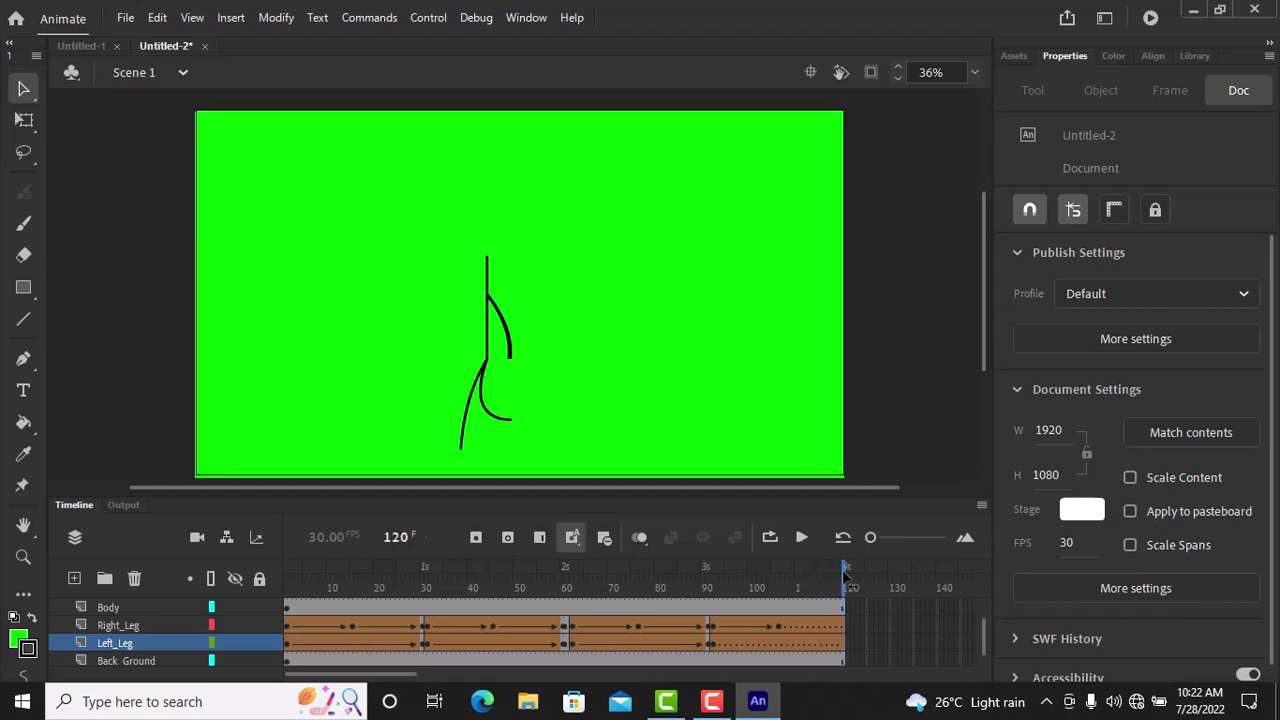
drag(981, 629, 981, 599)
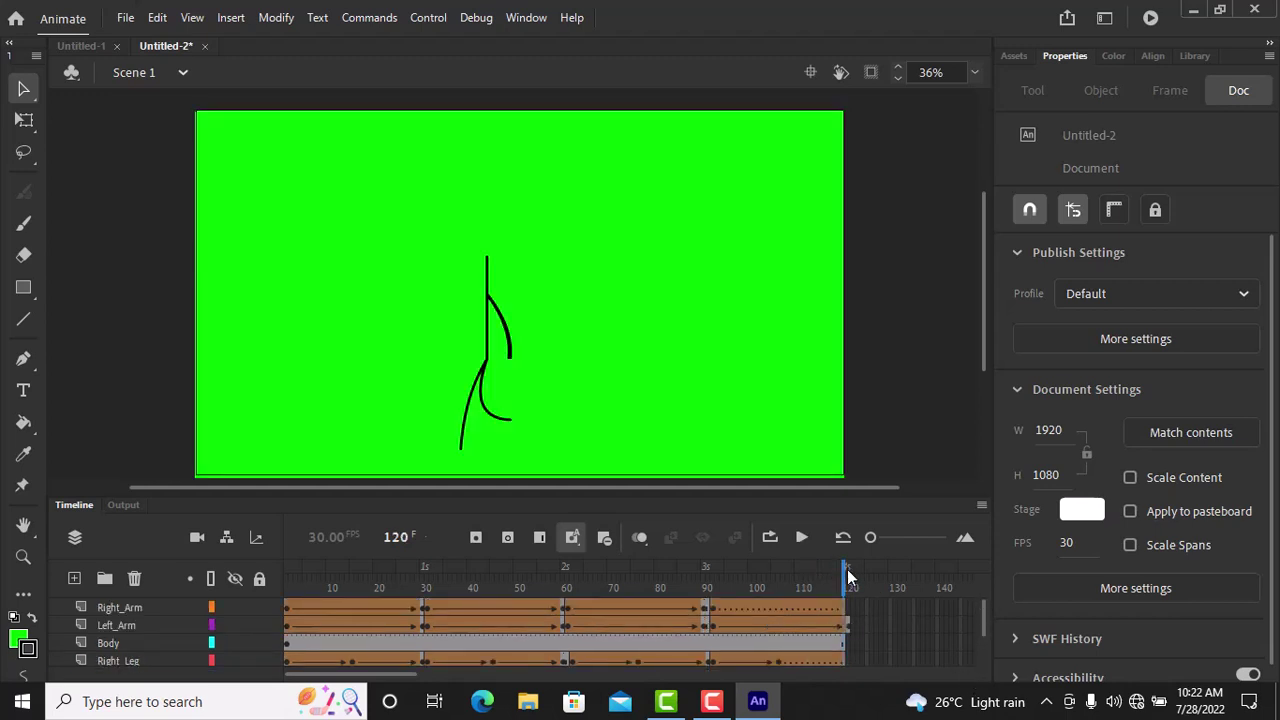
right_click(809, 603)
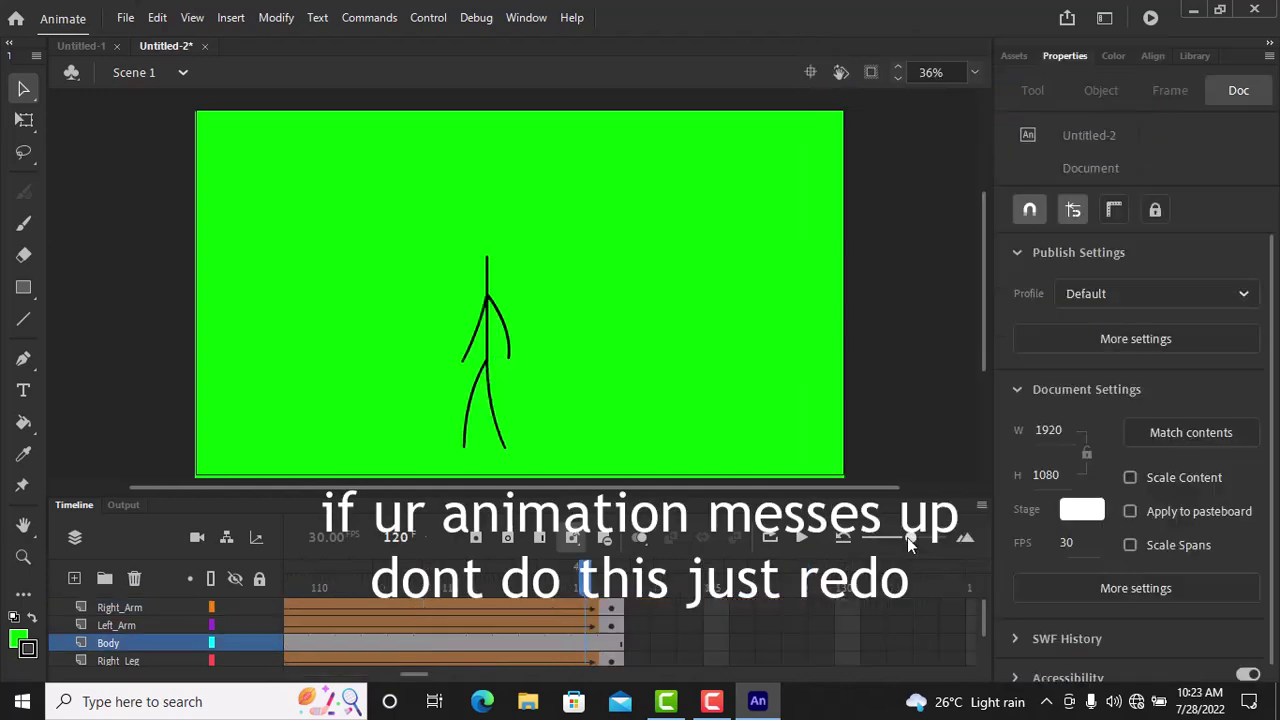
- Remove the extra frame at frame 120 so all layers end there on a keyframe, undoing the removal that goes one frame too far
drag(908, 541, 895, 541)
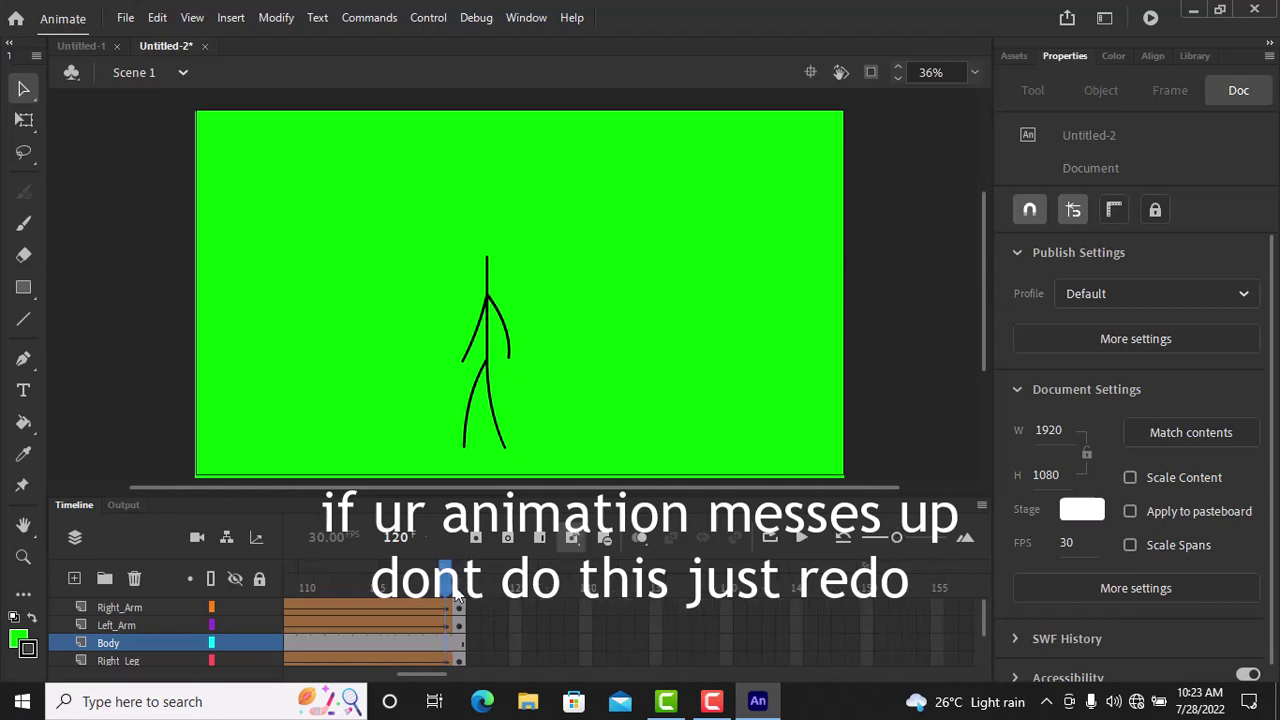
drag(445, 674, 410, 676)
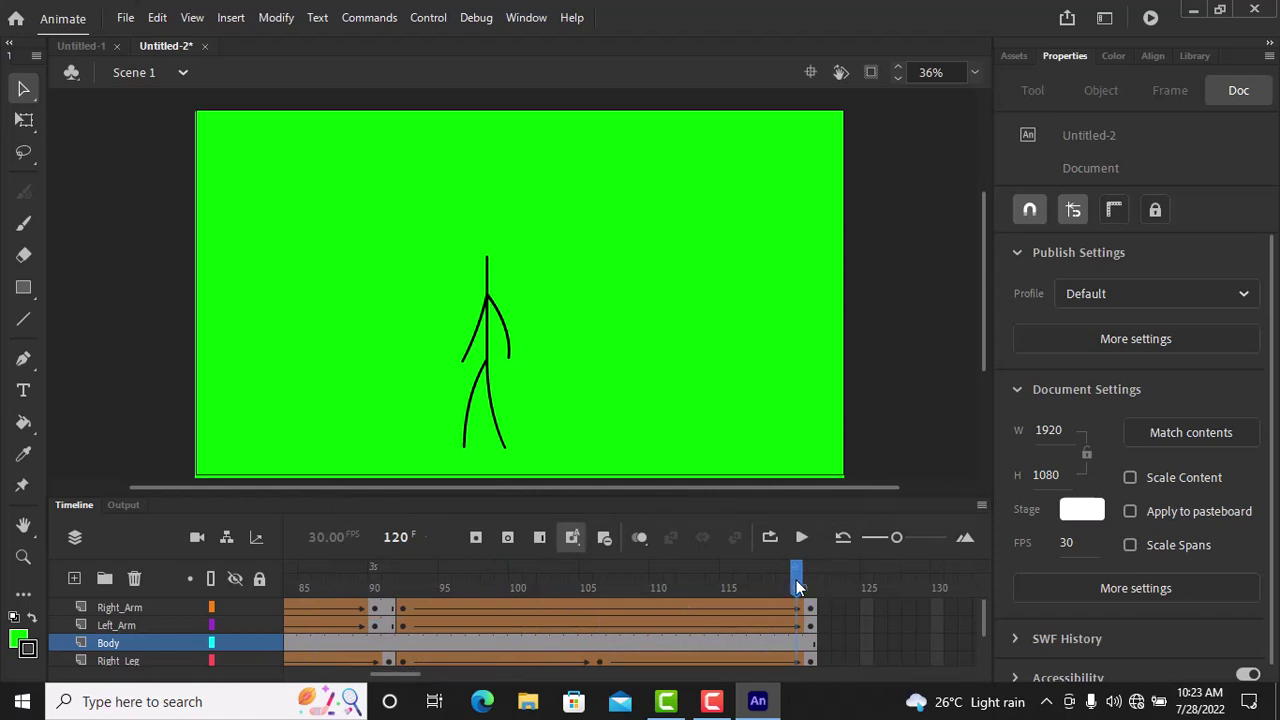
key(shift+F5)
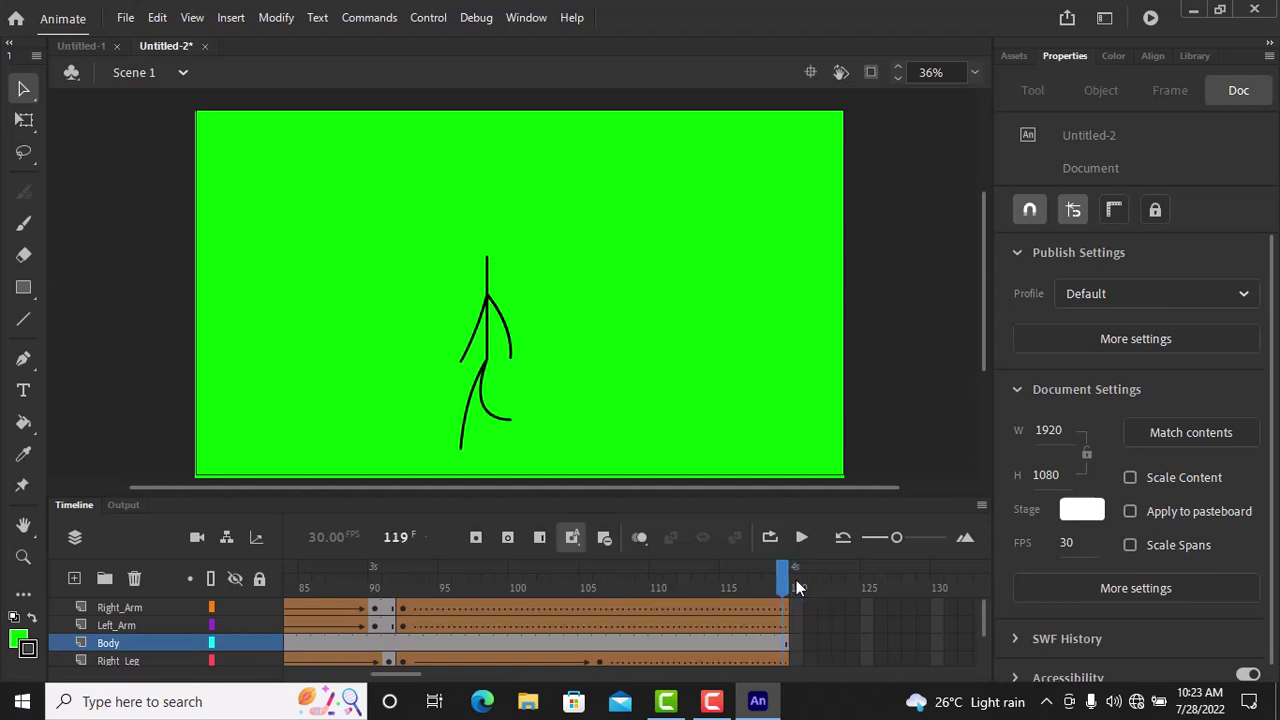
key(ctrl+z)
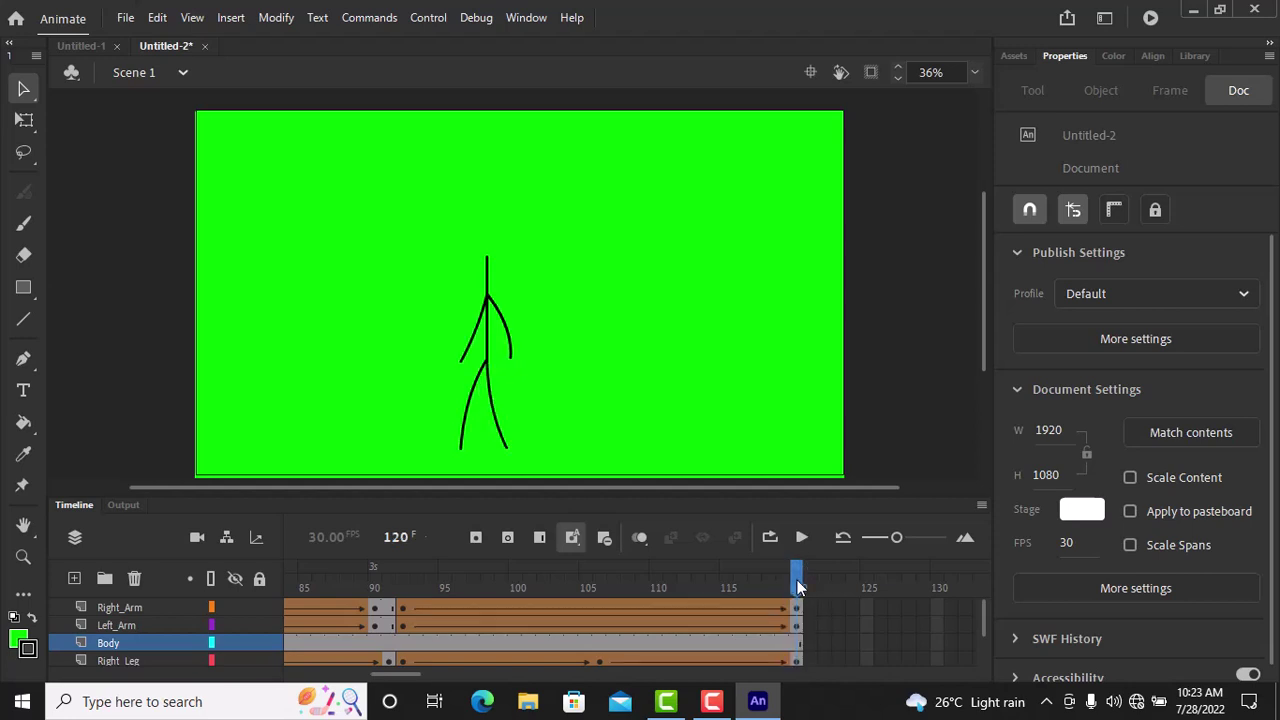
- Return to frame 1, test the movie to watch the full walk, and close the preview
mouse_move(795, 578)
mouse_down()
mouse_move(288, 572)
mouse_move(612, 575)
mouse_move(190, 497)
mouse_up()
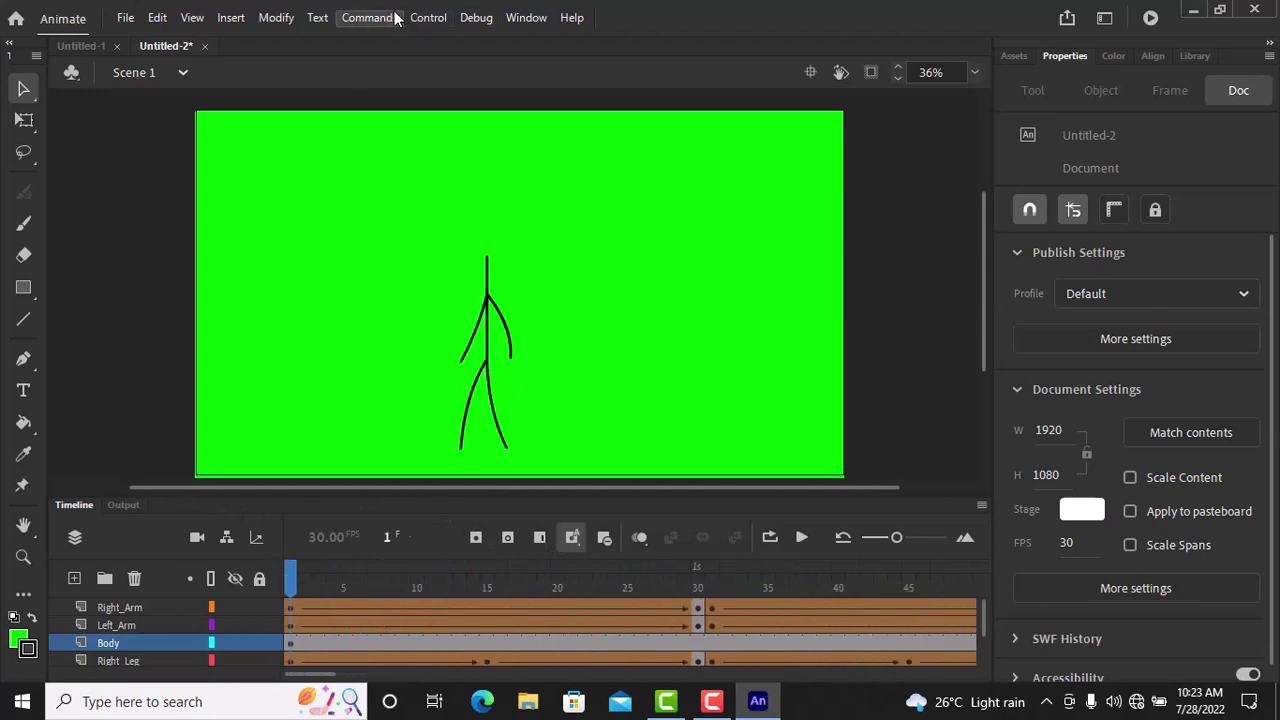
click(428, 17)
mouse_move(539, 35)
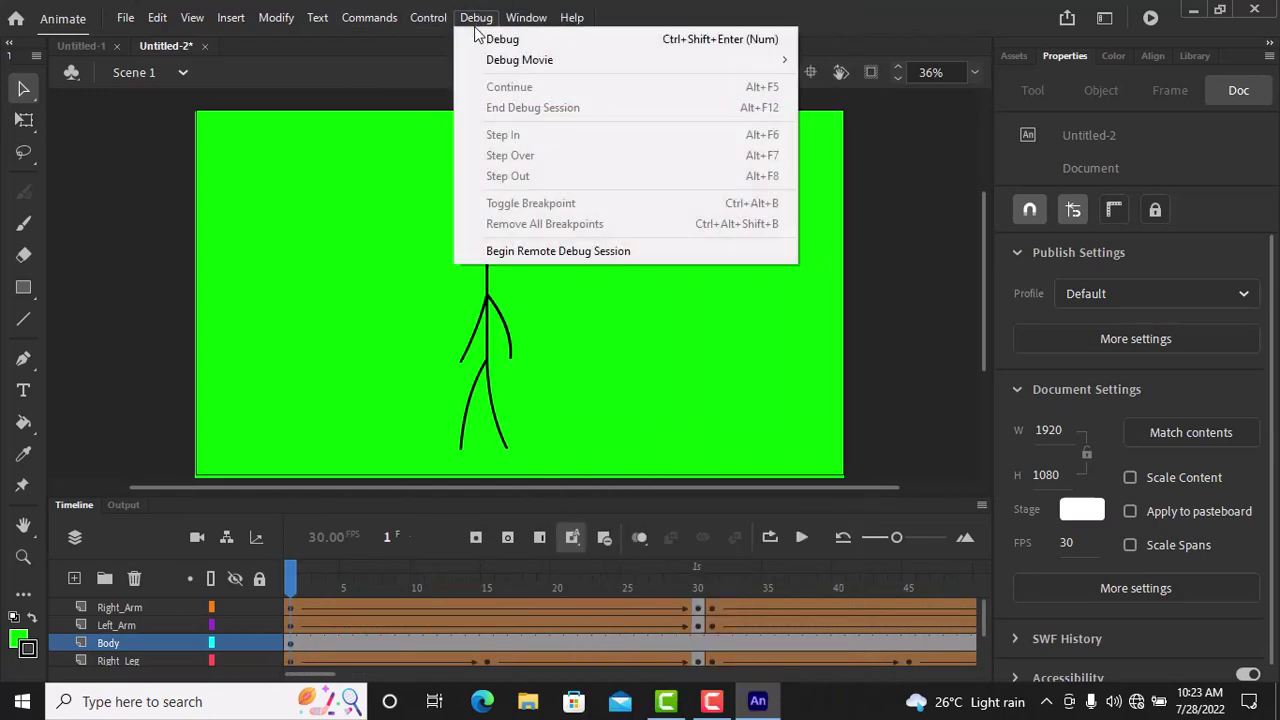
mouse_move(476, 17)
mouse_move(428, 17)
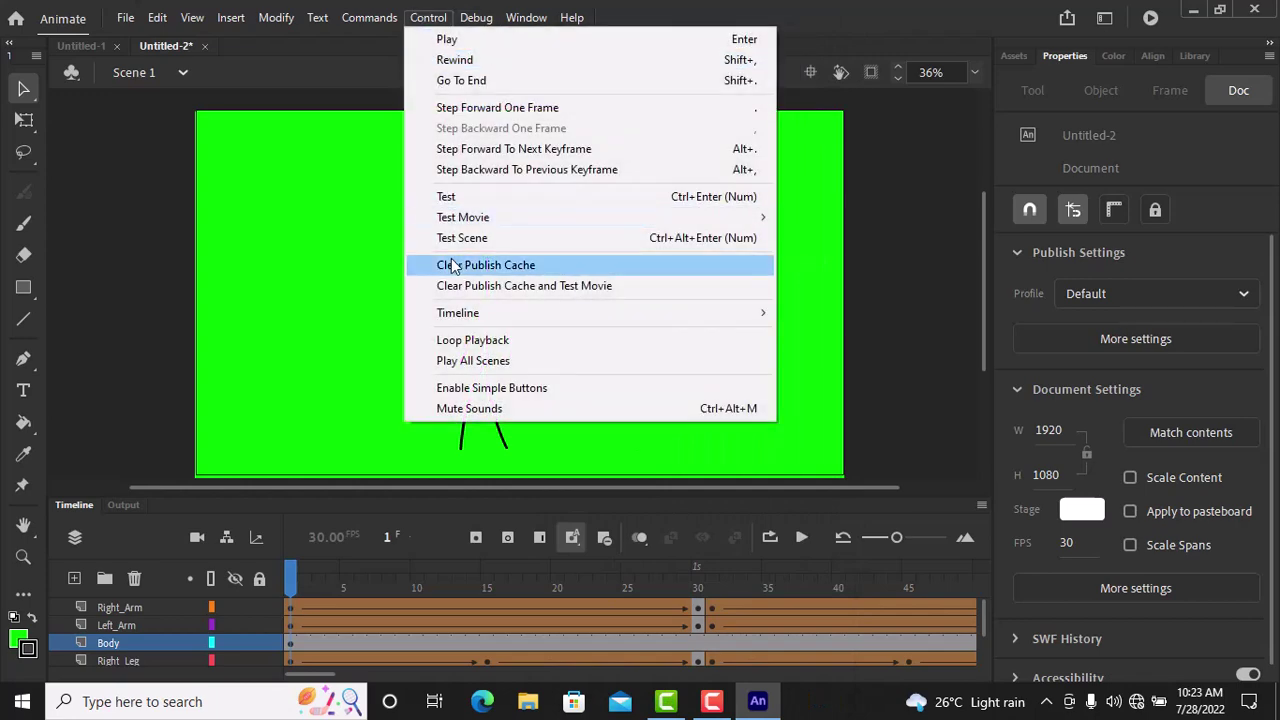
click(457, 194)
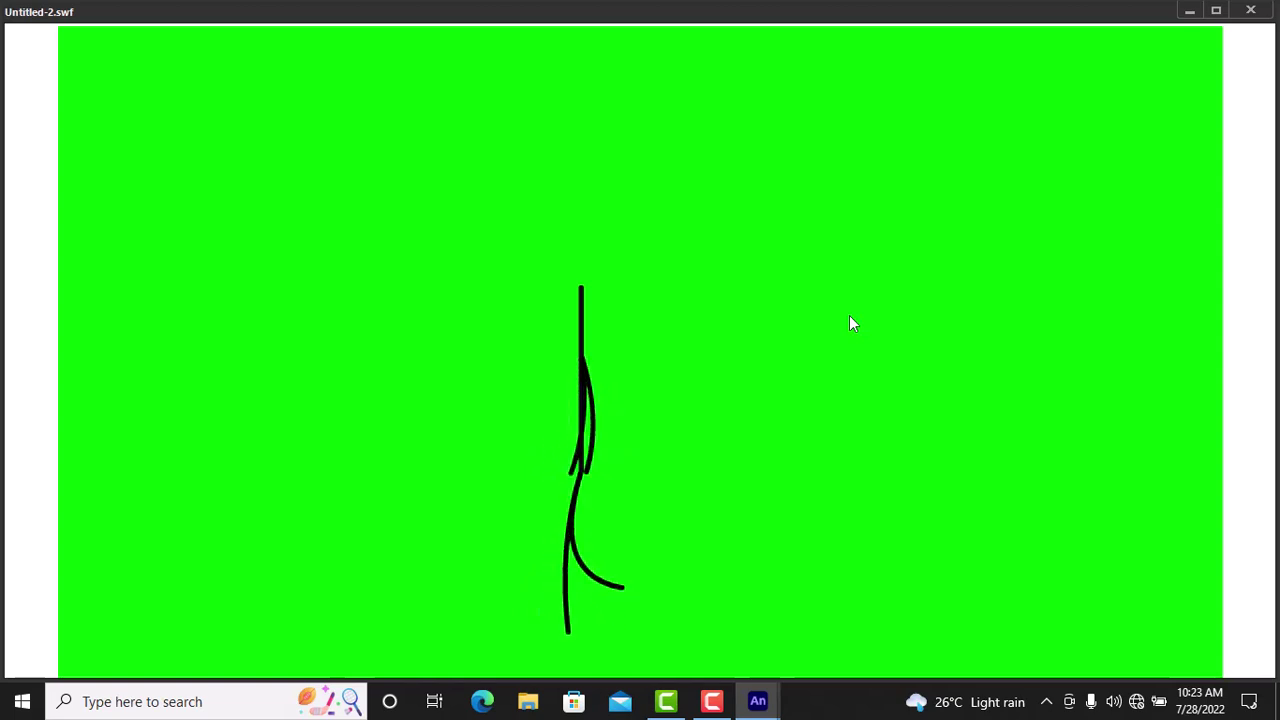
click(1250, 10)
- Export the entire movie as a 1920 by 1080 QuickTime video named Tutorial in the D:\stickman folder
click(126, 17)
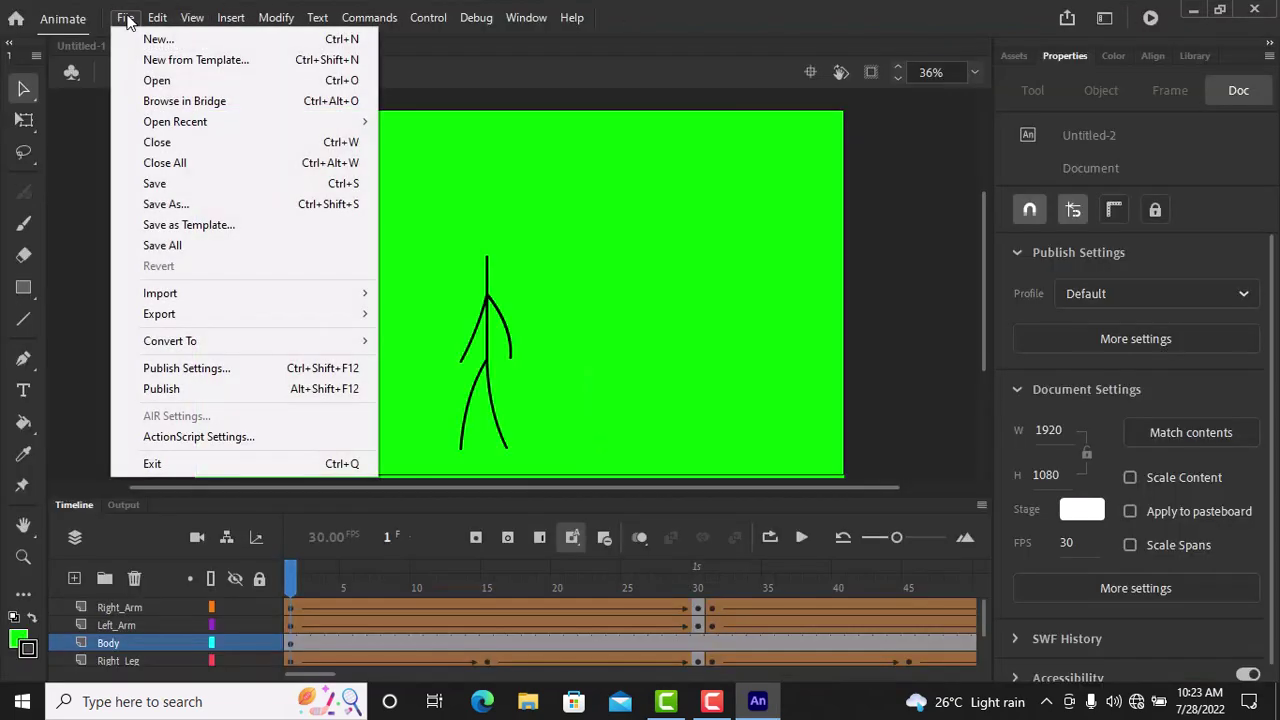
mouse_move(231, 17)
mouse_move(133, 24)
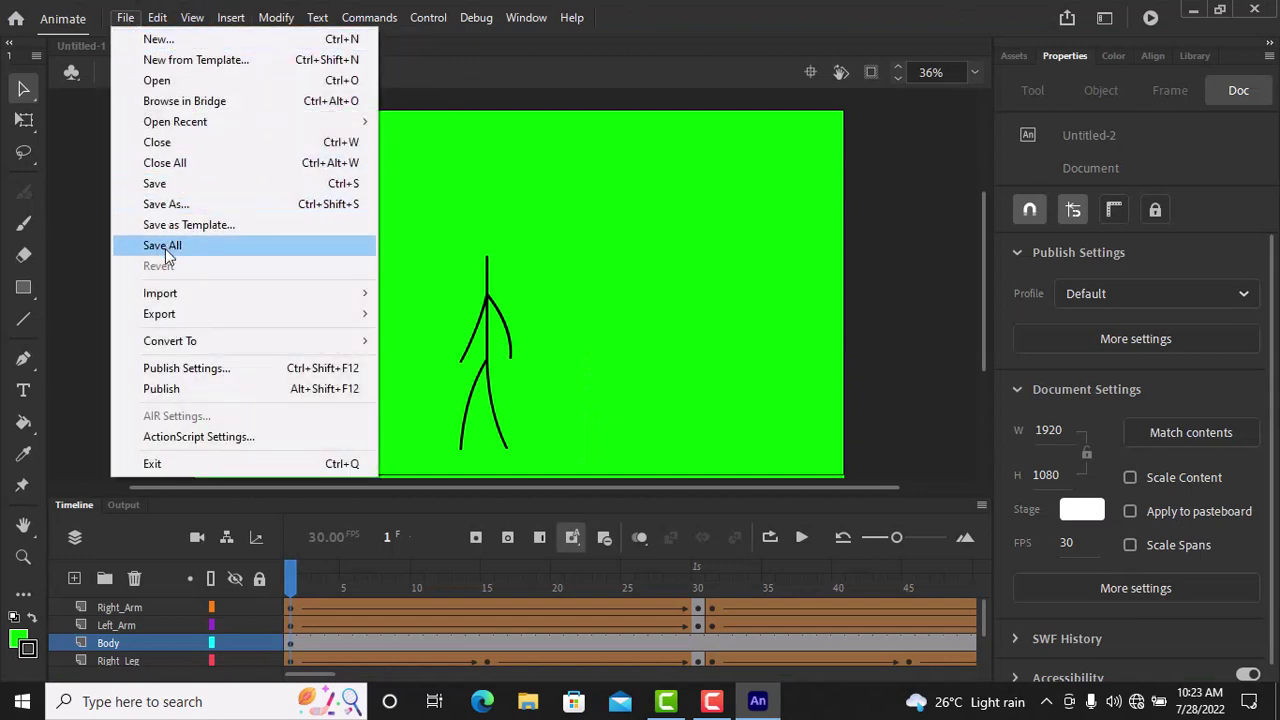
mouse_move(172, 318)
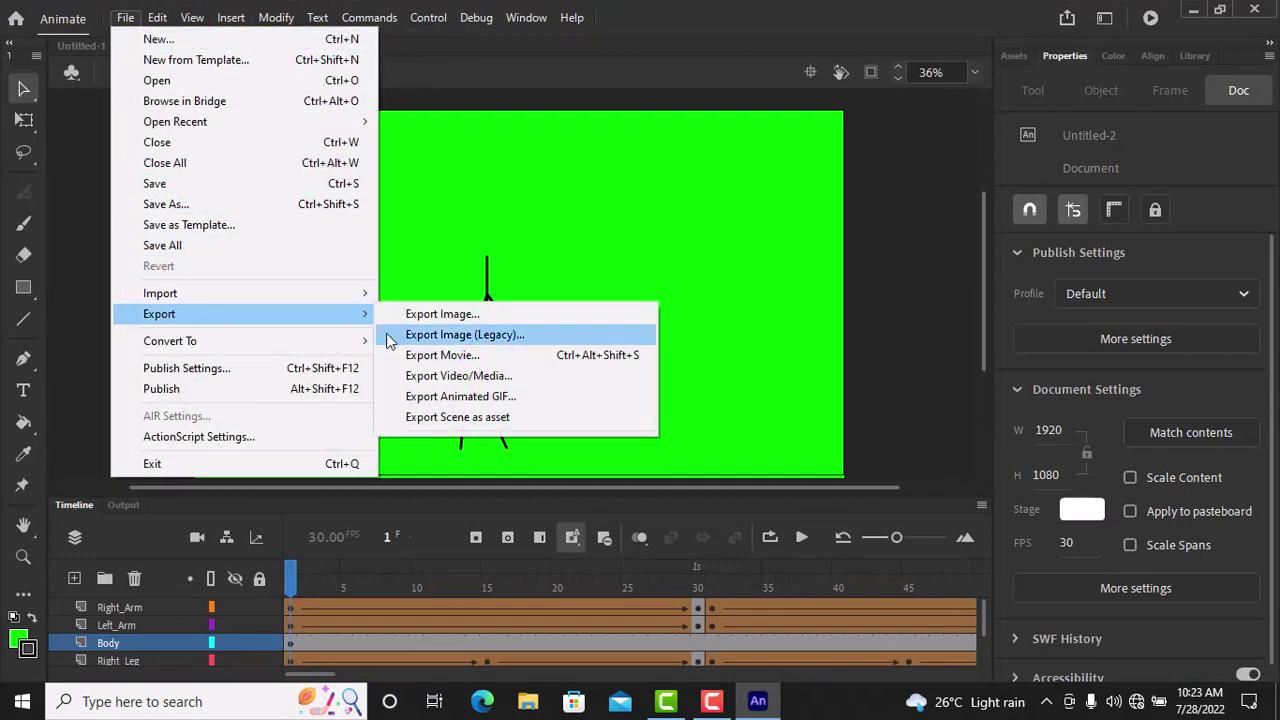
click(485, 377)
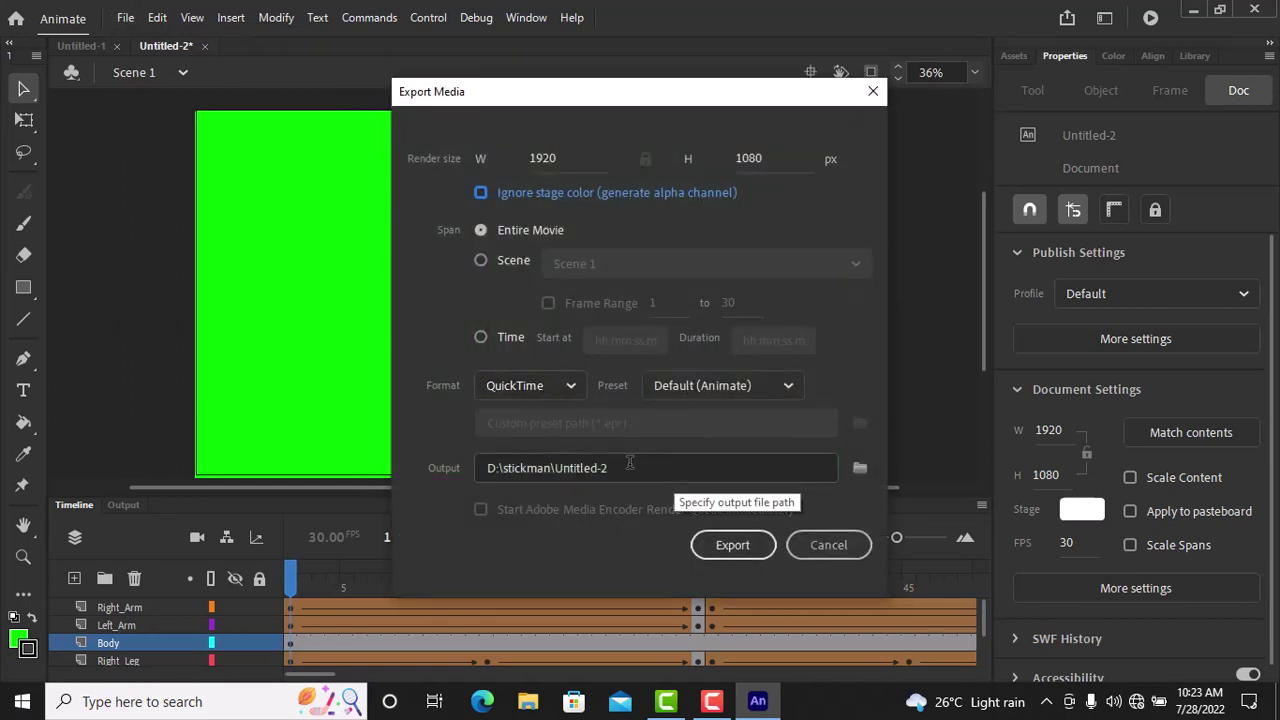
drag(613, 467, 565, 467)
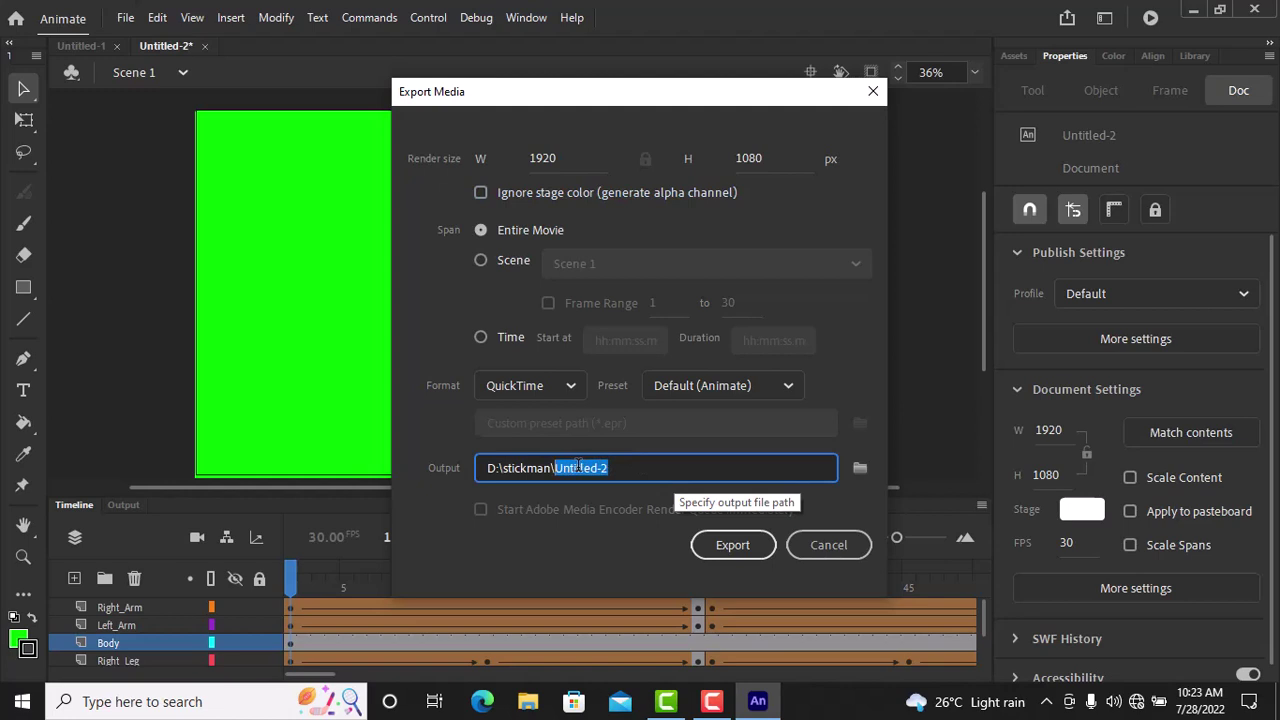
key(BackSpace)
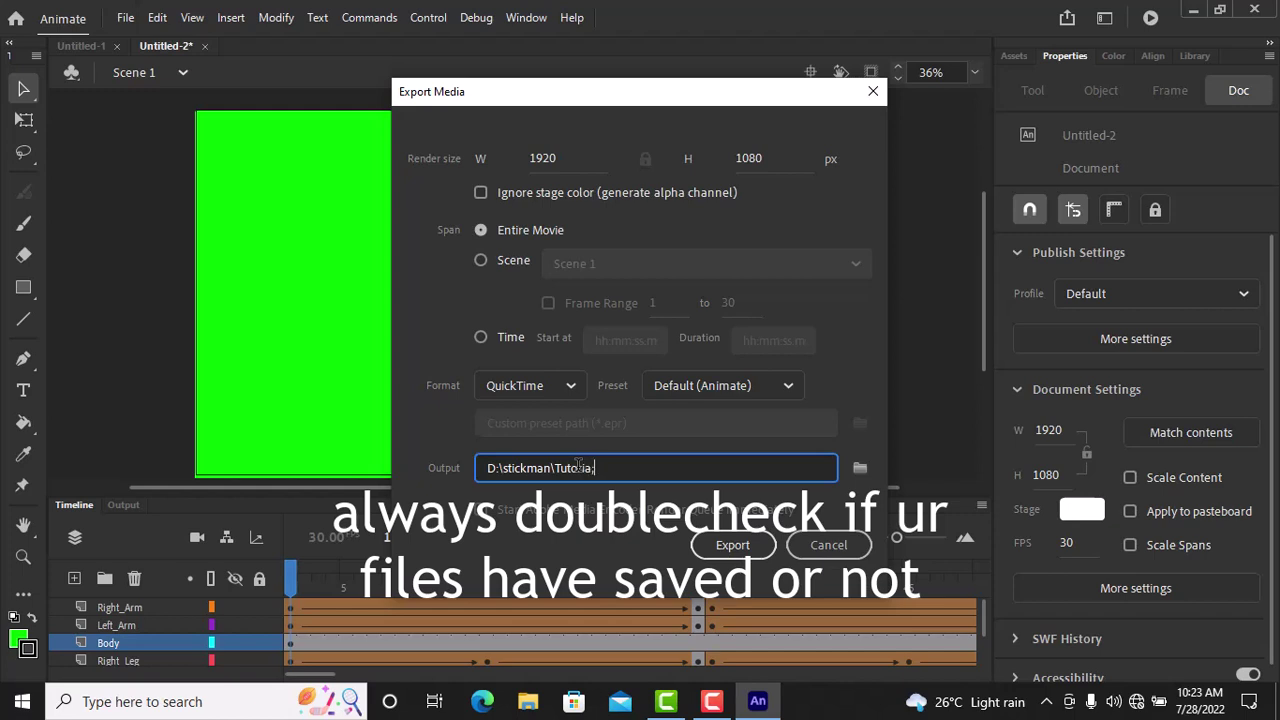
click(730, 544)
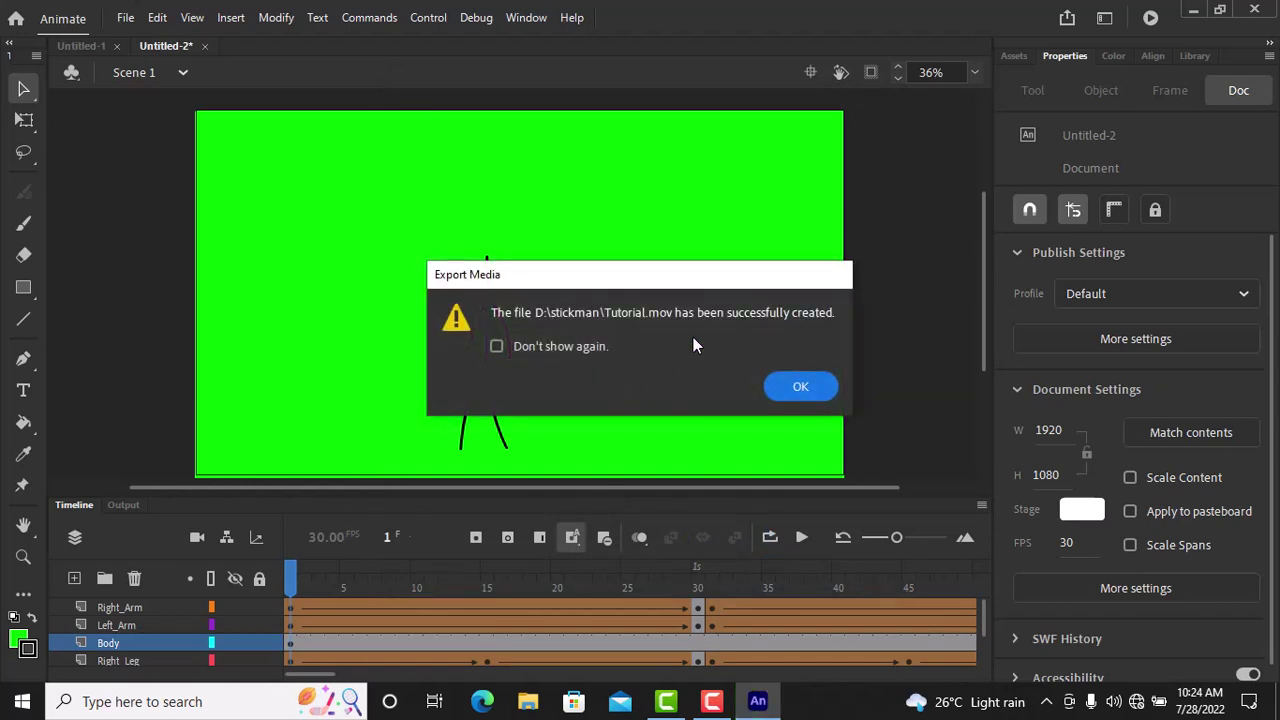
click(828, 386)
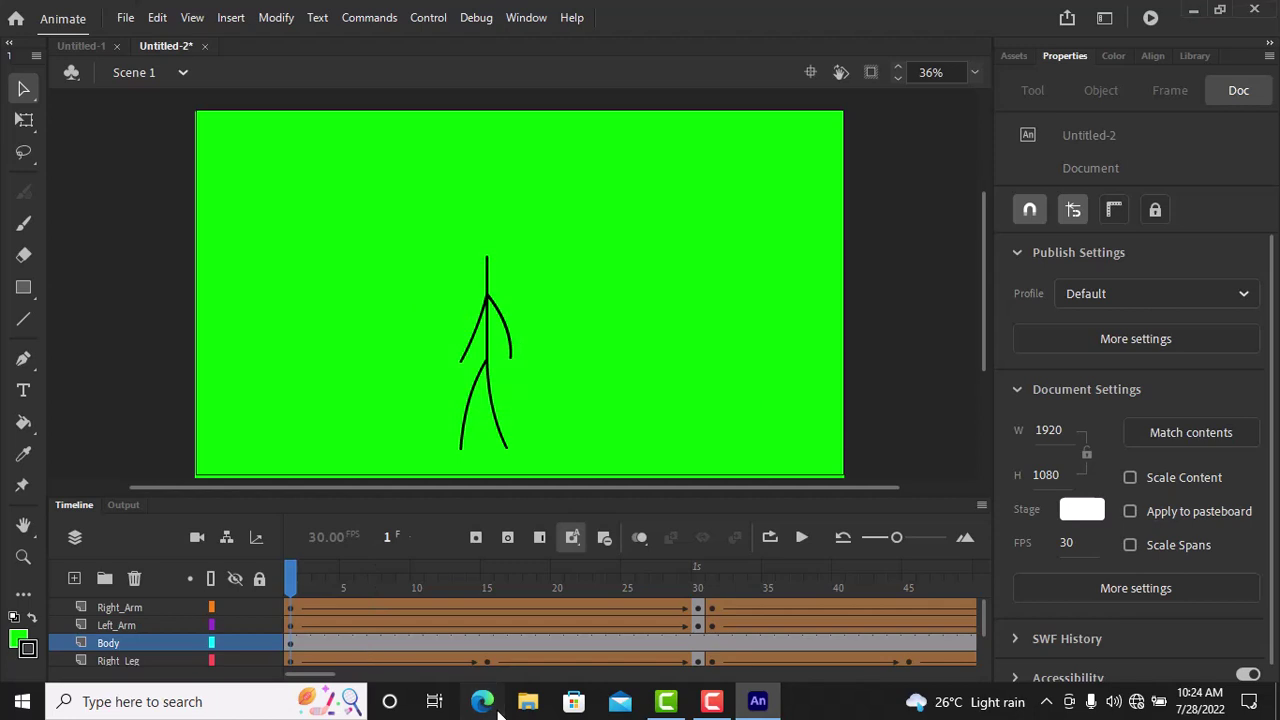